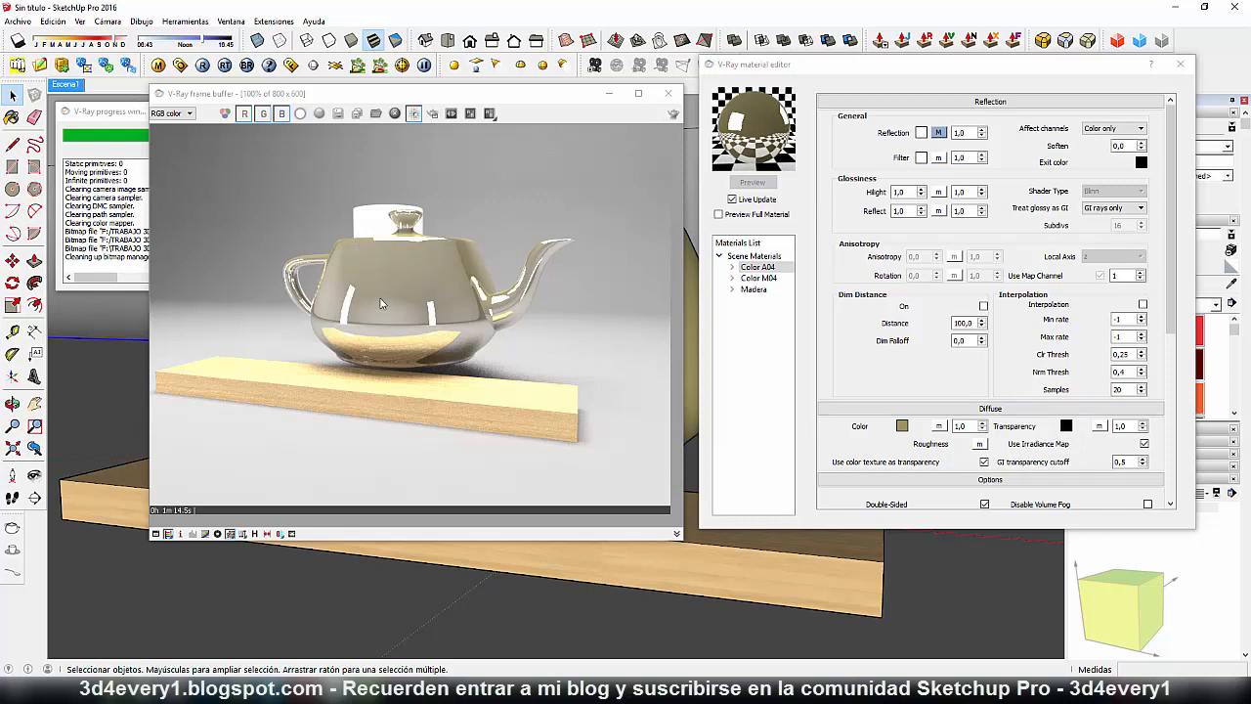
Step: Set the diffuse transparency colour of Color A04 to white and move the render window off the teapot
left_click(1065, 425)
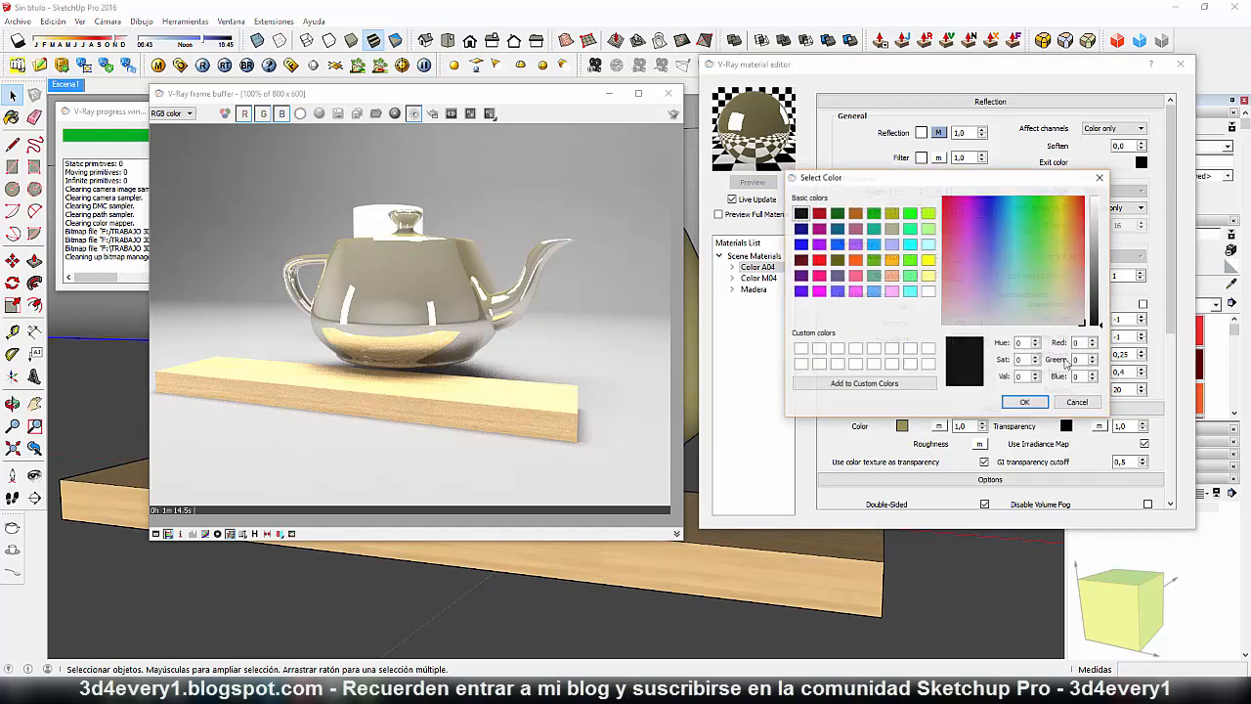
left_click_drag(1093, 319, 1103, 193)
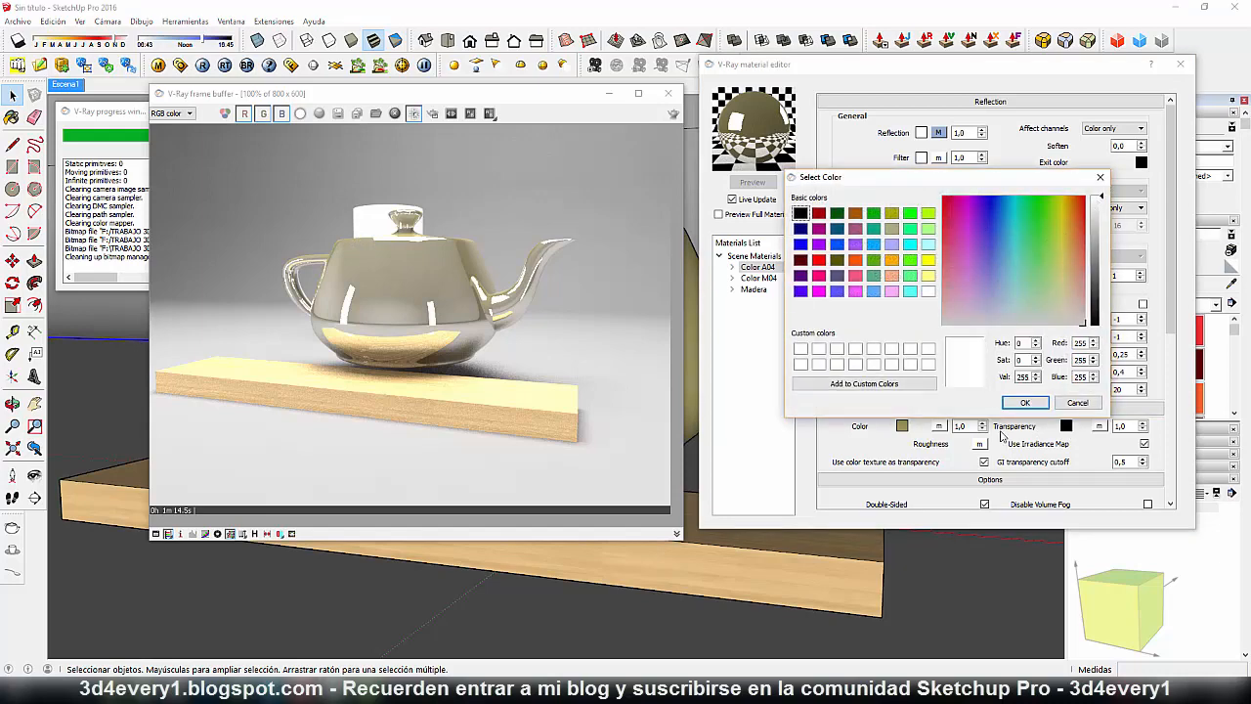
left_click(1025, 401)
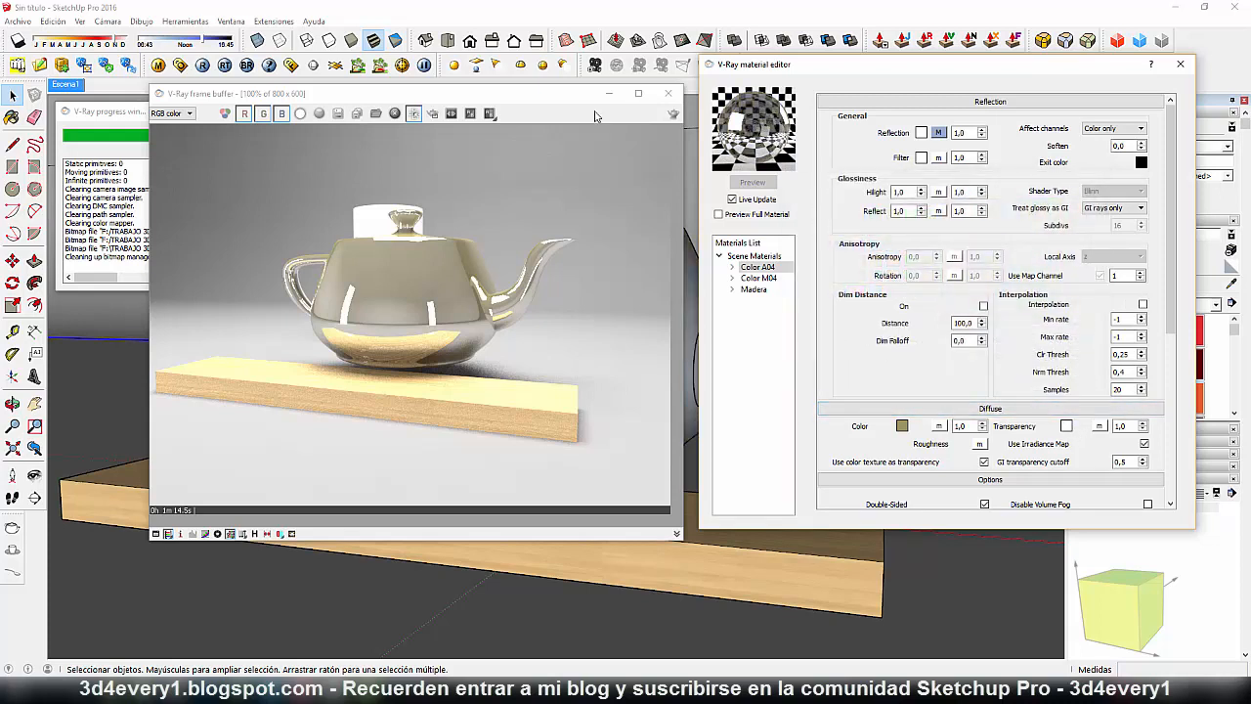
mouse_move(516, 96)
left_mouse_down()
mouse_move(994, 254)
mouse_move(996, 224)
mouse_move(1006, 291)
mouse_move(550, 318)
mouse_move(378, 354)
mouse_move(449, 401)
mouse_move(512, 417)
mouse_move(451, 384)
left_mouse_up()
Step: Set the diffuse transparency colour of Color A04 back to black
left_click(1068, 427)
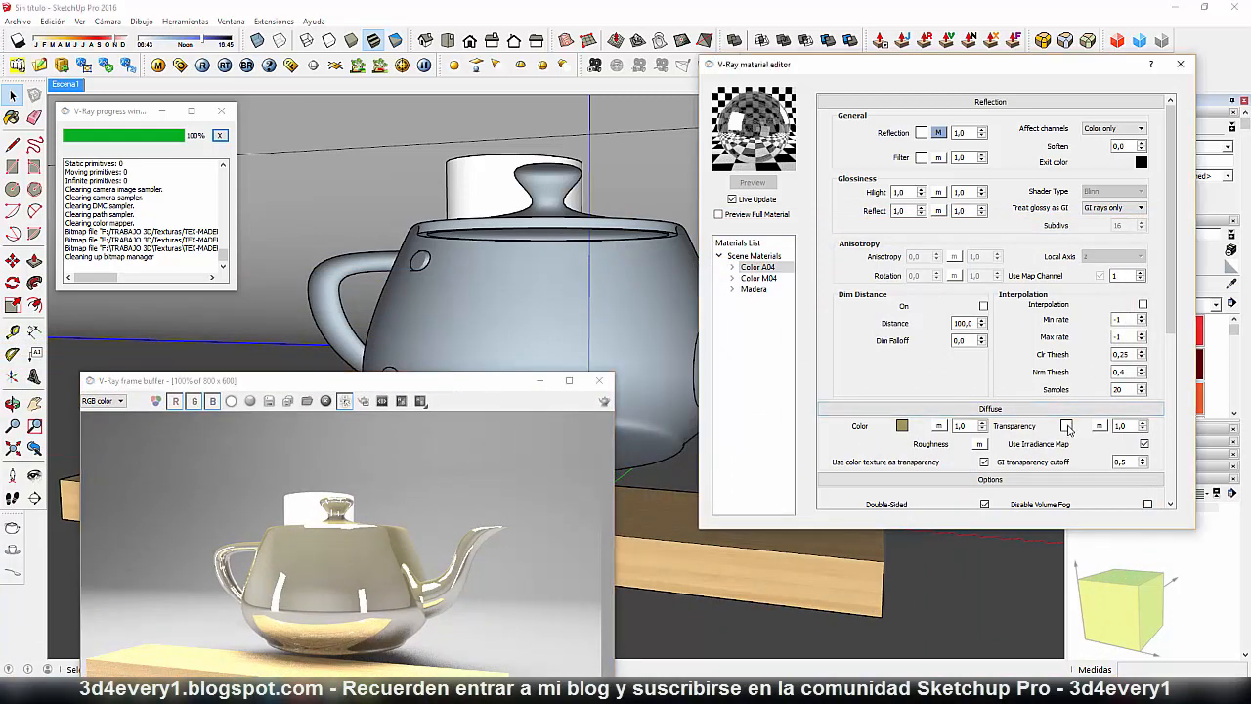
left_click_drag(1101, 199, 1101, 328)
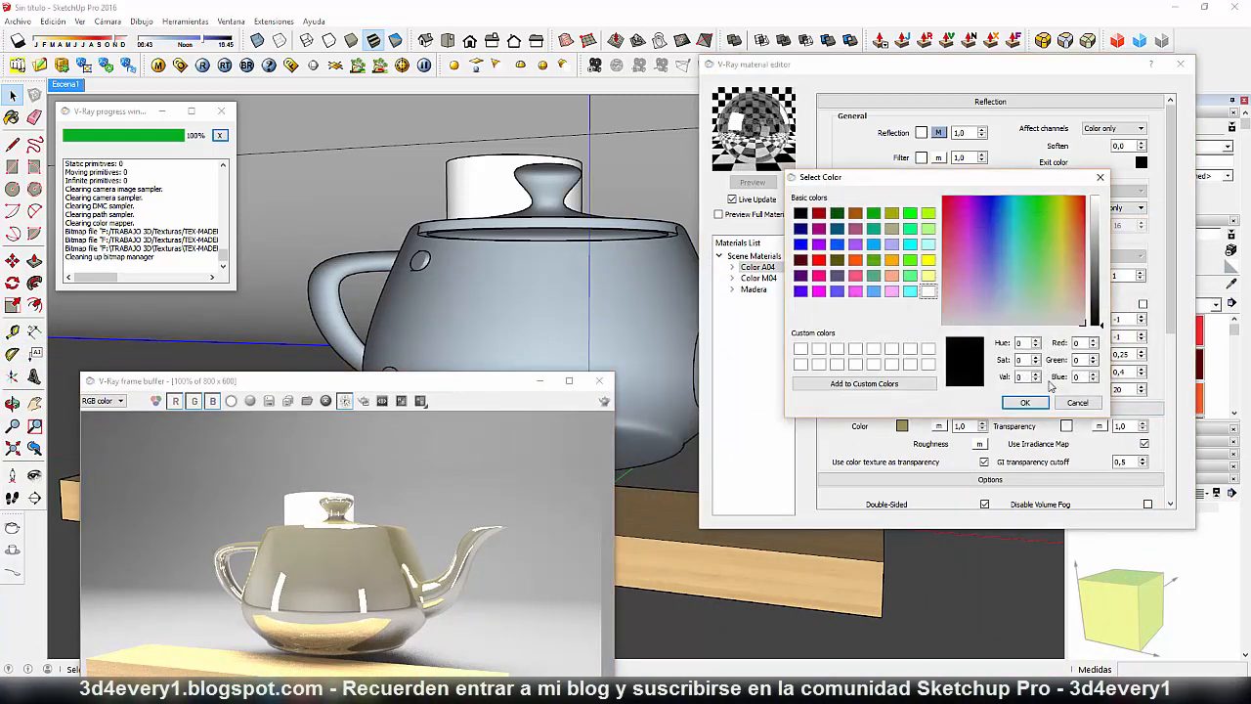
left_click(1036, 404)
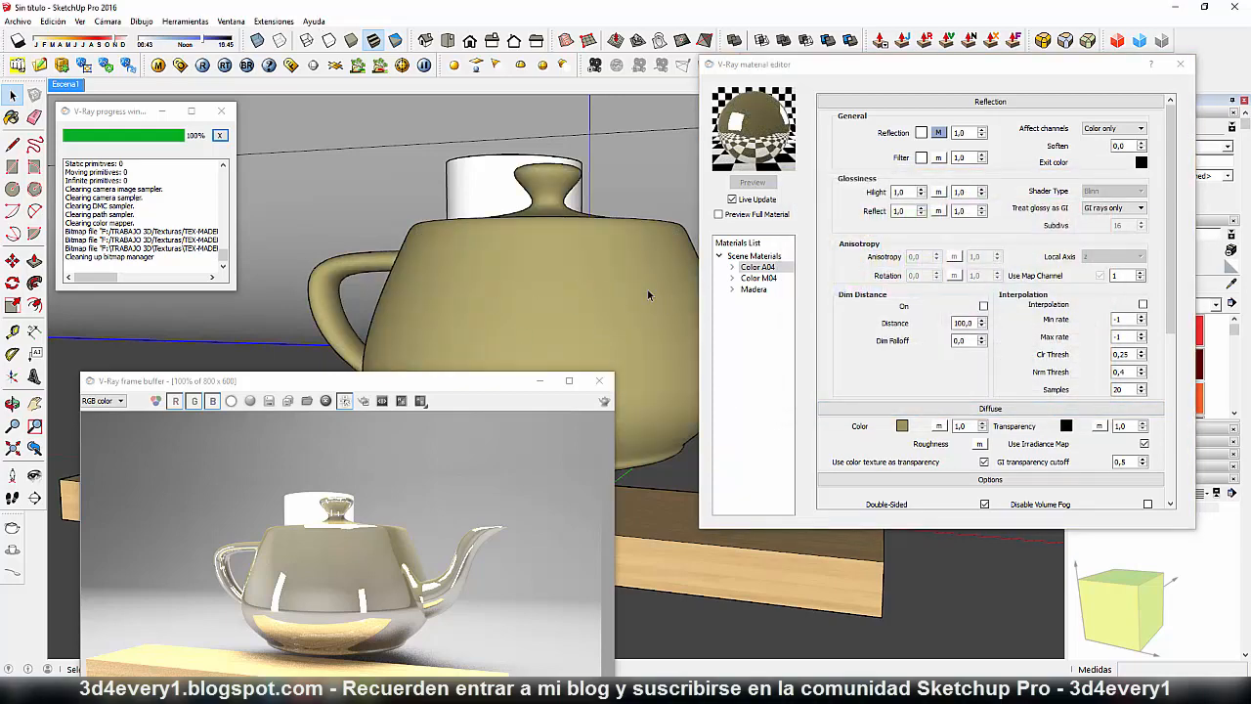
Step: Make Color A04 fully transparent by setting its diffuse transparency colour to white
left_click(1066, 427)
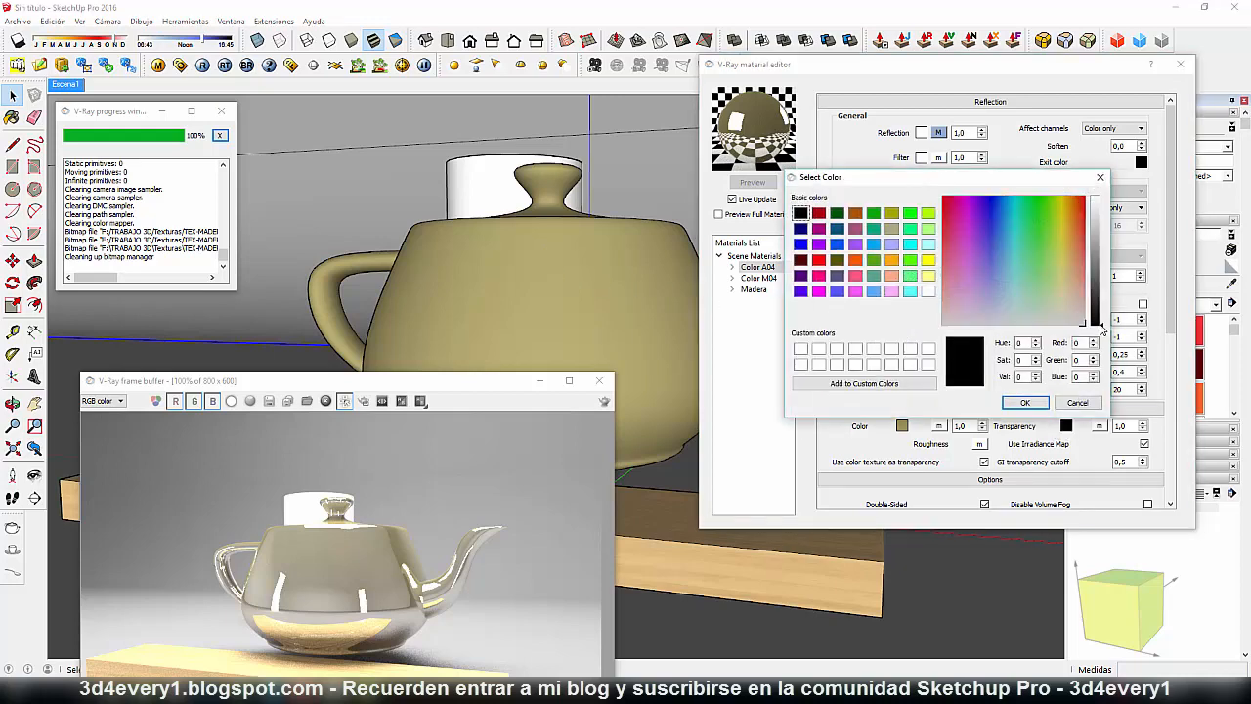
left_click_drag(1102, 326, 1102, 195)
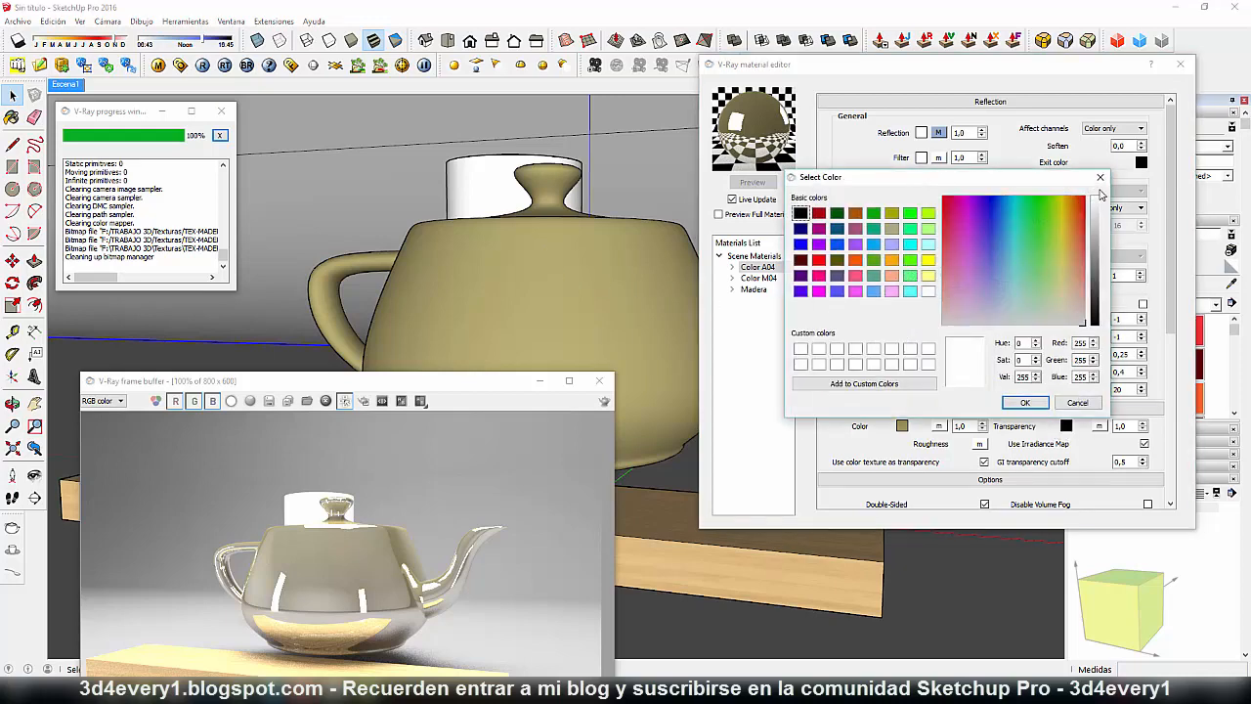
left_click(1024, 403)
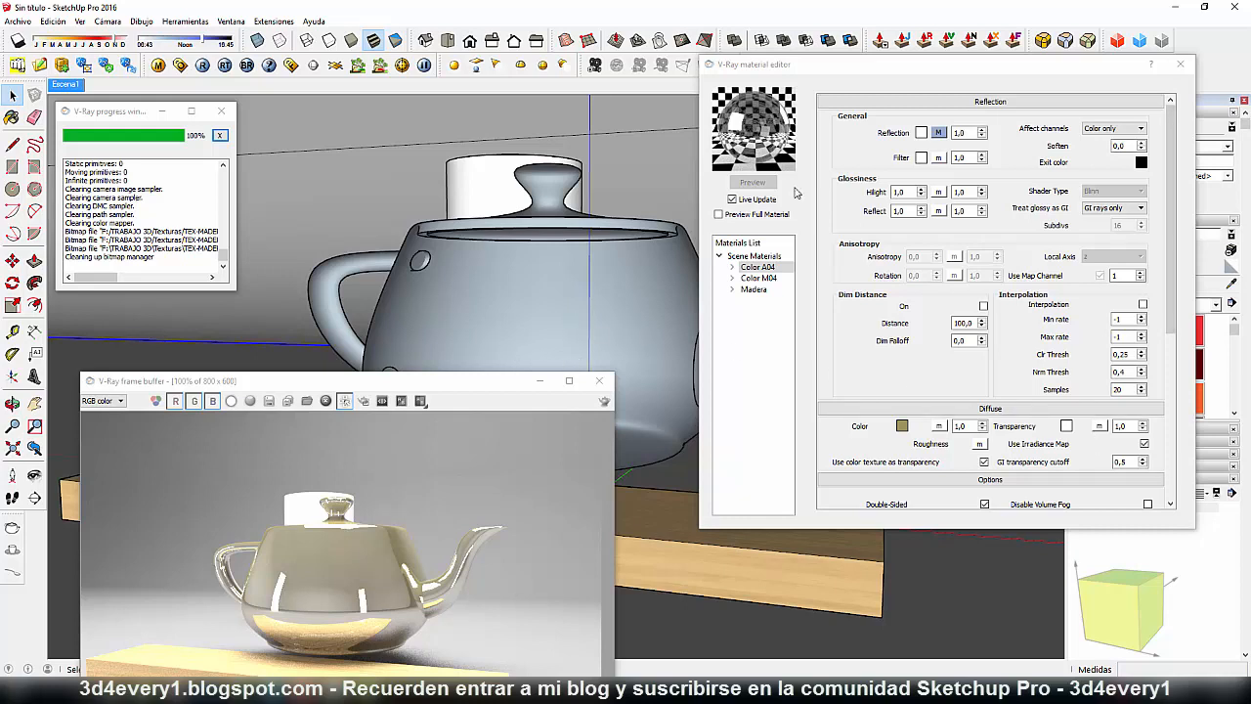
Step: Assign Color A04 to the back face of the teapot body's surface
left_click_drag(1074, 72, 925, 104)
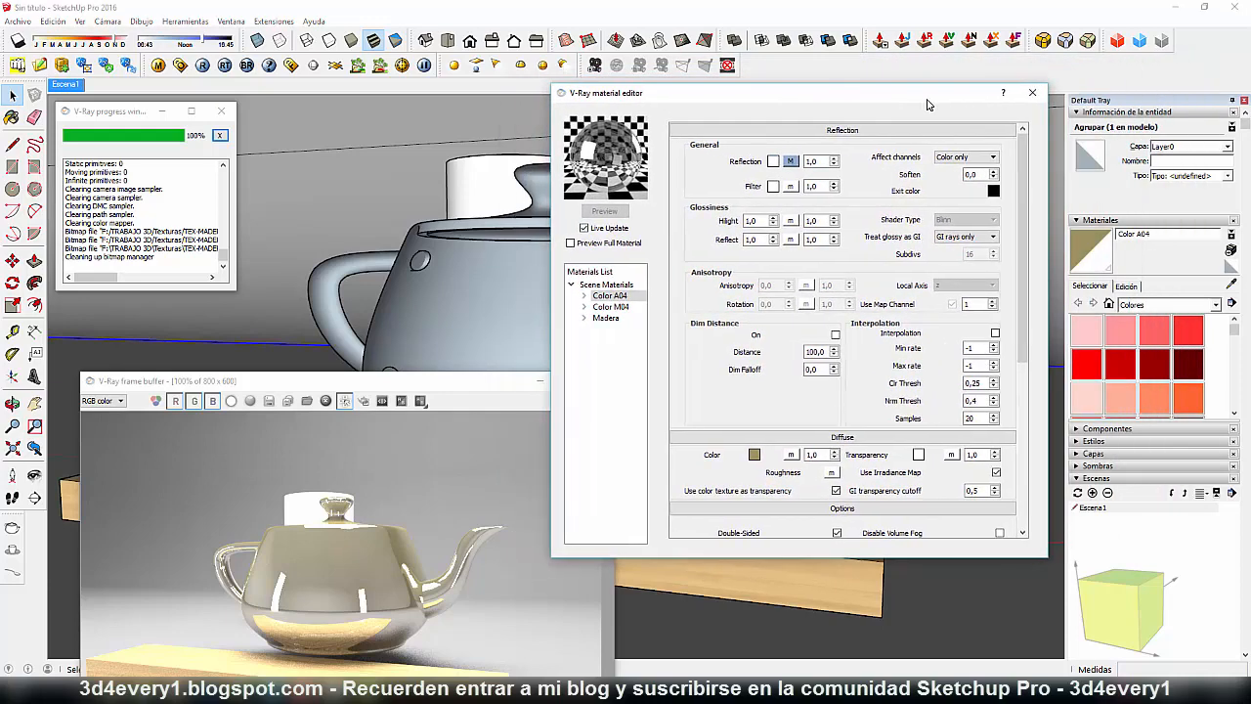
left_click(498, 281)
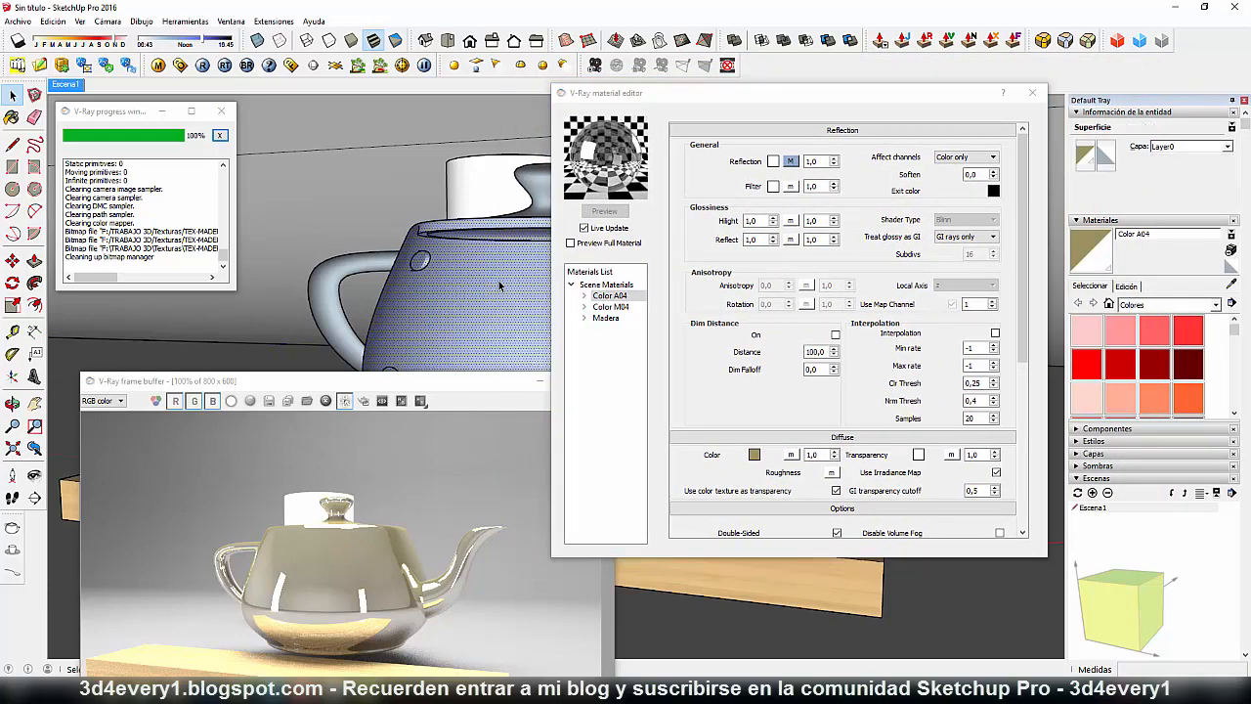
left_click(1099, 160)
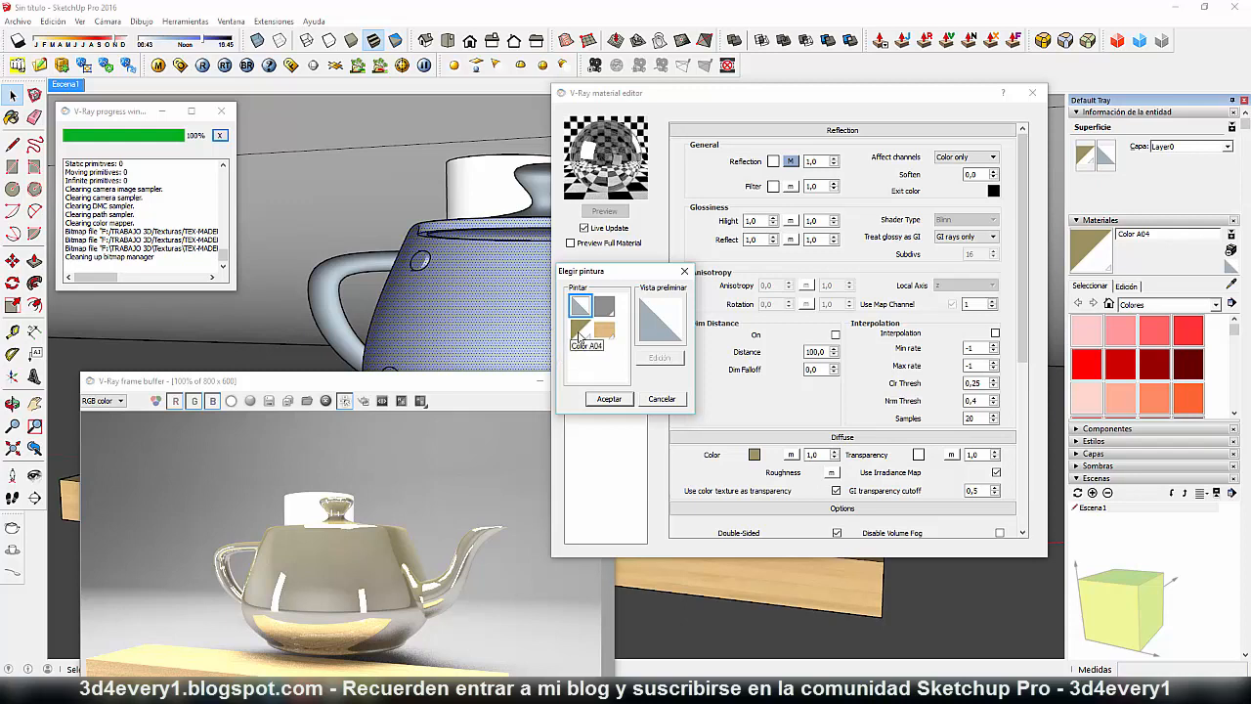
left_click(580, 332)
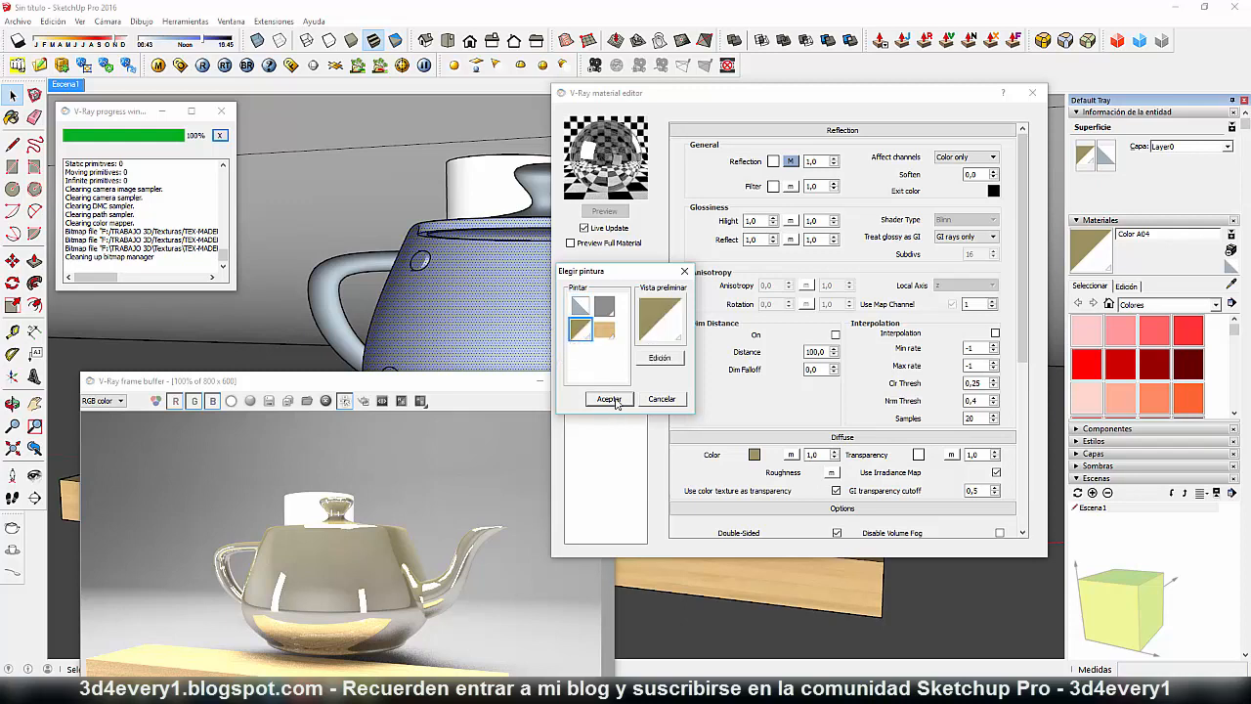
left_click(608, 399)
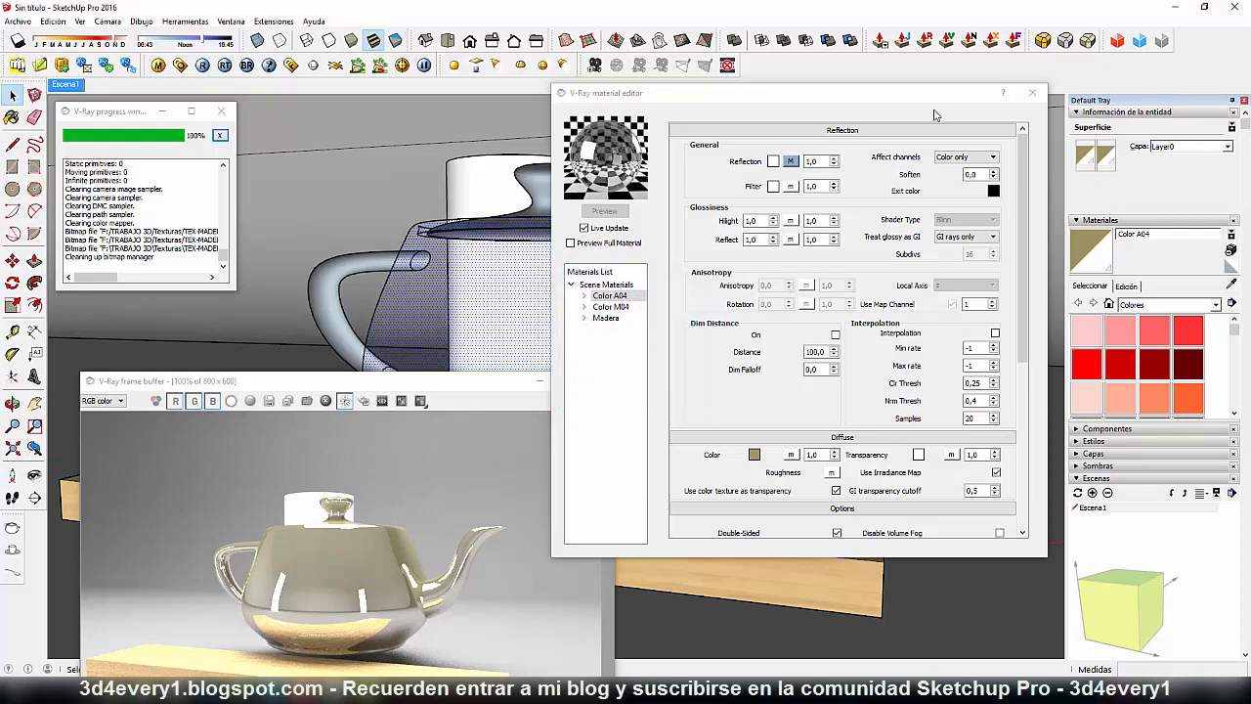
Step: Close the V-Ray material editor and shift the render window to uncover the teapot's spout and lid
left_click_drag(920, 95, 1056, 133)
left_click(539, 384)
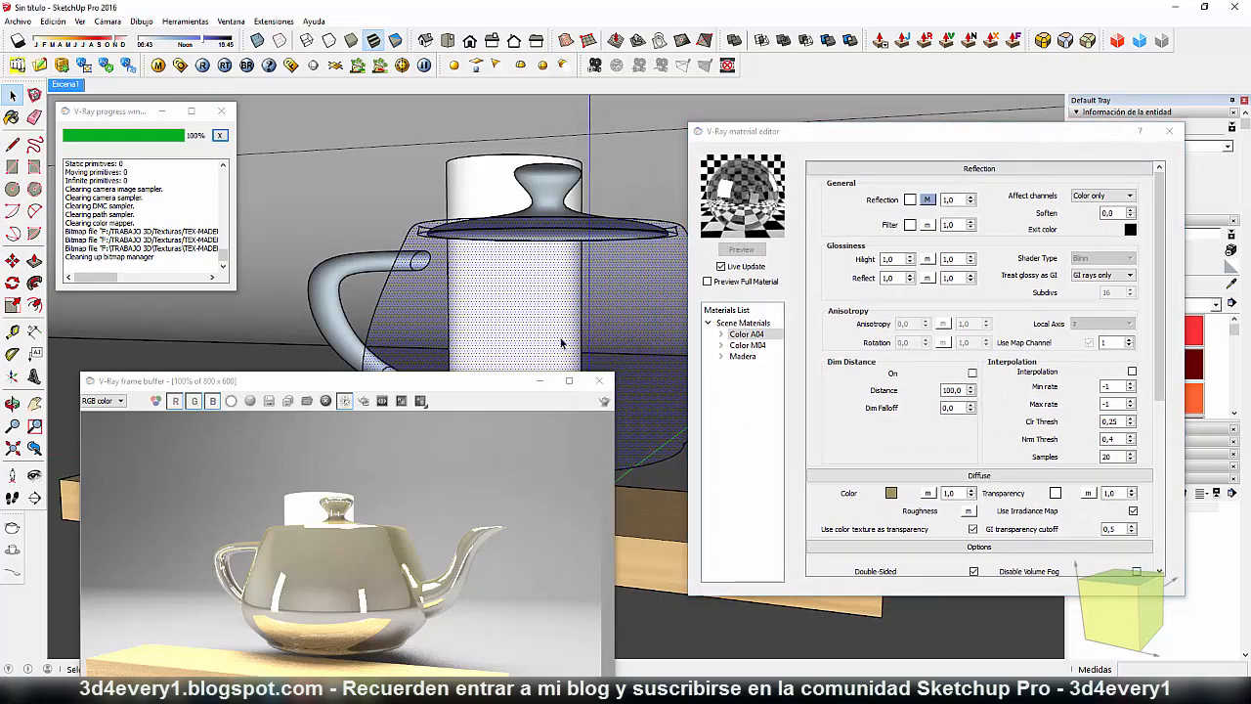
left_click_drag(502, 386, 495, 352)
left_click(978, 145)
left_click_drag(979, 144, 836, 148)
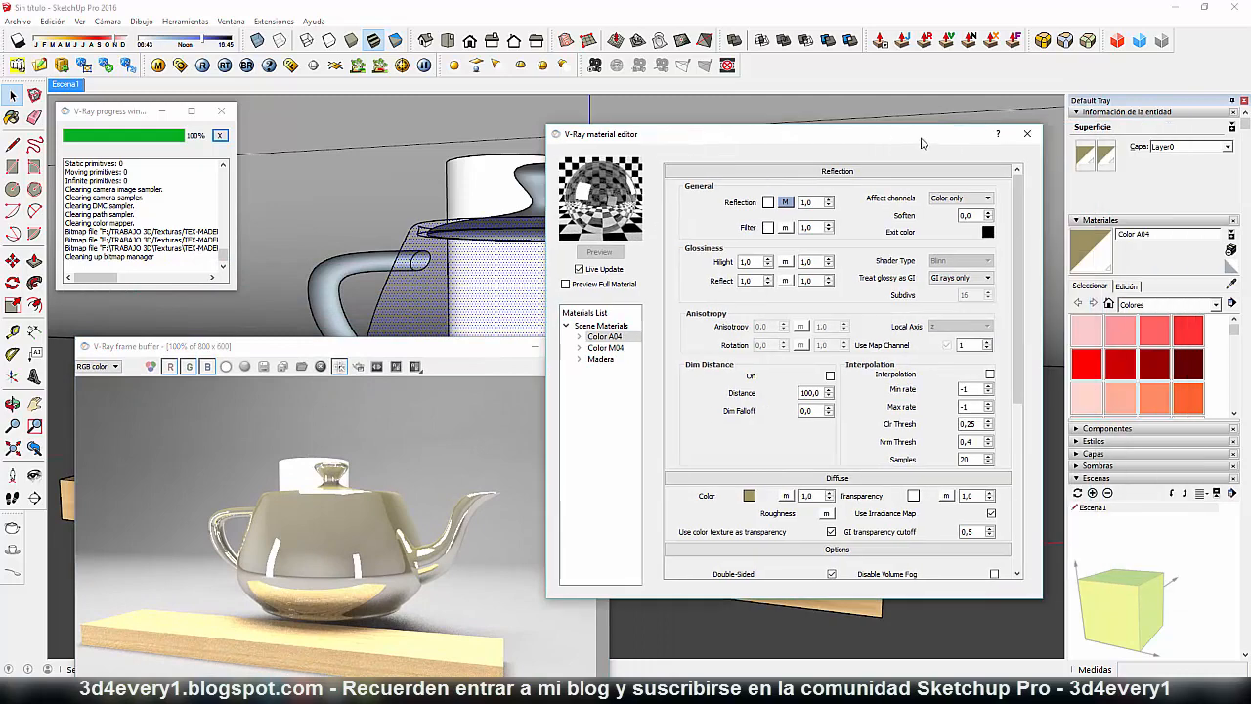
left_click(1027, 134)
left_click(479, 345)
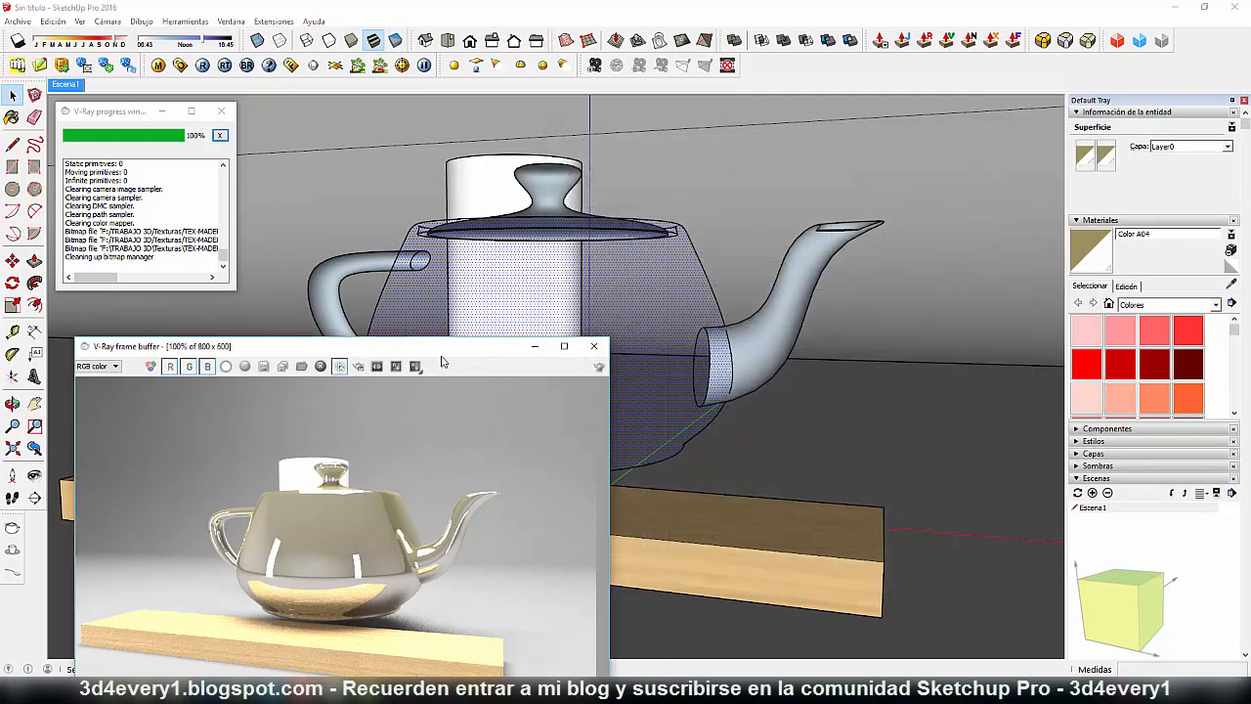
Step: Assign Color A04 to the back face of the teapot's spout
left_click(782, 341)
left_click(1108, 154)
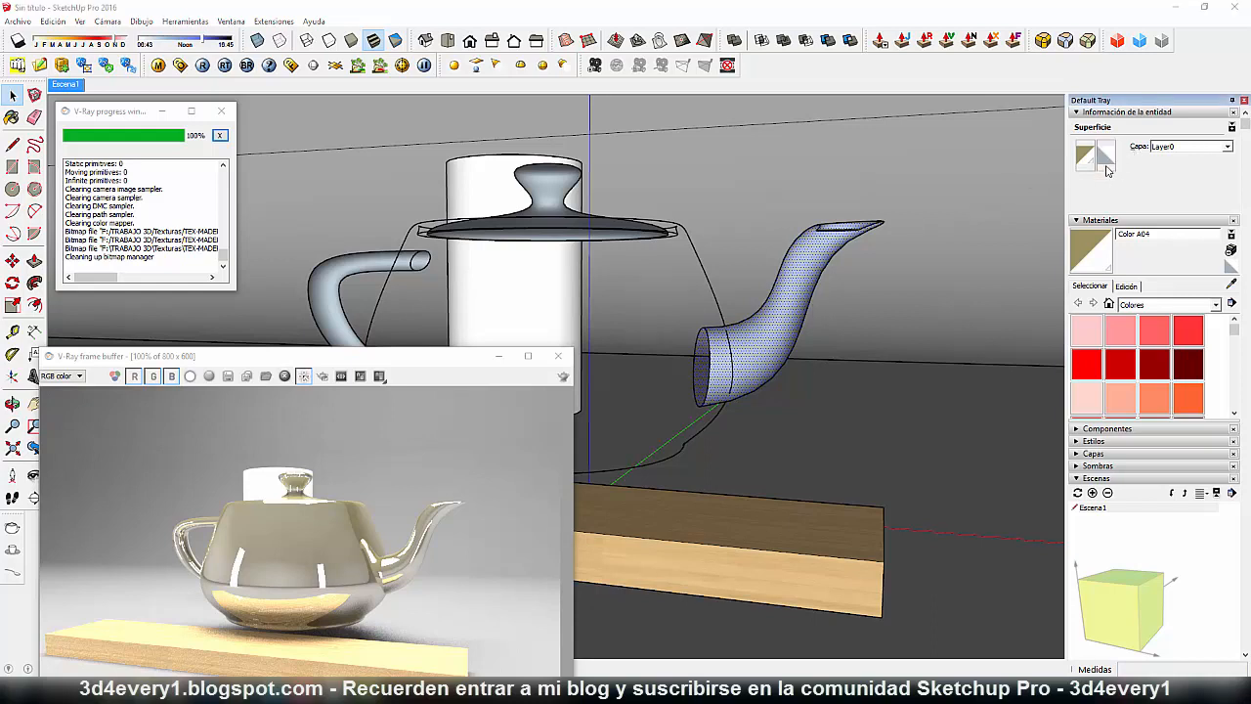
left_click(581, 330)
left_click(609, 399)
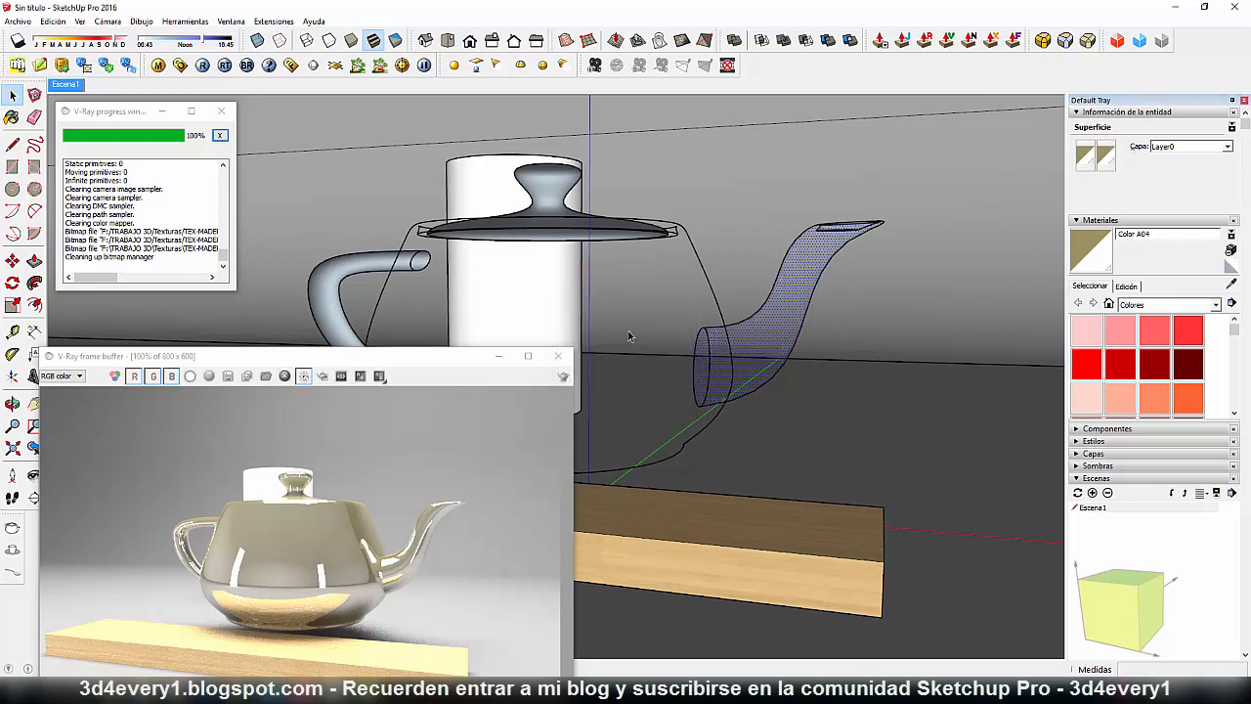
Step: Assign Color A04 to the back face of the teapot's lid
left_click(556, 183)
left_click(1107, 157)
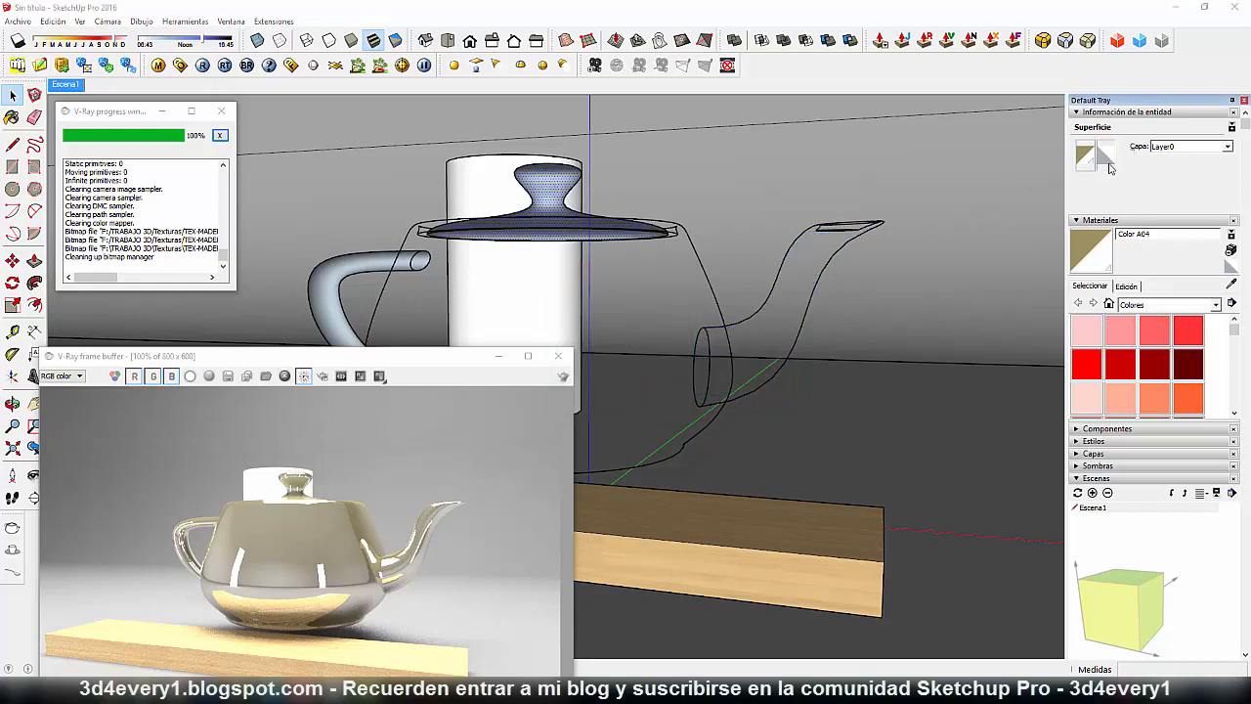
left_click(583, 336)
left_click(605, 399)
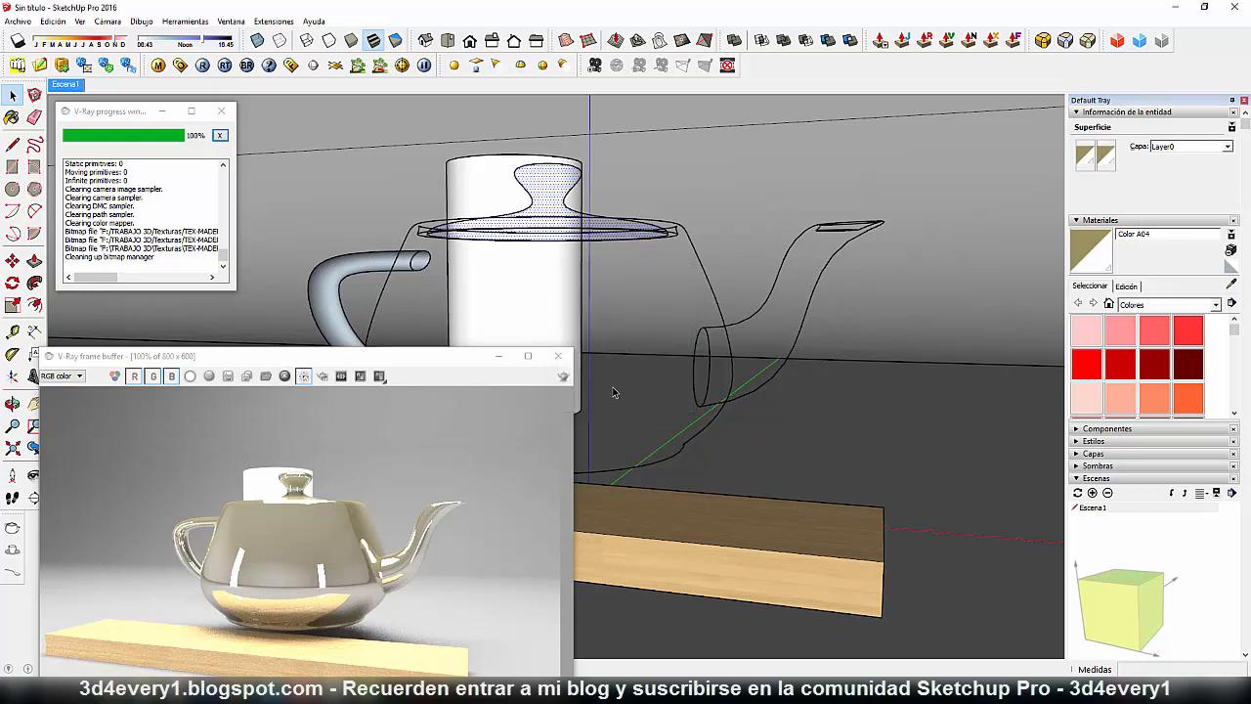
Step: Assign Color A04 to the back face of the teapot's handle and clear the selection
left_click(376, 266)
left_click(1105, 156)
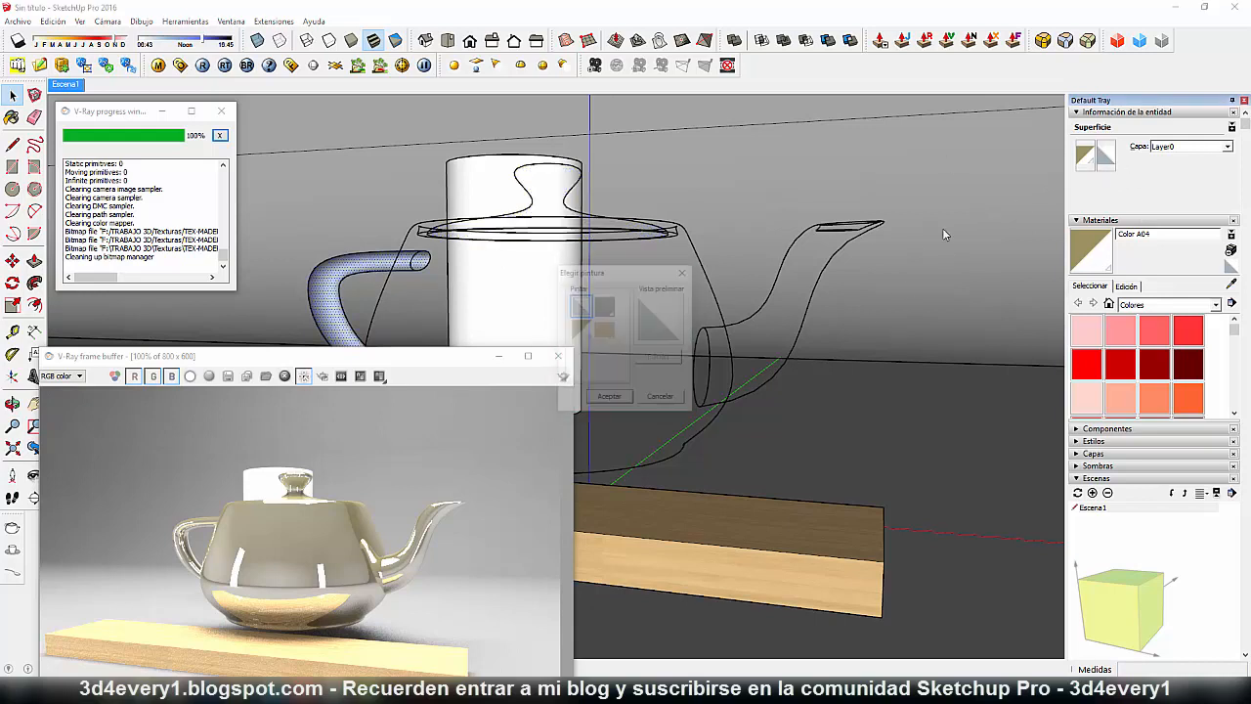
left_click(609, 399)
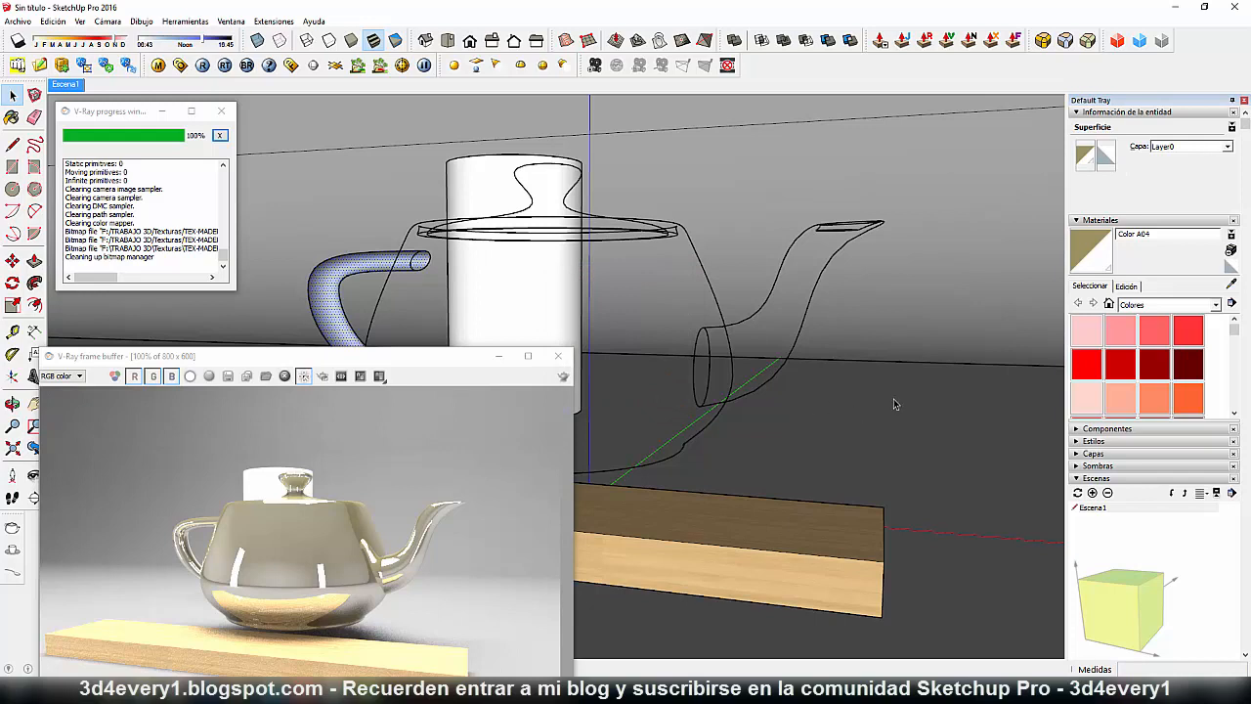
left_click(1106, 156)
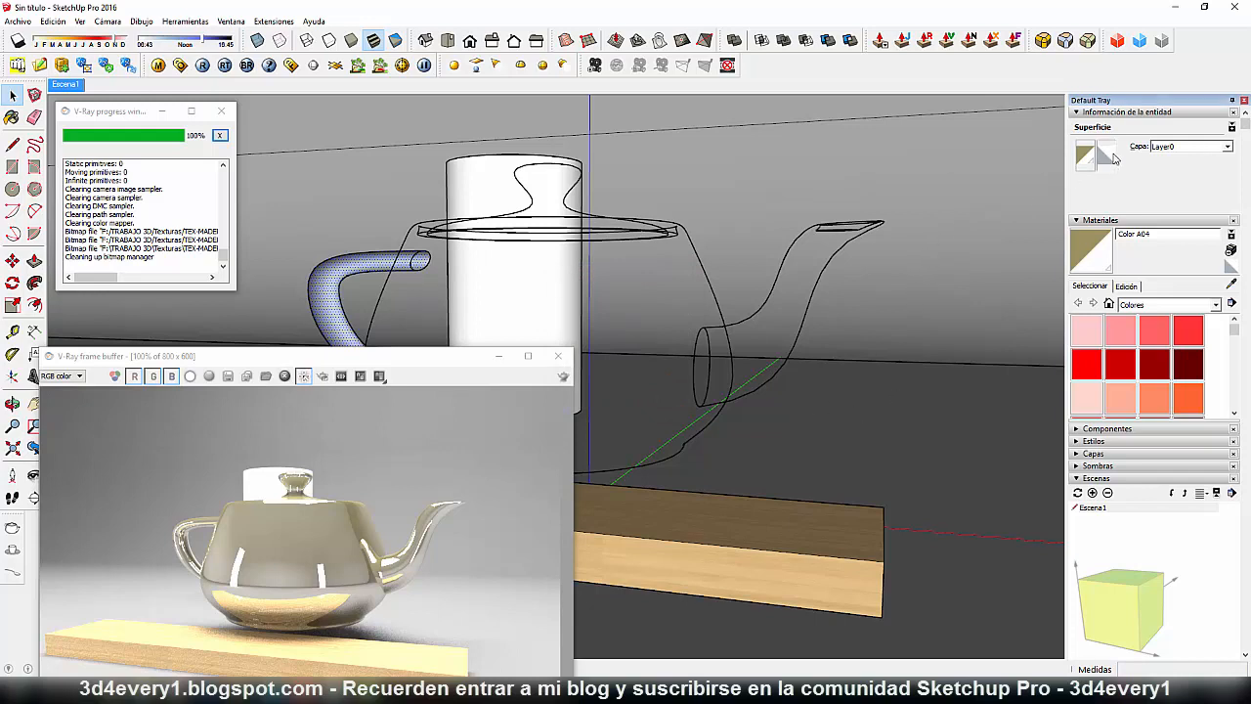
left_click(580, 329)
left_click(608, 400)
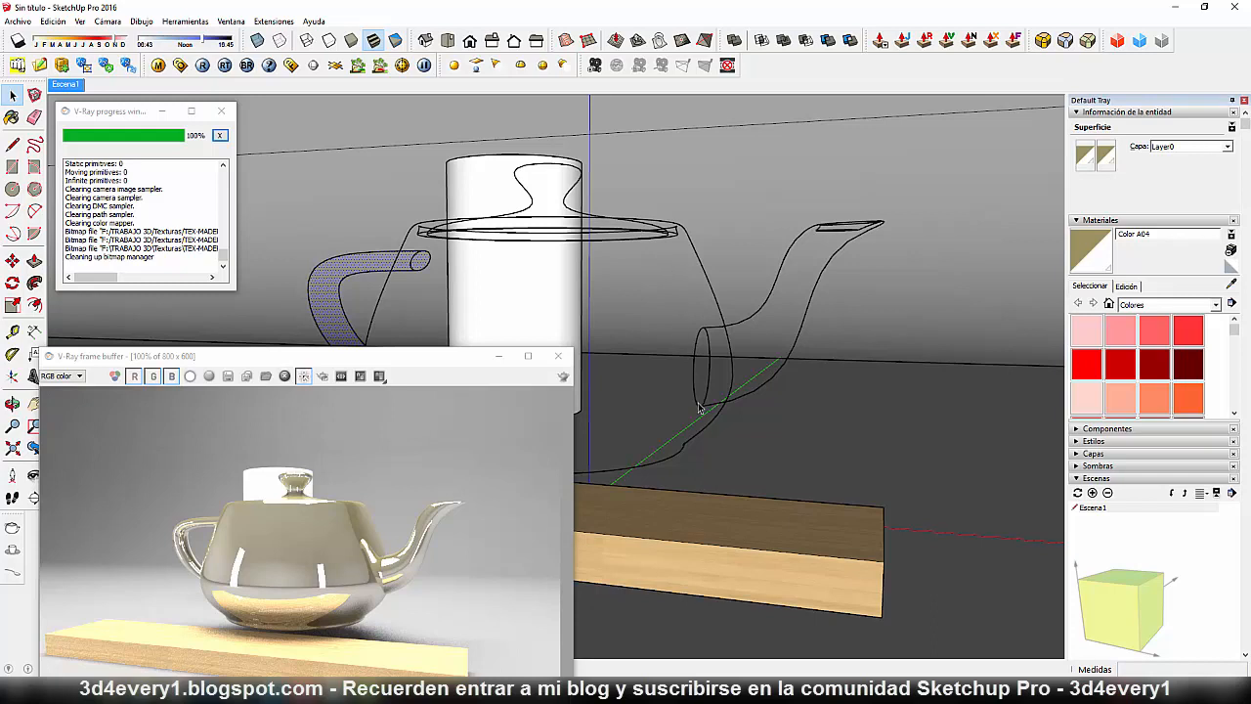
left_click(917, 418)
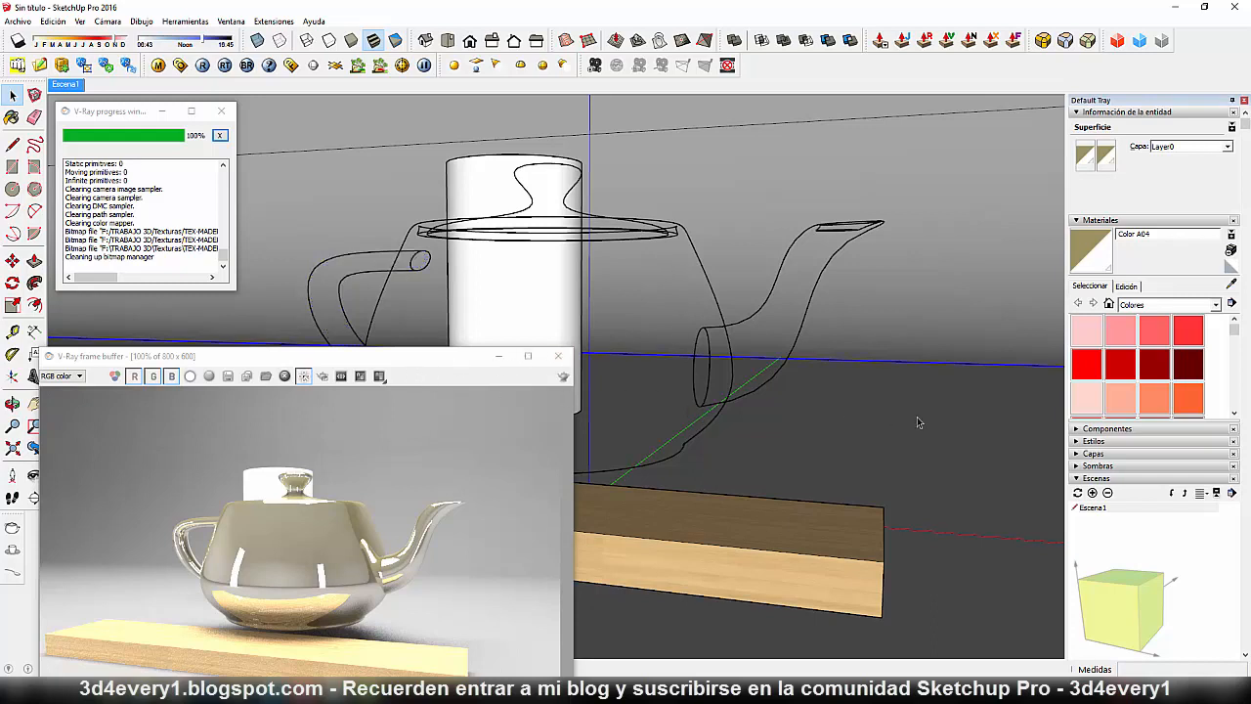
Step: Region-render a tall rectangle over the cylinder and the central part of the teapot in the V-Ray frame buffer
left_click_drag(425, 364, 640, 495)
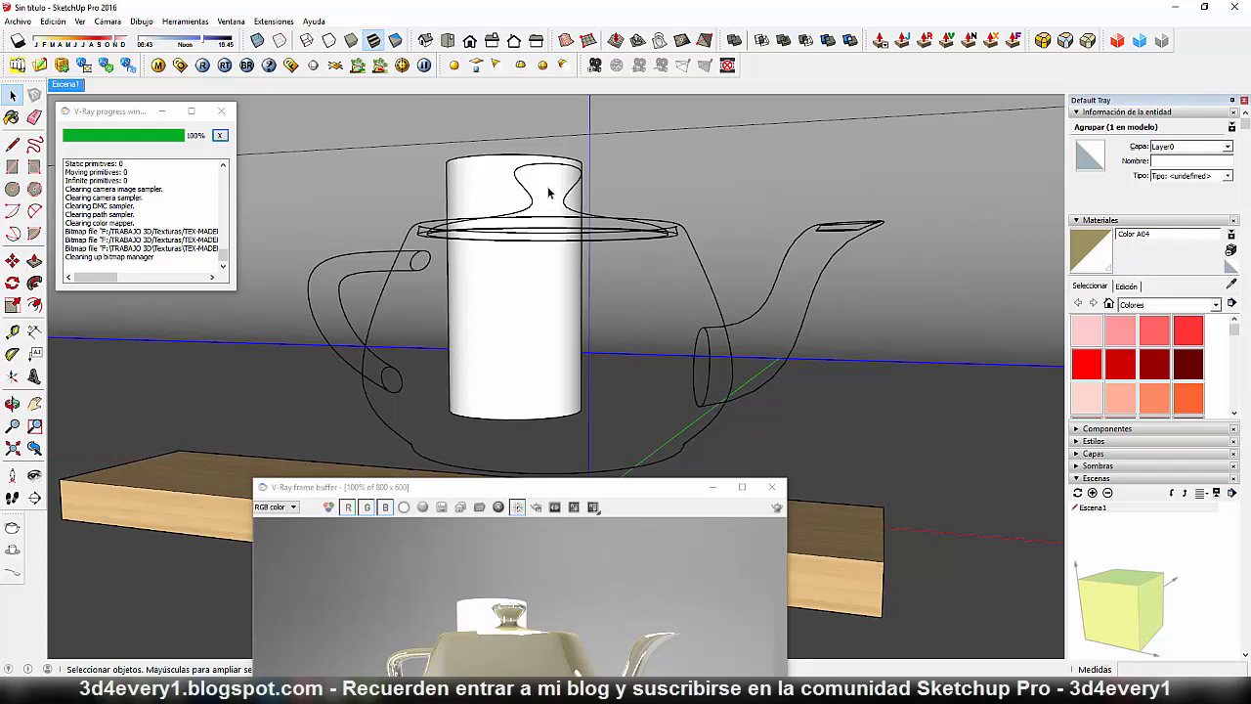
left_click_drag(588, 493, 452, 117)
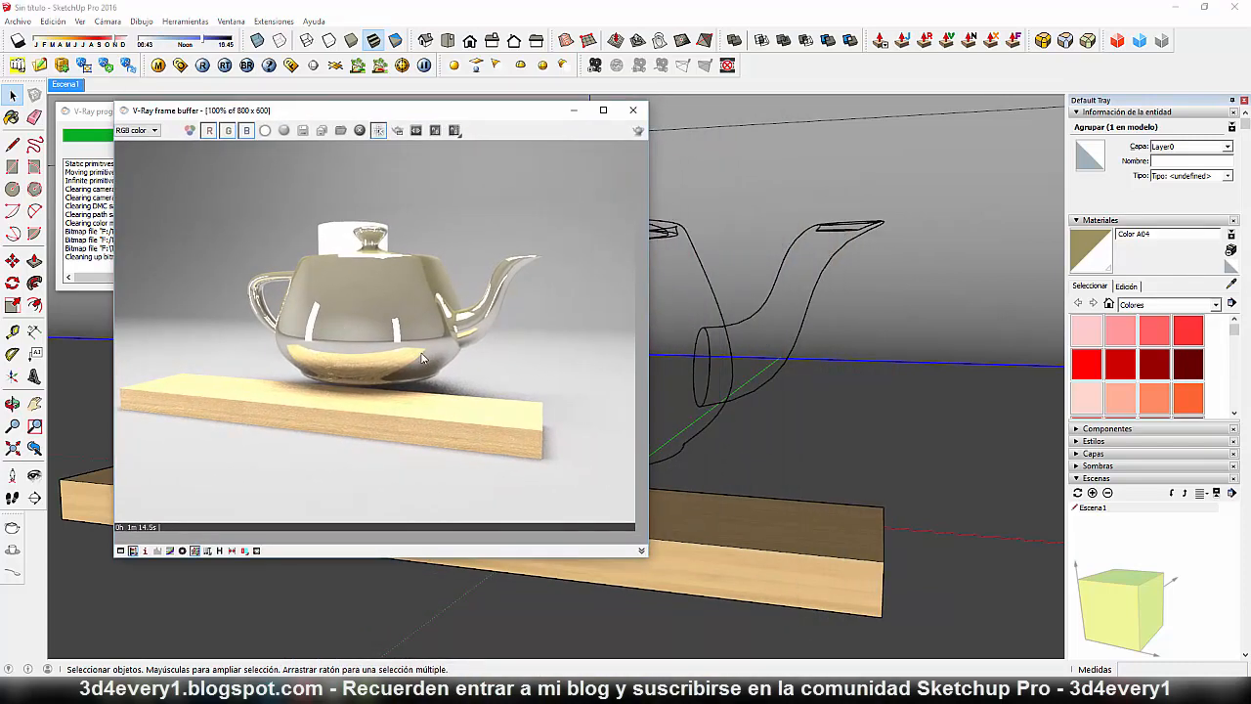
left_click(1026, 300)
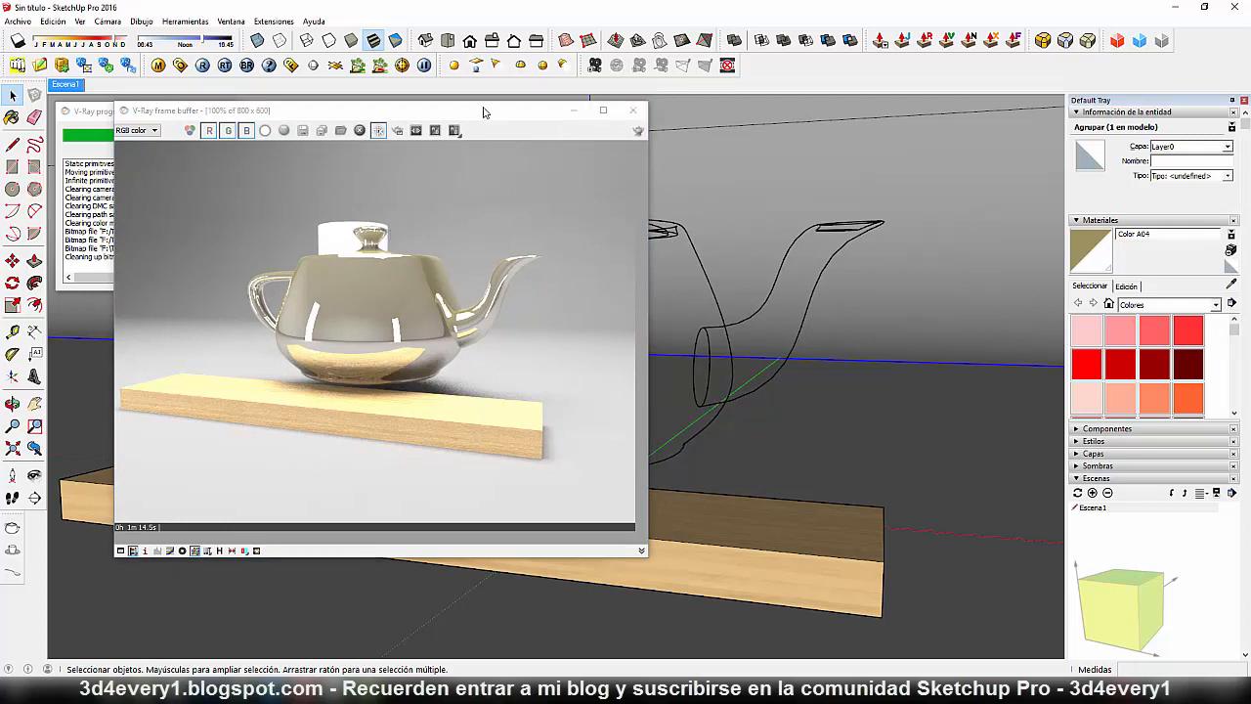
left_click(397, 130)
left_click_drag(295, 195, 408, 409)
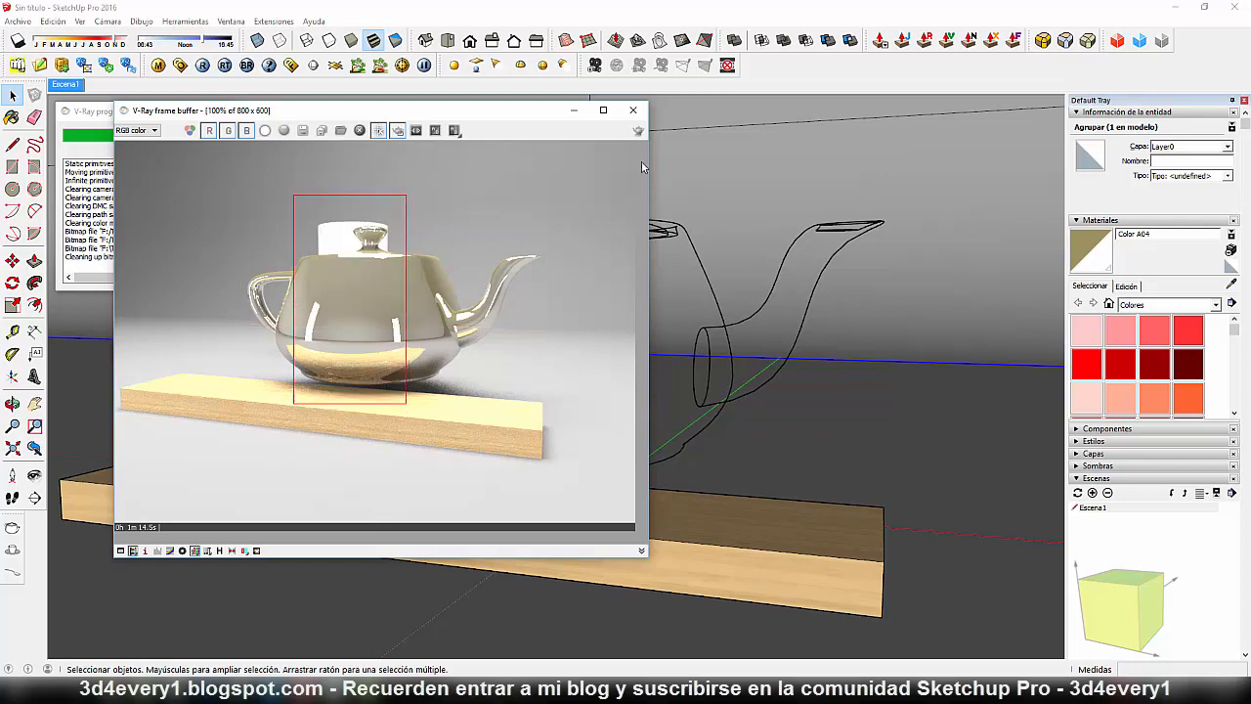
left_click(638, 131)
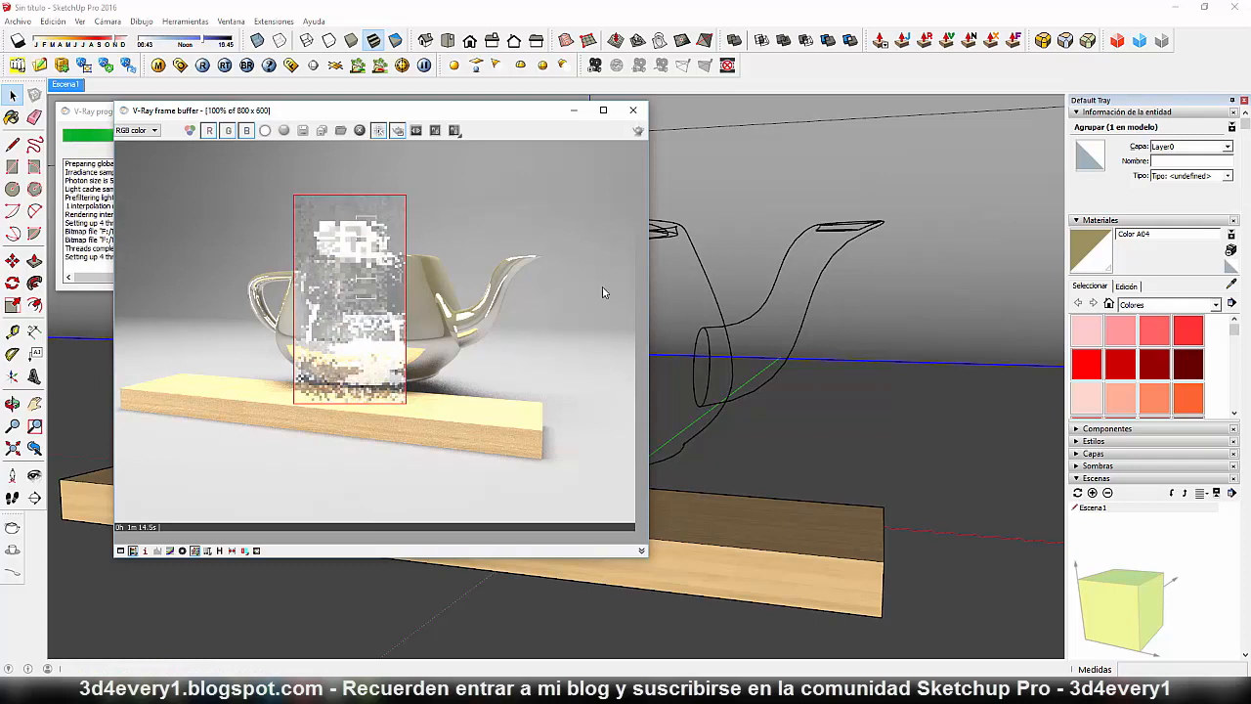
Step: Reopen the V-Ray material editor and arrange it and the render window on either side of the cylinder
left_click(158, 64)
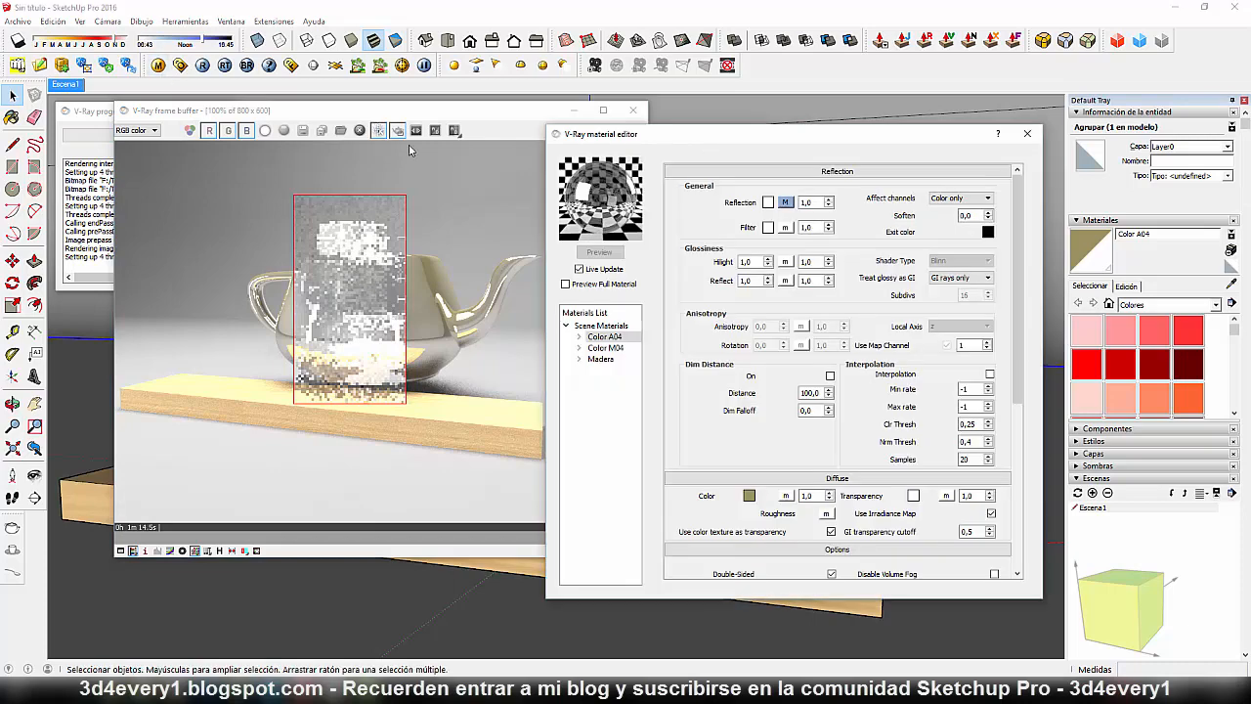
left_click_drag(802, 137, 910, 117)
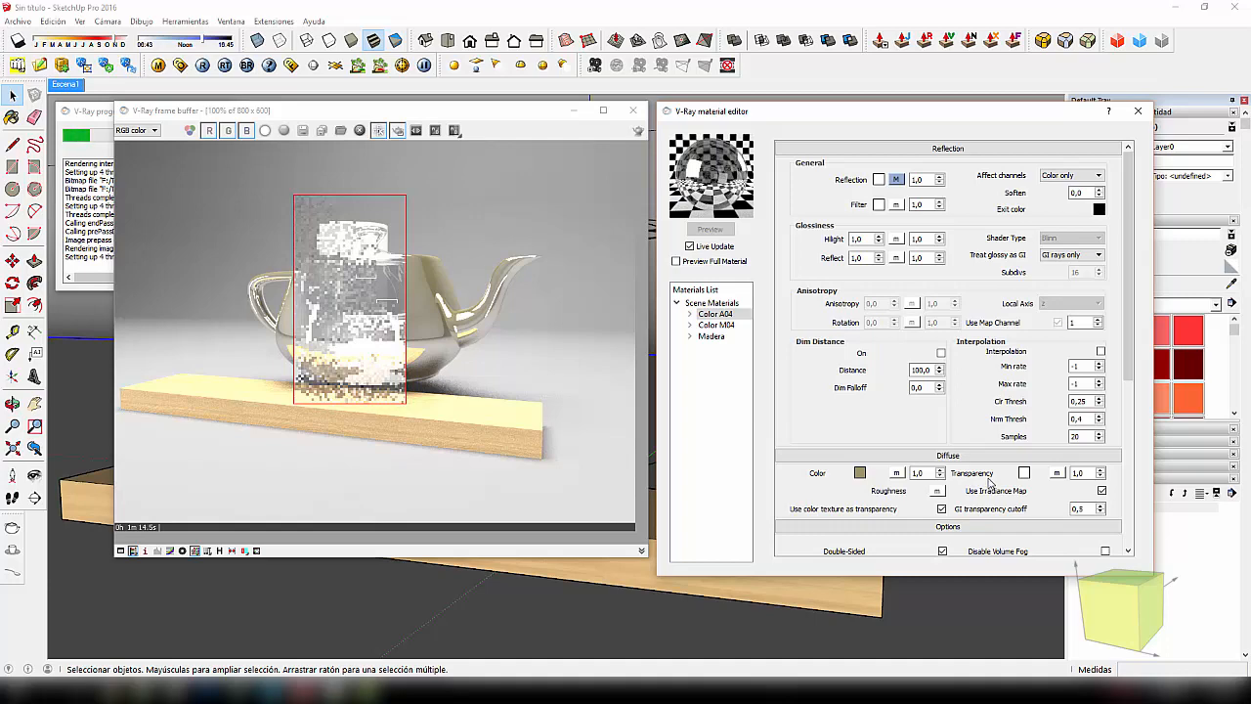
mouse_move(519, 114)
left_mouse_down()
mouse_move(312, 179)
mouse_move(263, 151)
left_mouse_up()
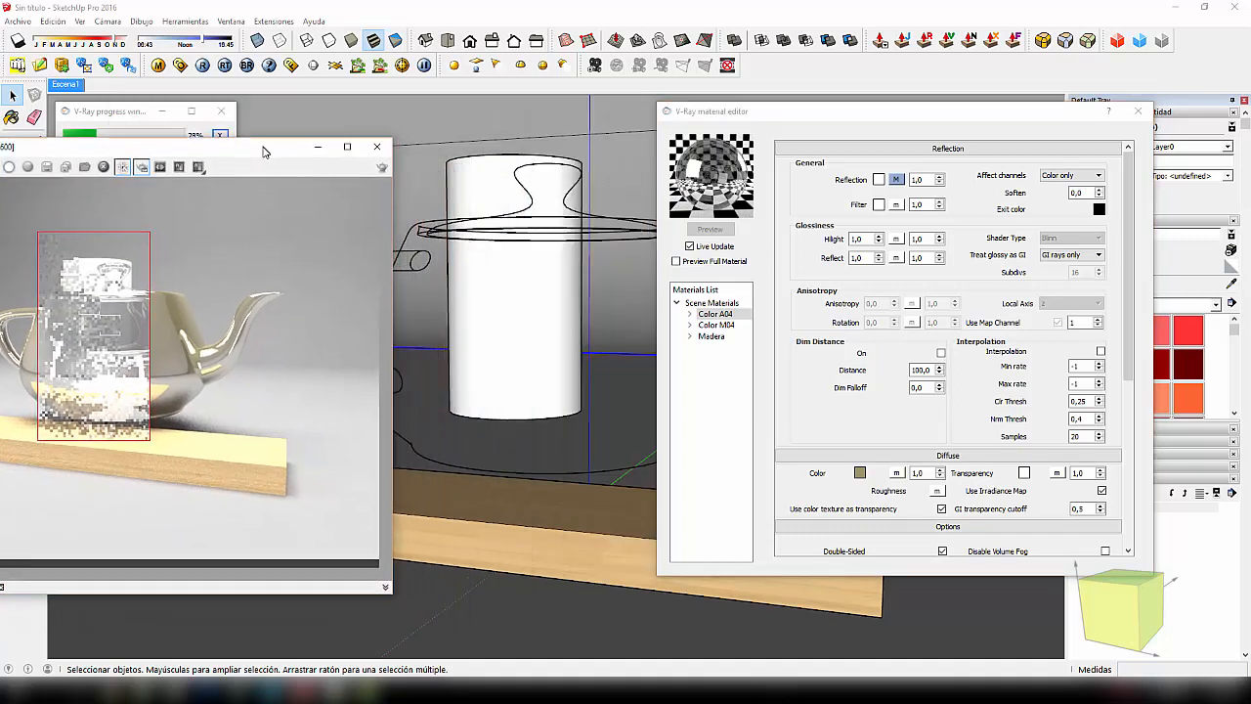
left_click(503, 260)
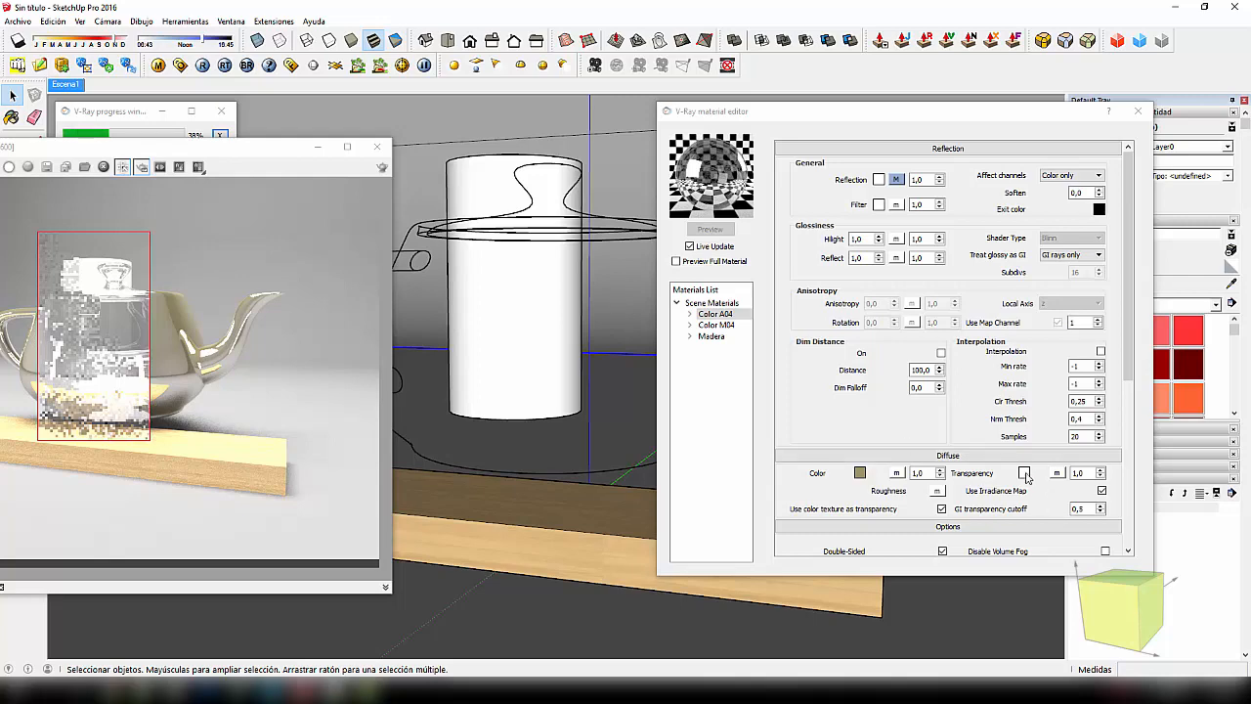
Step: Add a TexAColor map with white (255) as its color to the Diffuse Transparency of Color A04
left_click(1057, 474)
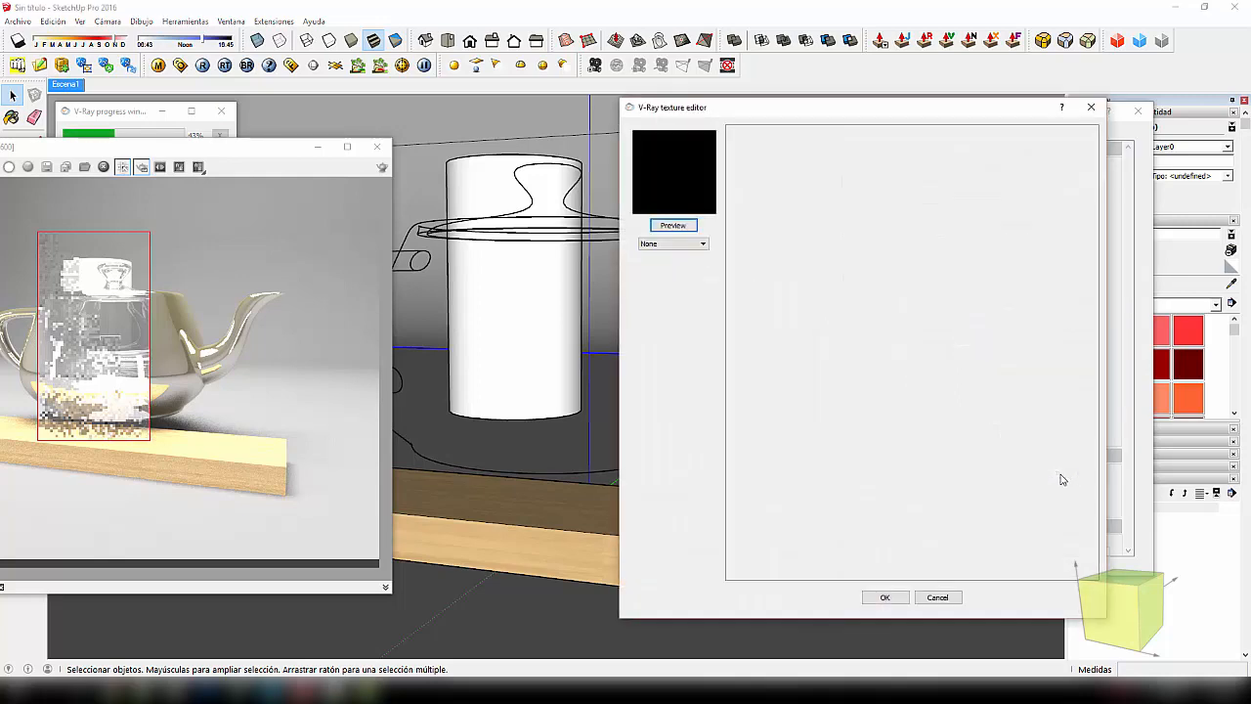
left_click(681, 245)
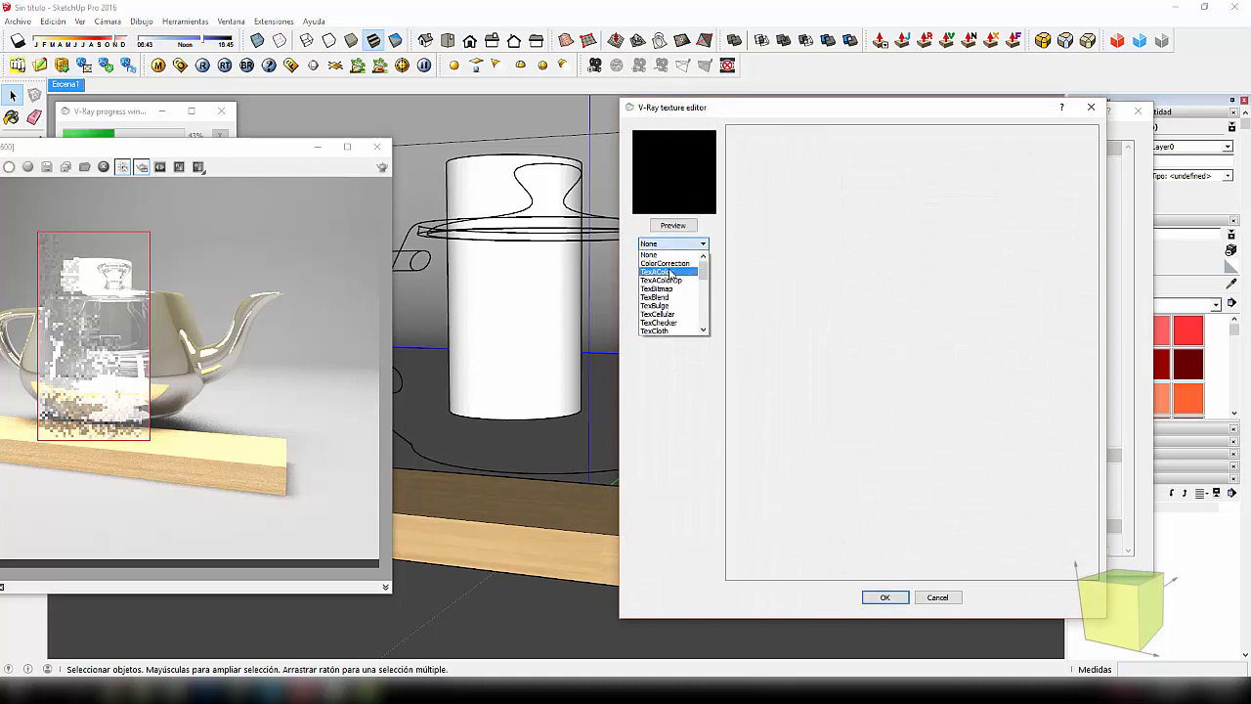
left_click(671, 271)
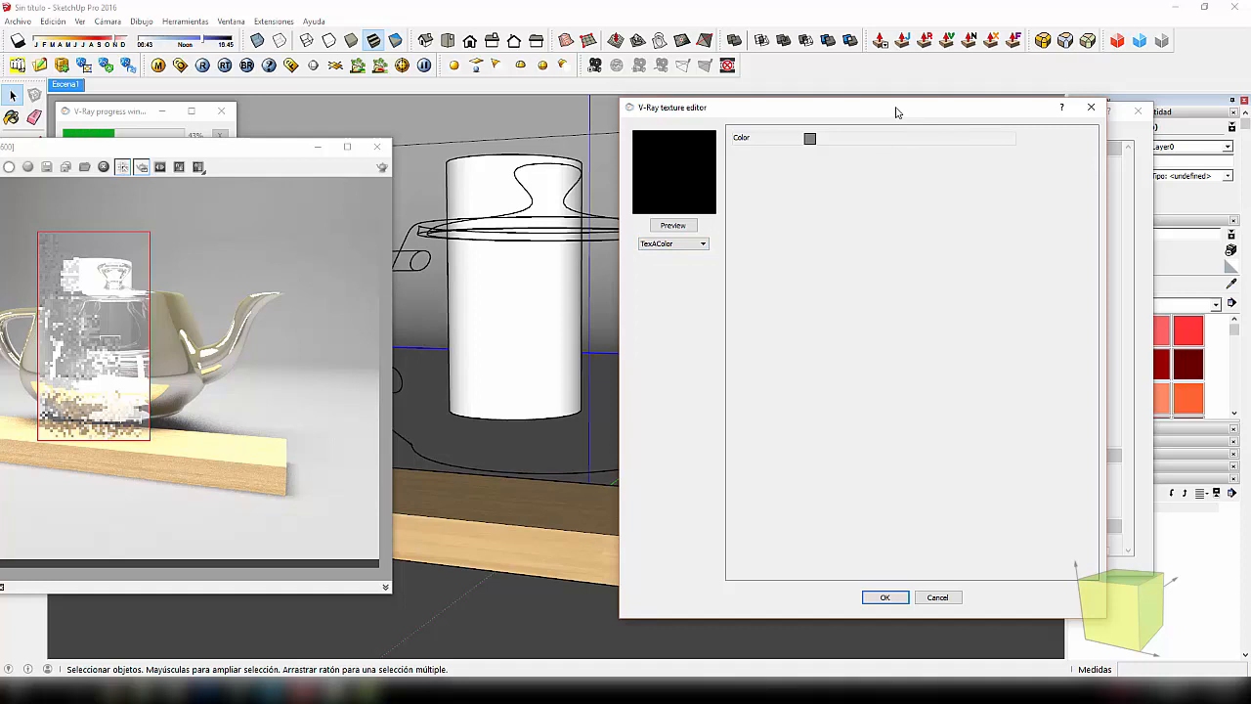
left_click_drag(896, 112, 904, 109)
left_click(819, 139)
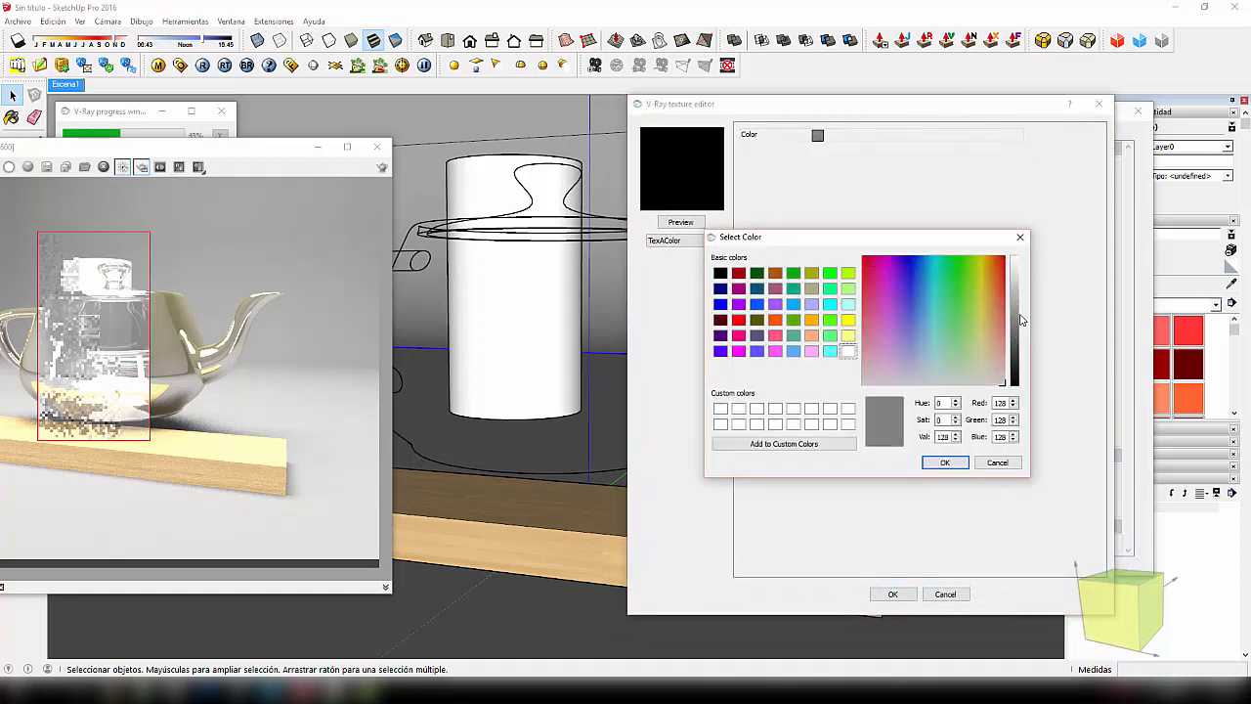
left_click_drag(1020, 318, 1018, 251)
left_click(942, 463)
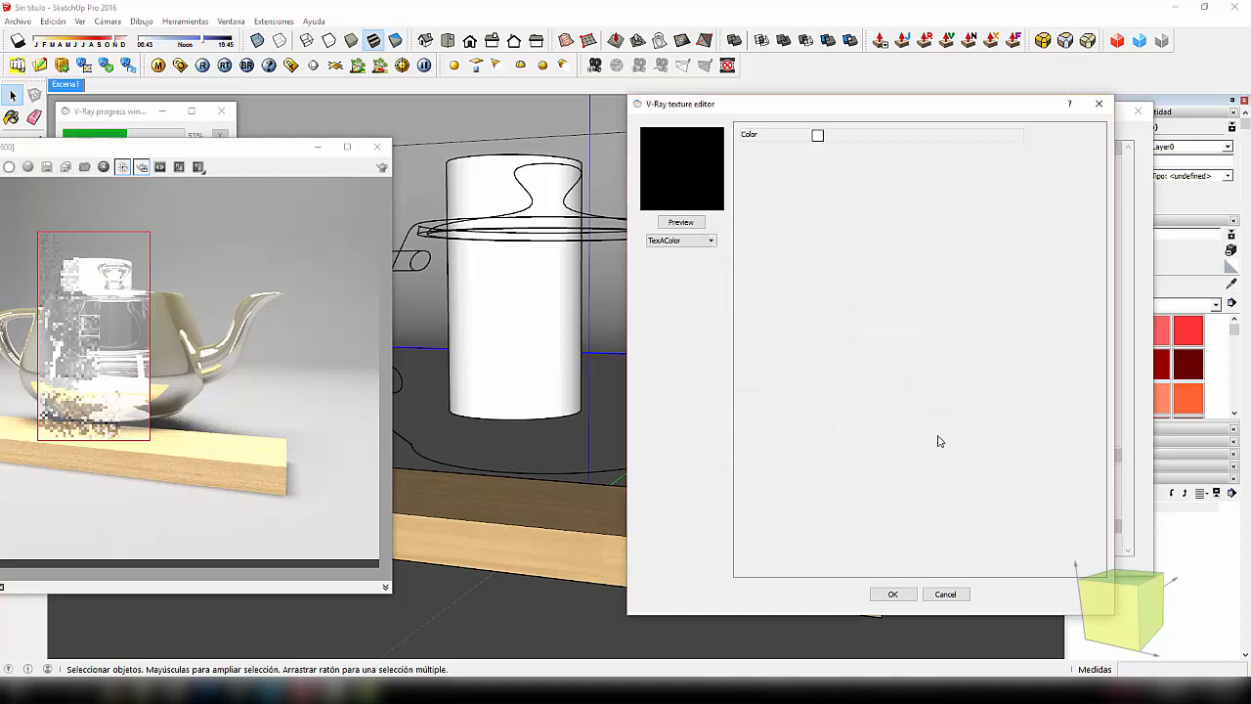
left_click_drag(884, 109, 754, 115)
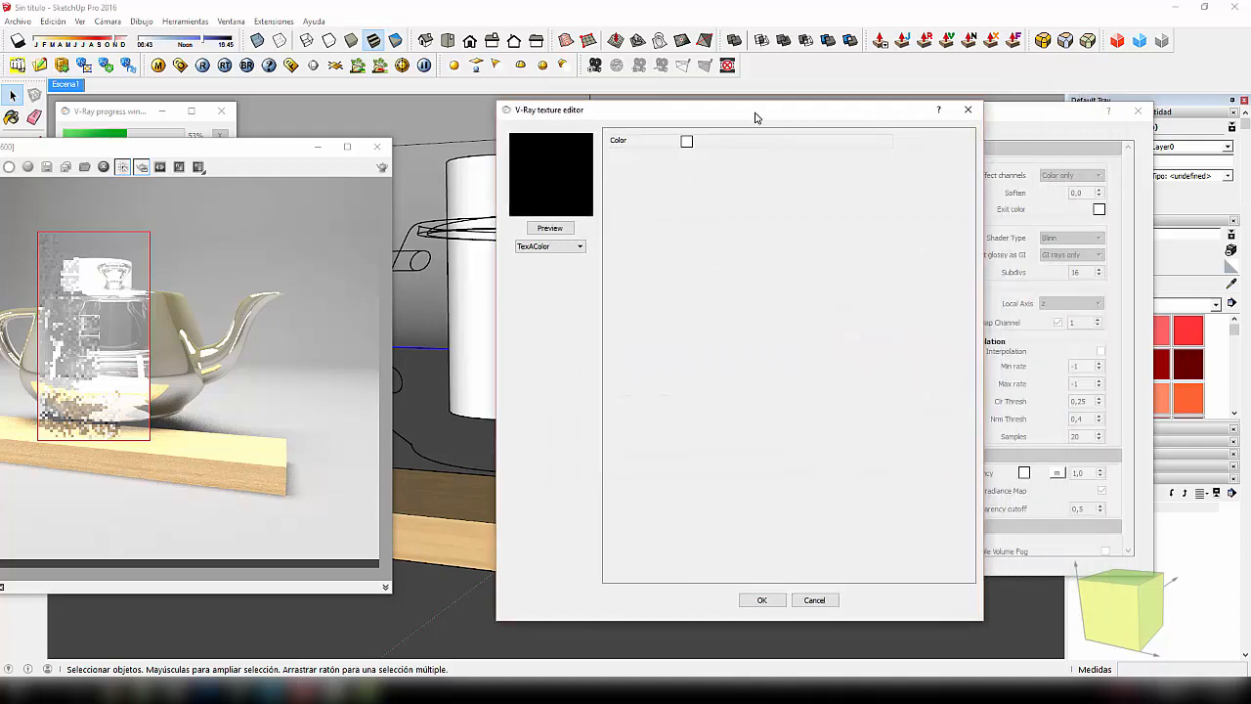
left_click(761, 600)
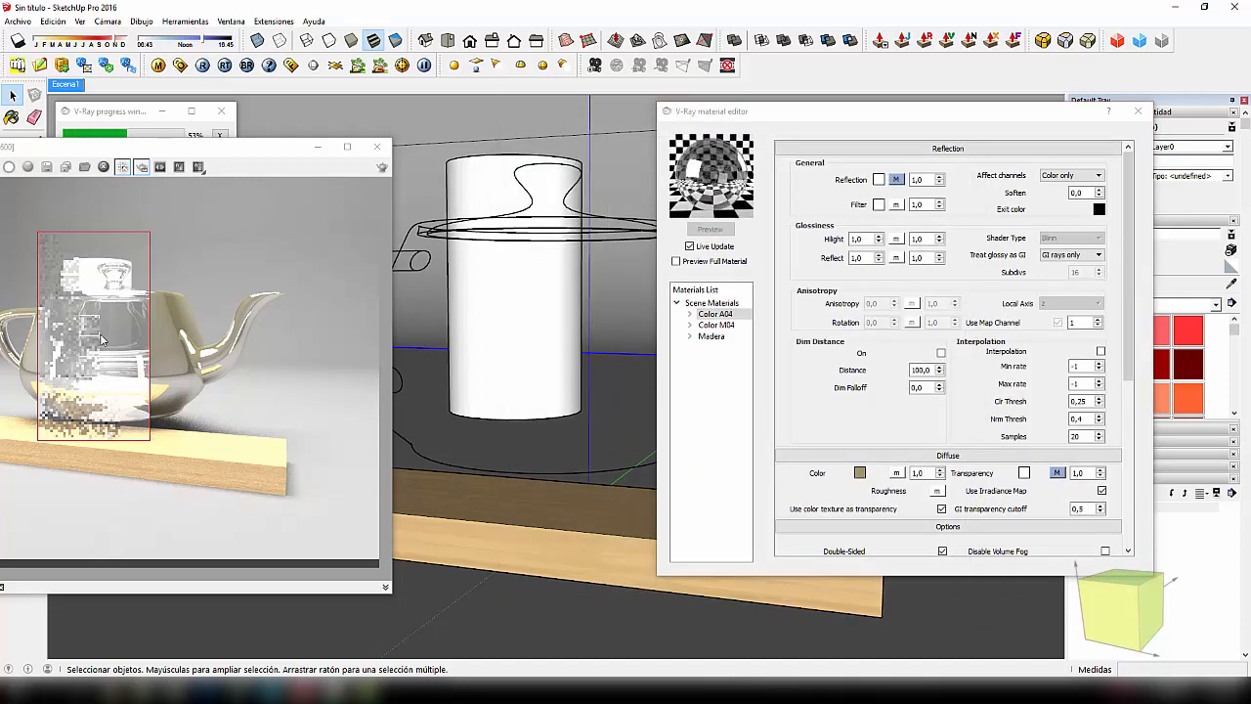
Step: Set the Diffuse Transparency color swatch of Color A04 to black
left_click(1024, 473)
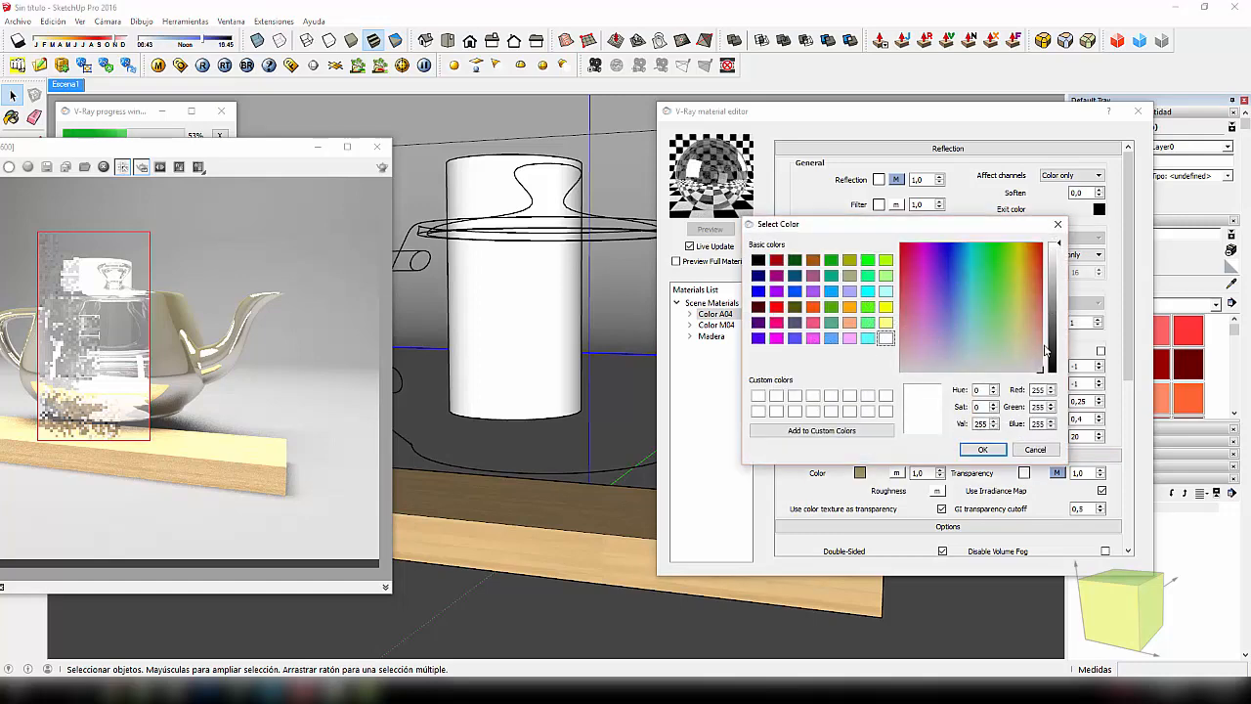
left_click_drag(1046, 350, 1048, 373)
left_click(983, 449)
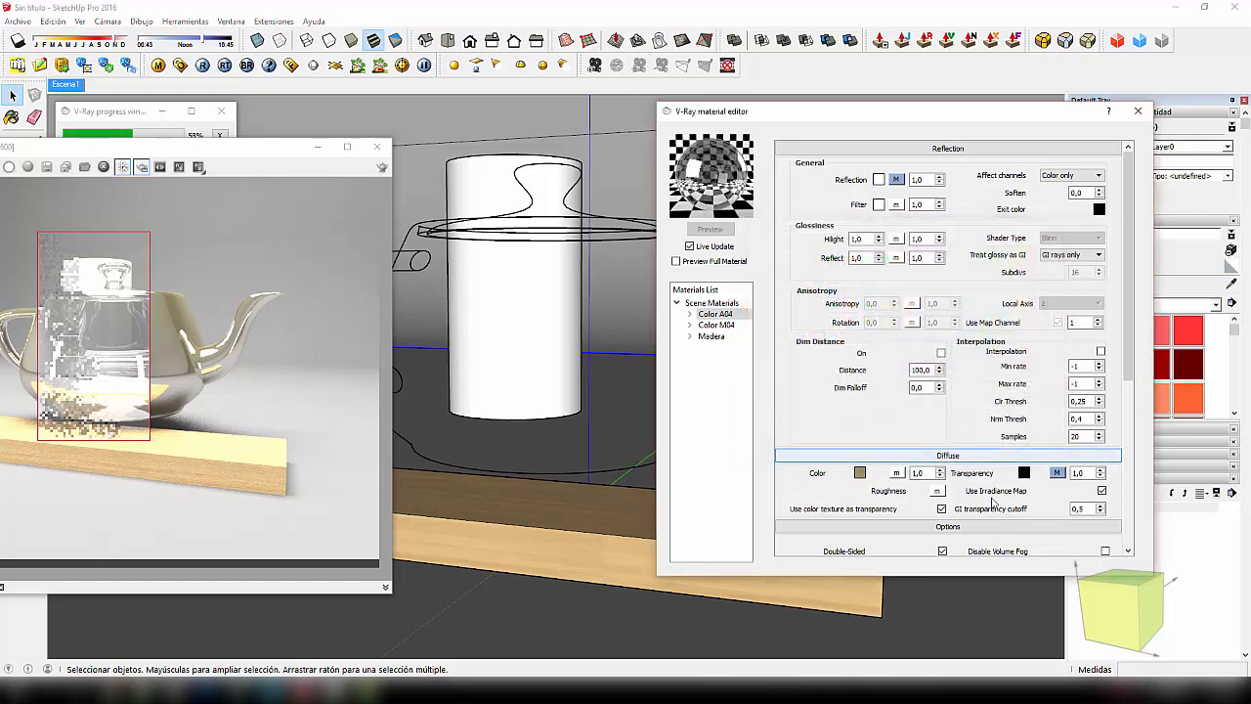
Step: Clear the model selection and bring the render window fully into view beside the material editor to inspect the teapot region
left_click(578, 379)
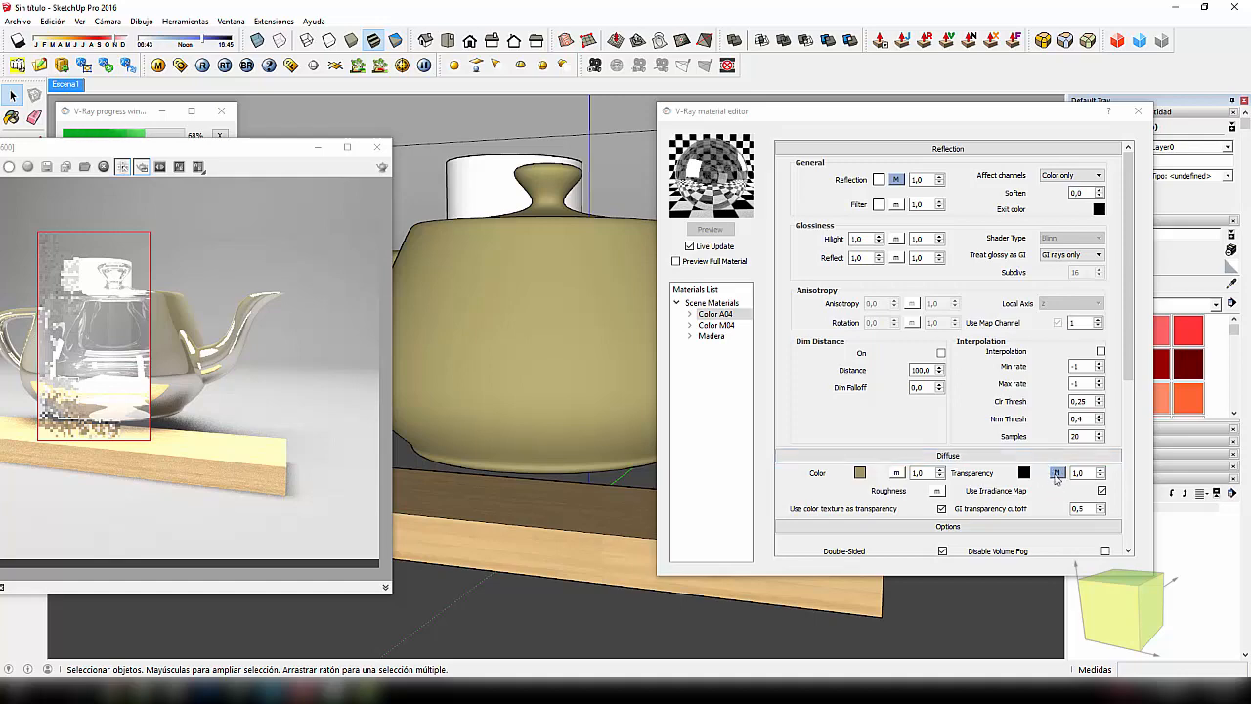
left_click_drag(251, 149, 637, 129)
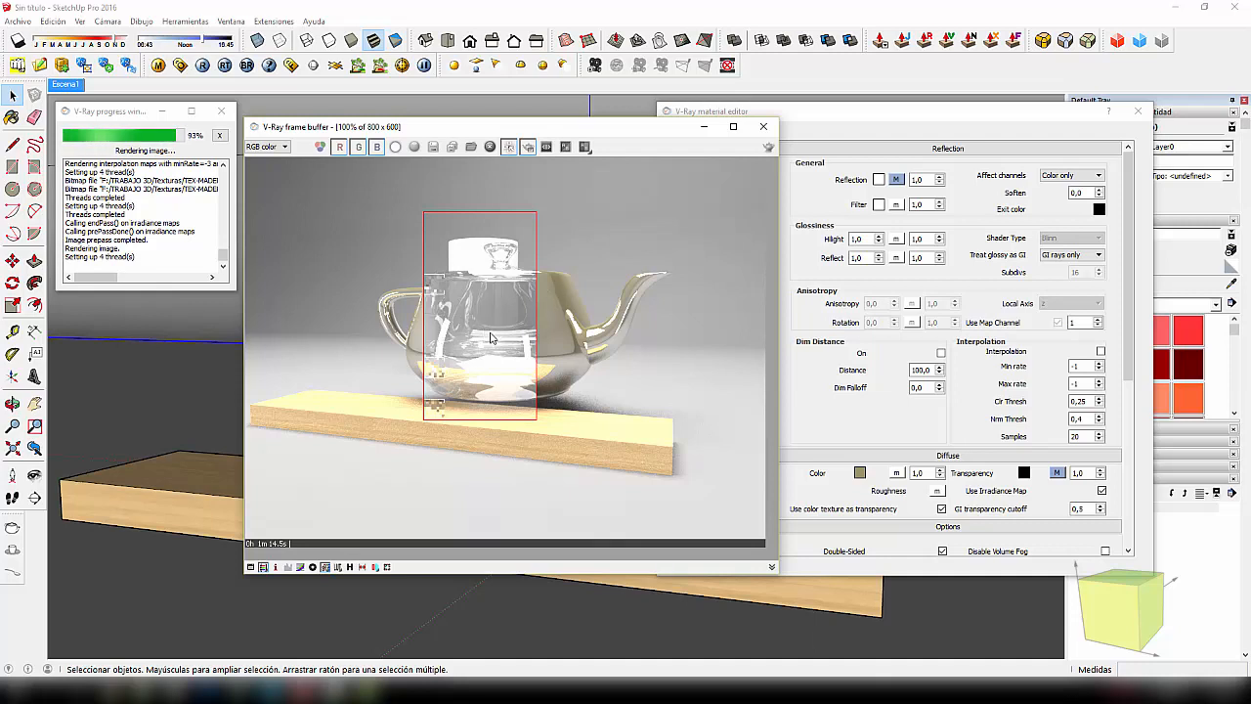
left_click_drag(630, 138, 449, 216)
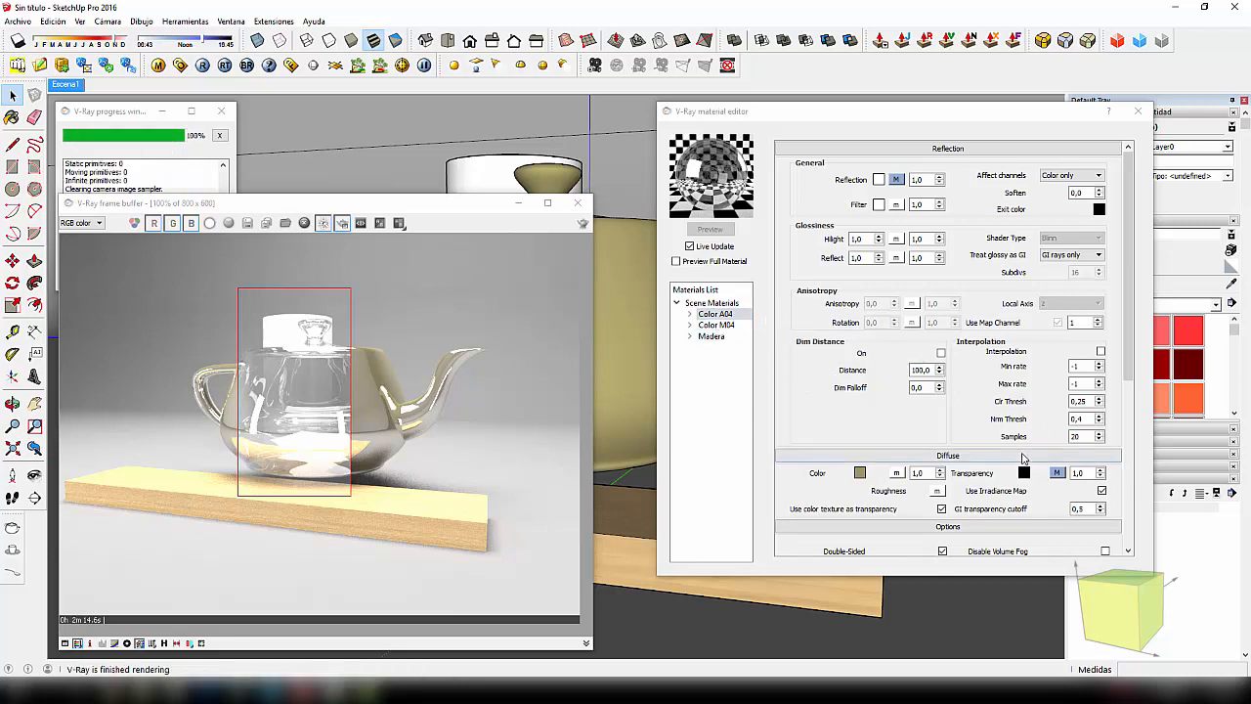
Step: Add a Refraction layer to the Color A04 material
right_click(717, 316)
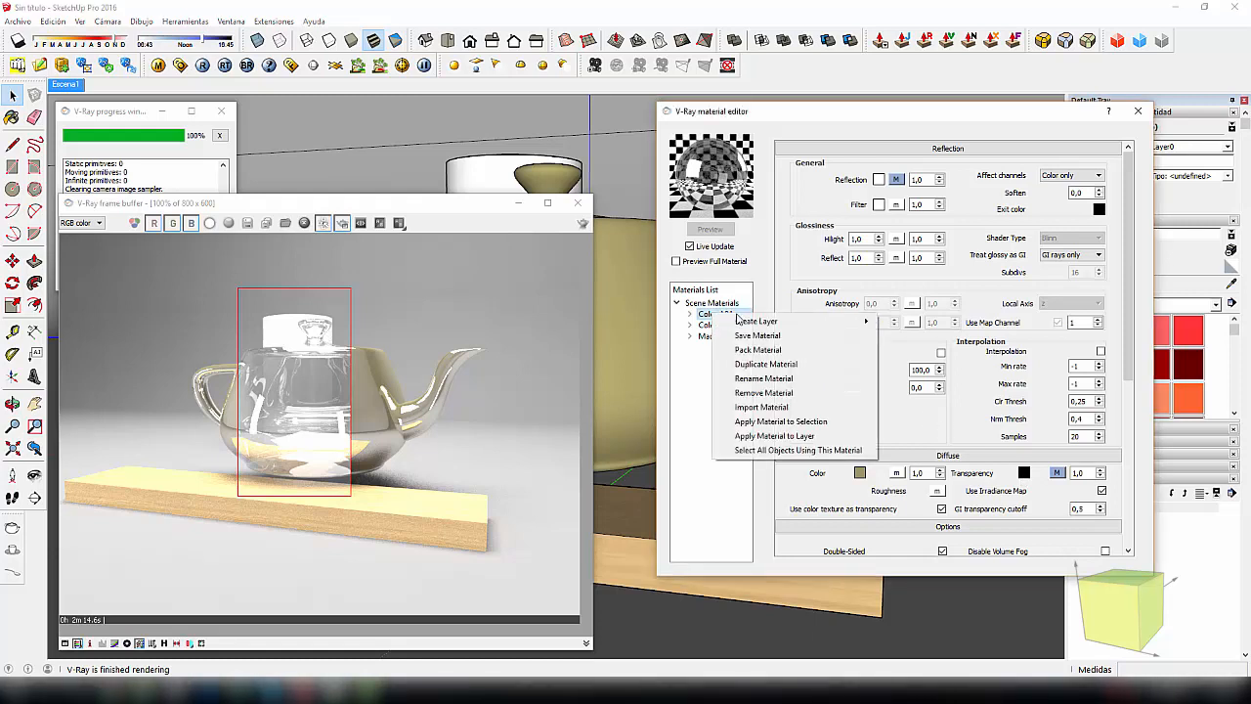
mouse_move(743, 321)
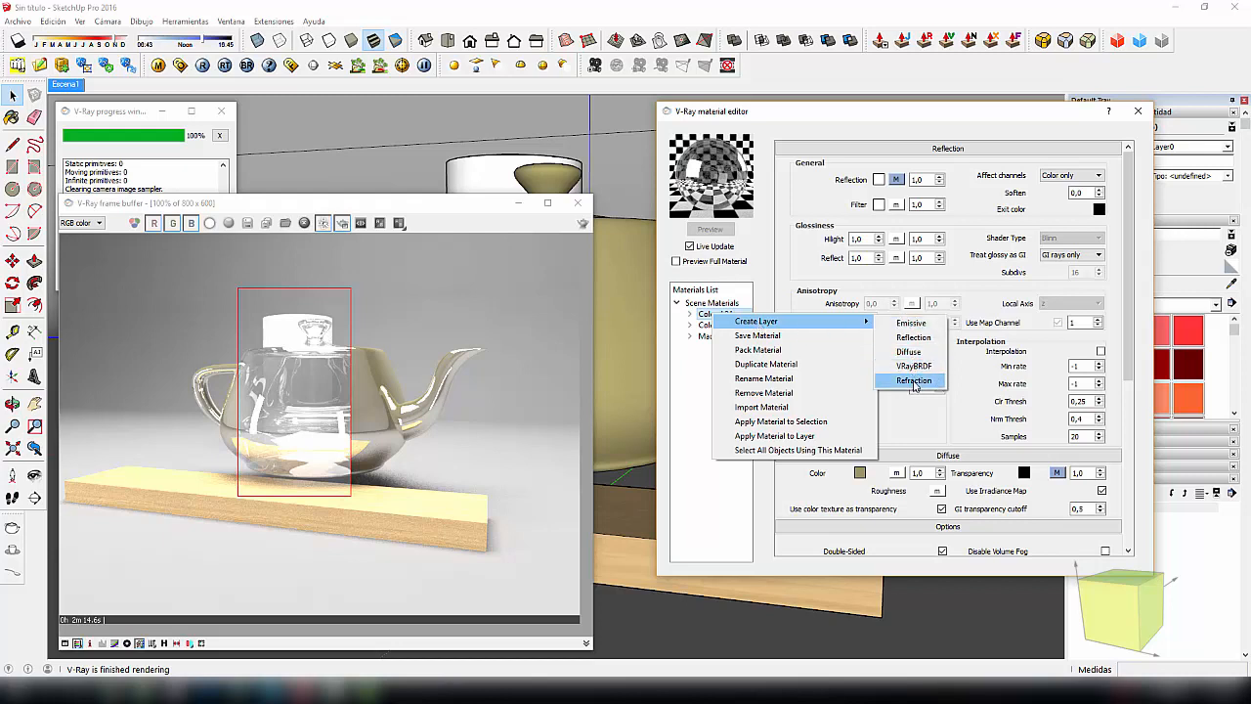
left_click(919, 382)
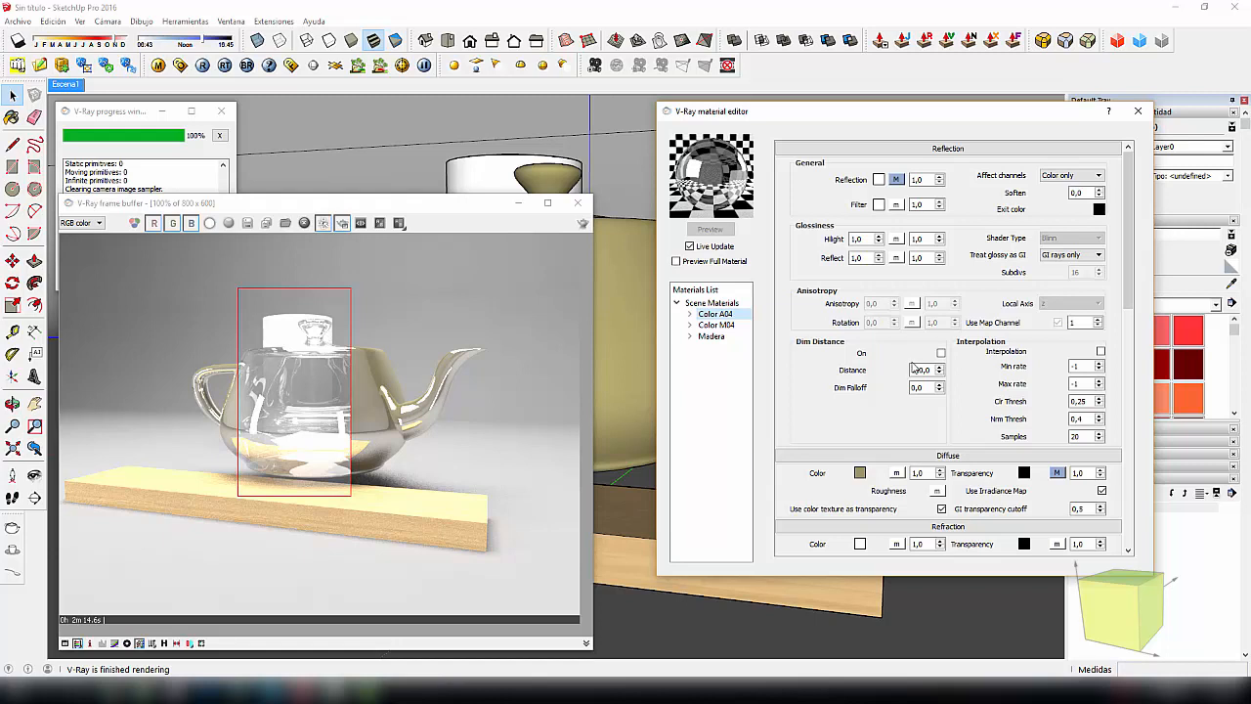
Step: Place the render beside the material editor and review Color A04's Reflection, Diffuse and Refraction settings, including the IOR and the Fresnel reflection map
left_click_drag(410, 206, 618, 194)
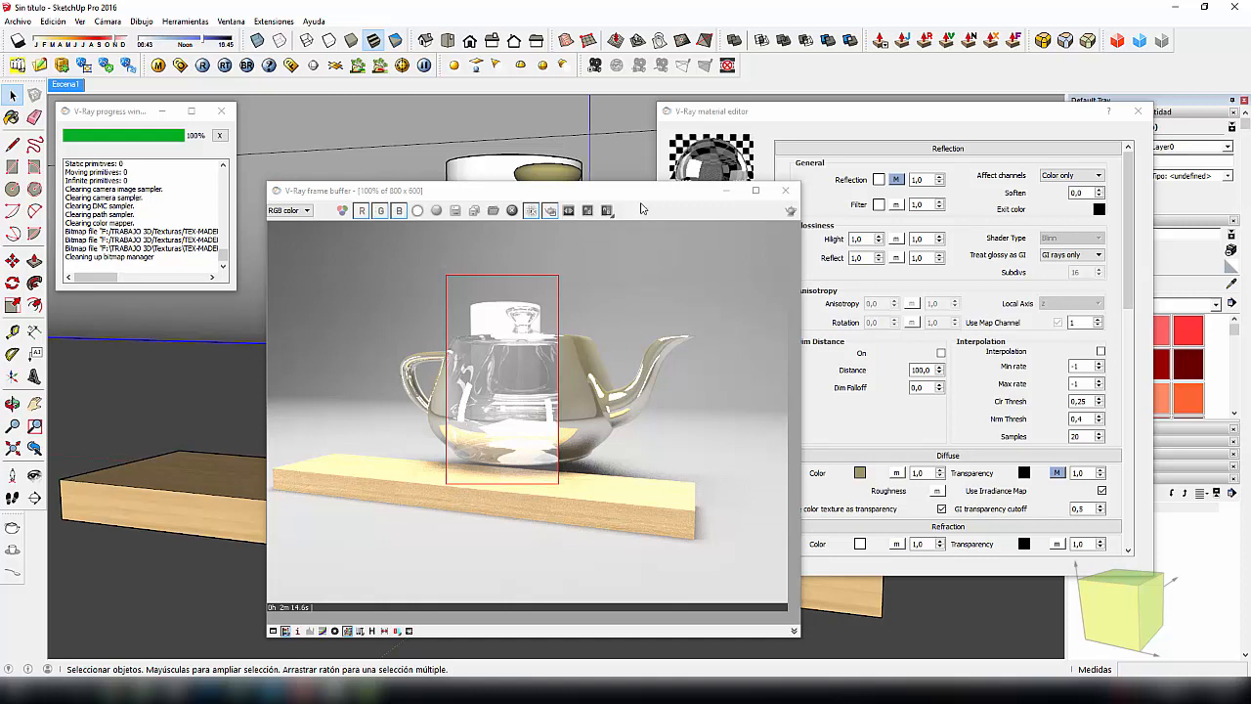
left_click_drag(653, 192, 503, 132)
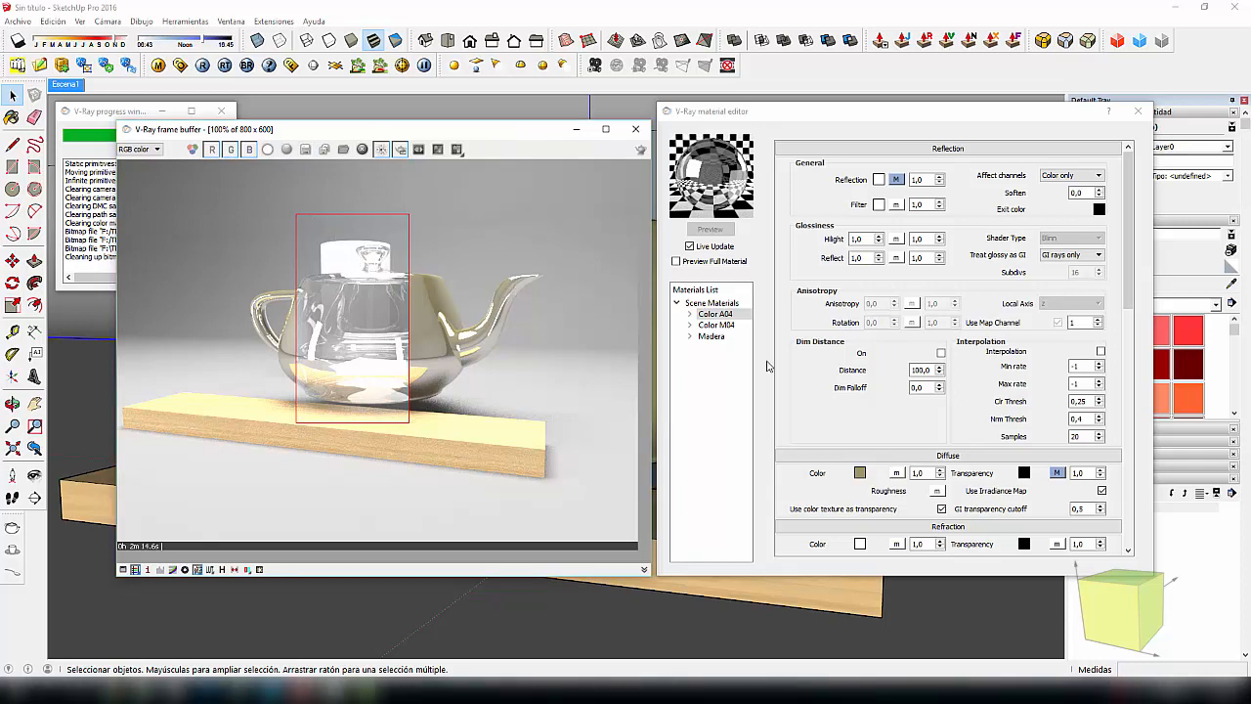
left_click_drag(1133, 246, 1131, 318)
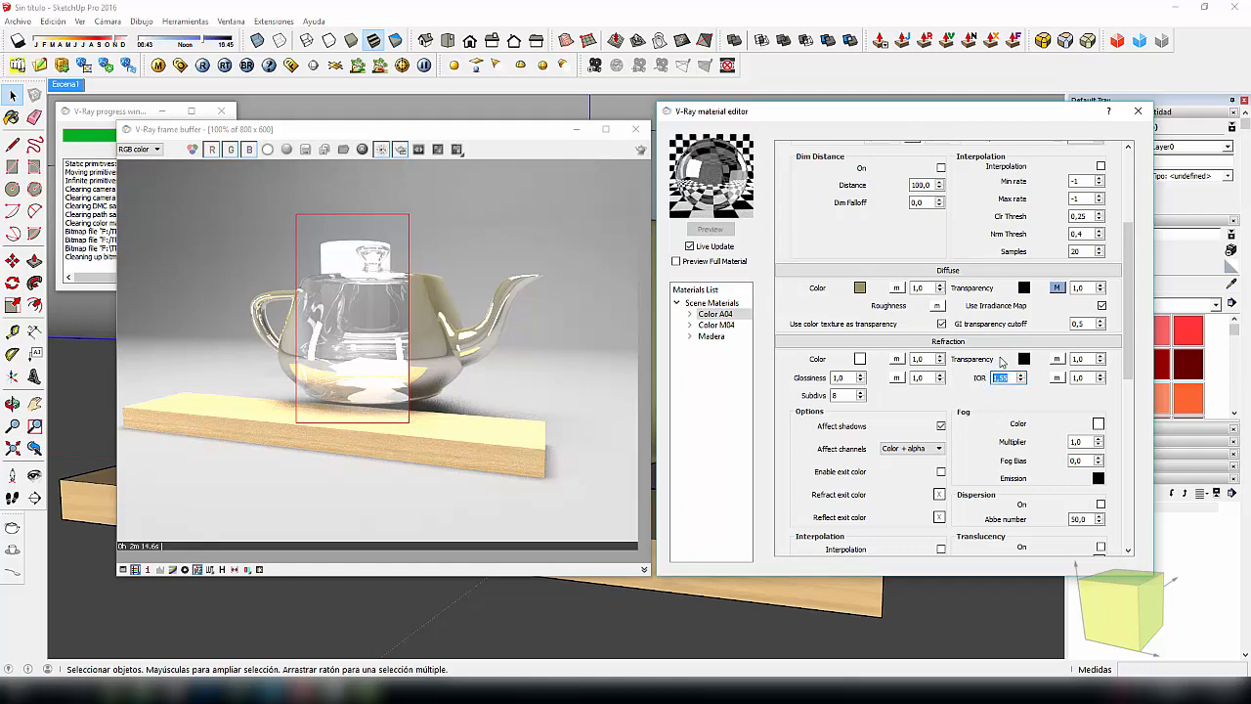
scroll(999, 354, "up", 3)
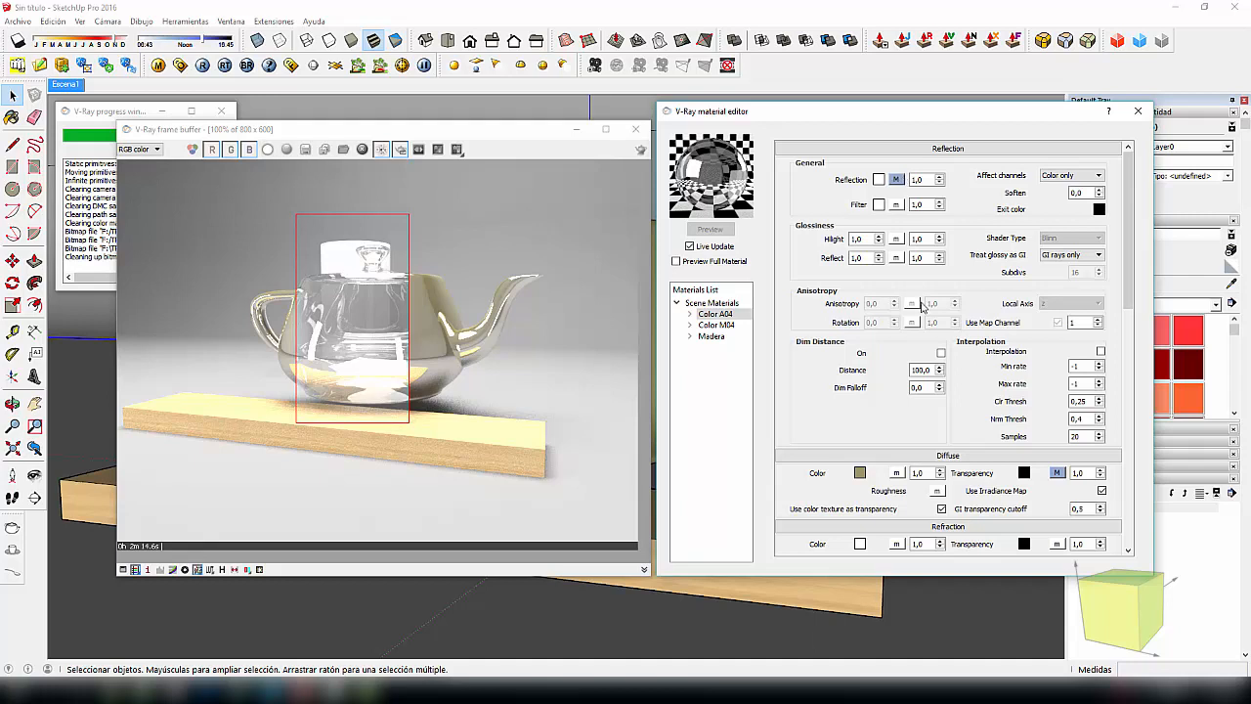
scroll(924, 308, "down", 3)
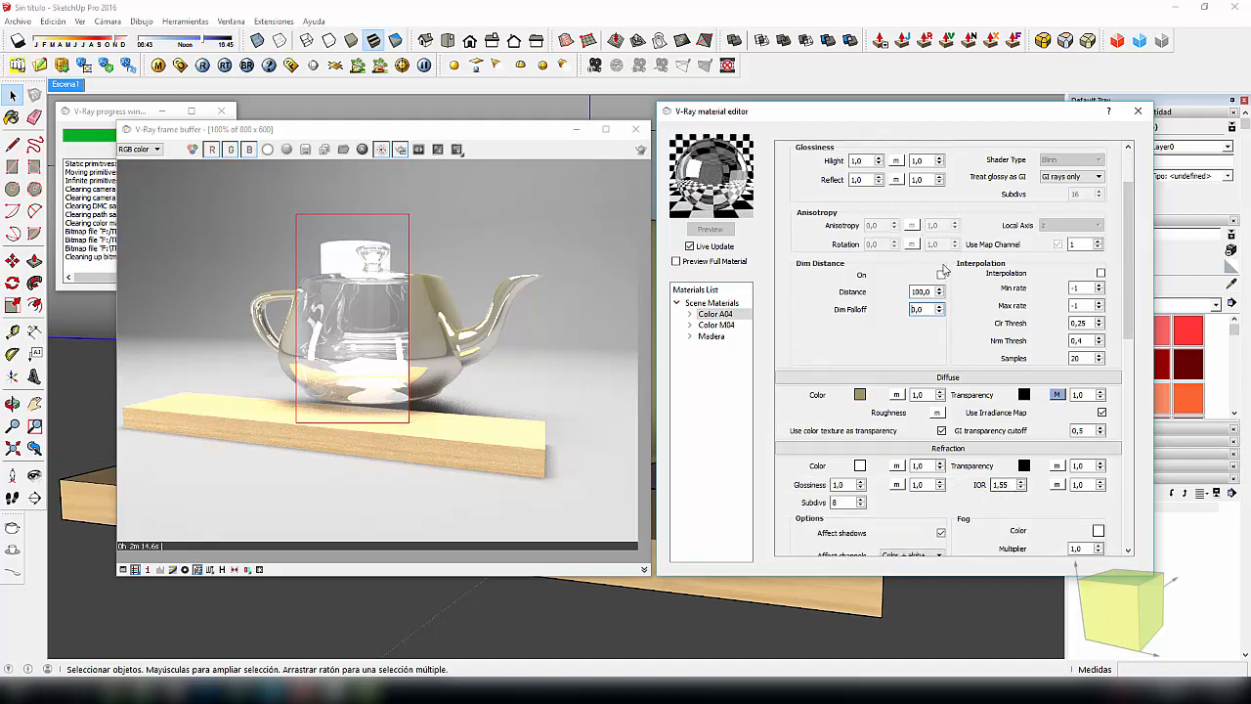
scroll(886, 311, "up", 3)
left_click(900, 181)
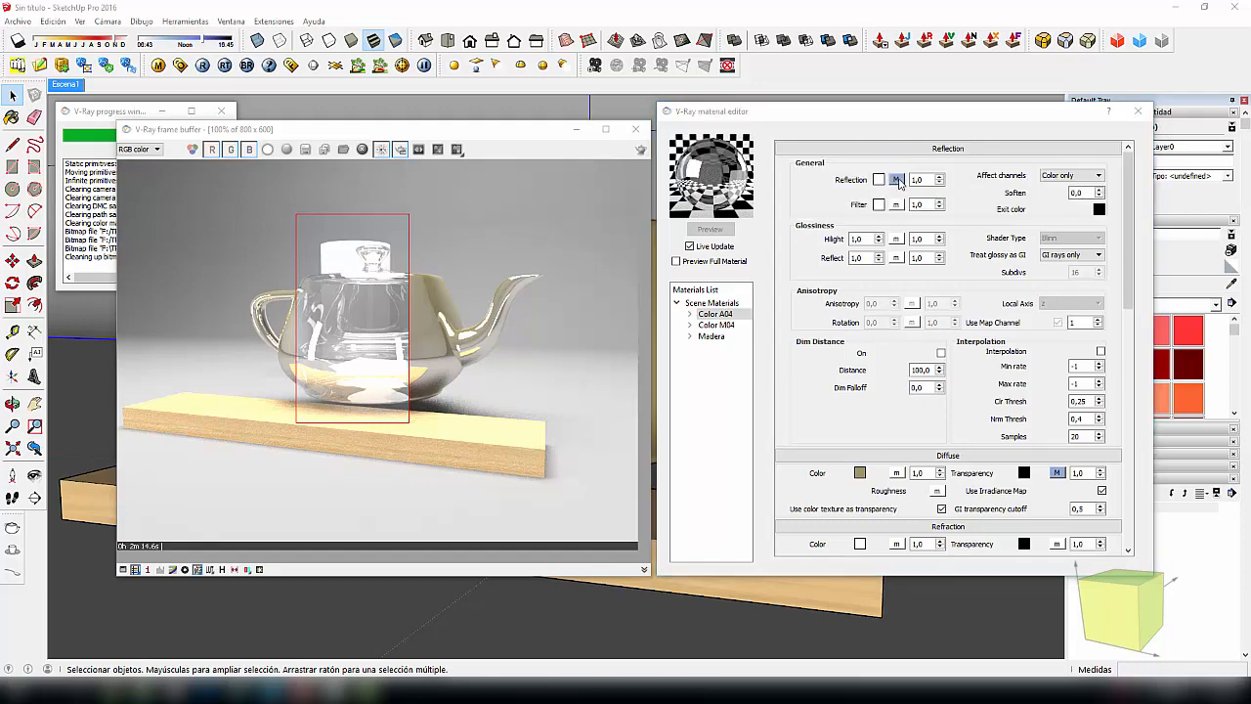
left_click(833, 599)
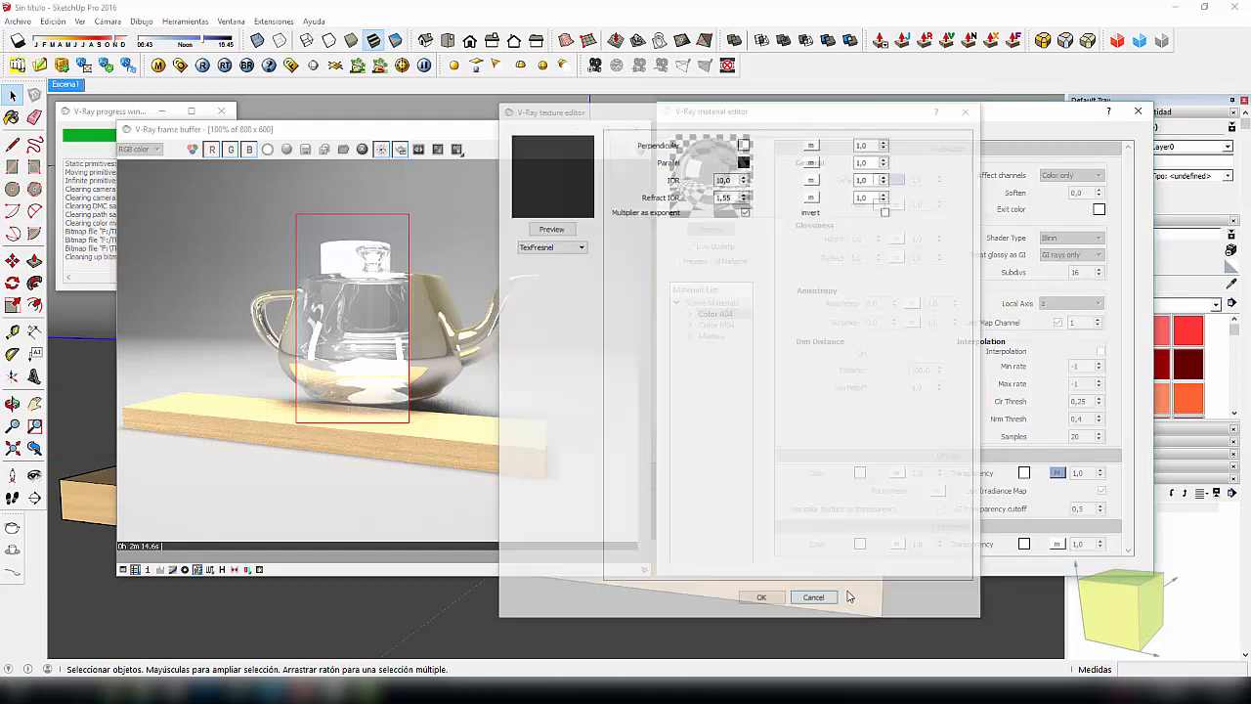
scroll(958, 396, "down", 5)
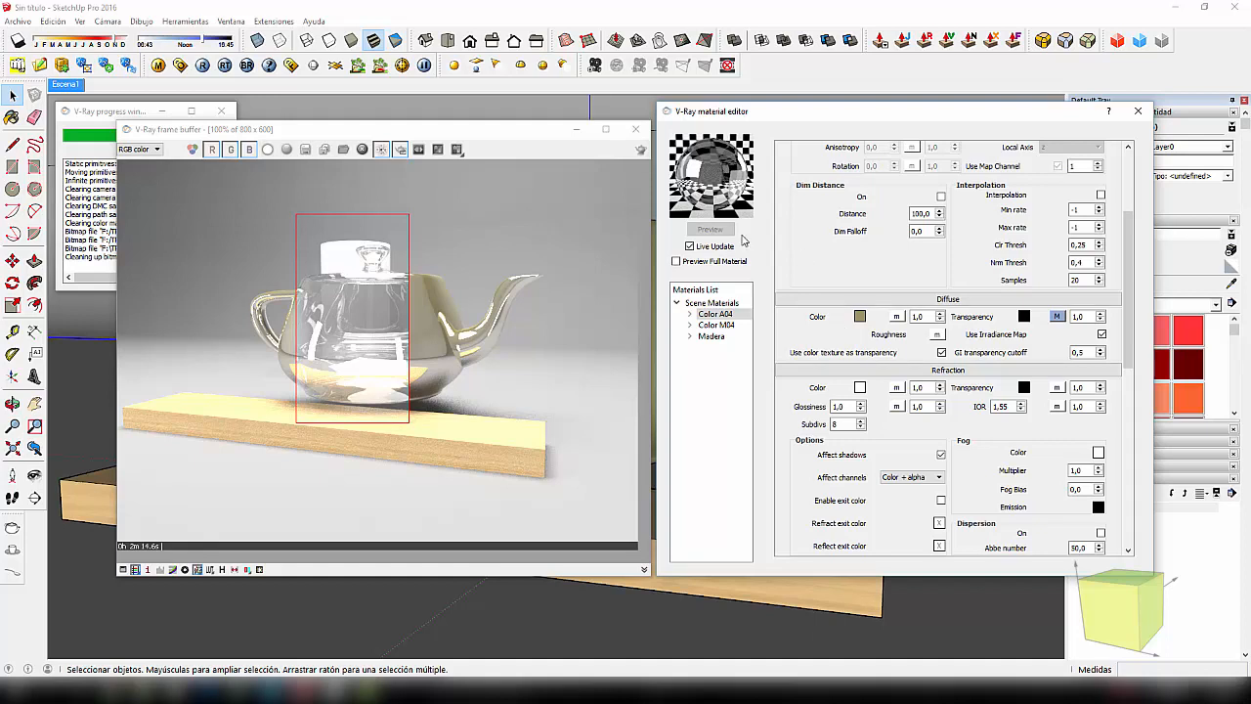
scroll(864, 394, "up", 4)
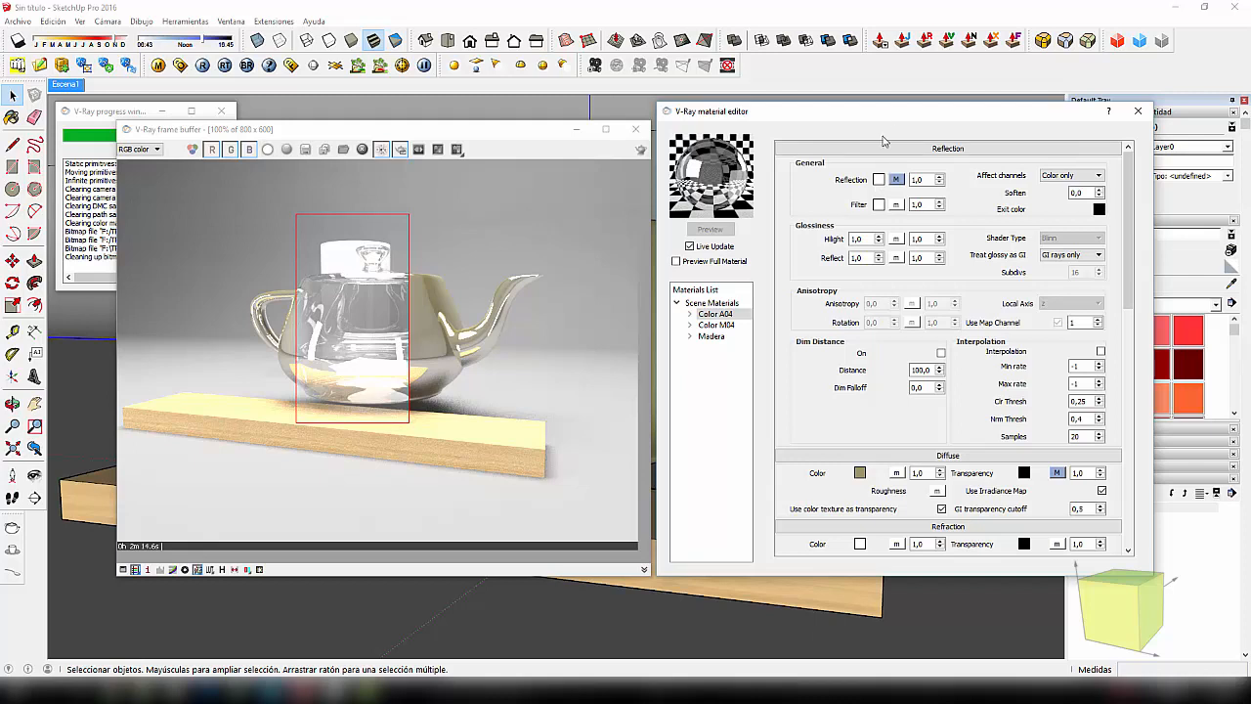
Step: Try black as the Refraction color of Color A04
scroll(822, 357, "down", 4)
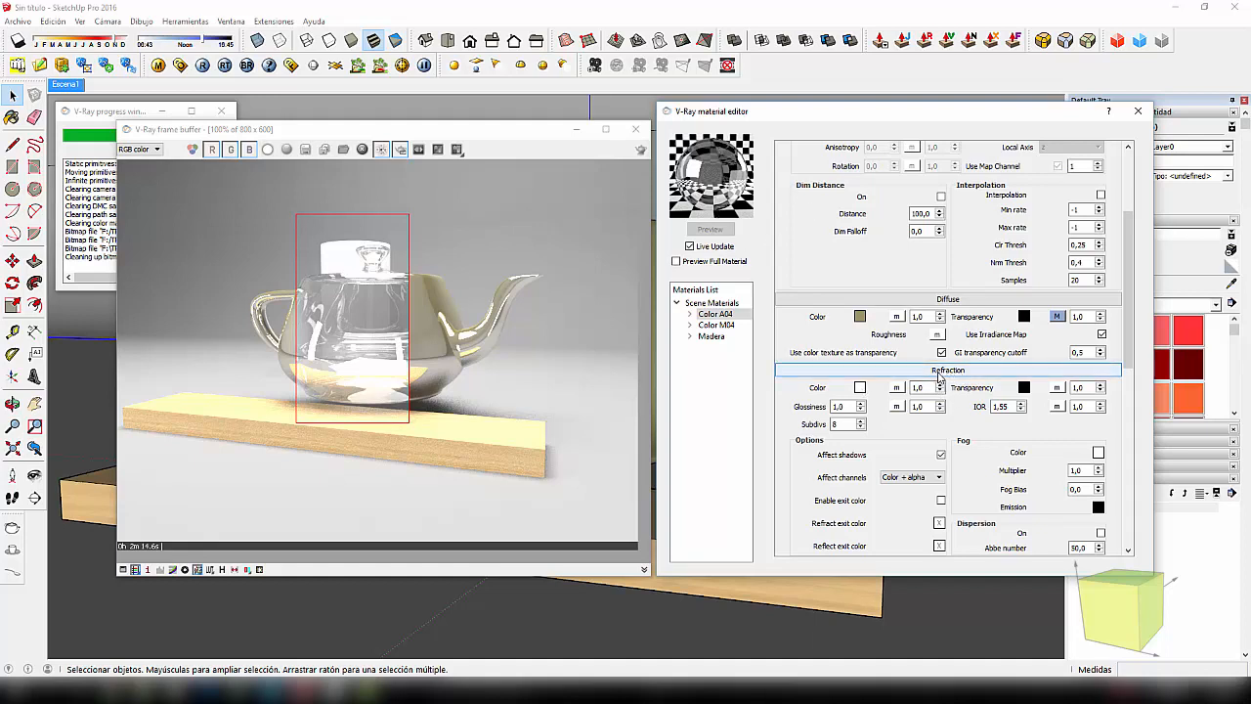
left_click(860, 390)
left_click_drag(1058, 247, 1058, 378)
left_click(981, 449)
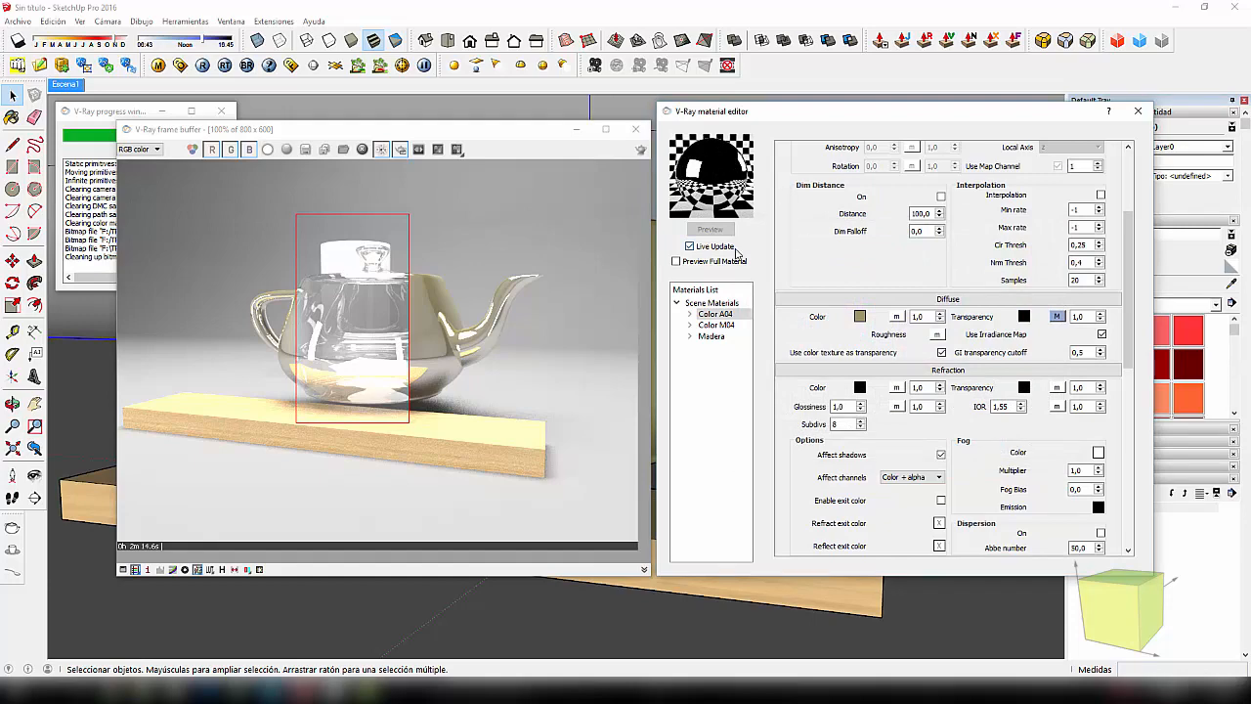
Step: Set the Refraction color of Color A04 to near-white with a value of 253
left_click(858, 391)
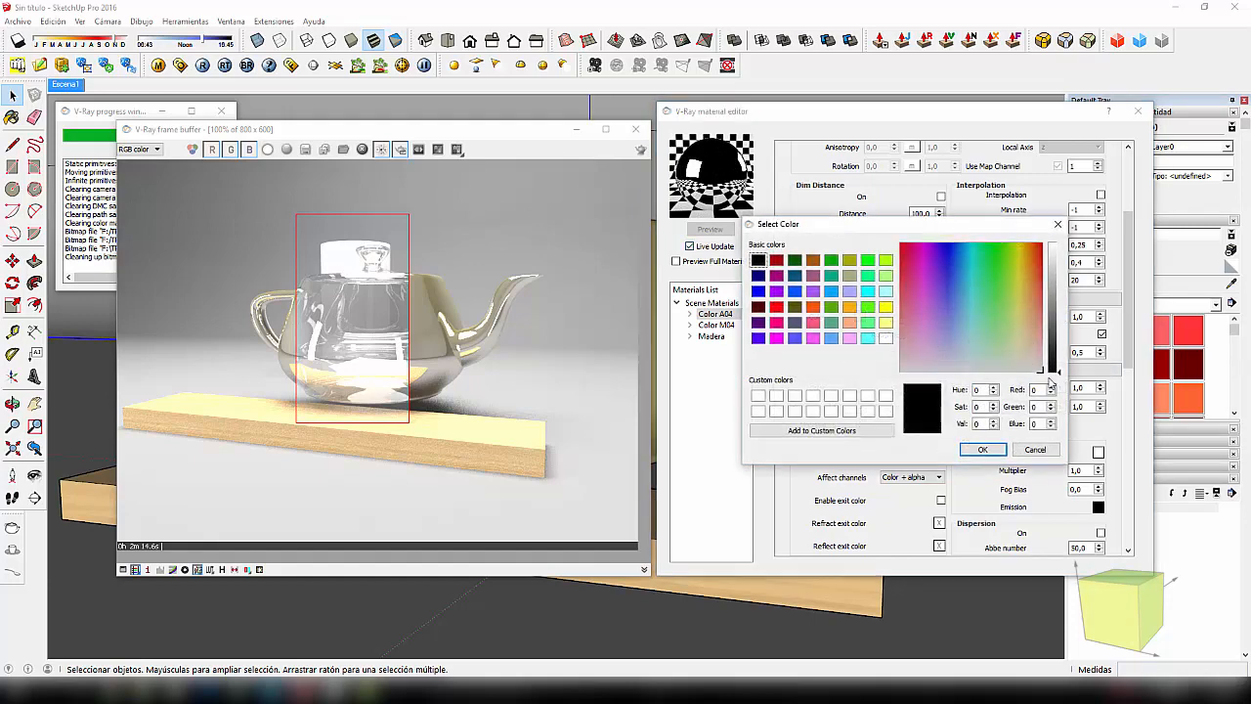
left_click_drag(1062, 360, 1069, 245)
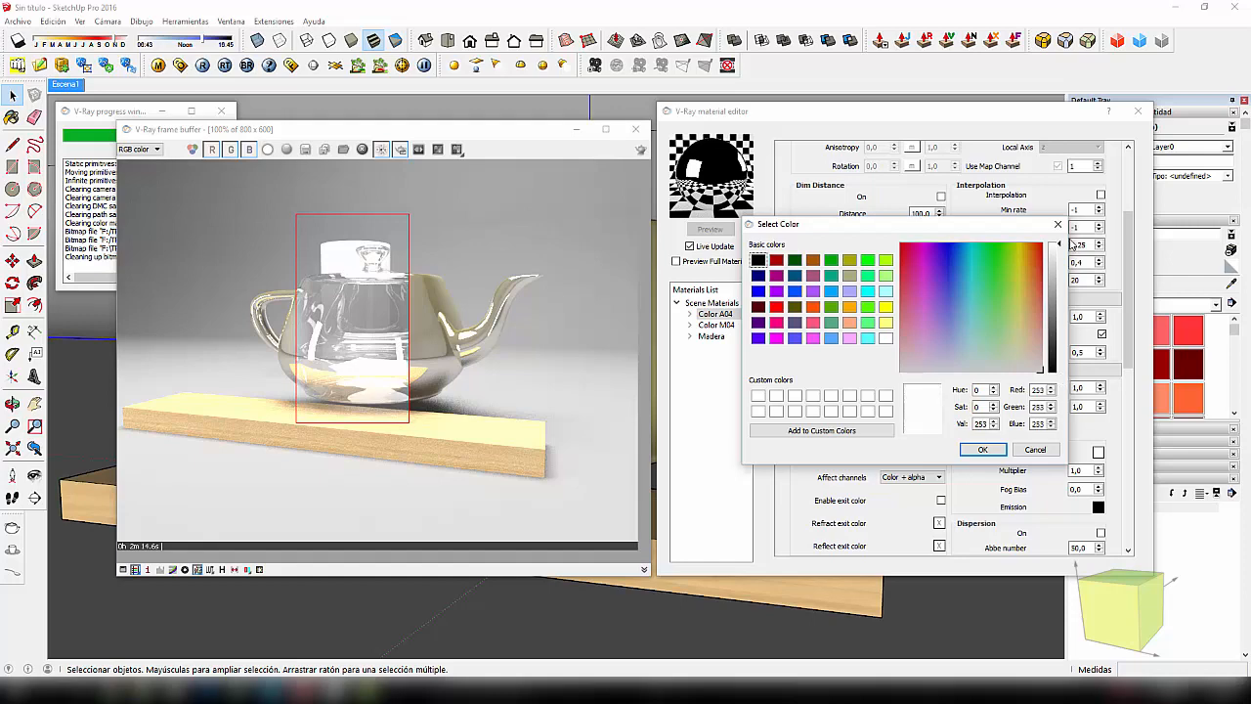
left_click(982, 449)
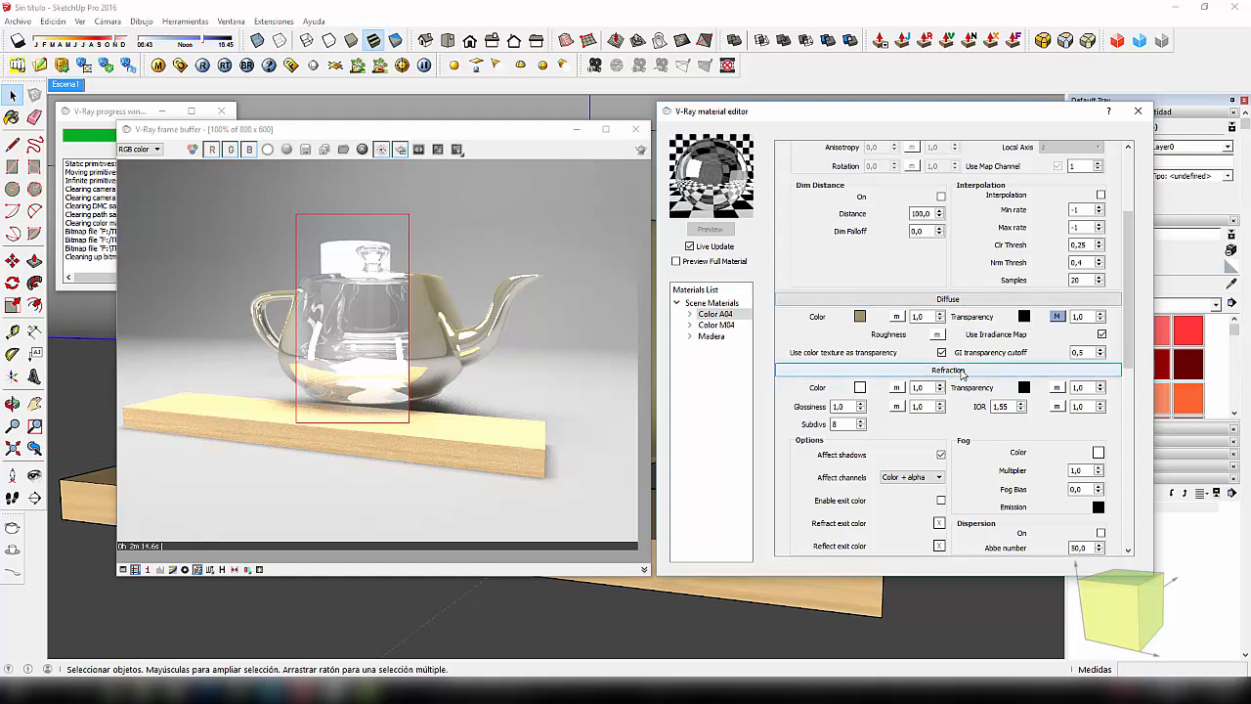
Step: Open the render history, save the current teapot render to it with region rendering switched off, and switch region rendering back on
left_click(488, 108)
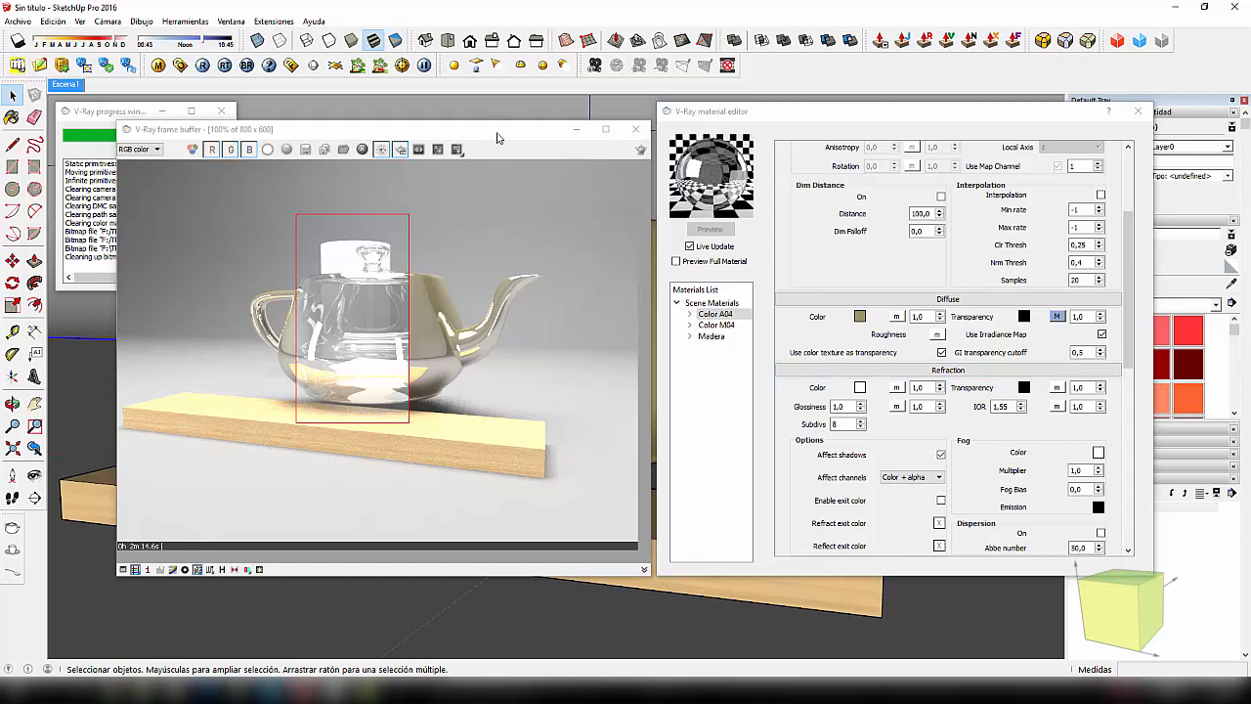
left_click_drag(497, 137, 648, 124)
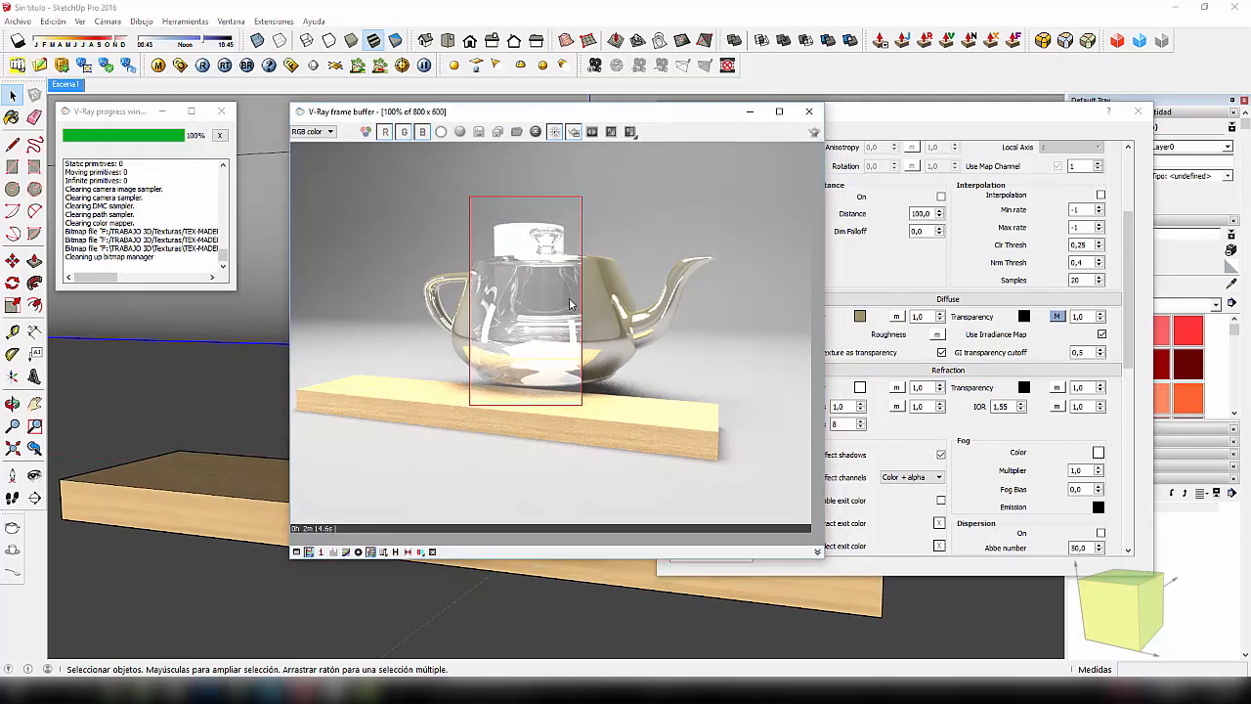
left_click(395, 551)
left_click(143, 140)
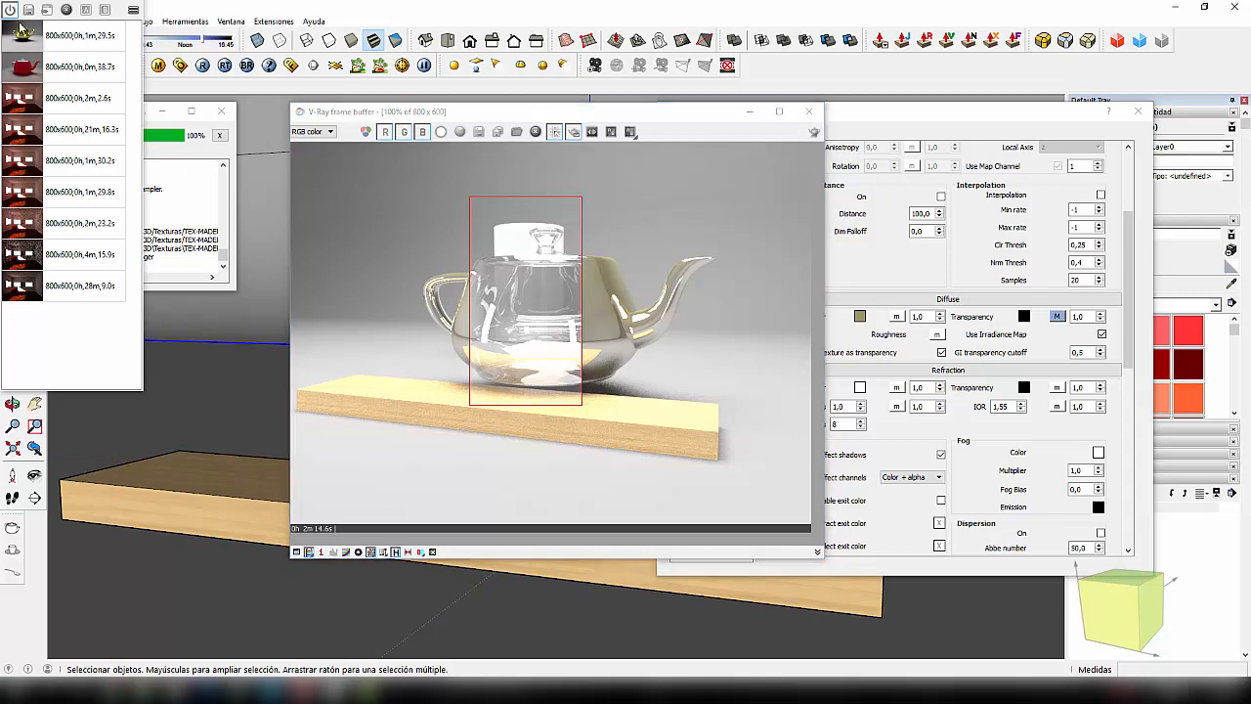
left_click(573, 131)
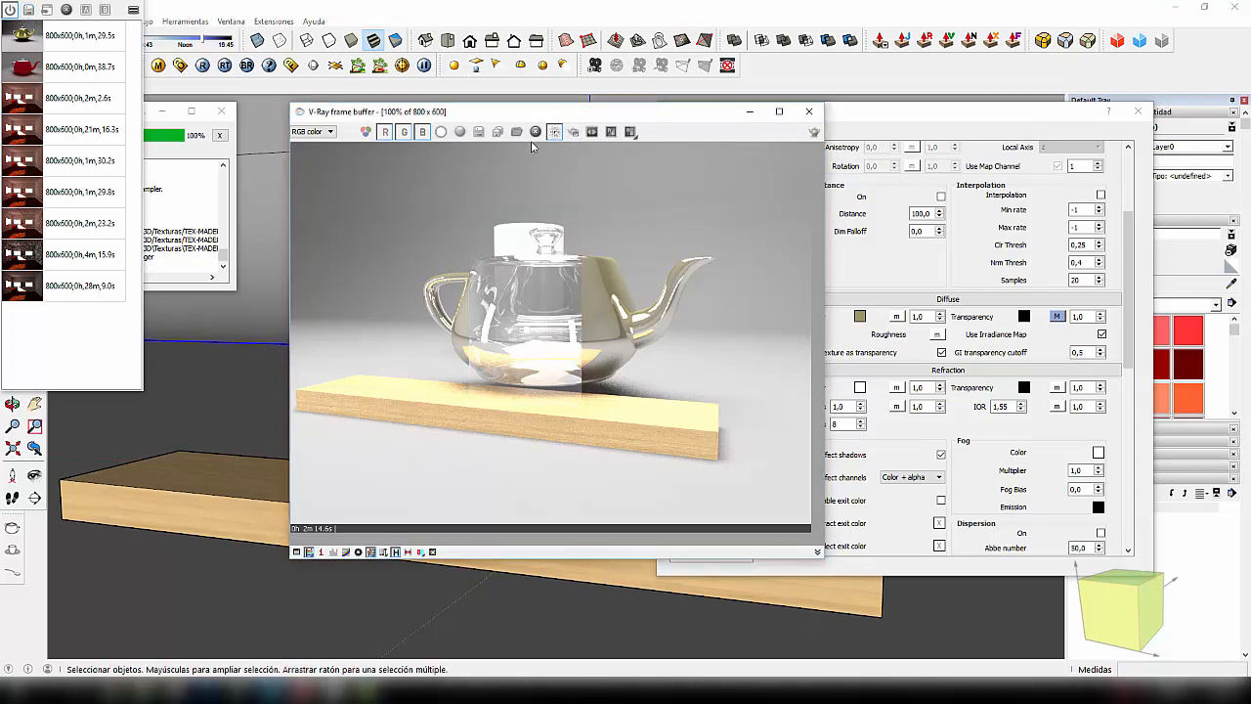
left_click(30, 10)
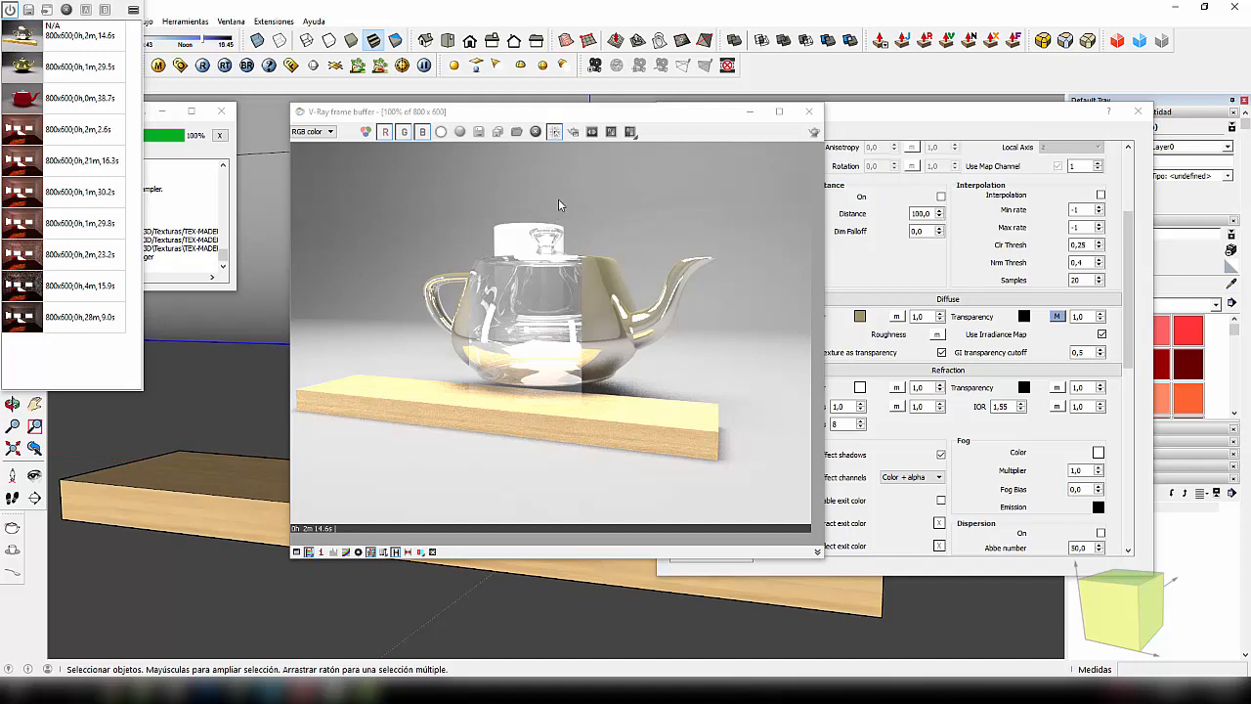
left_click(574, 131)
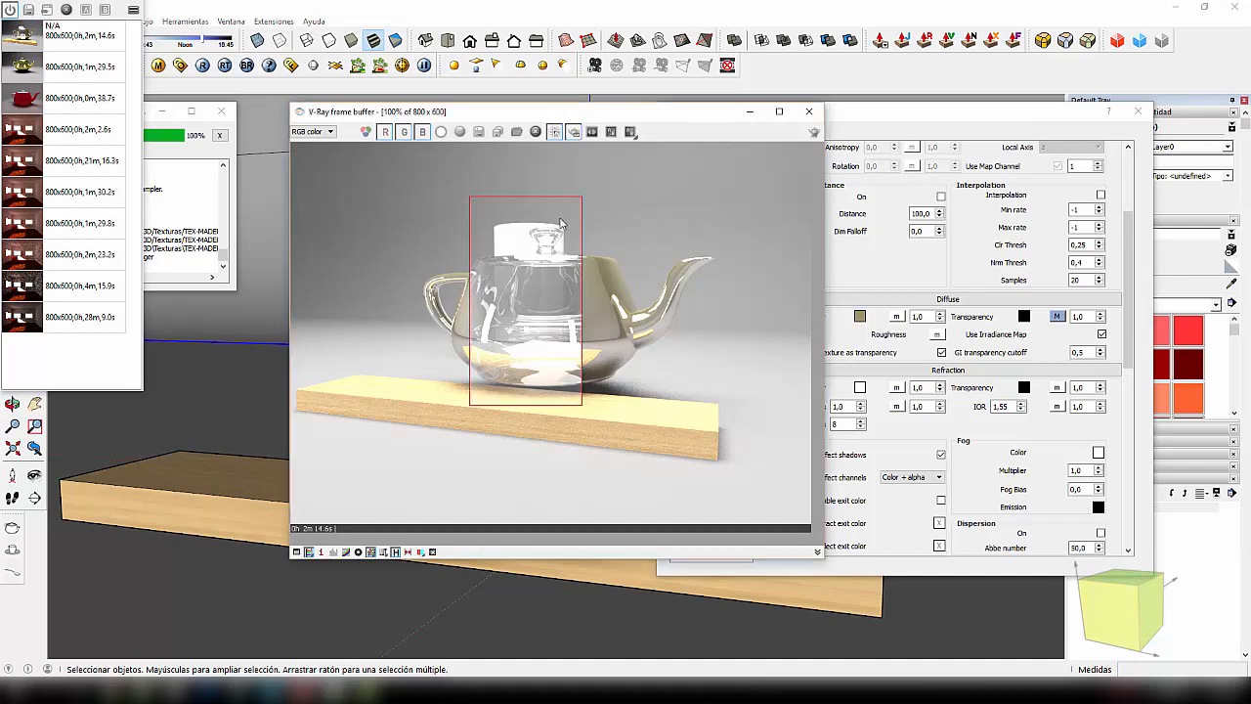
Step: Define a render region over the spout half of the teapot, from its lid down to the wooden board, and render it
mouse_move(544, 191)
left_mouse_down()
mouse_move(556, 283)
mouse_move(611, 423)
mouse_move(726, 440)
mouse_move(723, 427)
left_mouse_up()
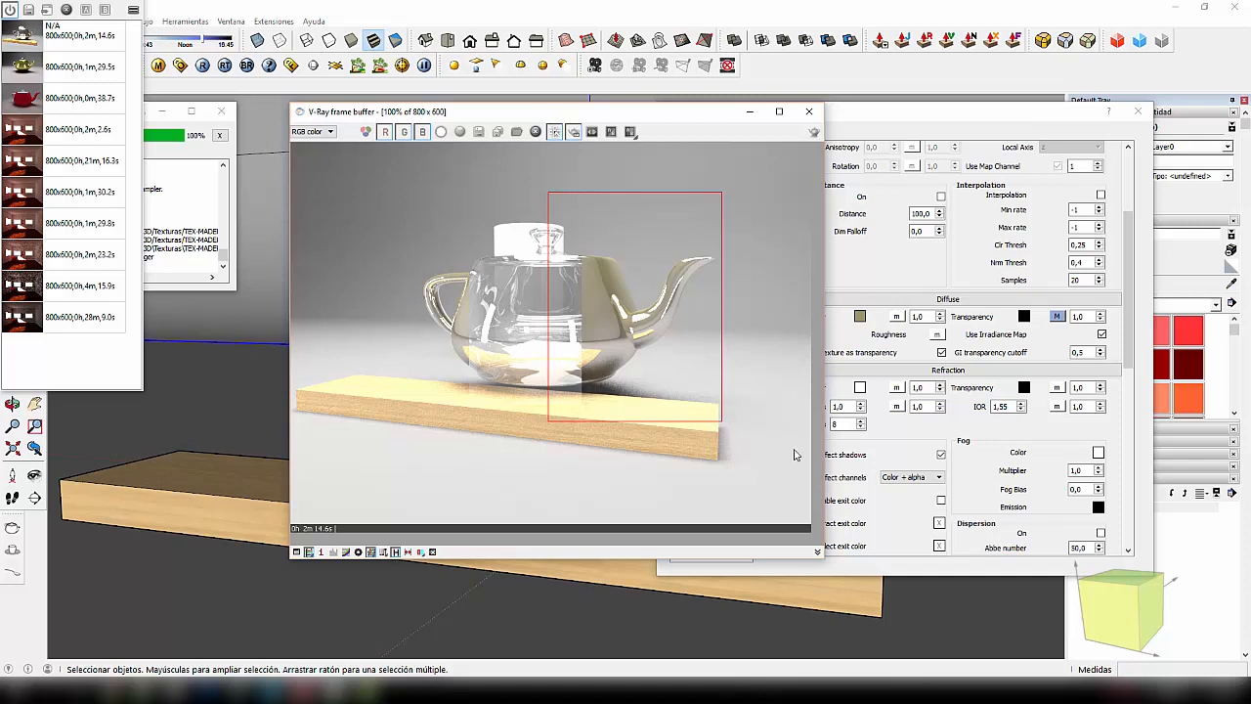
left_click_drag(528, 195, 726, 416)
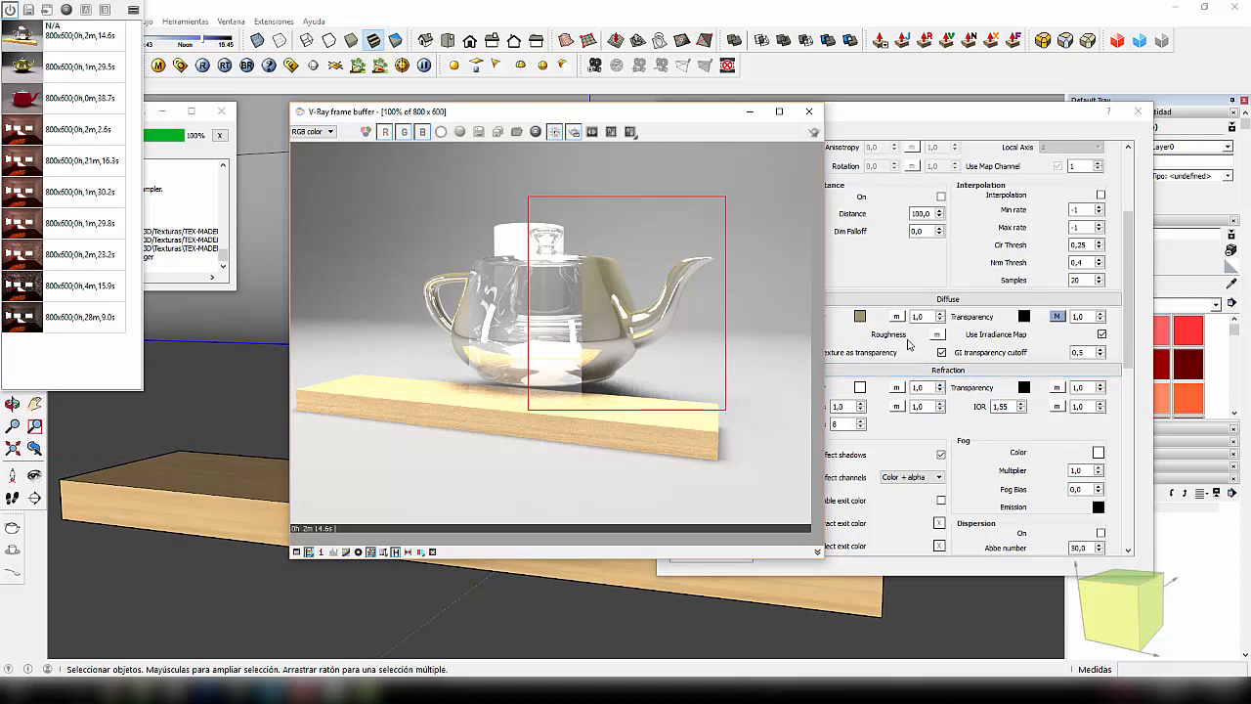
left_click(813, 131)
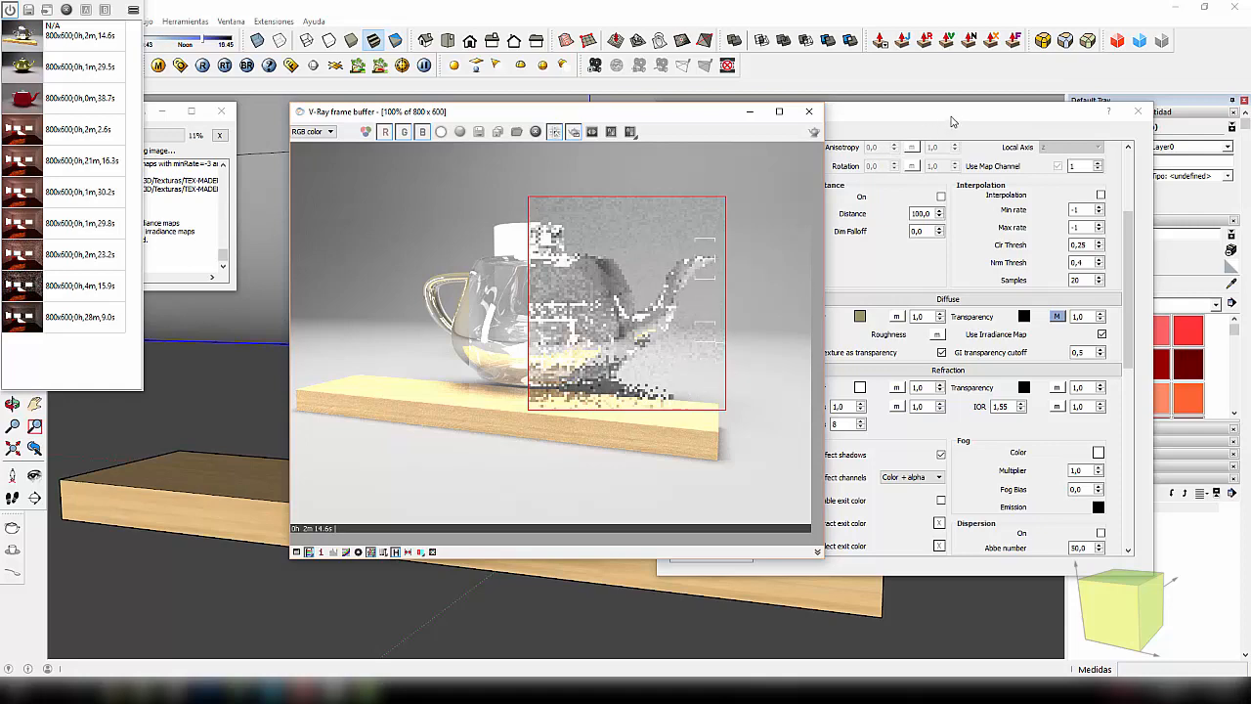
Step: Examine Color A04's refraction IOR together with its Reflection, Diffuse and Fog settings in the material editor
left_click(907, 125)
left_click_drag(907, 124, 968, 126)
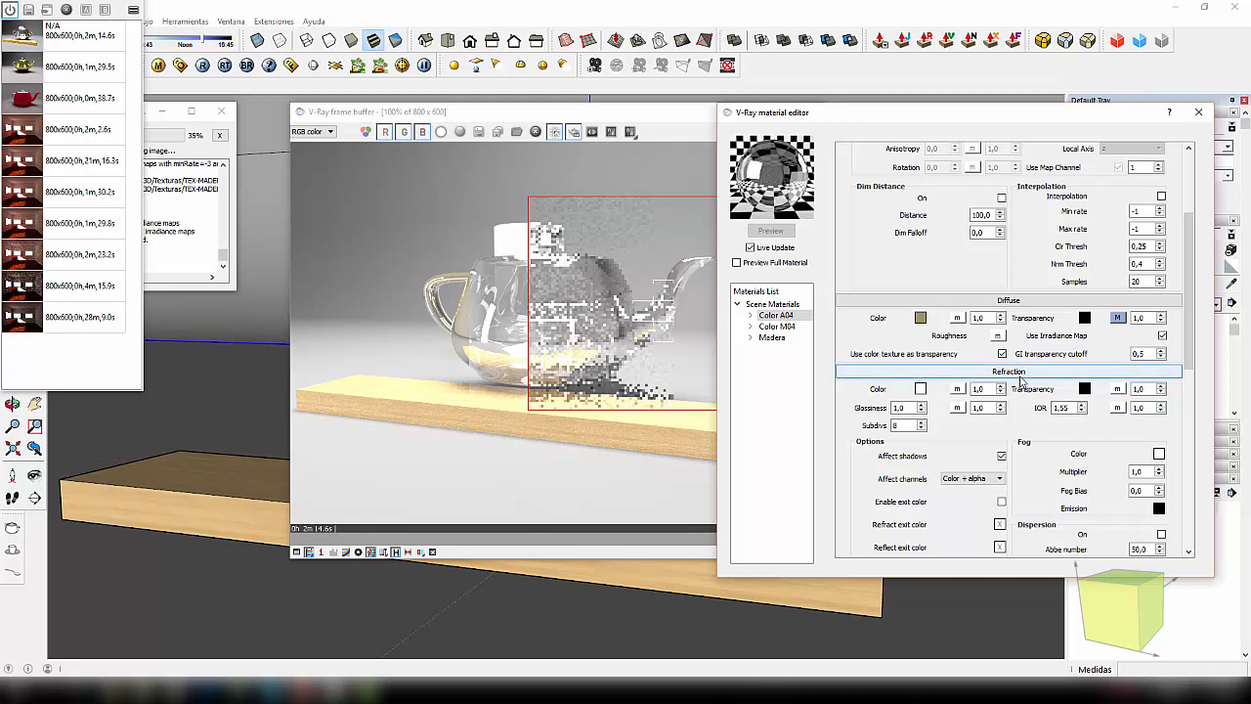
double_click(1061, 407)
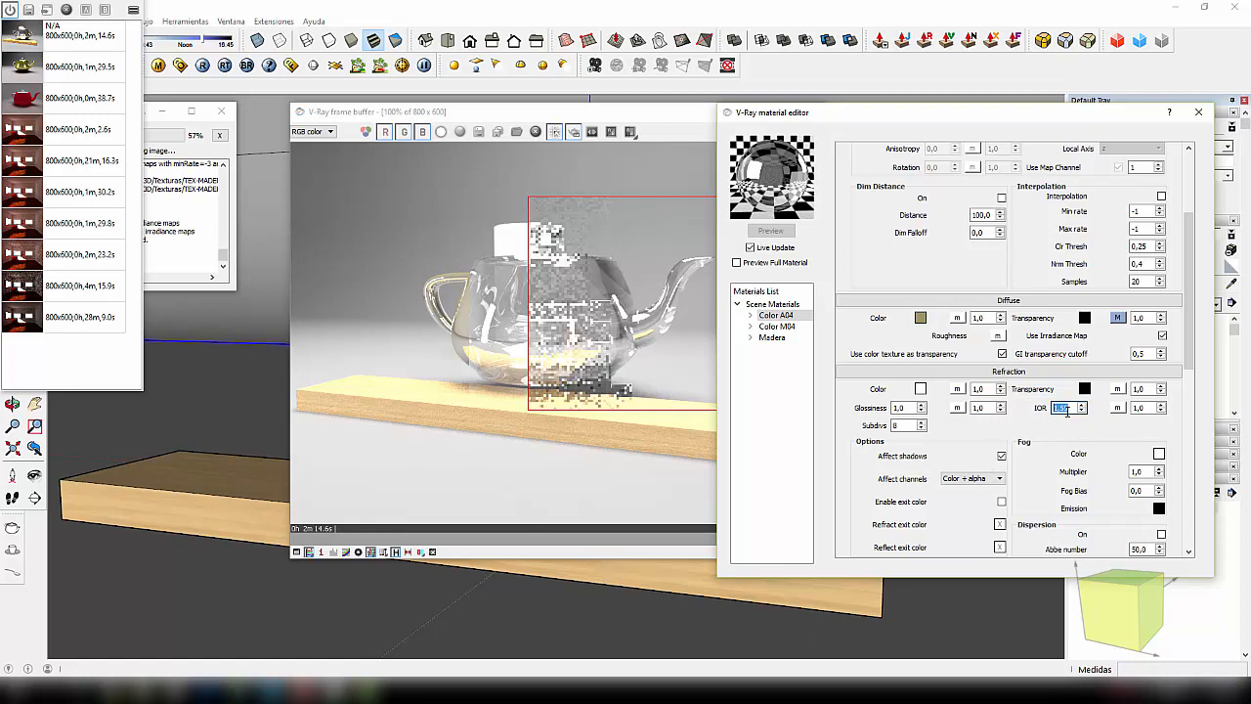
left_click_drag(1063, 408, 1040, 411)
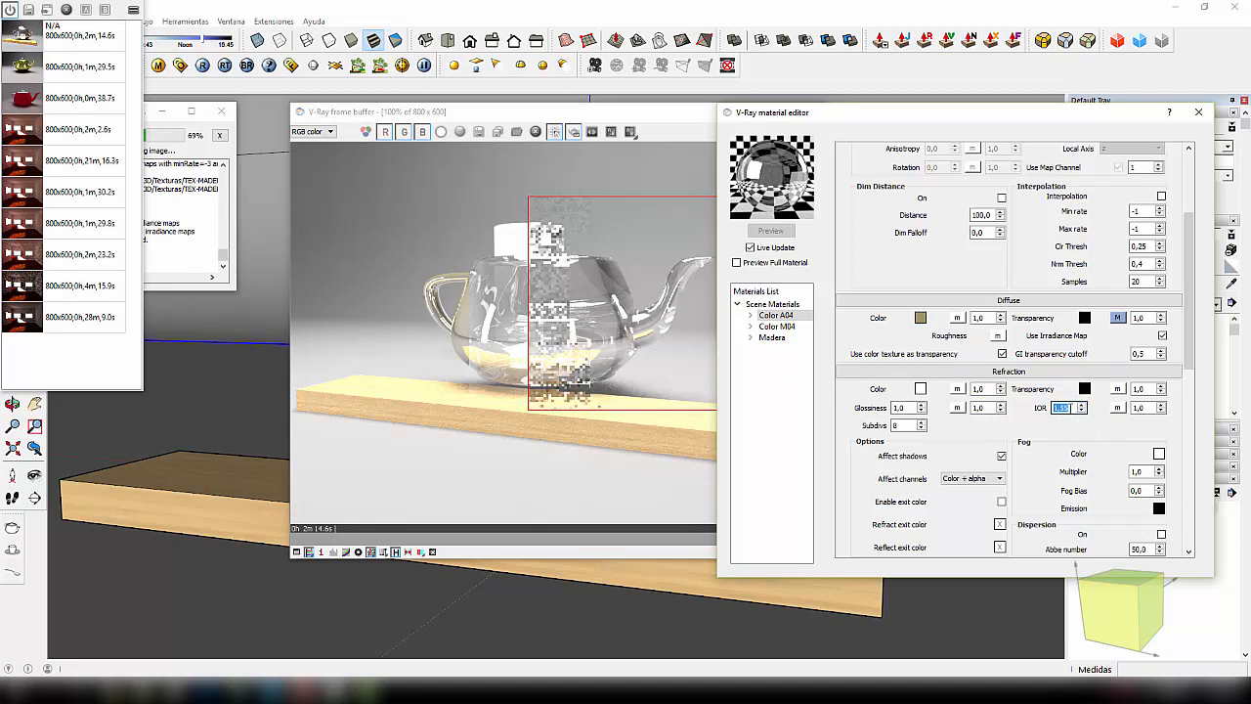
scroll(1046, 438, "up", 3)
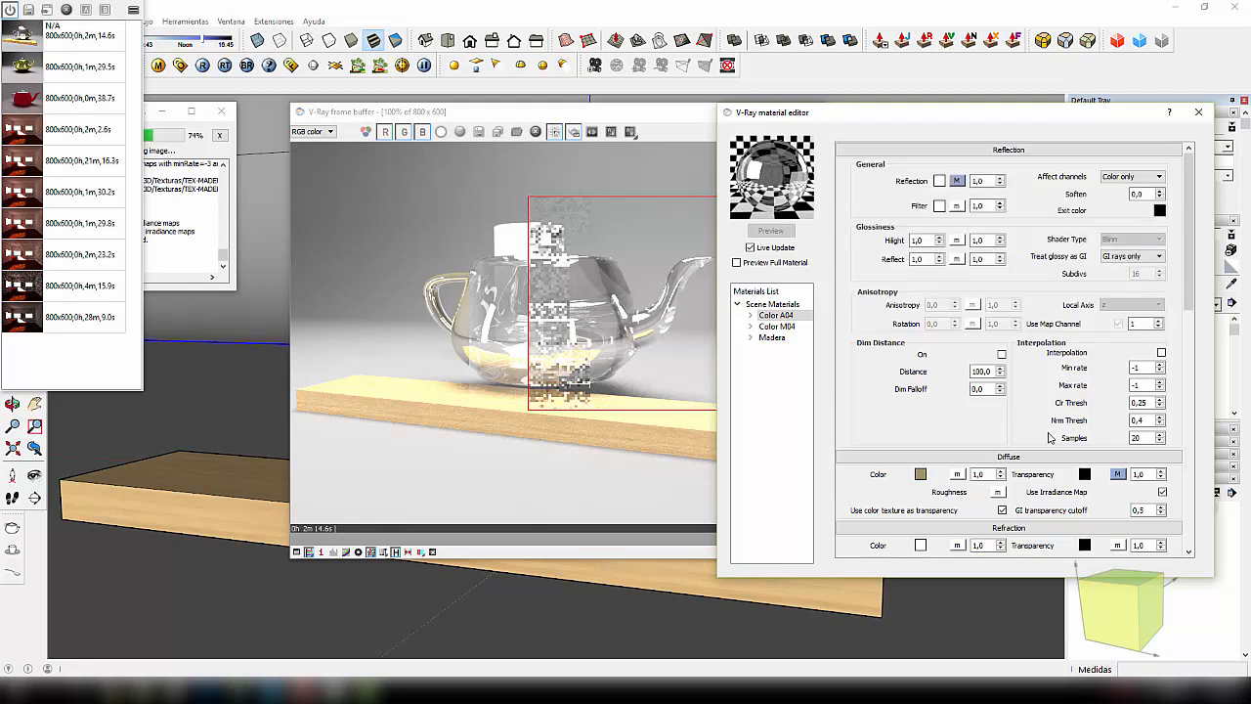
scroll(992, 395, "down", 5)
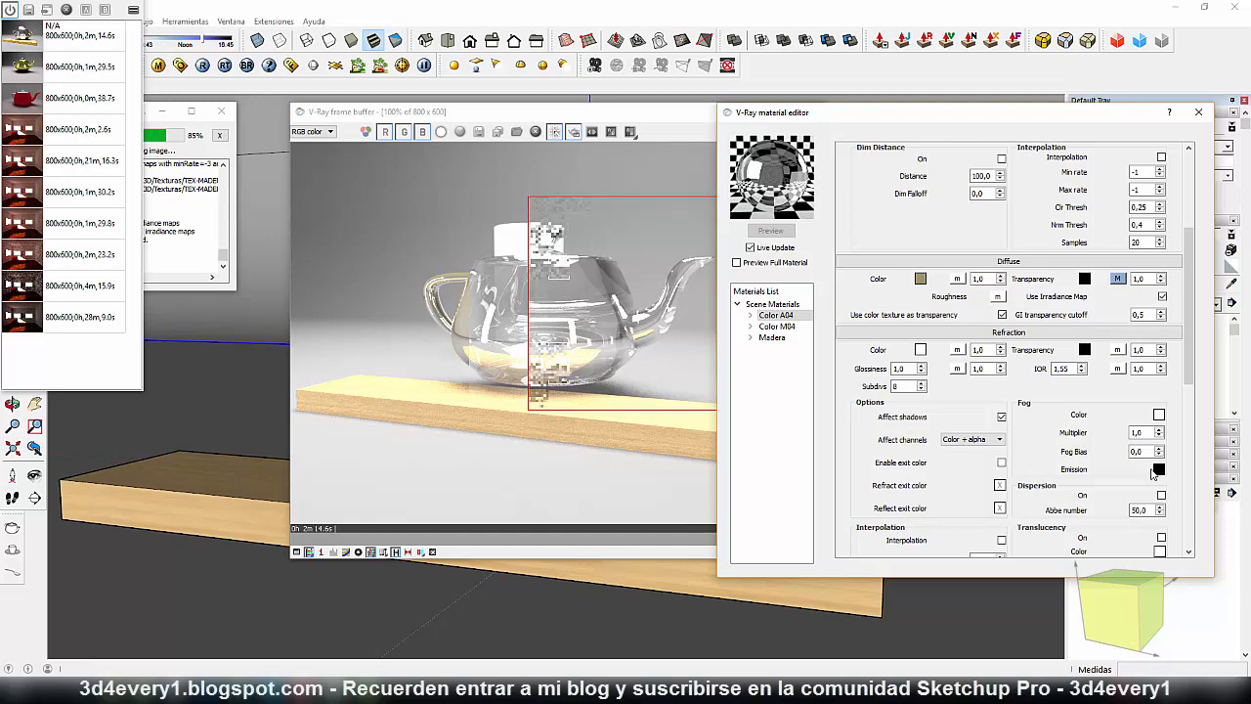
left_click_drag(1191, 354, 1203, 261)
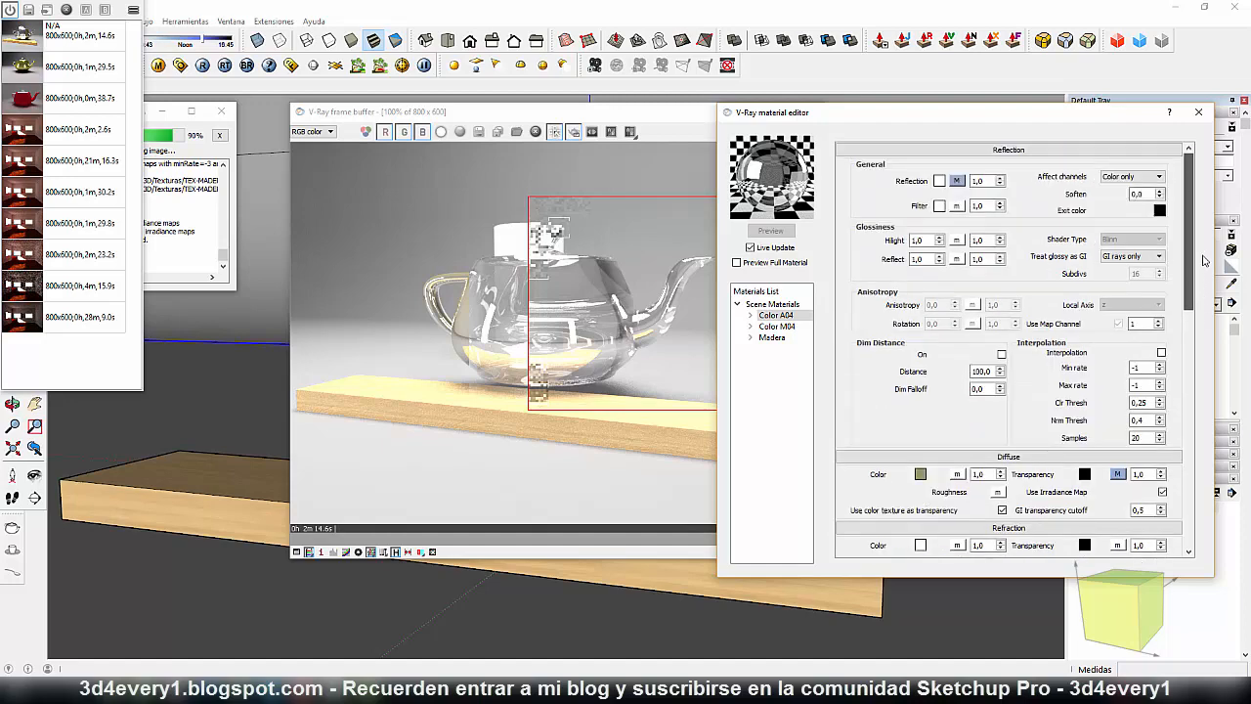
Step: Review Max depth and Max transp levels under Global switches in the V-Ray render options, and close the options
left_click(180, 65)
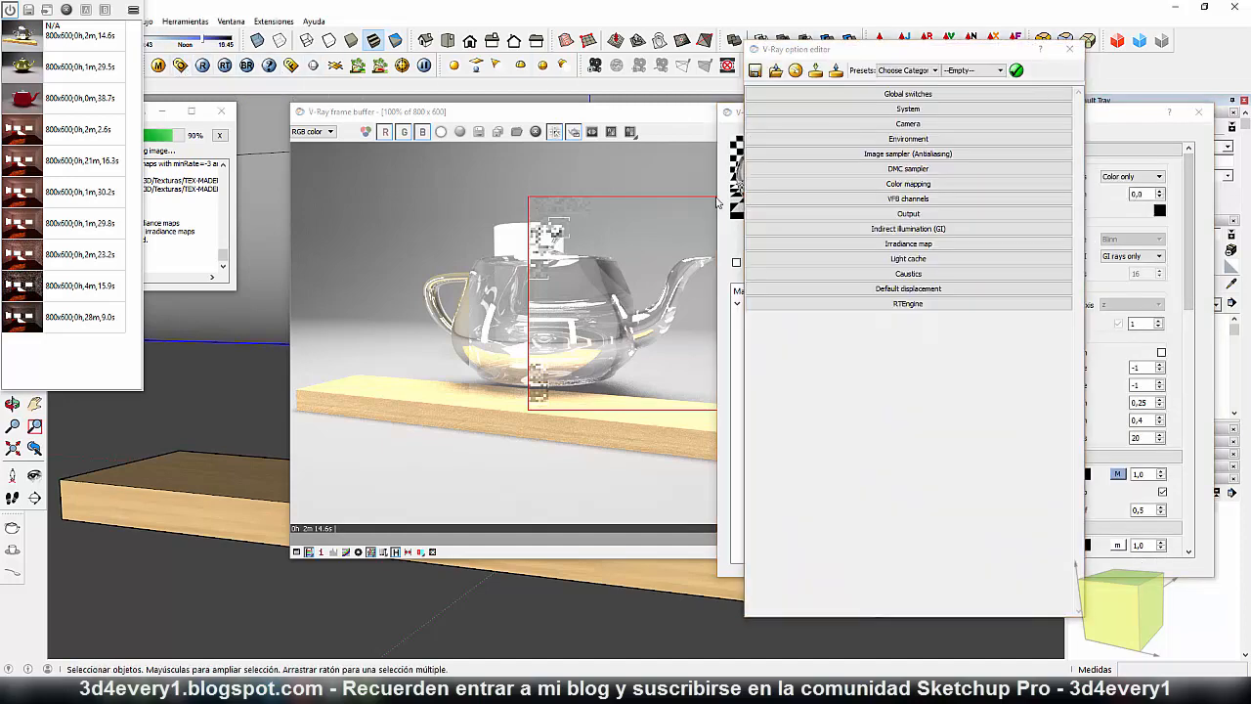
left_click(956, 95)
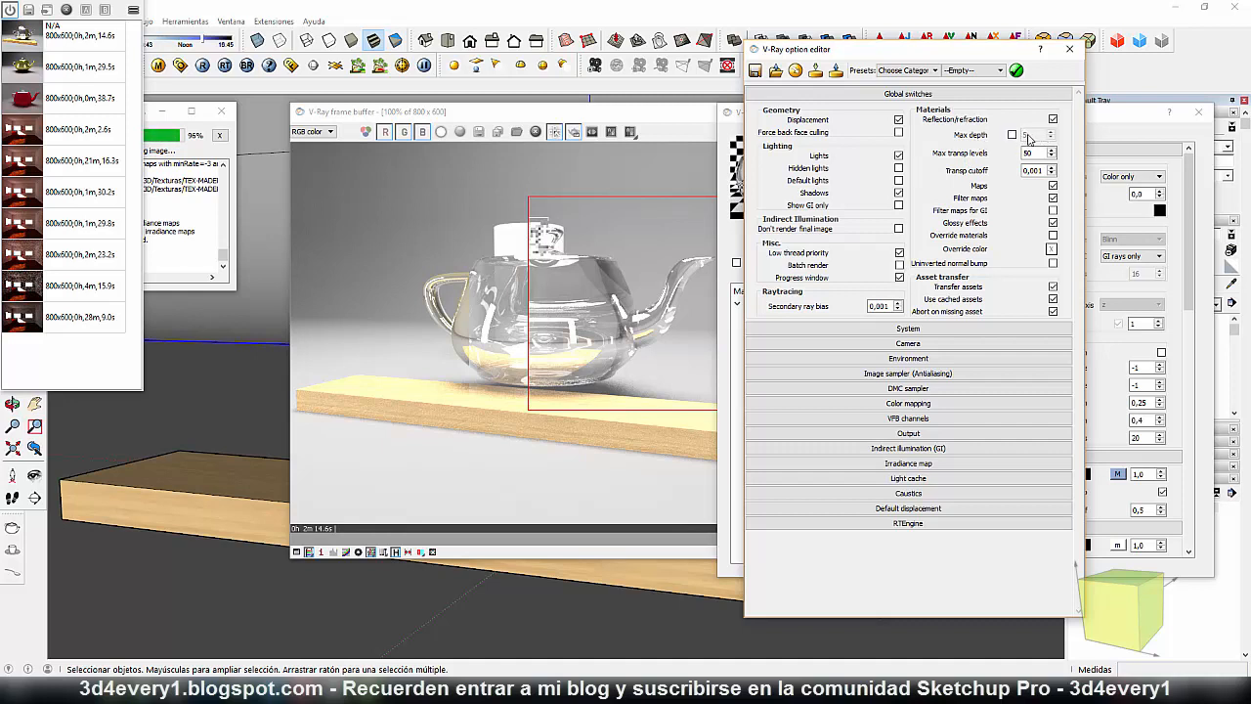
mouse_move(1035, 140)
double_click(1038, 152)
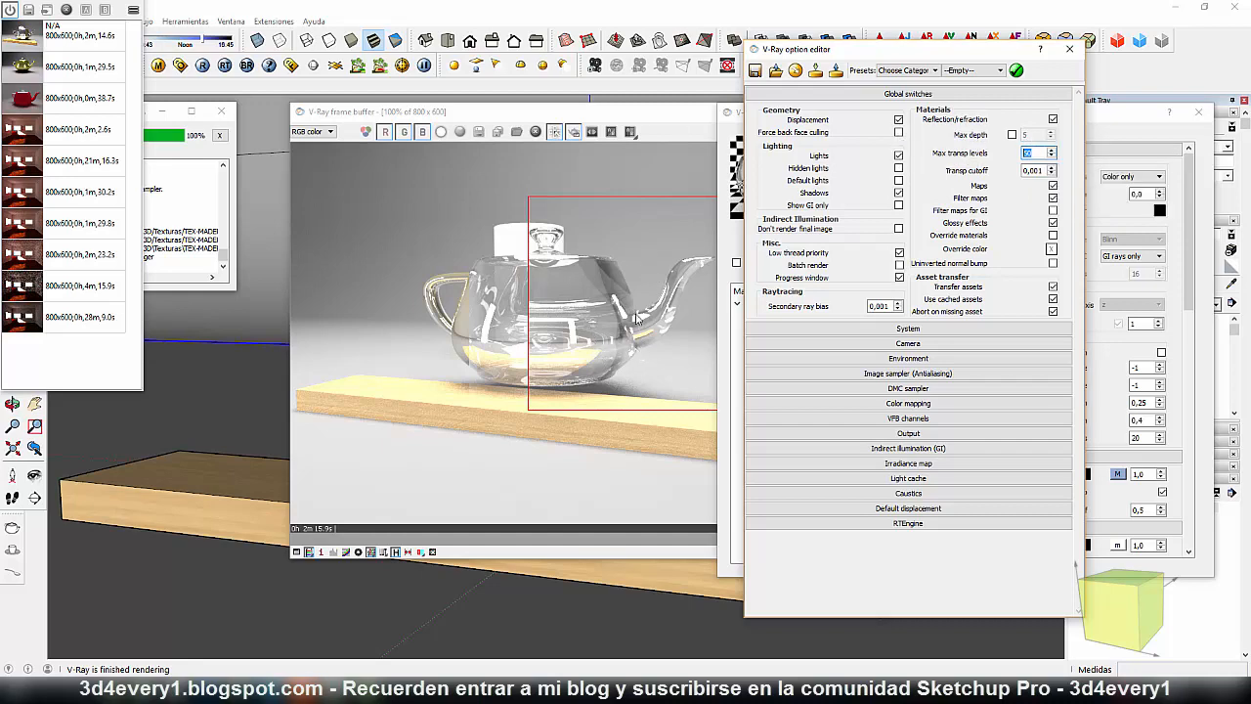
left_click_drag(986, 49, 879, 67)
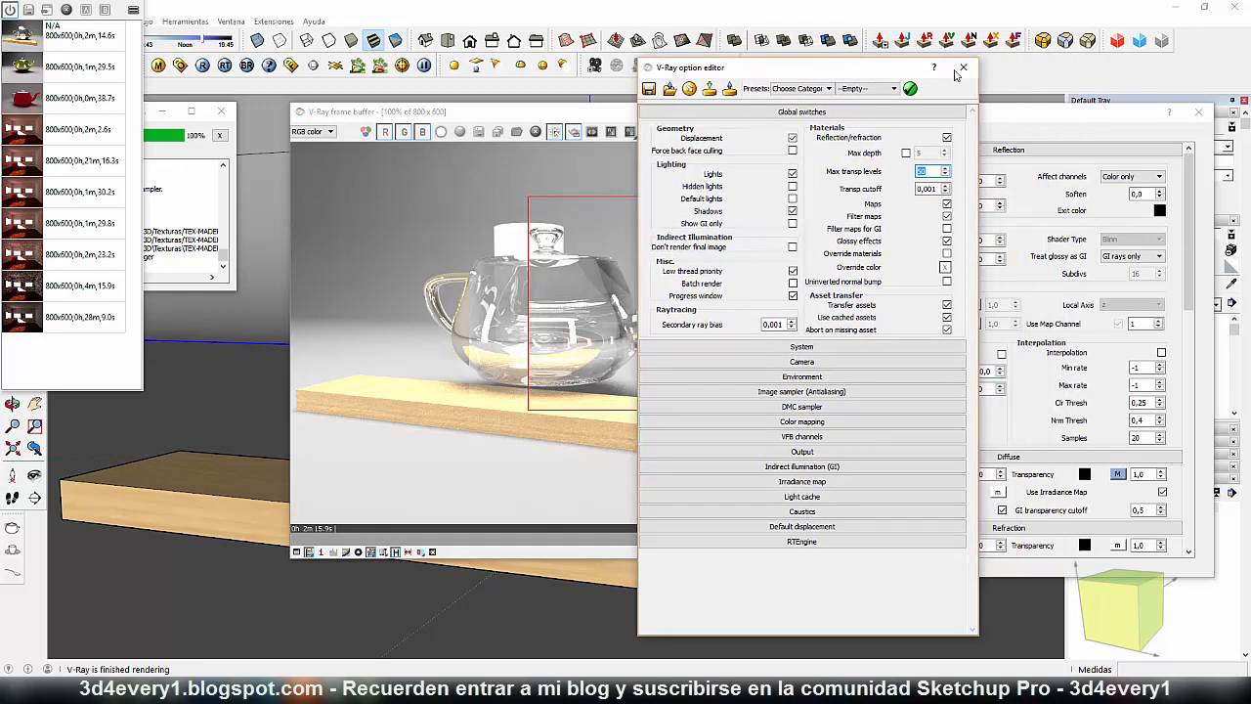
left_click(963, 67)
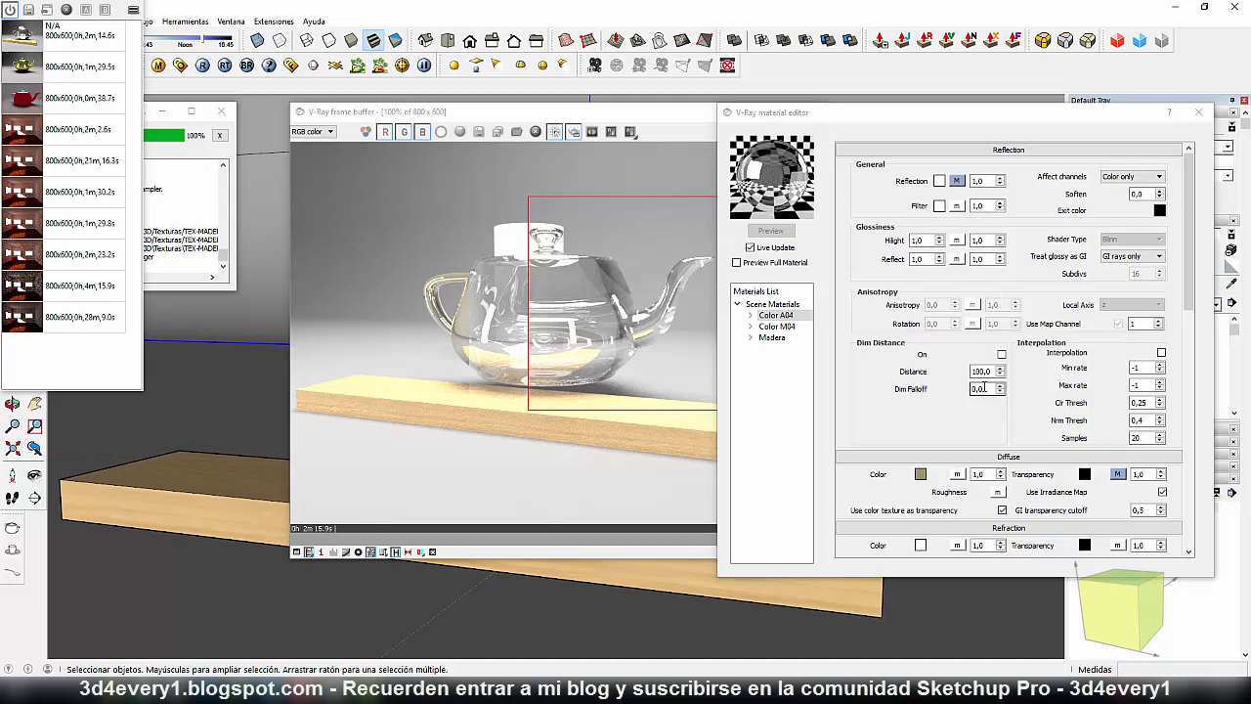
Step: Compare Color A04's refraction Glossiness and IOR with its reflection Hilight and Reflect glossiness
scroll(984, 388, "down", 3)
left_click_drag(1193, 284, 1198, 362)
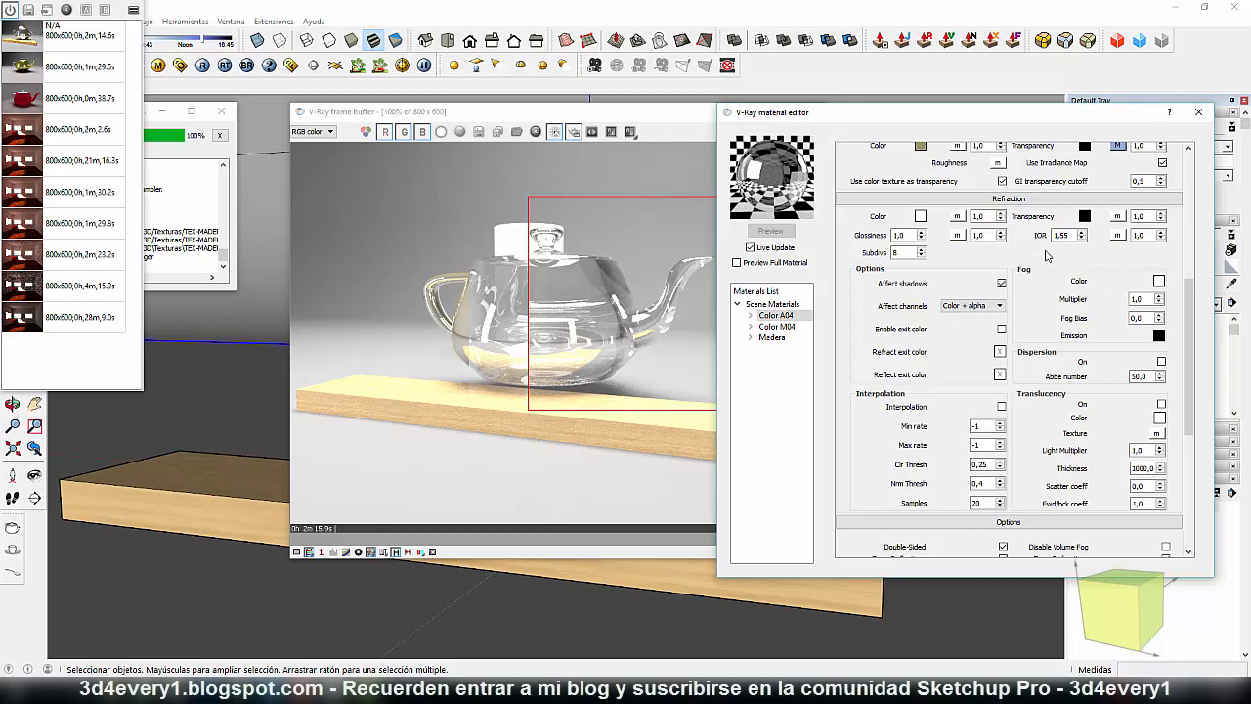
scroll(1048, 256, "up", 1)
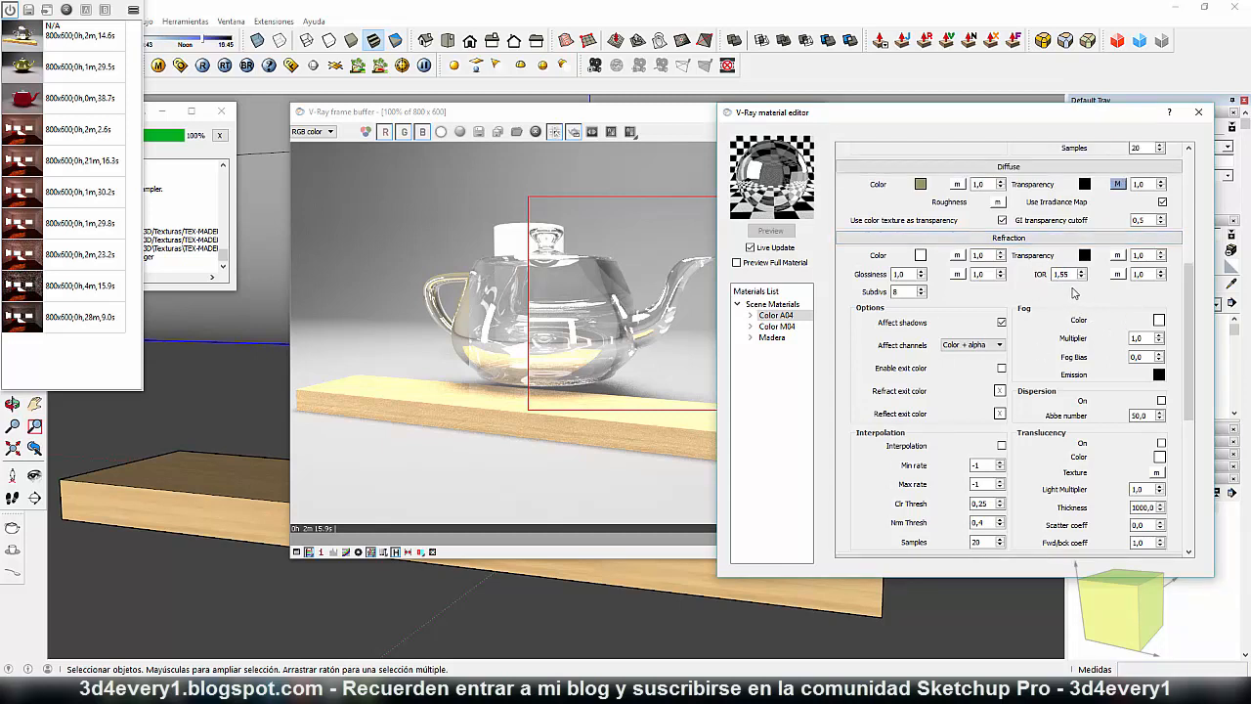
left_click_drag(905, 273, 836, 276)
scroll(878, 305, "up", 2)
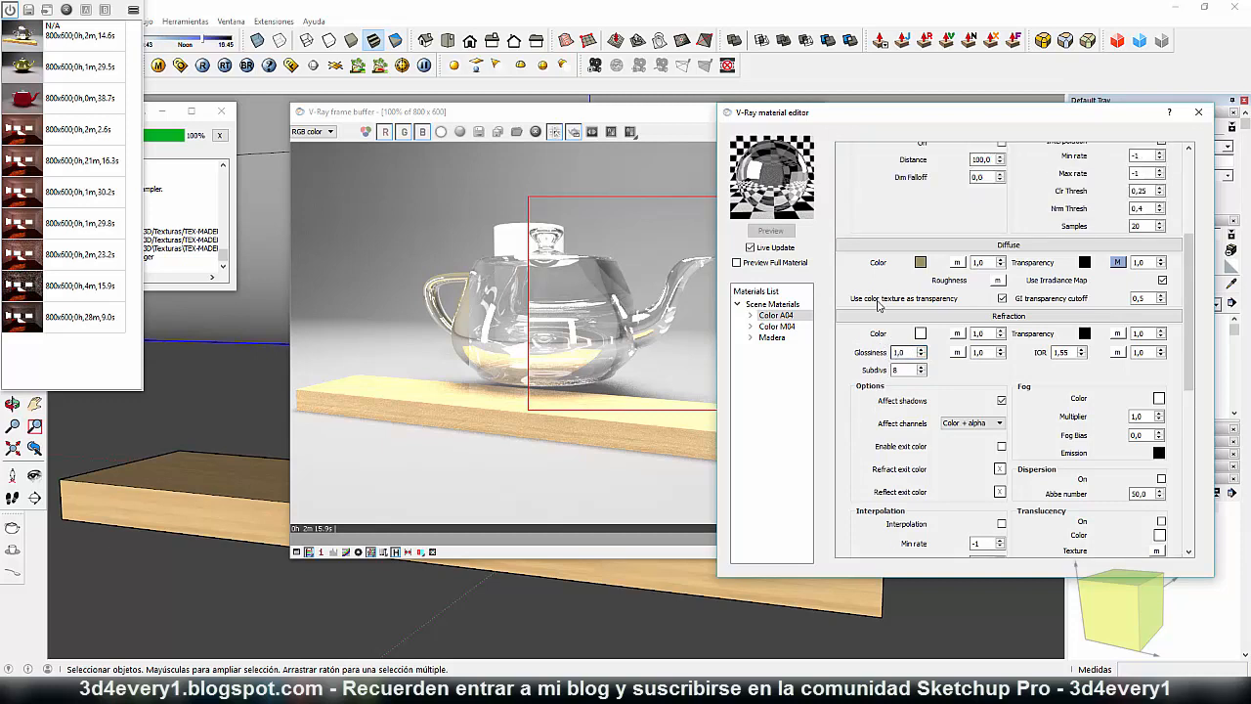
scroll(878, 305, "up", 5)
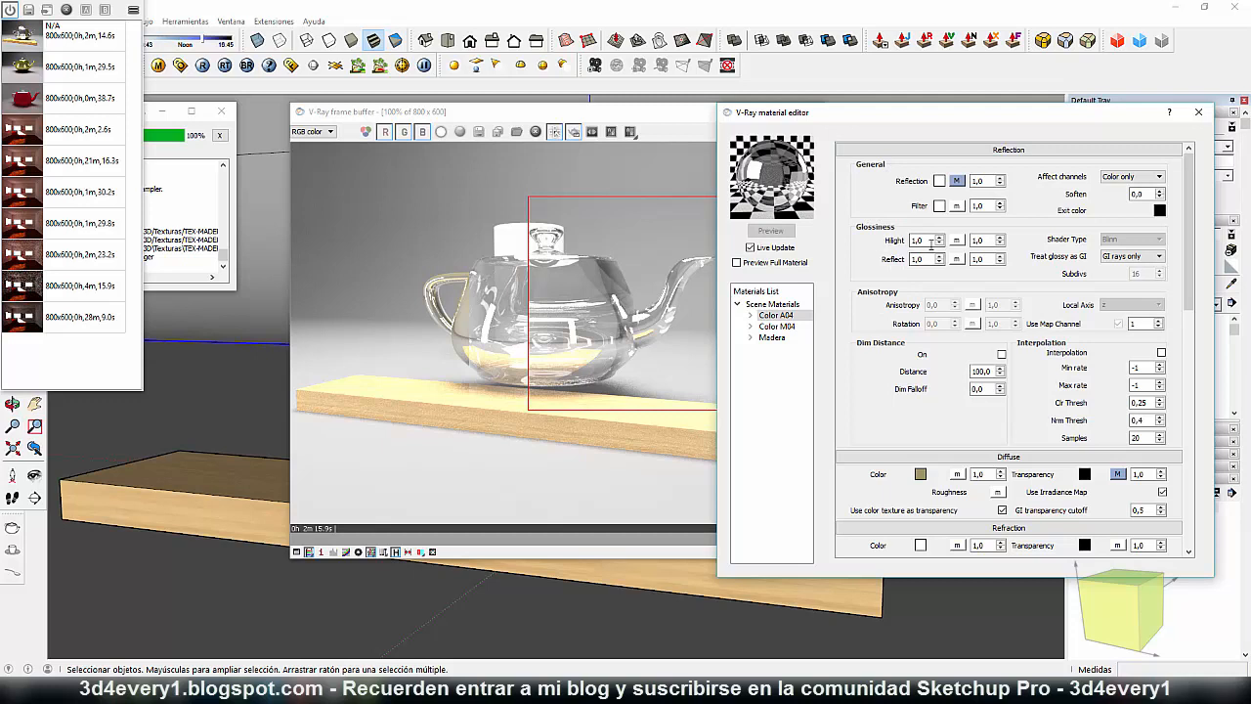
left_click_drag(931, 241, 904, 261)
scroll(919, 352, "down", 4)
scroll(917, 350, "down", 2)
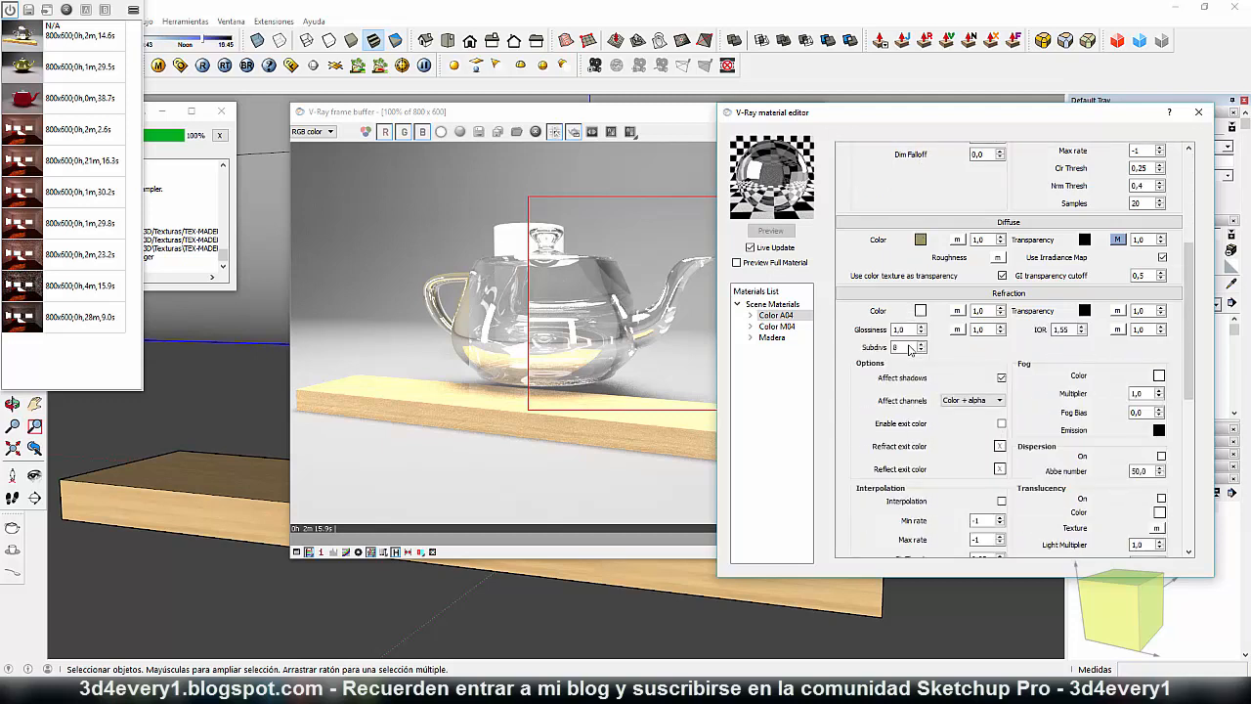
double_click(899, 329)
scroll(866, 304, "up", 5)
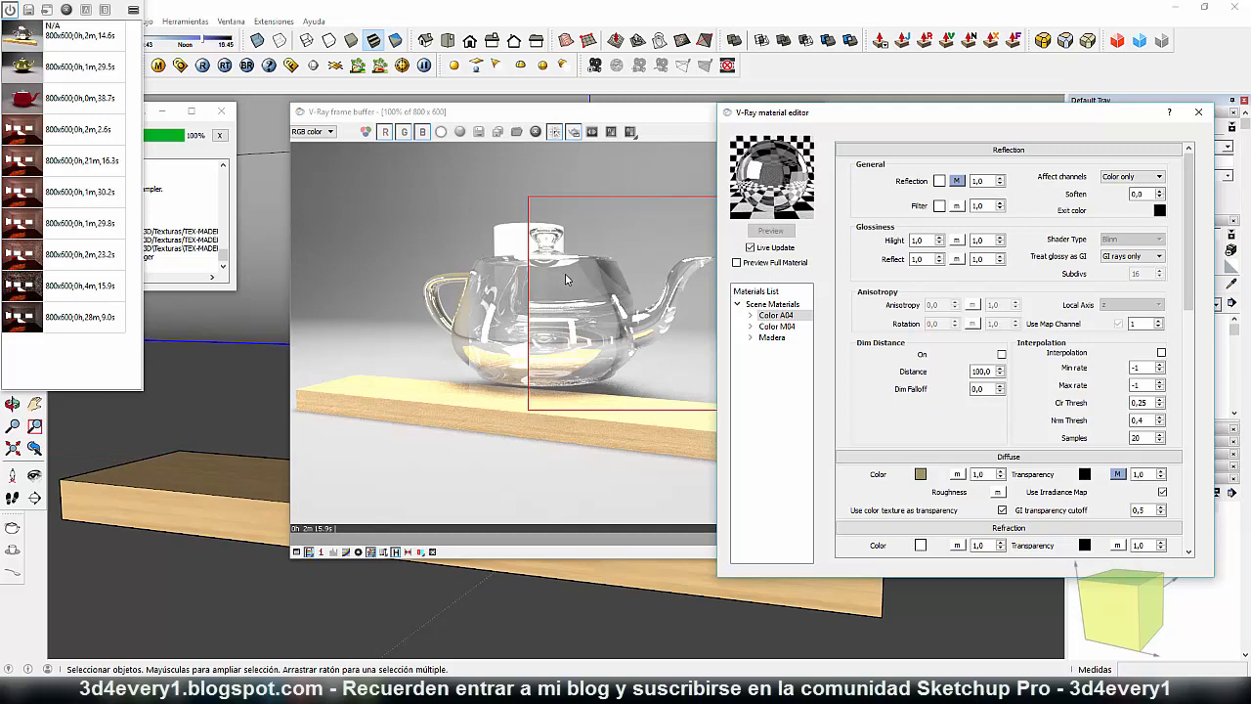
Step: Switch region rendering off and examine the glass refractions in the teapot render at 200%
scroll(884, 363, "down", 5)
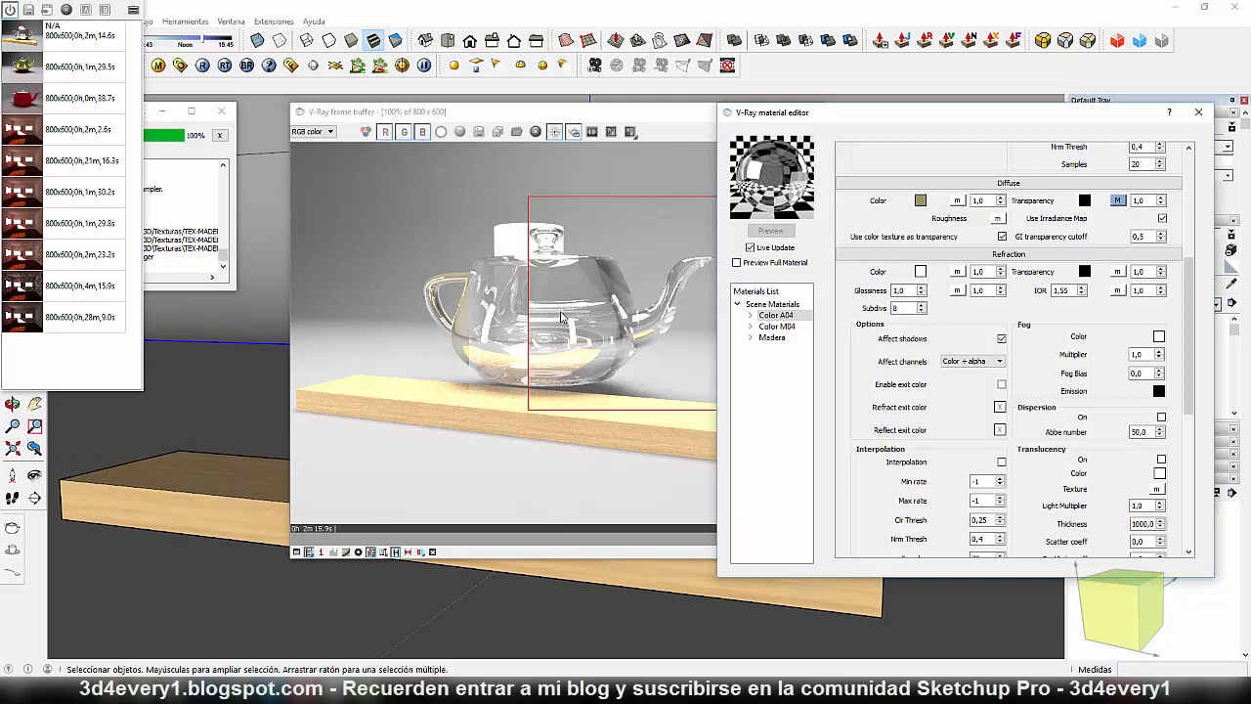
left_click(572, 129)
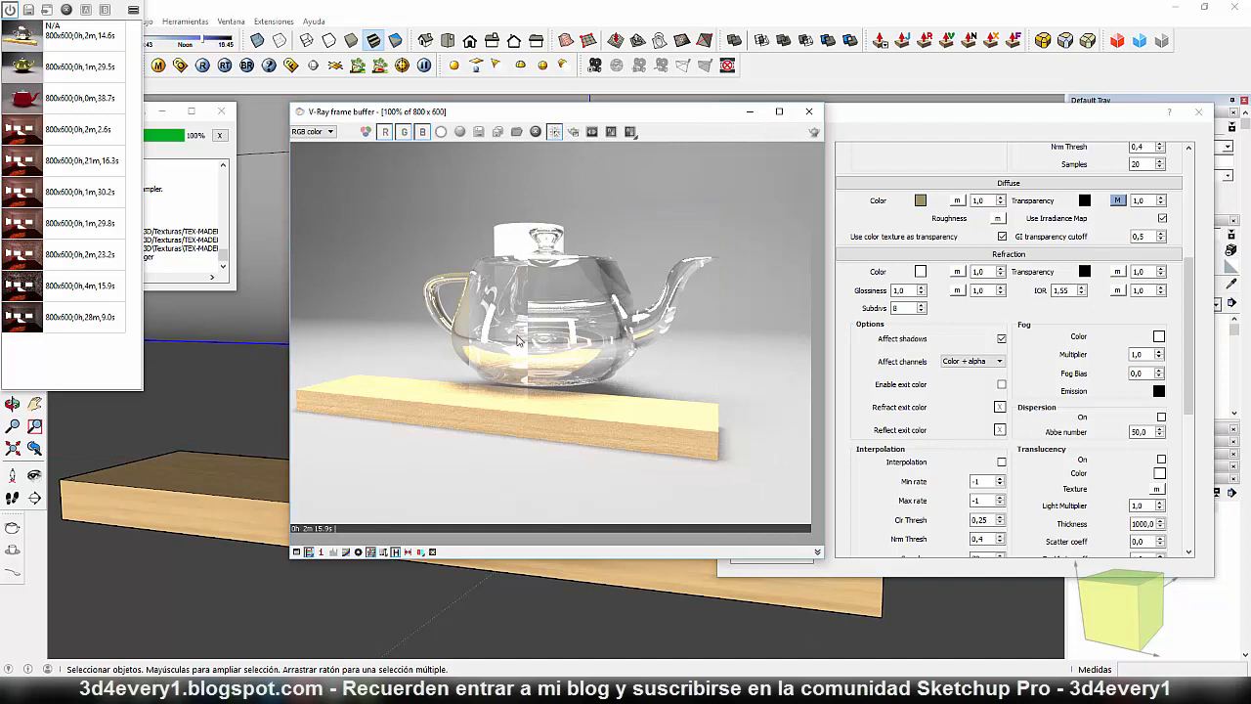
scroll(518, 339, "up", 1)
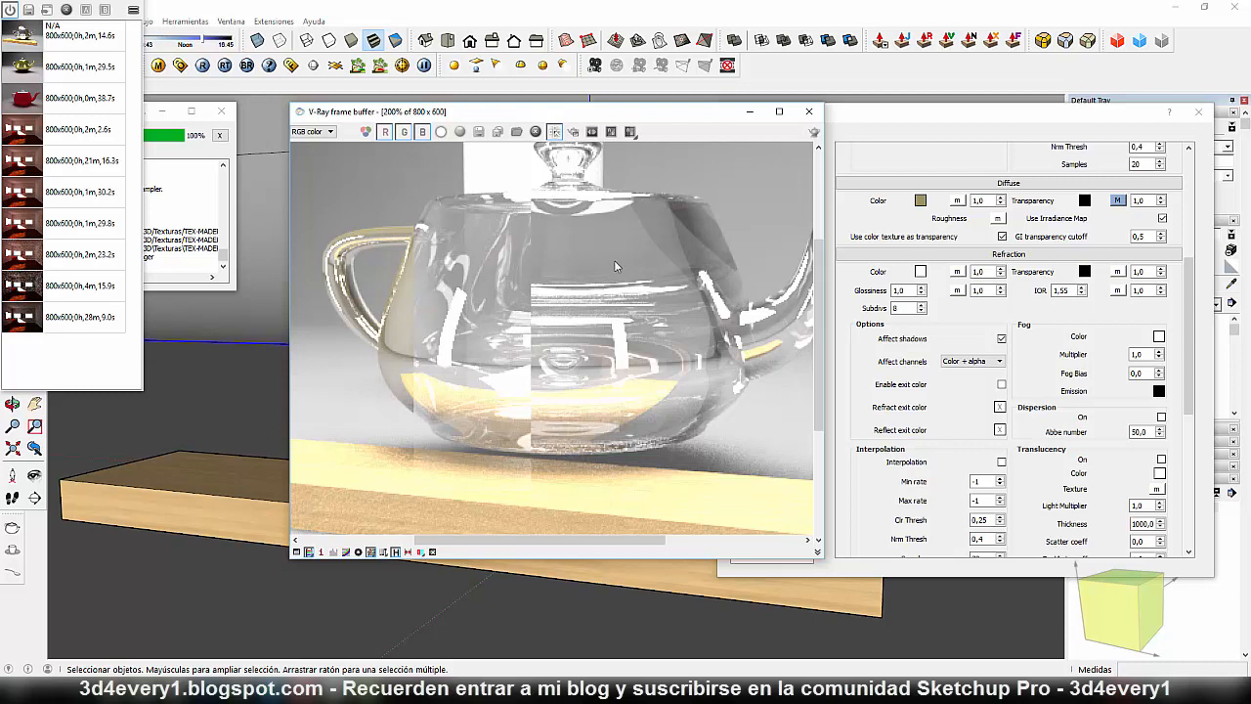
Step: Set Color A04's refraction Glossiness to 0.8 and render a small region on the upper part of the teapot's body
left_click_drag(910, 291, 837, 299)
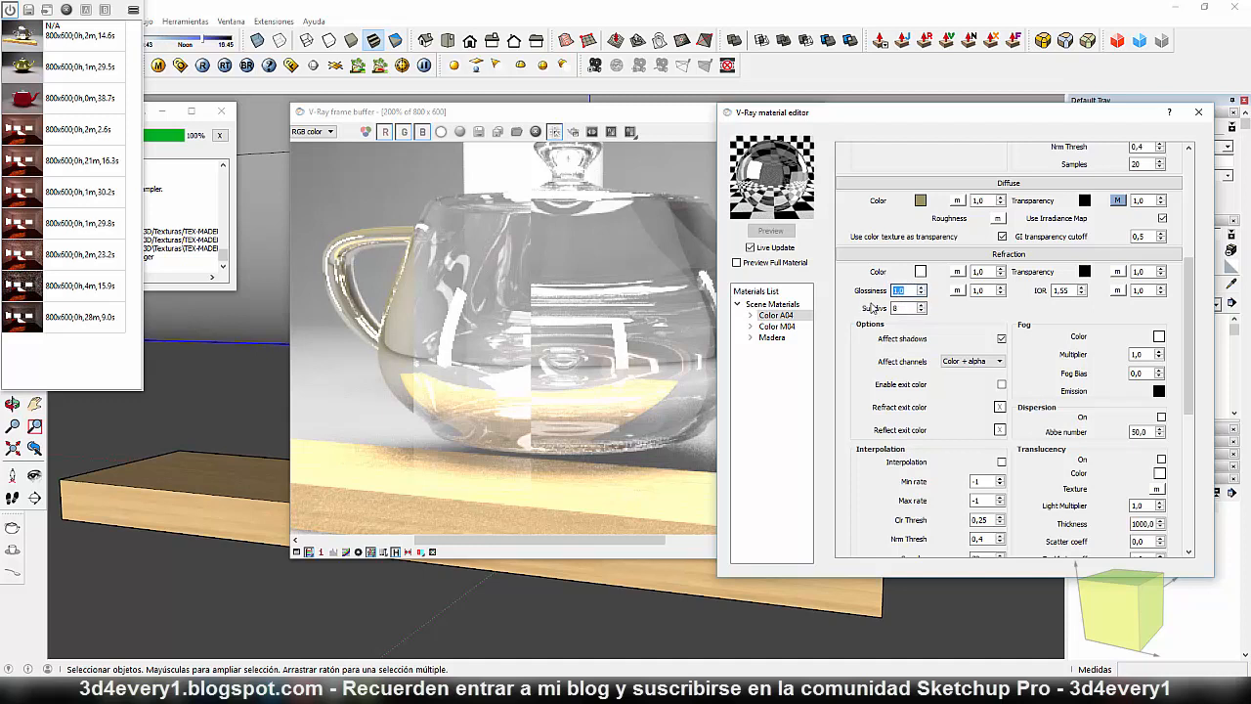
left_click(908, 291)
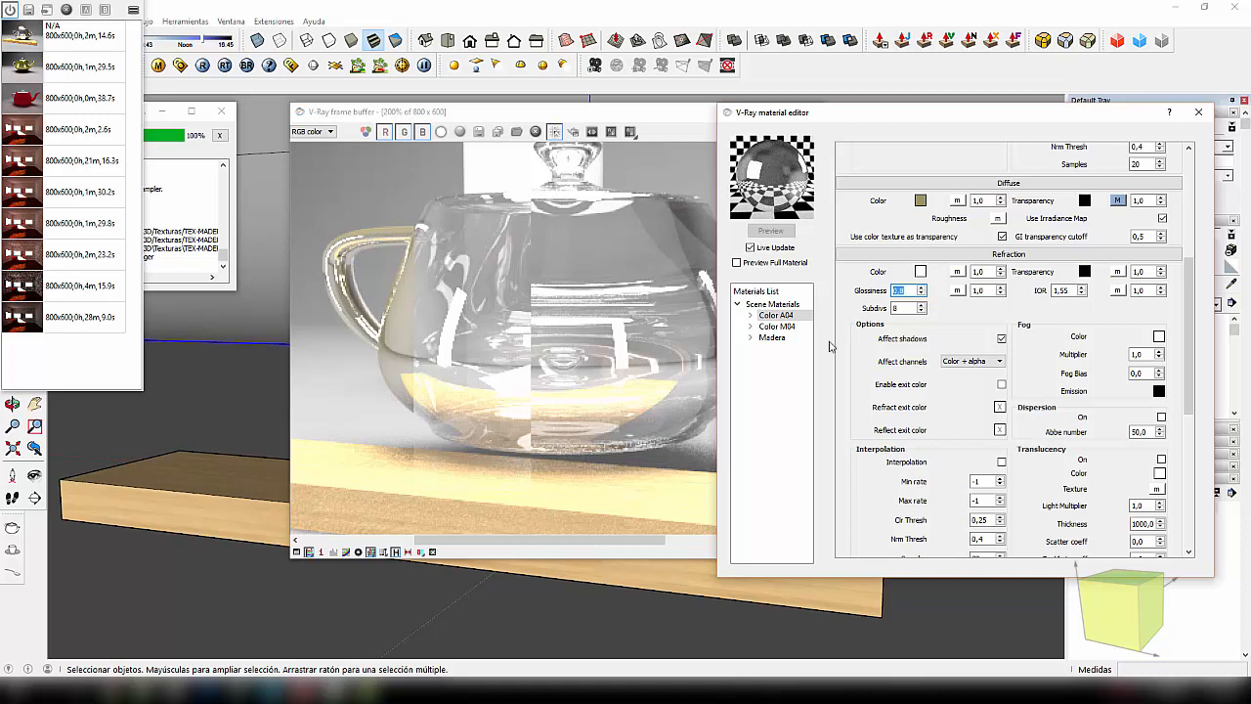
key("Tab")
left_click(575, 132)
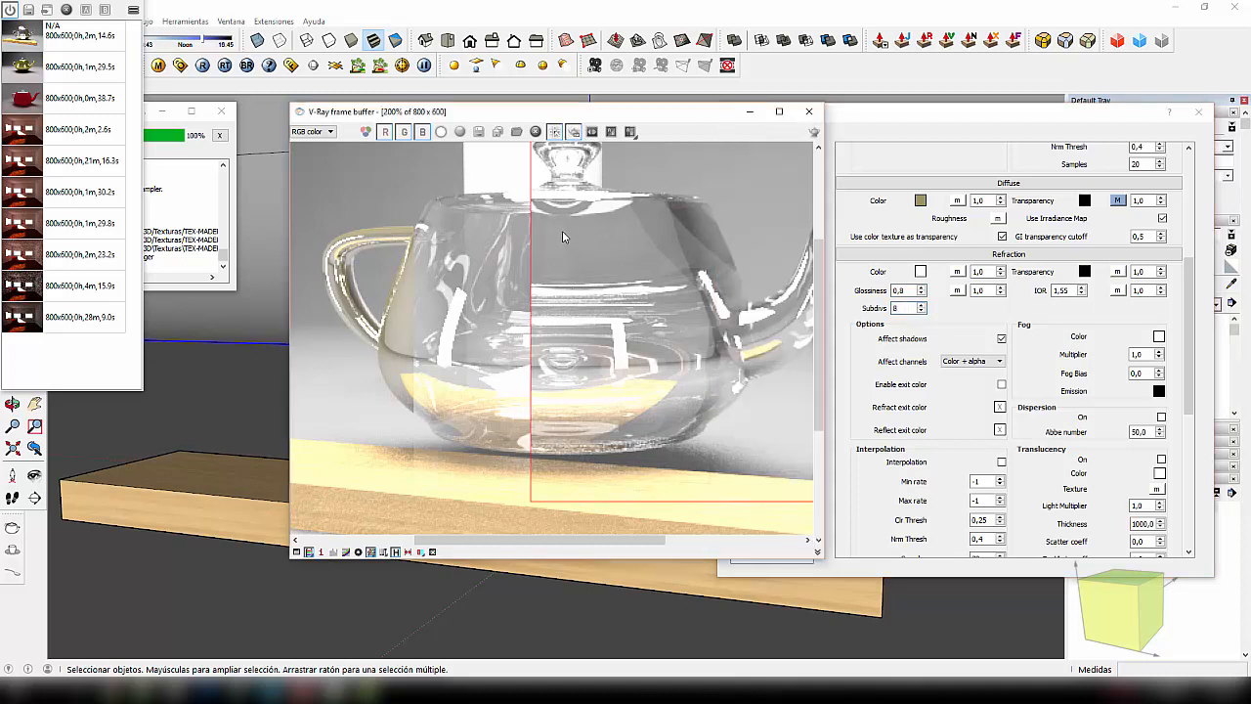
left_click_drag(559, 218, 670, 285)
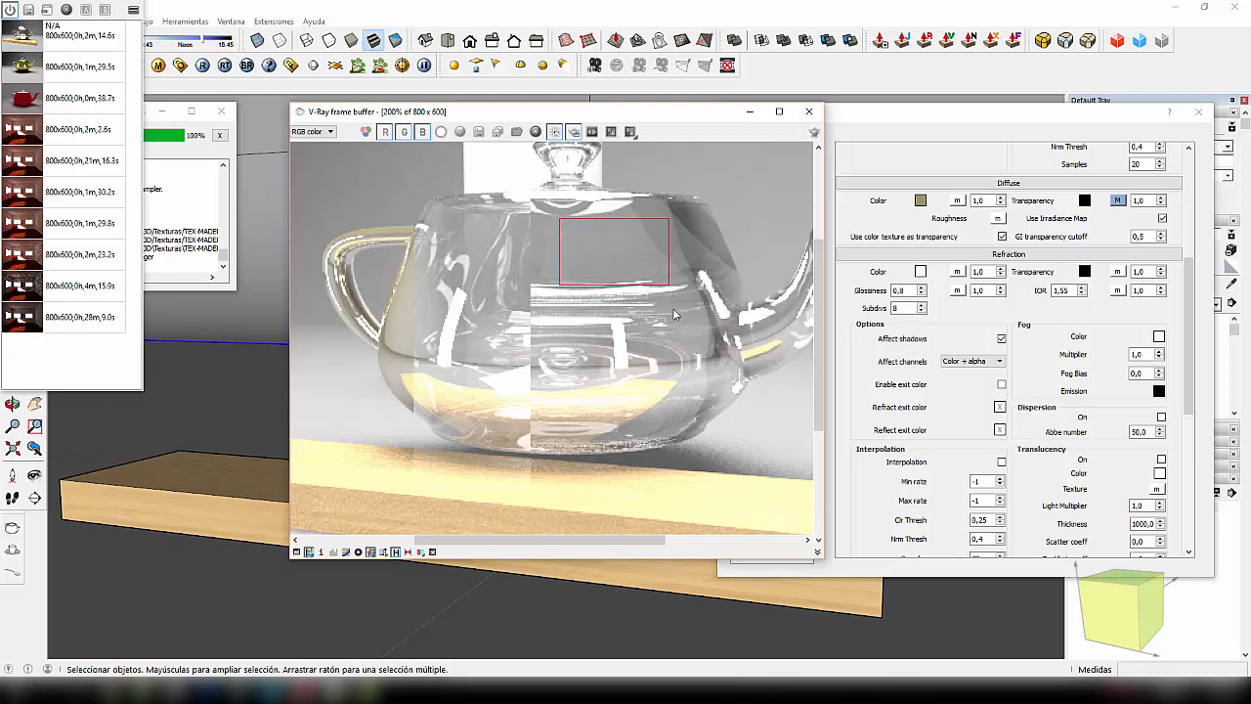
left_click(815, 135)
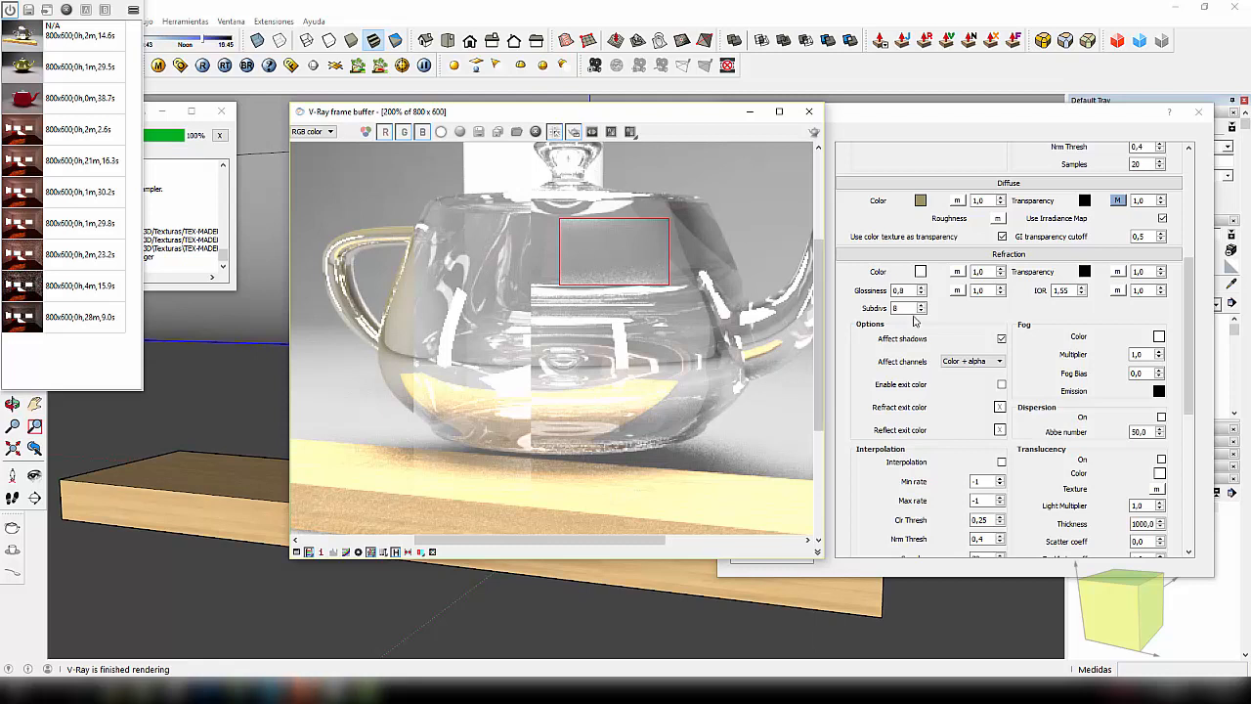
Step: Set Color A04's refraction Subdivs to 16 and render the same small region again
double_click(892, 308)
type("16")
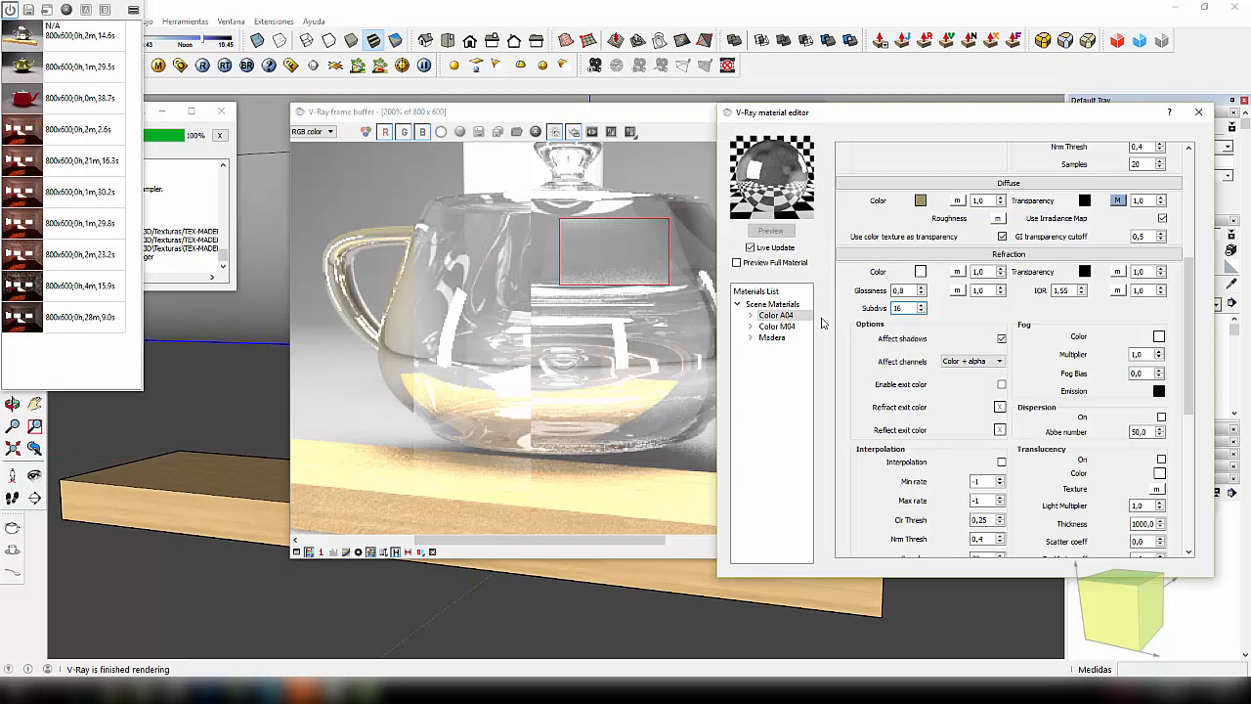
left_click(681, 116)
left_click(814, 131)
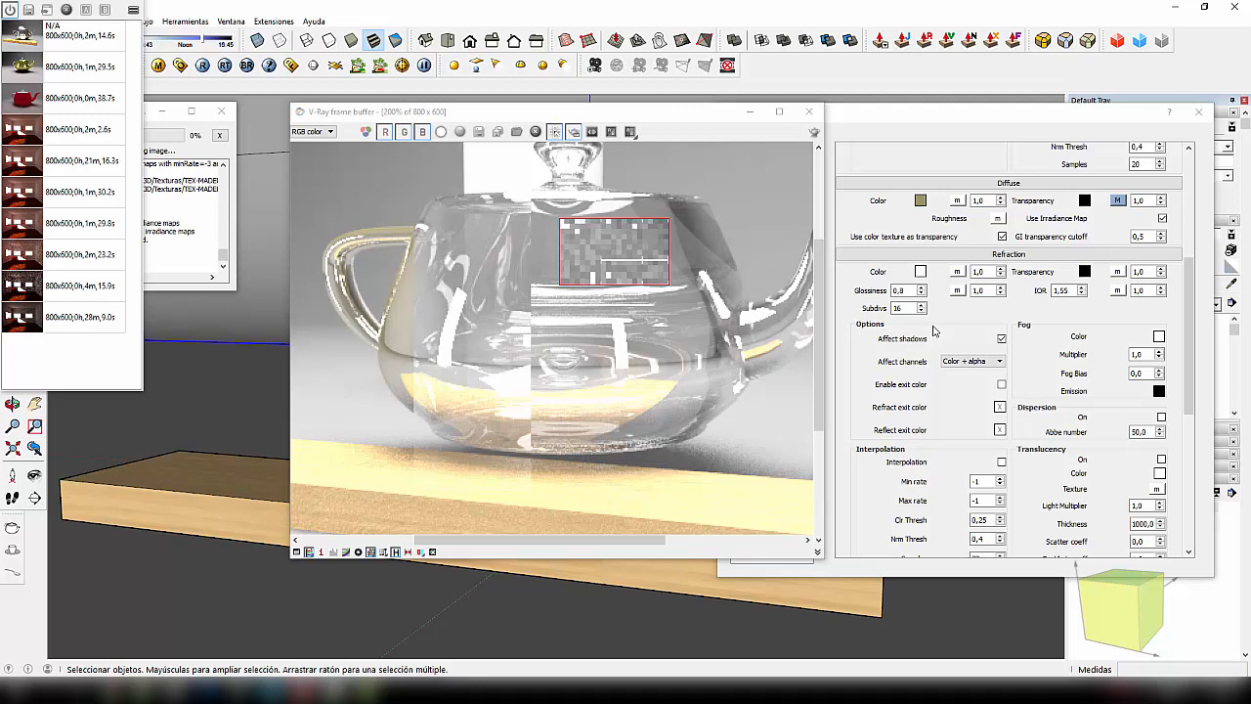
Step: Set Color A04's refraction Subdivs to 8 and Glossiness to 1.0, and stop the running region render
scroll(933, 327, "up", 7)
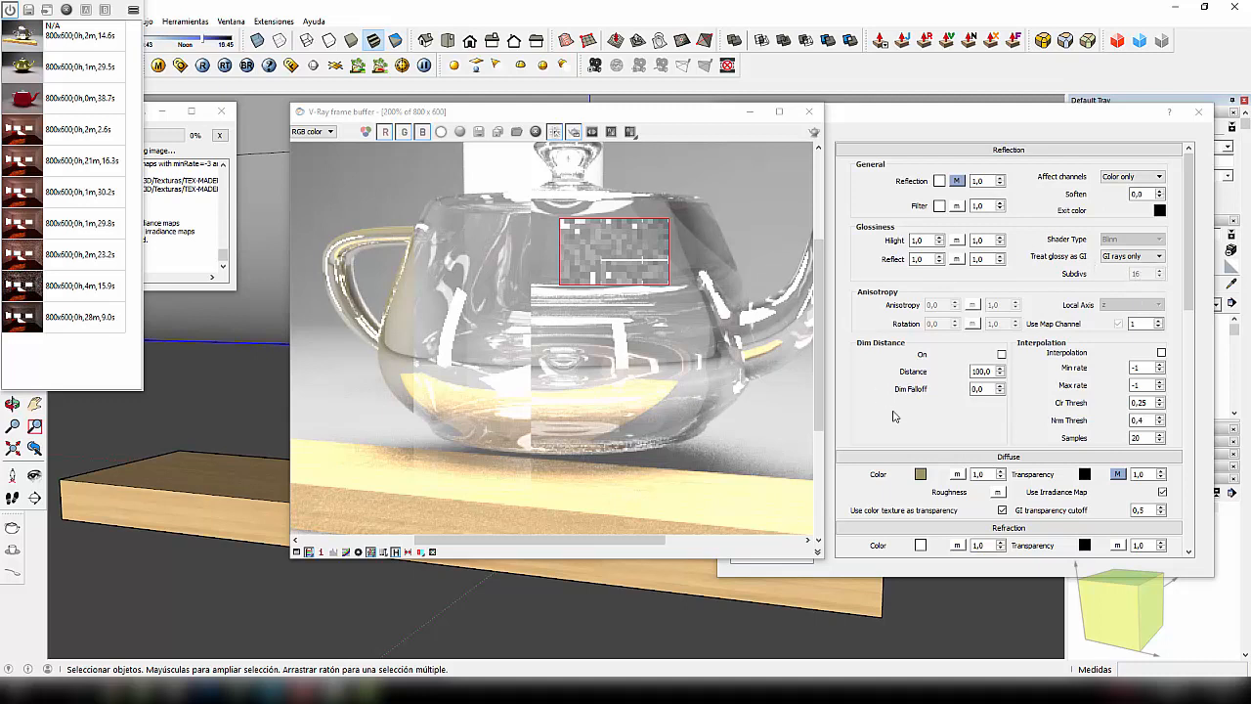
scroll(894, 417, "down", 5)
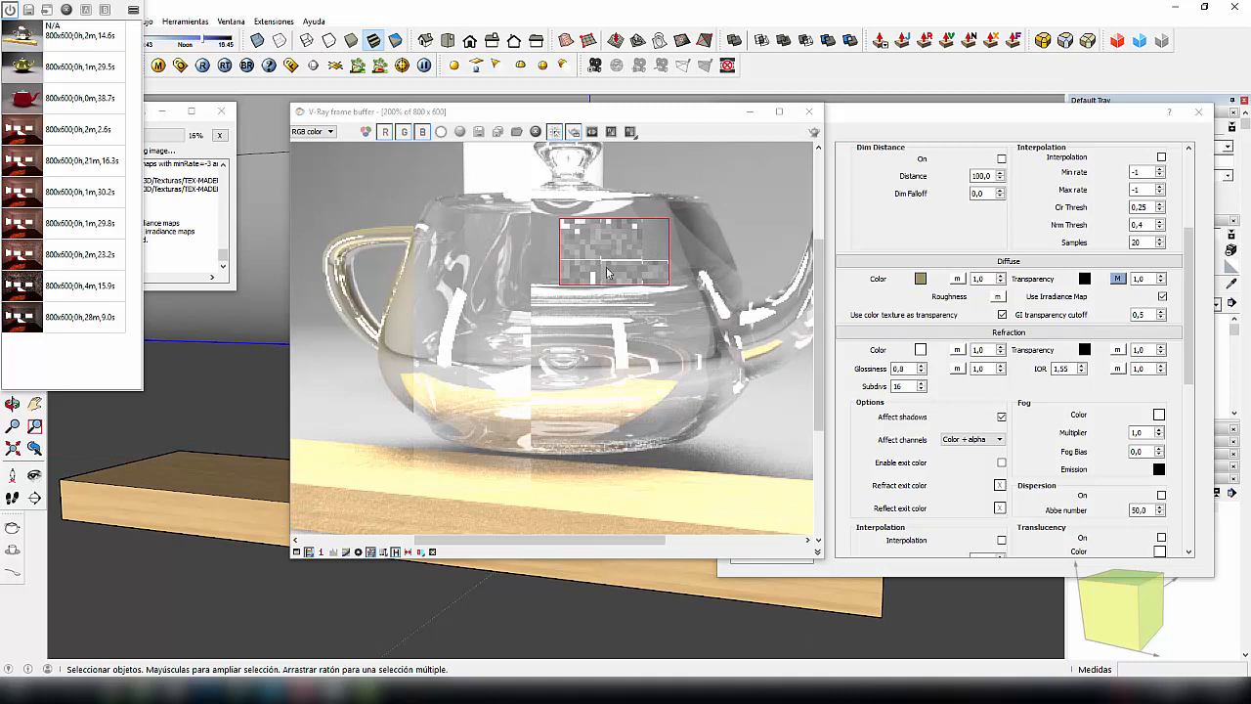
double_click(898, 386)
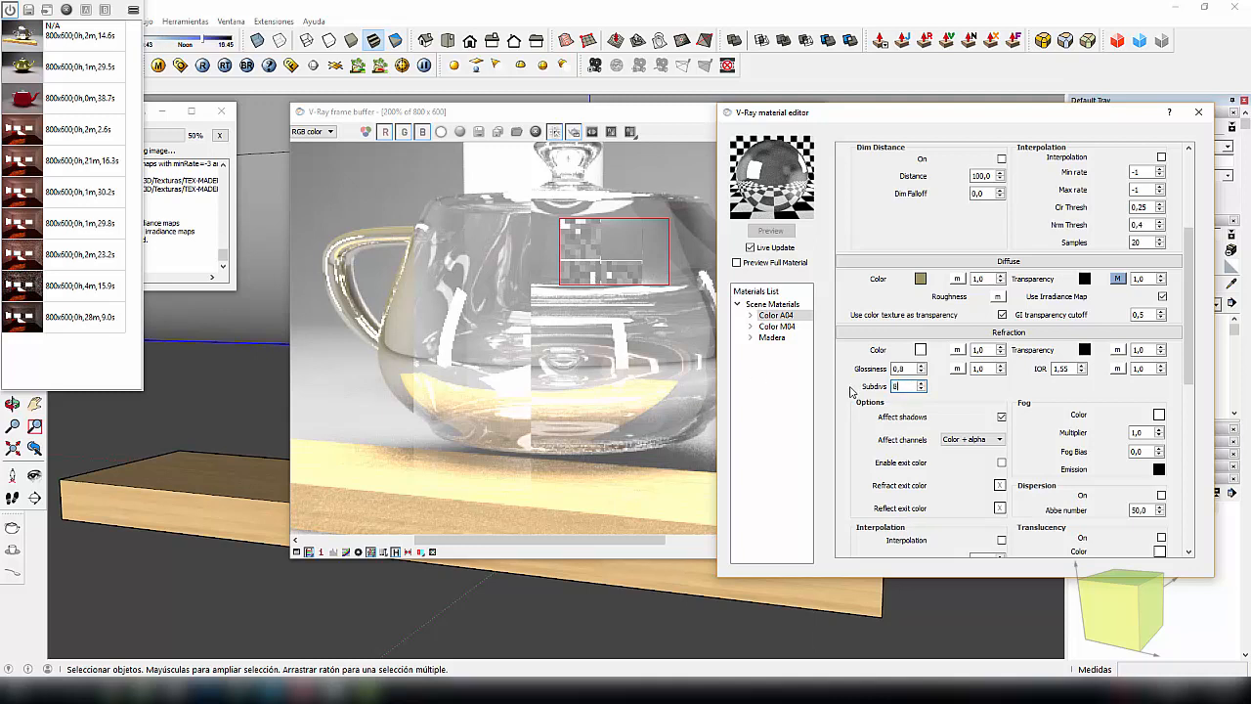
key("shift+Tab")
type("1")
key("Return")
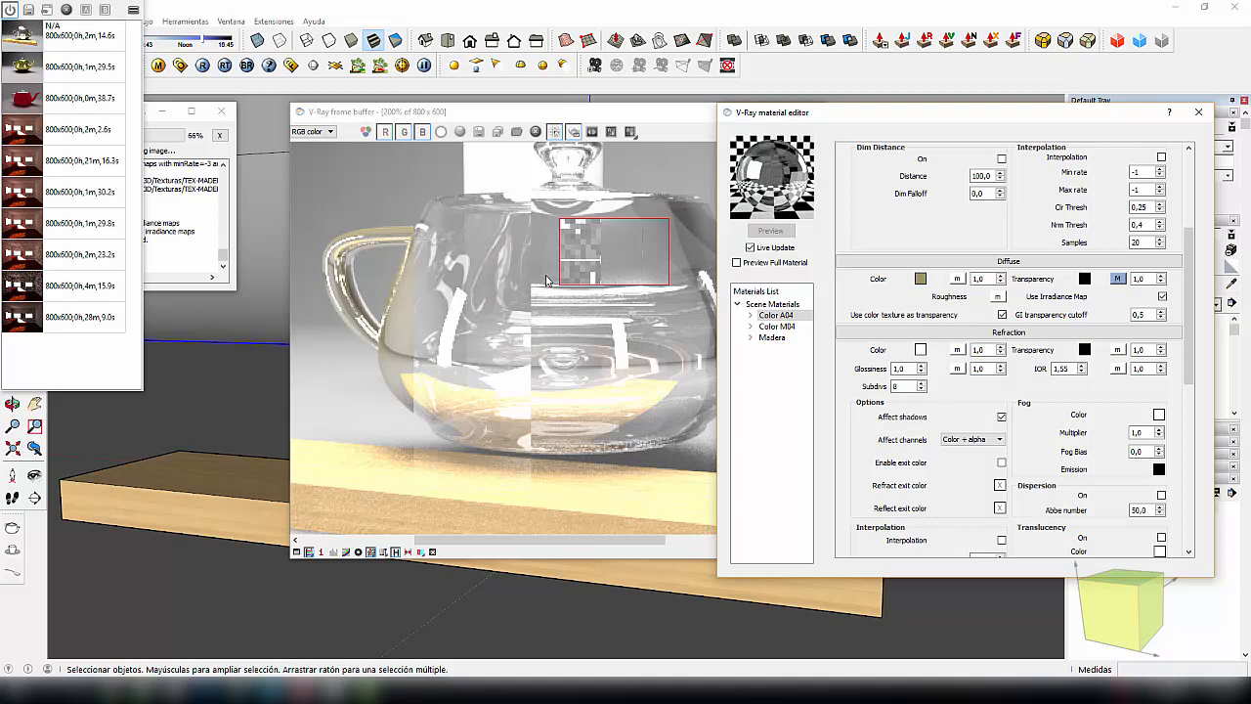
left_click(223, 136)
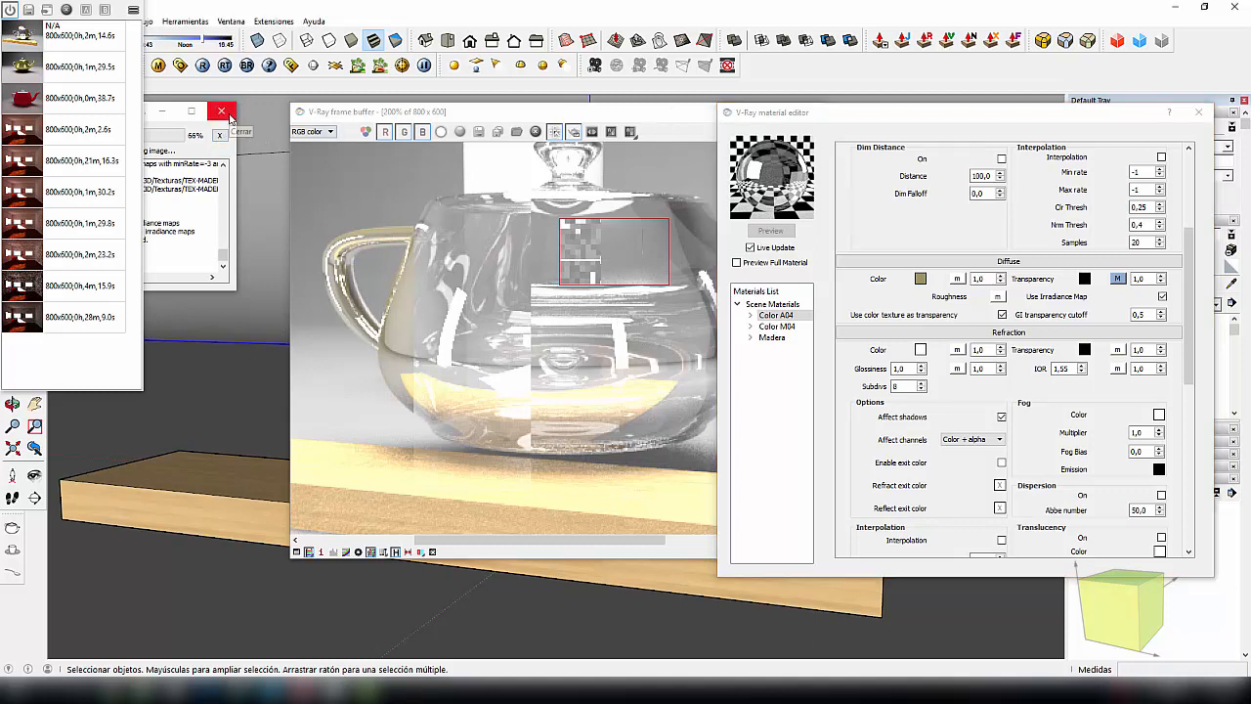
Step: Close the render progress window, the frame buffer and the material editor
left_click(222, 112)
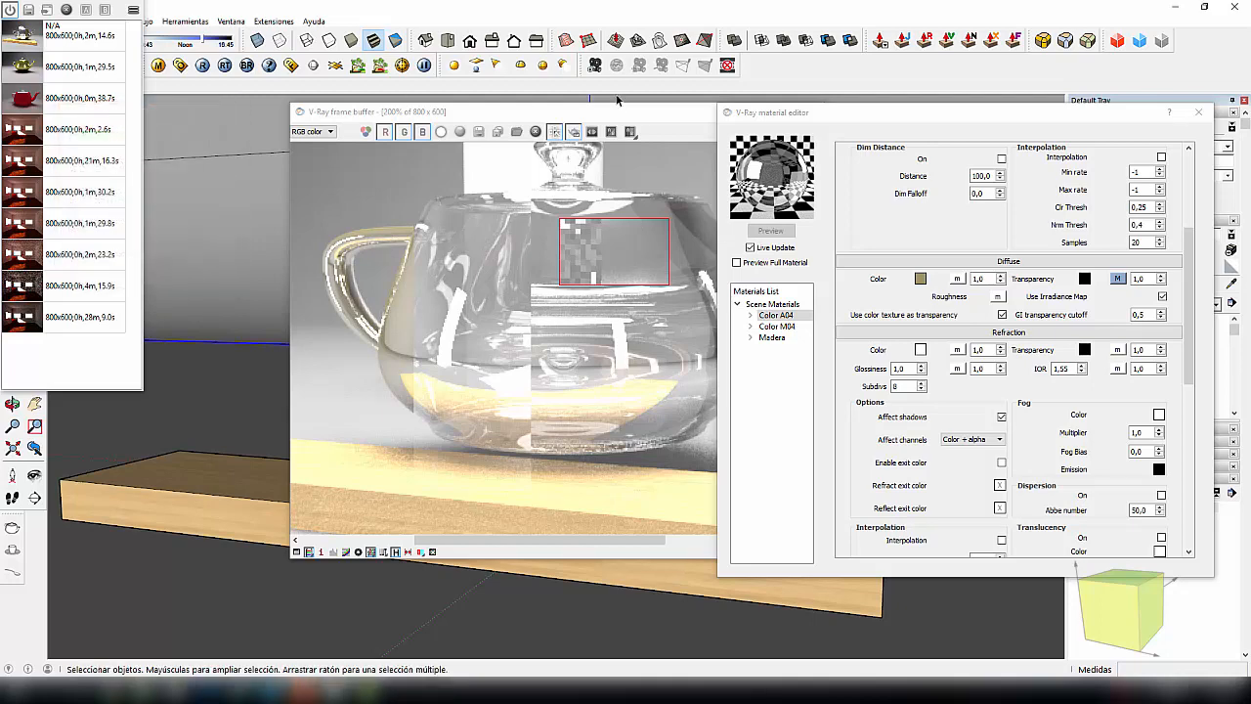
left_click(809, 110)
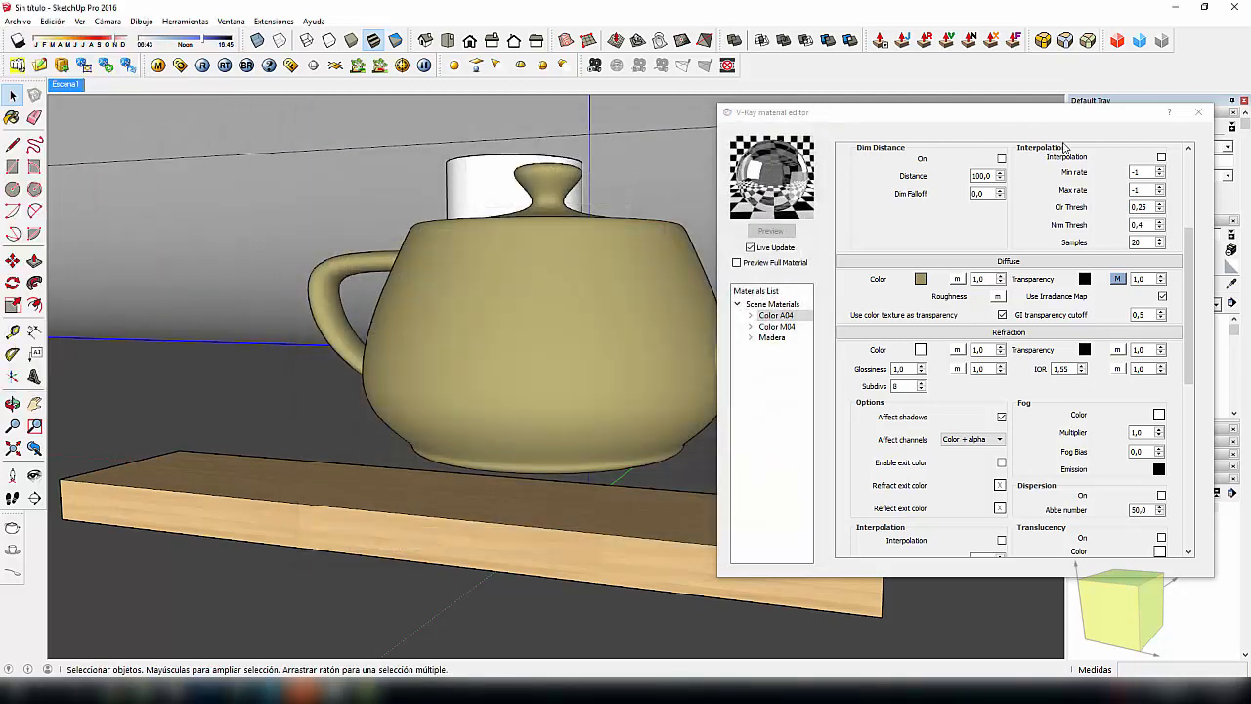
left_click(1198, 111)
Step: Draw a long thin rectangle on the floor between the teapot and the cylinder, 0.005 m wide and about 0.35 m long
middle_click_drag(694, 297, 559, 378)
scroll(422, 336, "down", 3)
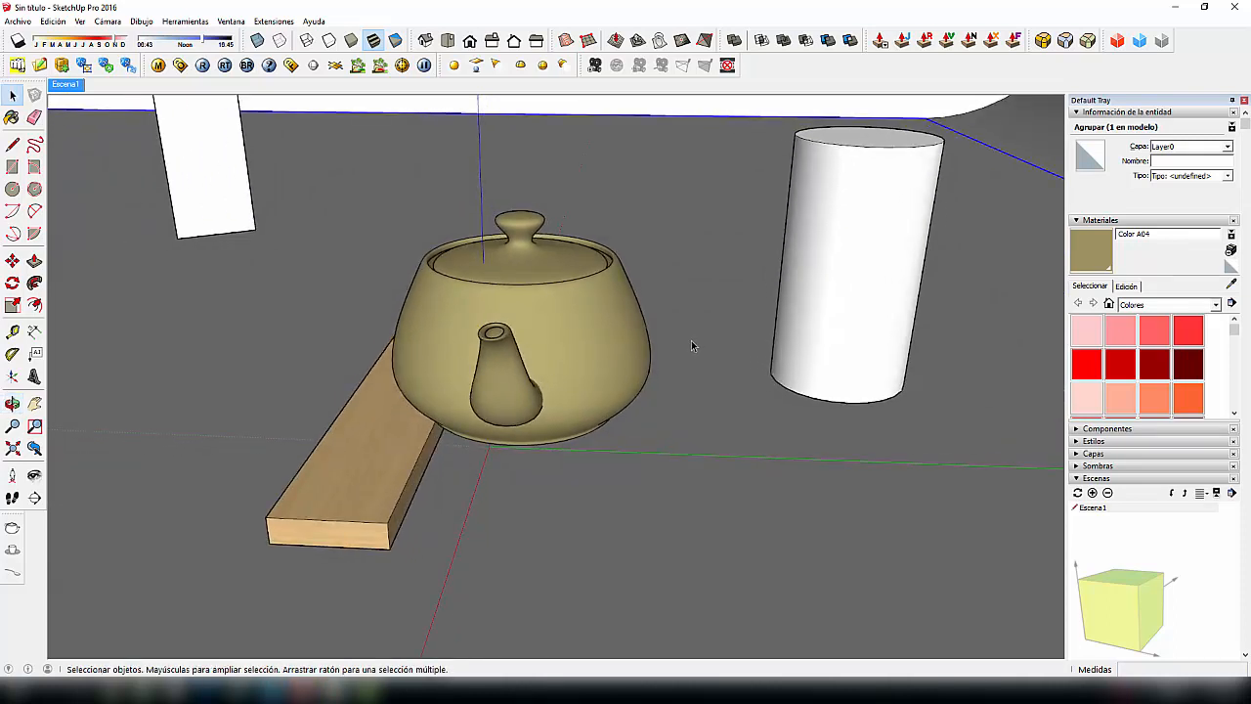
key("l")
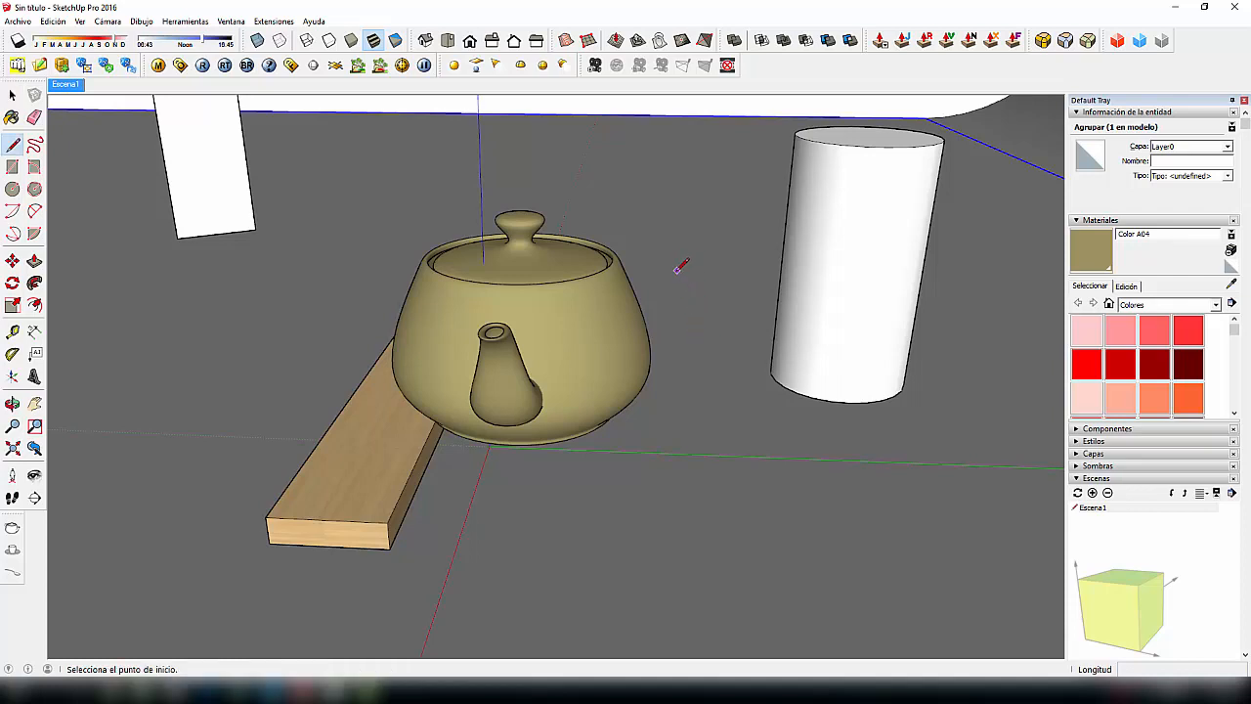
left_click(675, 265)
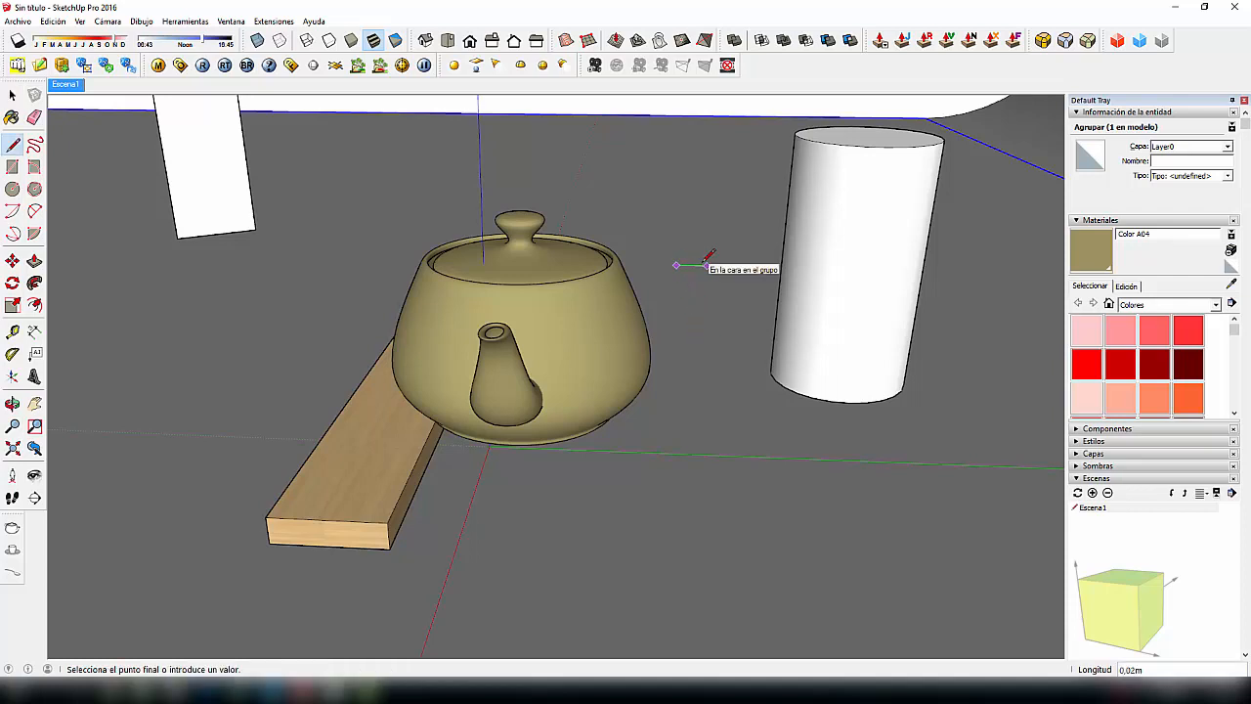
type("05")
key("Return")
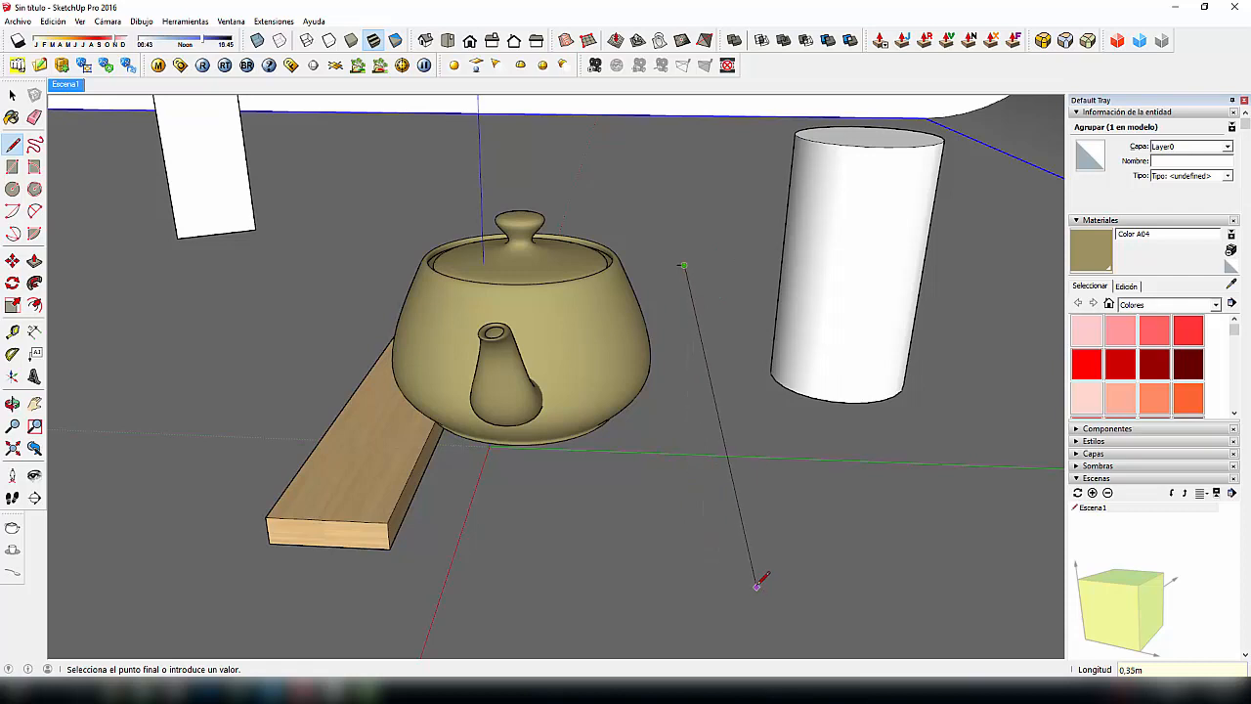
left_click(740, 586)
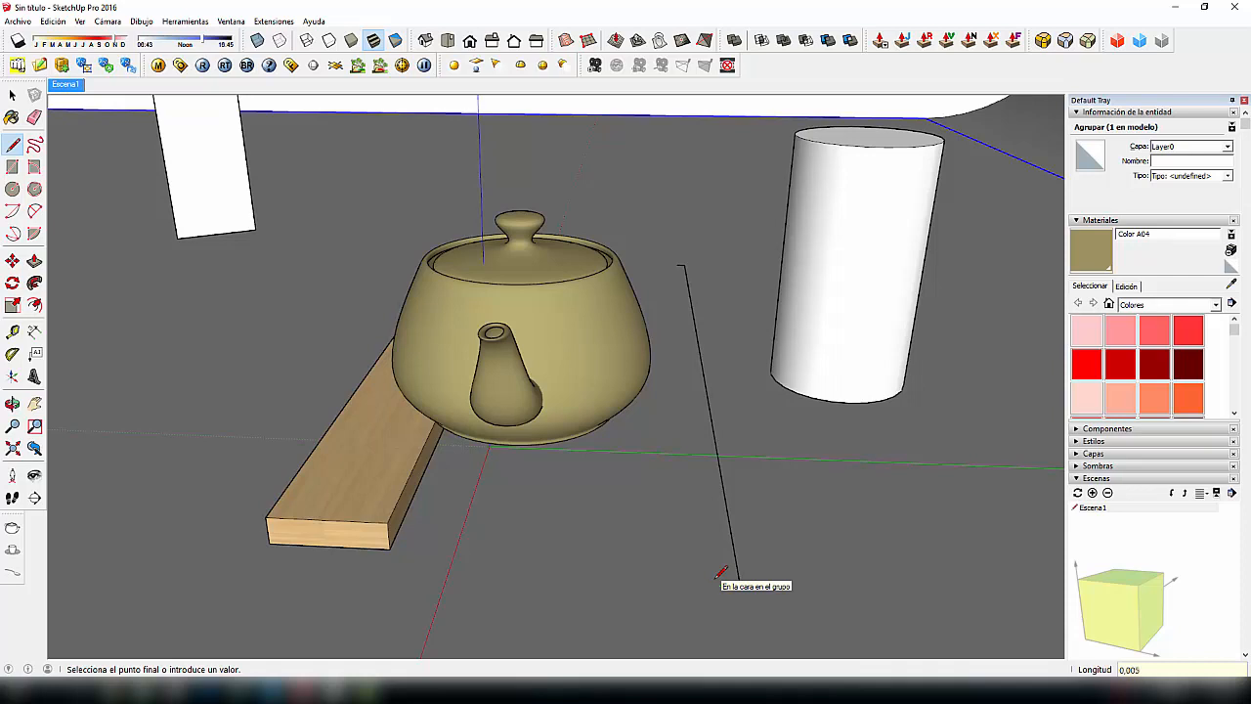
left_click(724, 586)
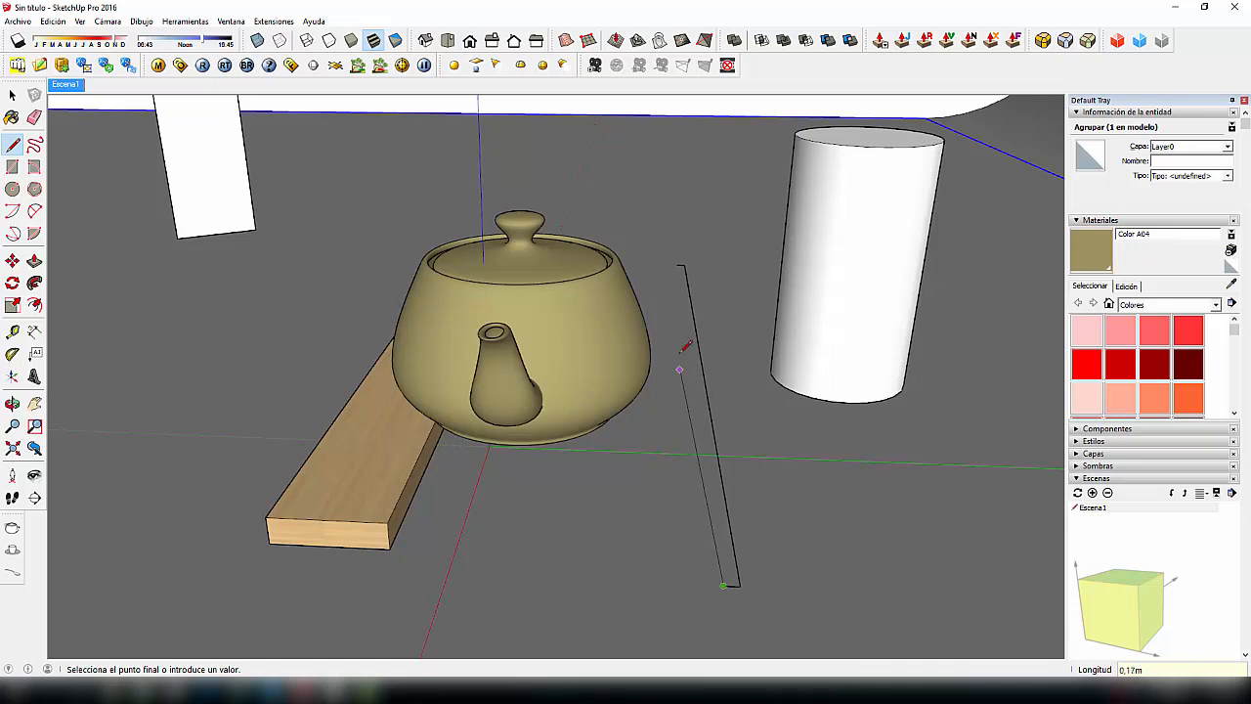
left_click(683, 264)
Step: Push/Pull the thin rectangle upward about 0.16 m to form an upright pane
key("p")
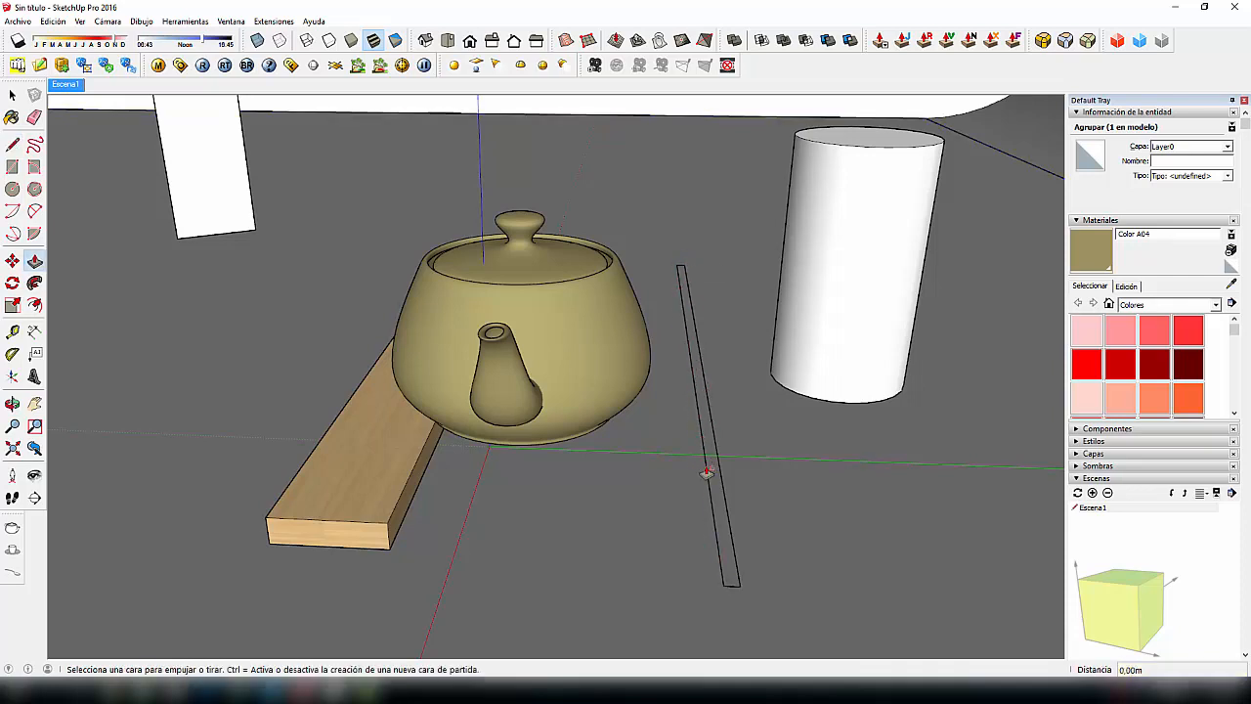
left_click(711, 470)
scroll(718, 349, "down", 3)
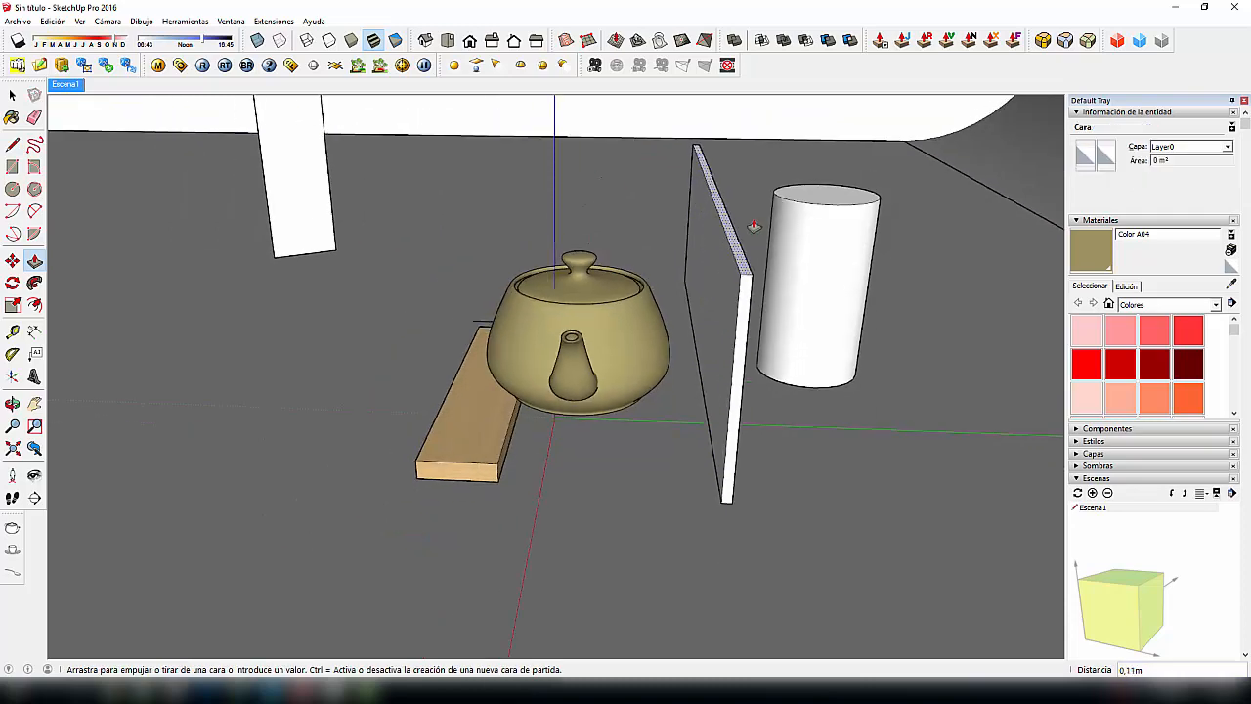
left_click(794, 135)
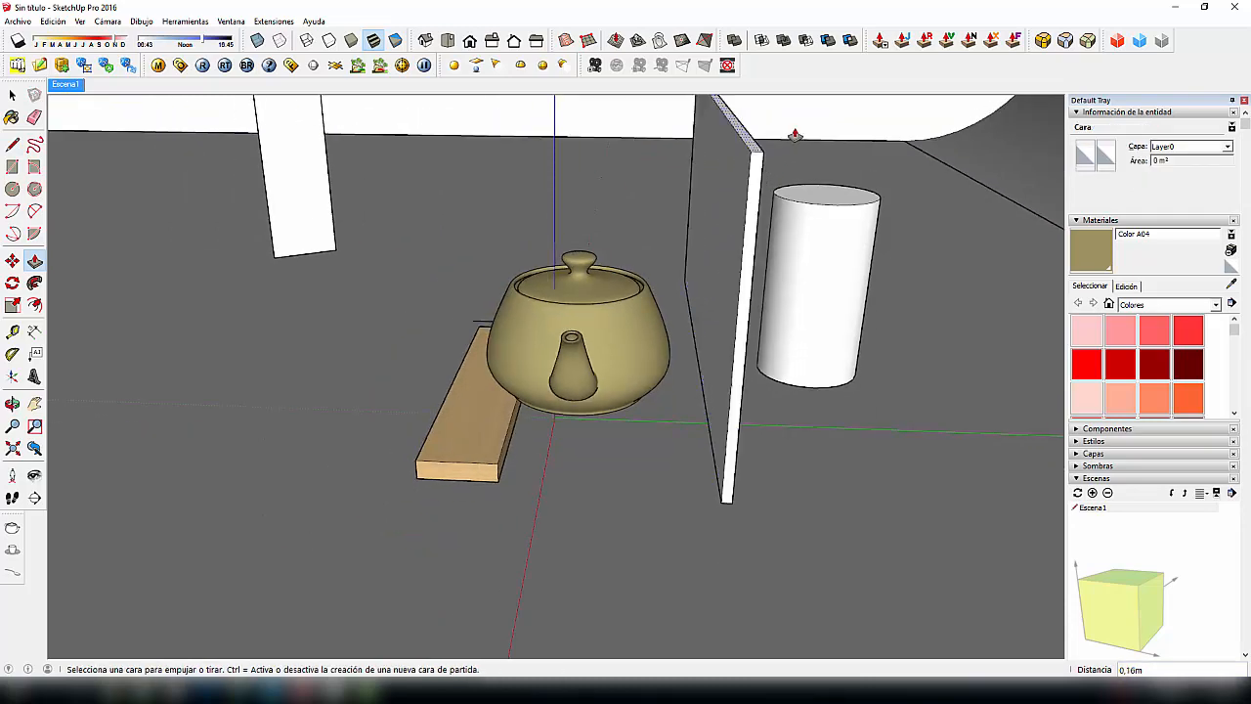
Step: Turn the whole upright pane into a component named "Cristal 5 mm"
middle_click_drag(703, 273, 655, 356)
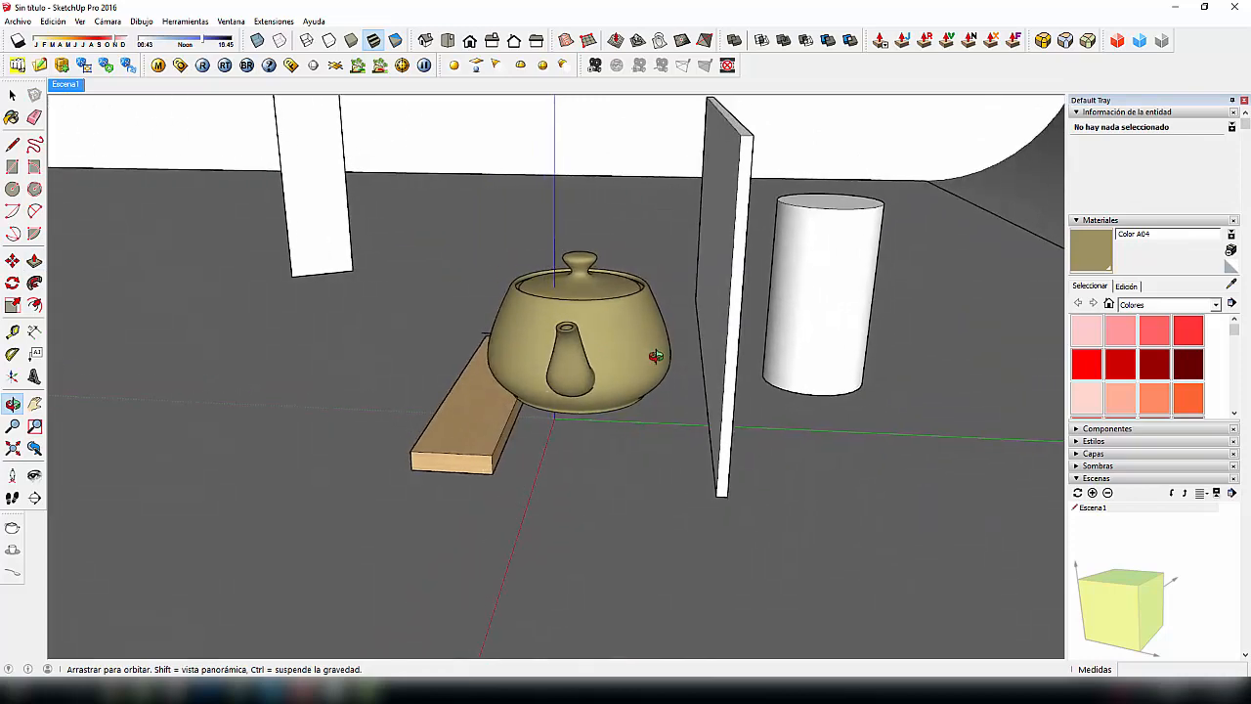
scroll(666, 424, "down", 1)
middle_click_drag(678, 462, 735, 439)
key("space")
scroll(740, 383, "up", 2)
left_click(742, 407)
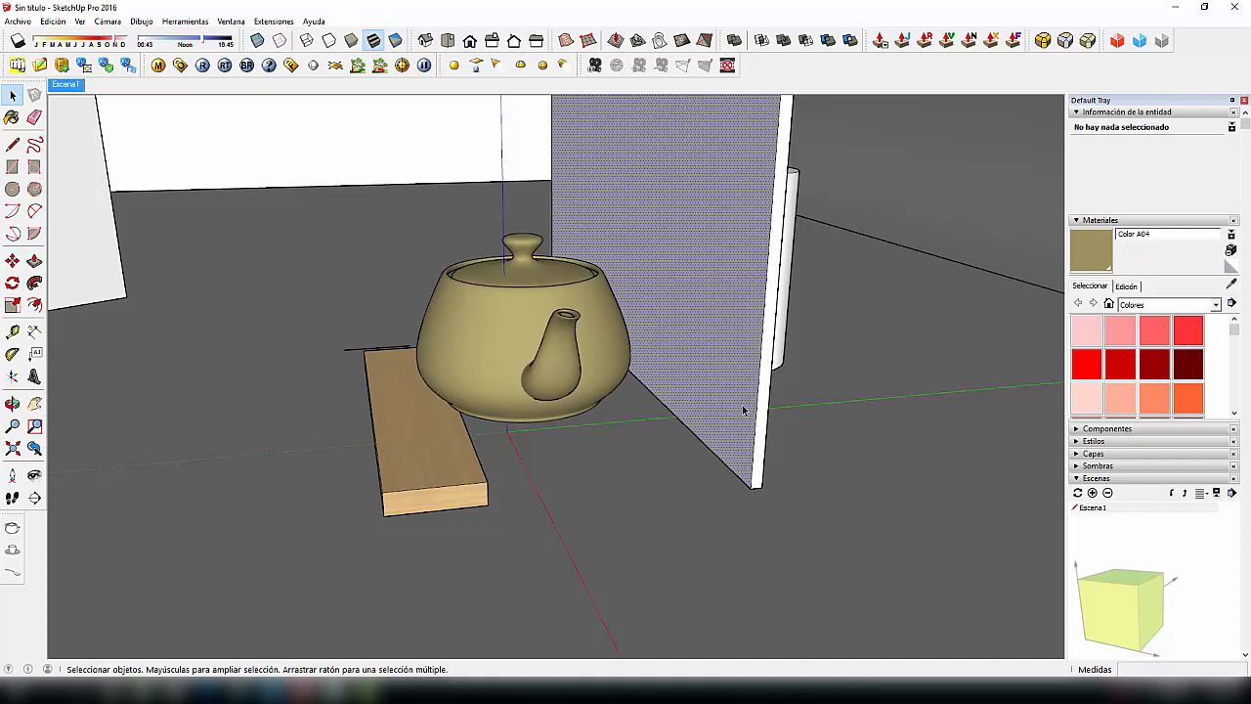
double_click(742, 406)
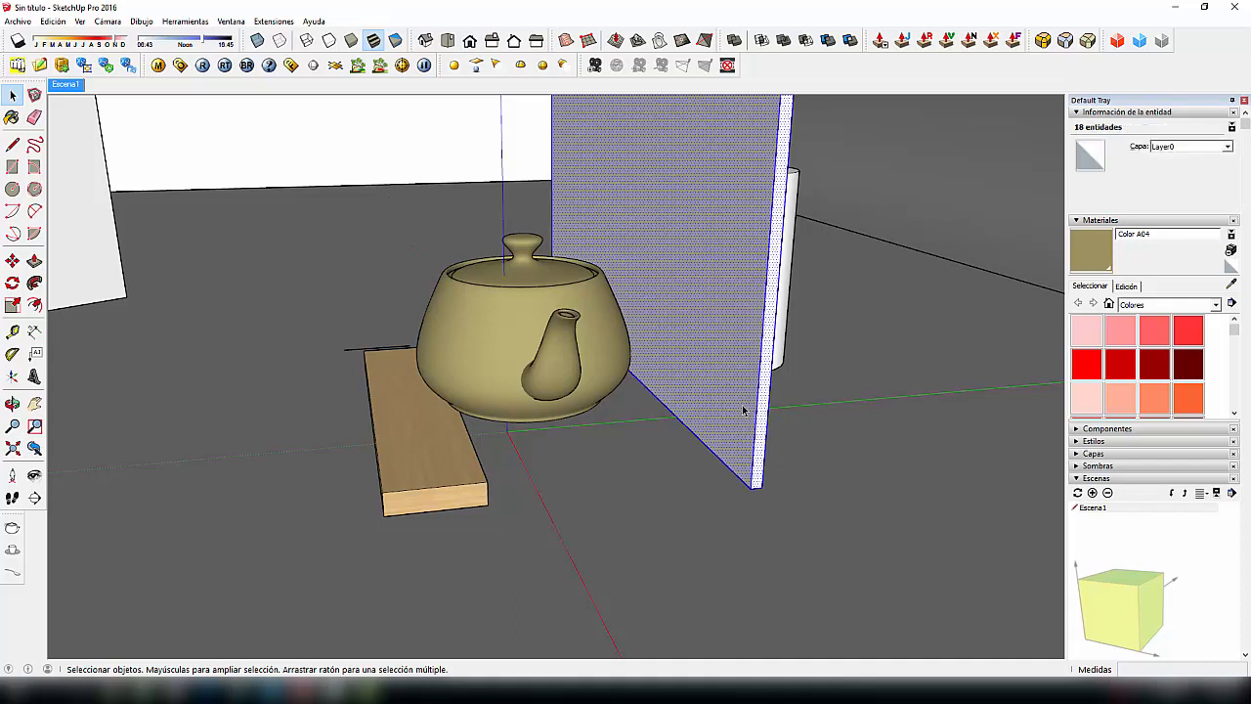
left_click(34, 95)
type("Cristal 5 mm")
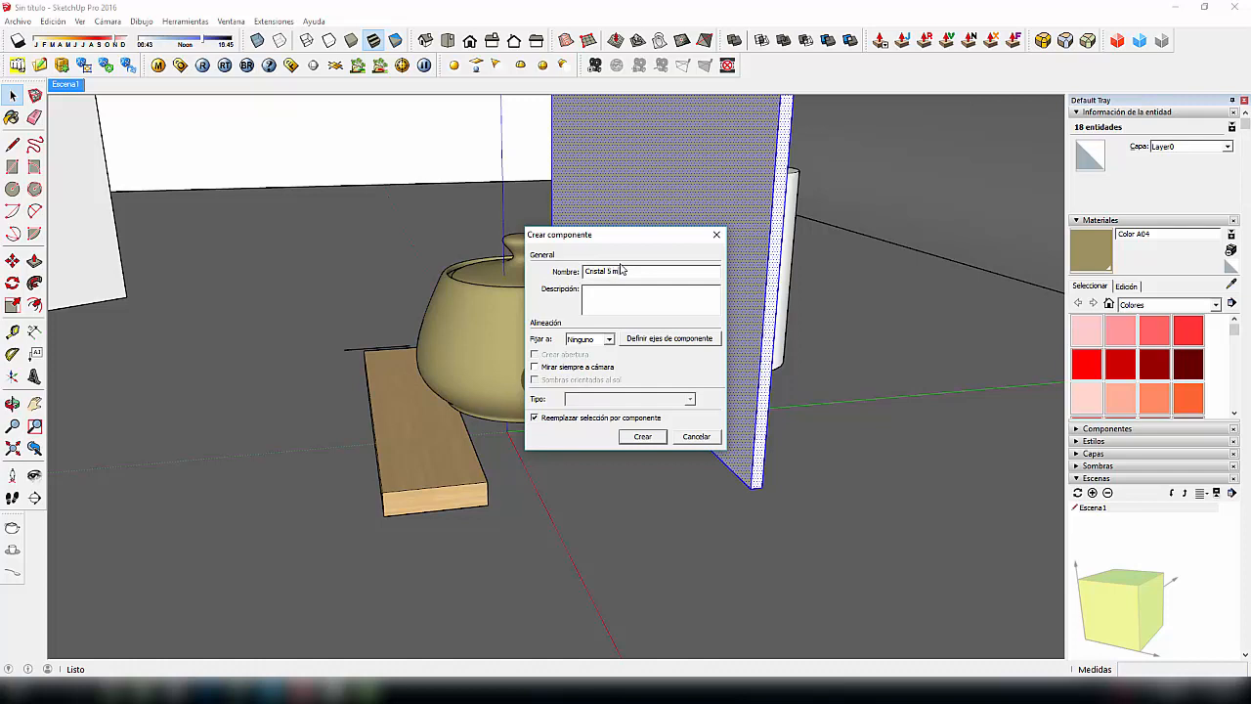
left_click(643, 436)
Step: Open the Cristal 5 mm component for editing and apply Color A04 to all of its geometry
middle_click_drag(561, 394, 665, 385)
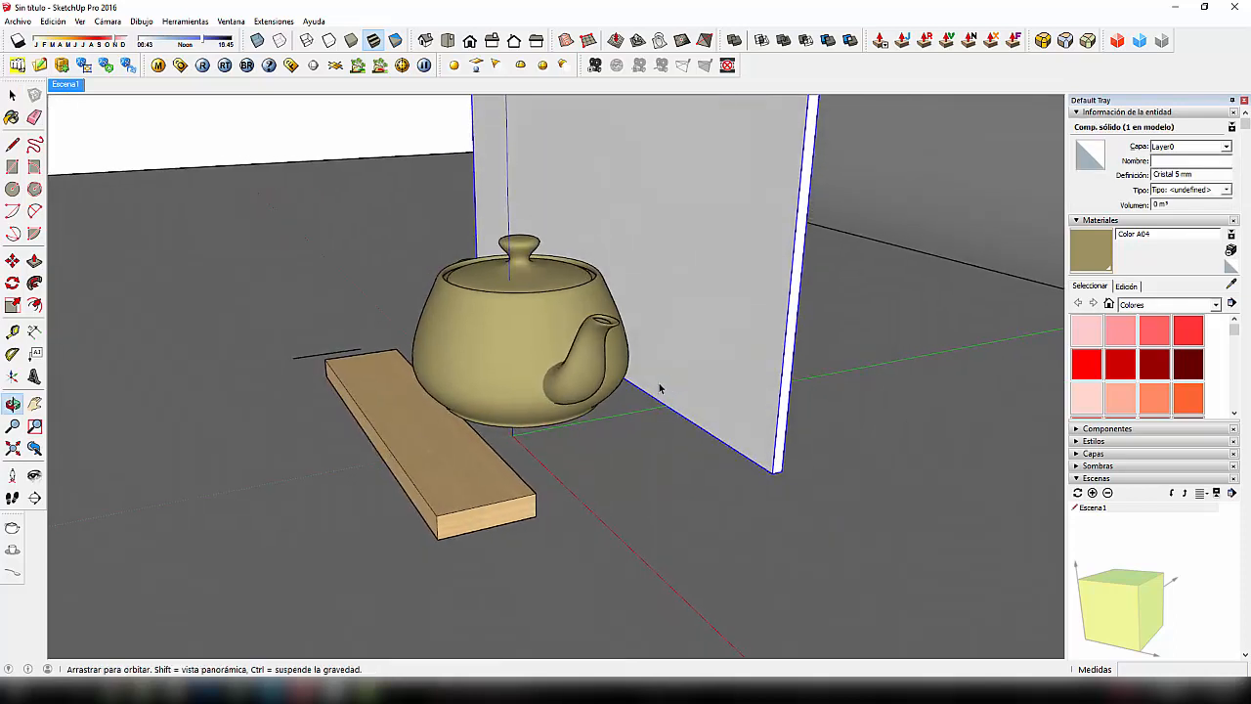
double_click(712, 253)
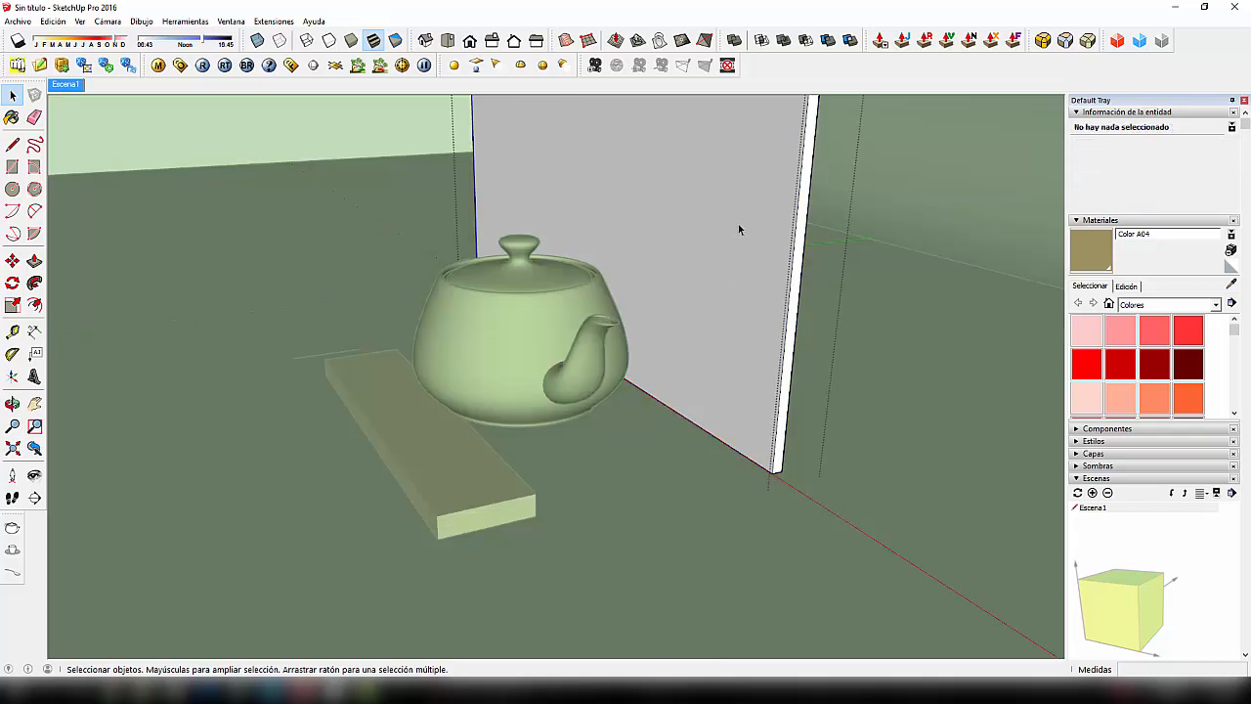
triple_click(717, 229)
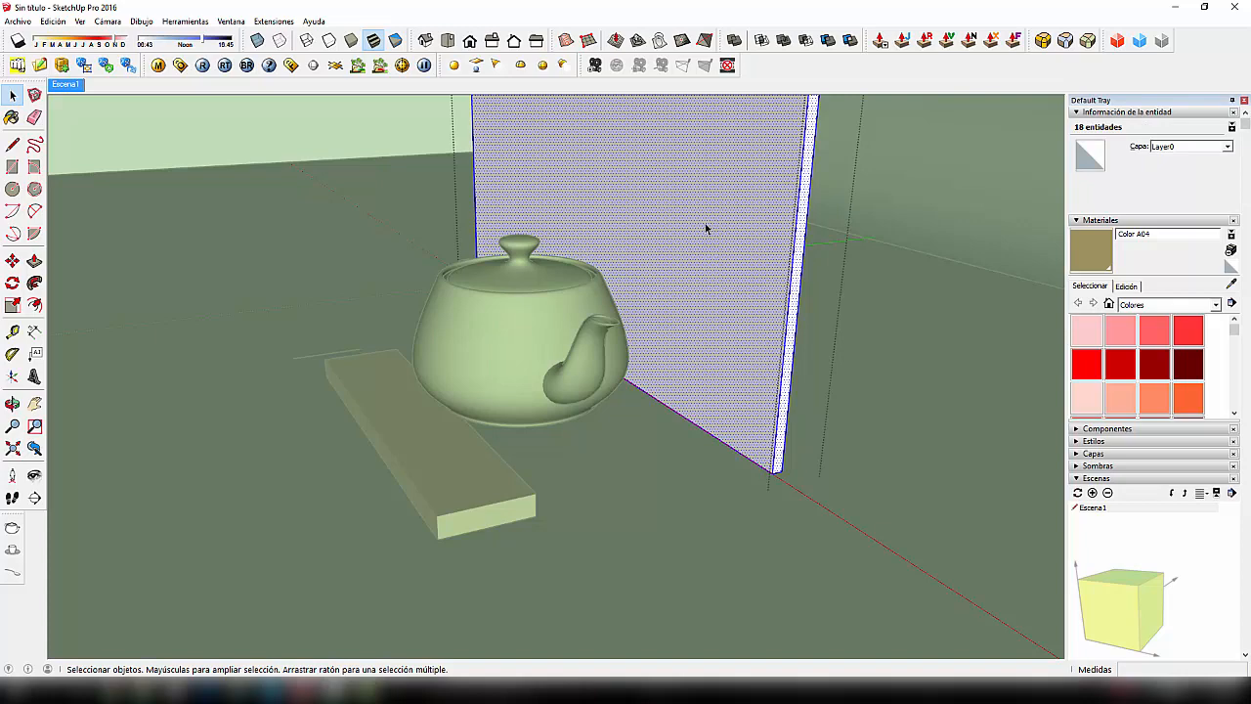
left_click(1090, 154)
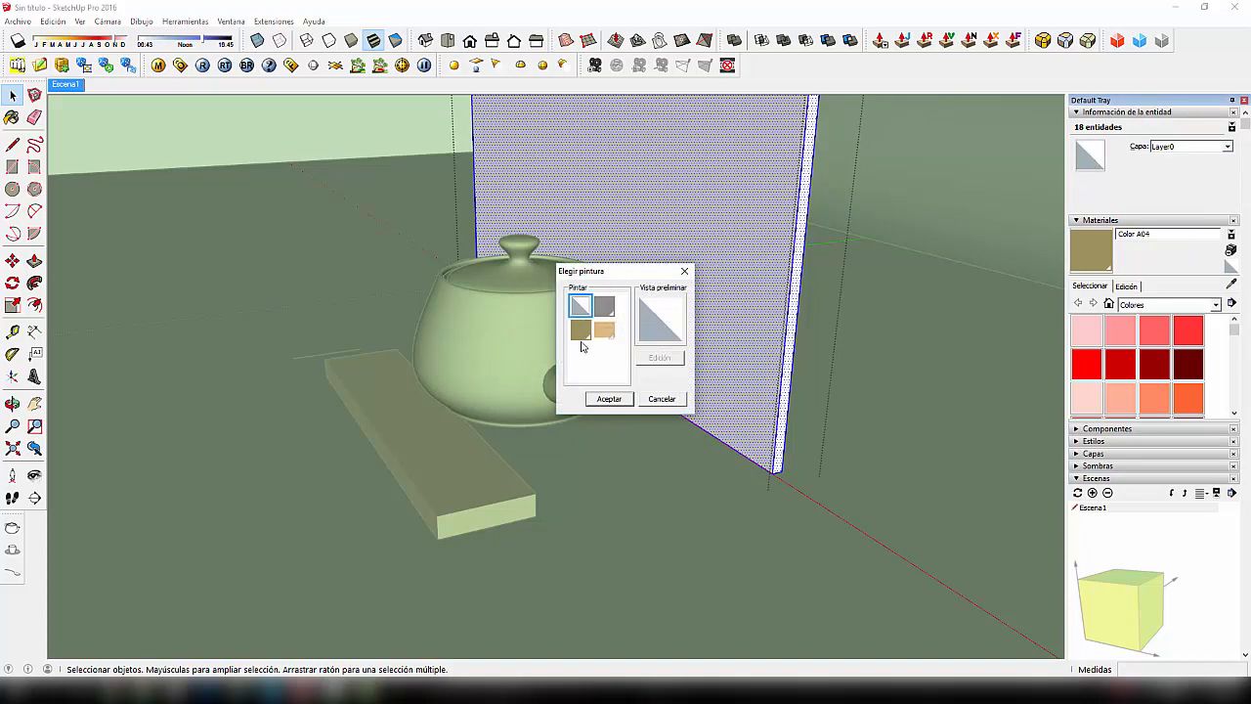
left_click(581, 330)
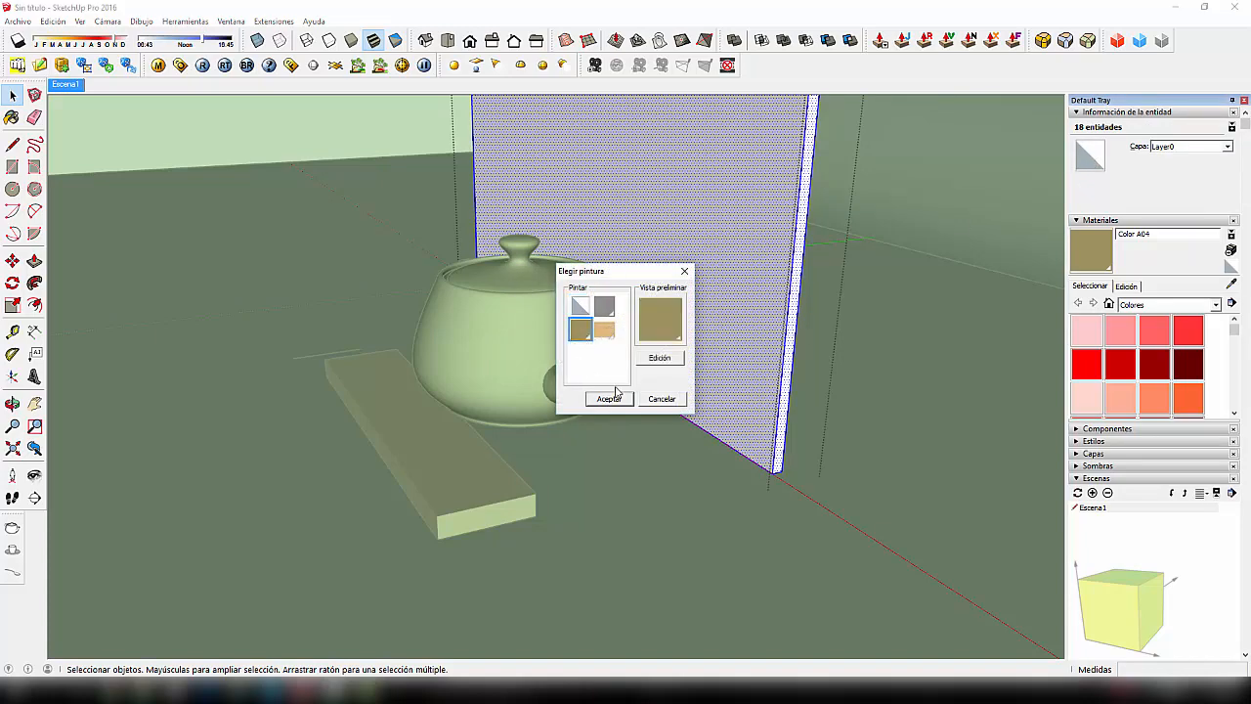
left_click(609, 399)
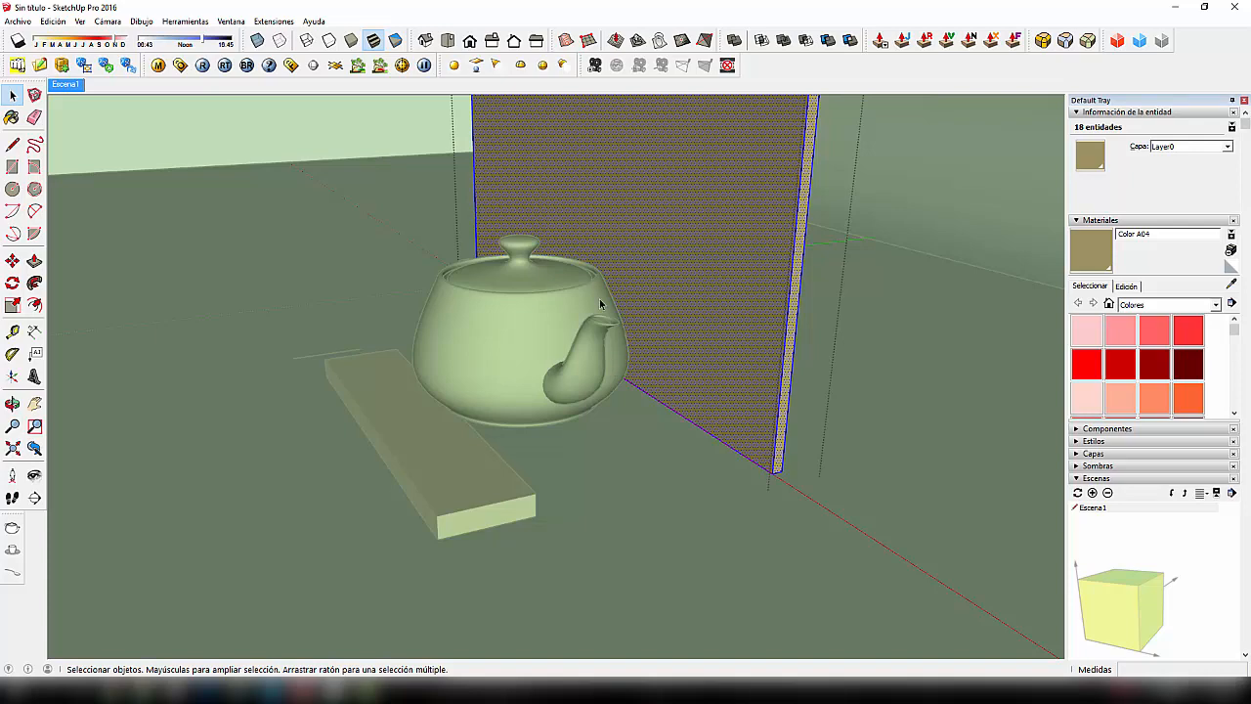
Step: Apply Color A04 to the back side of the pane's large face that looks toward the teapot
left_click(712, 337)
middle_click_drag(727, 257, 713, 232)
scroll(720, 308, "down", 3)
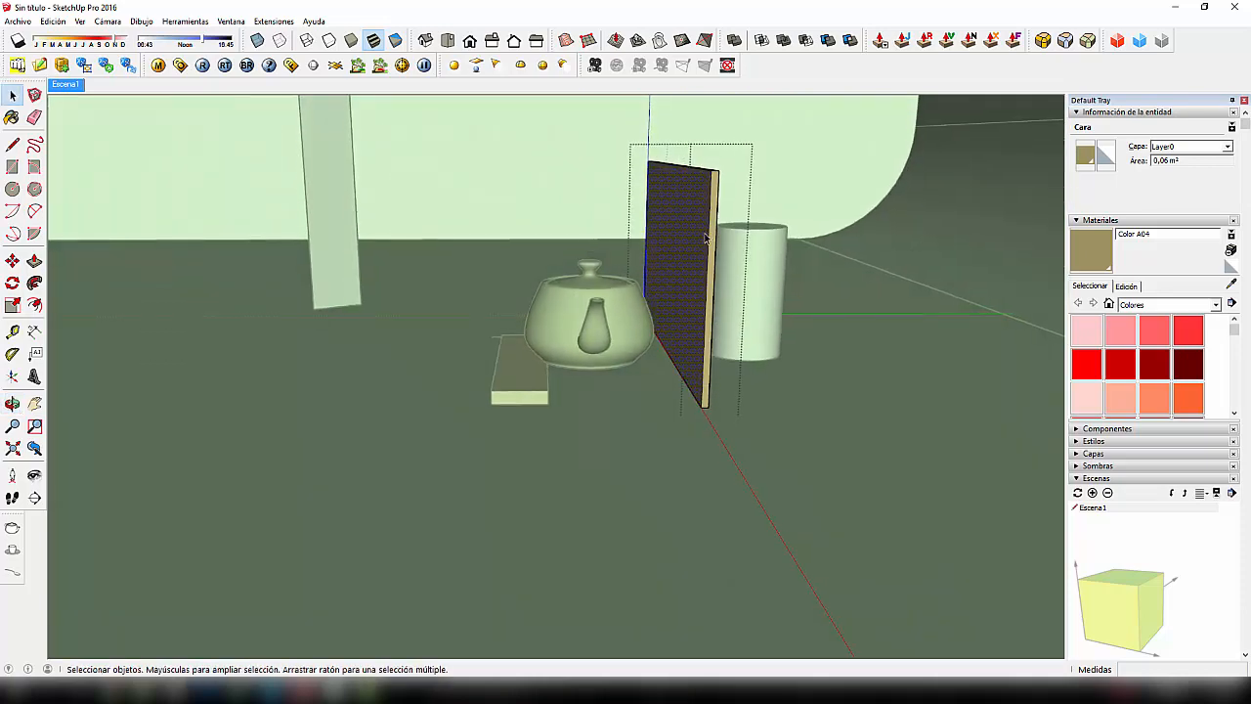
scroll(704, 238, "up", 2)
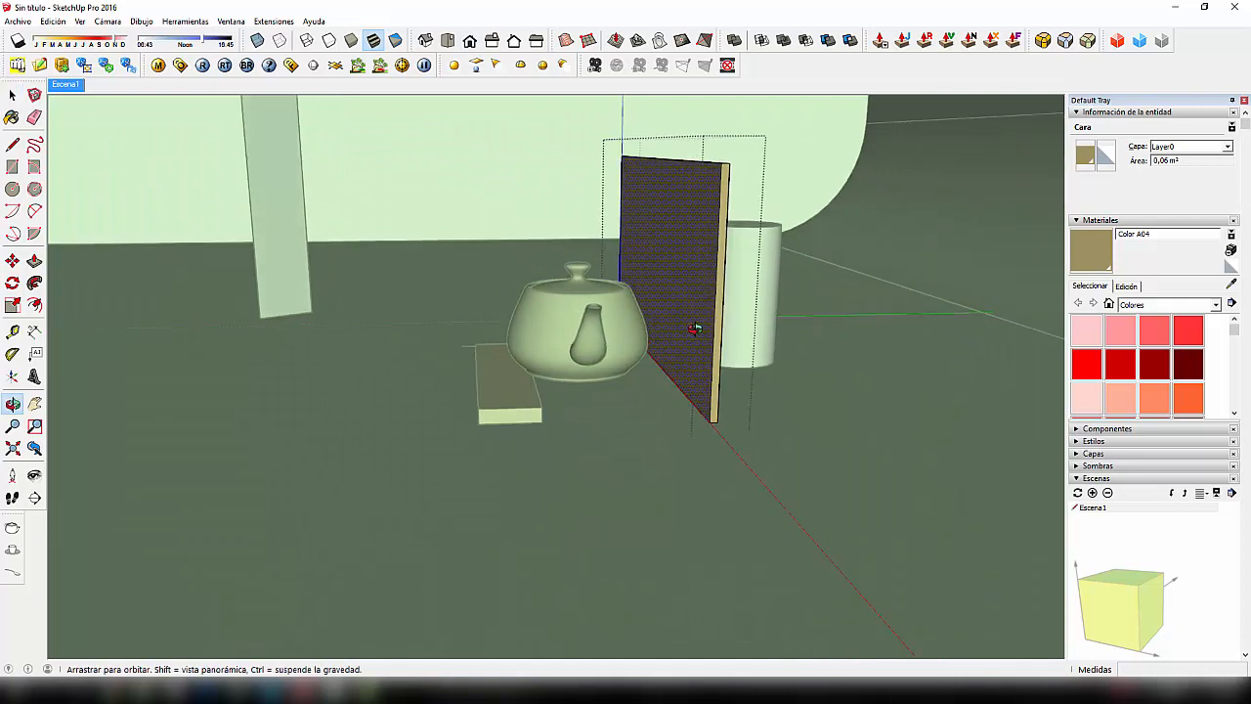
middle_click_drag(661, 333, 698, 290)
scroll(681, 290, "up", 2)
scroll(695, 296, "down", 2)
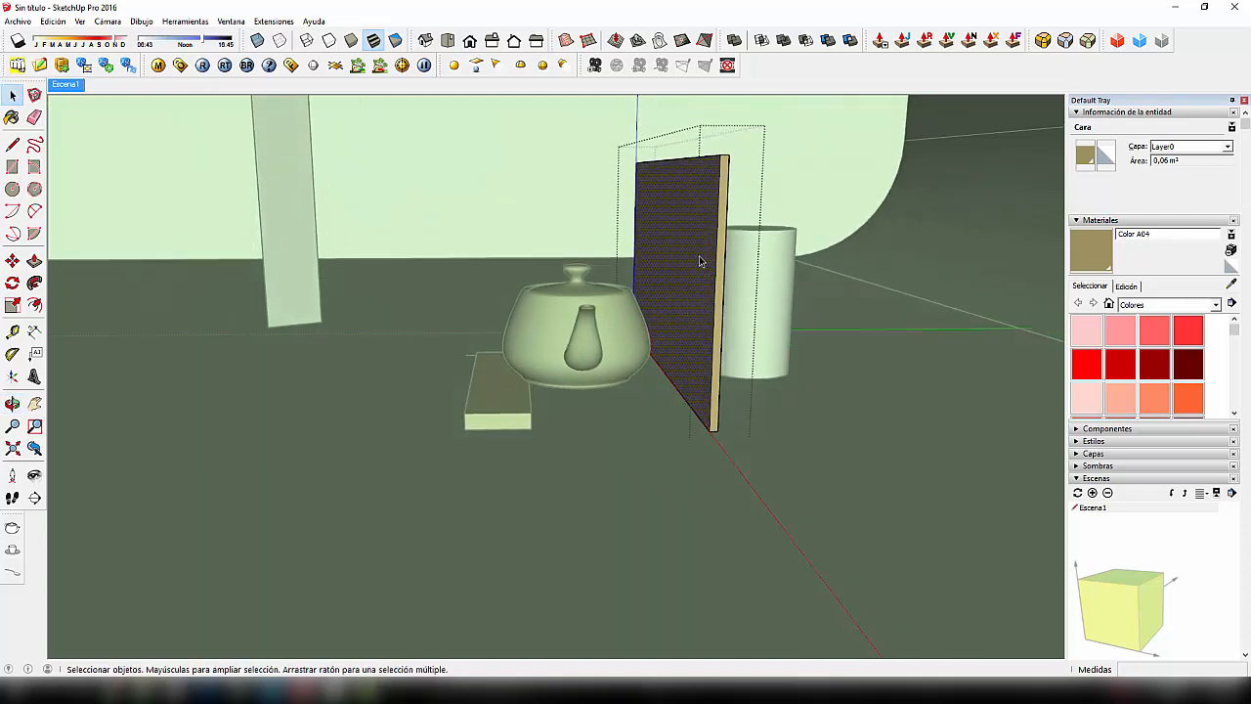
left_click(1106, 155)
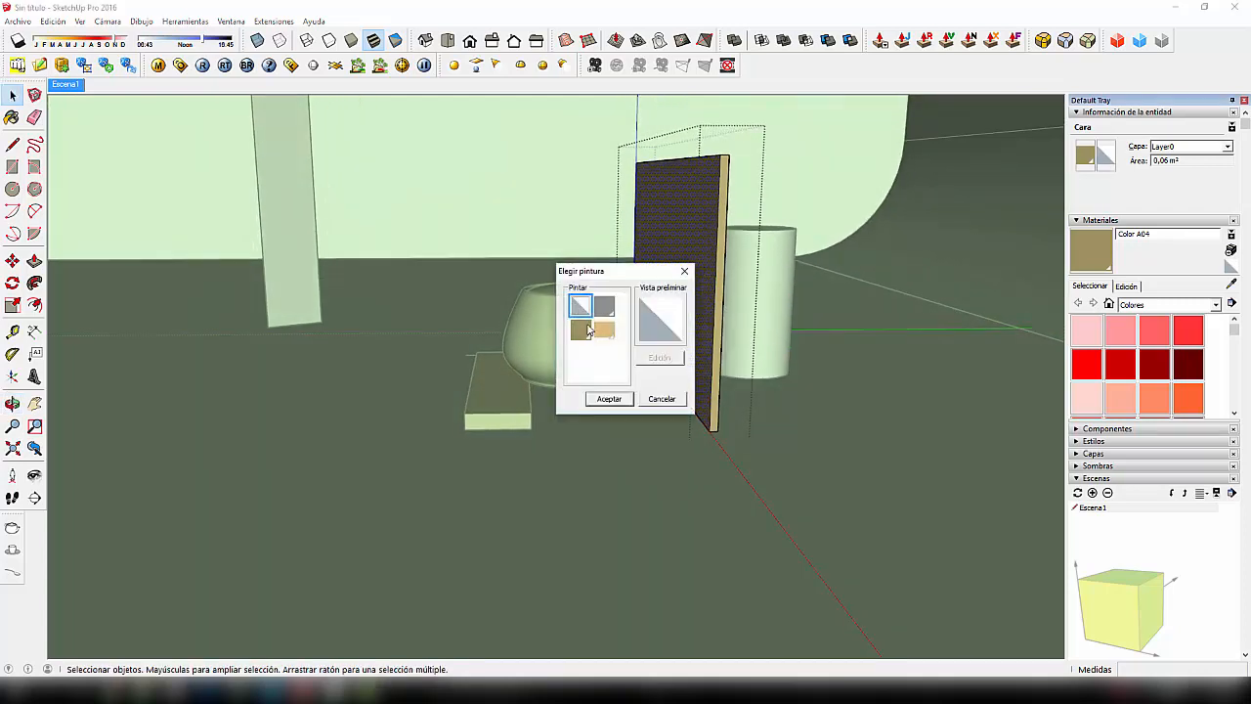
left_click(587, 330)
left_click(609, 399)
Step: Apply Color A04 to the back side of the pane's large face toward the cylinder, and leave the component
middle_click_drag(685, 414, 687, 352)
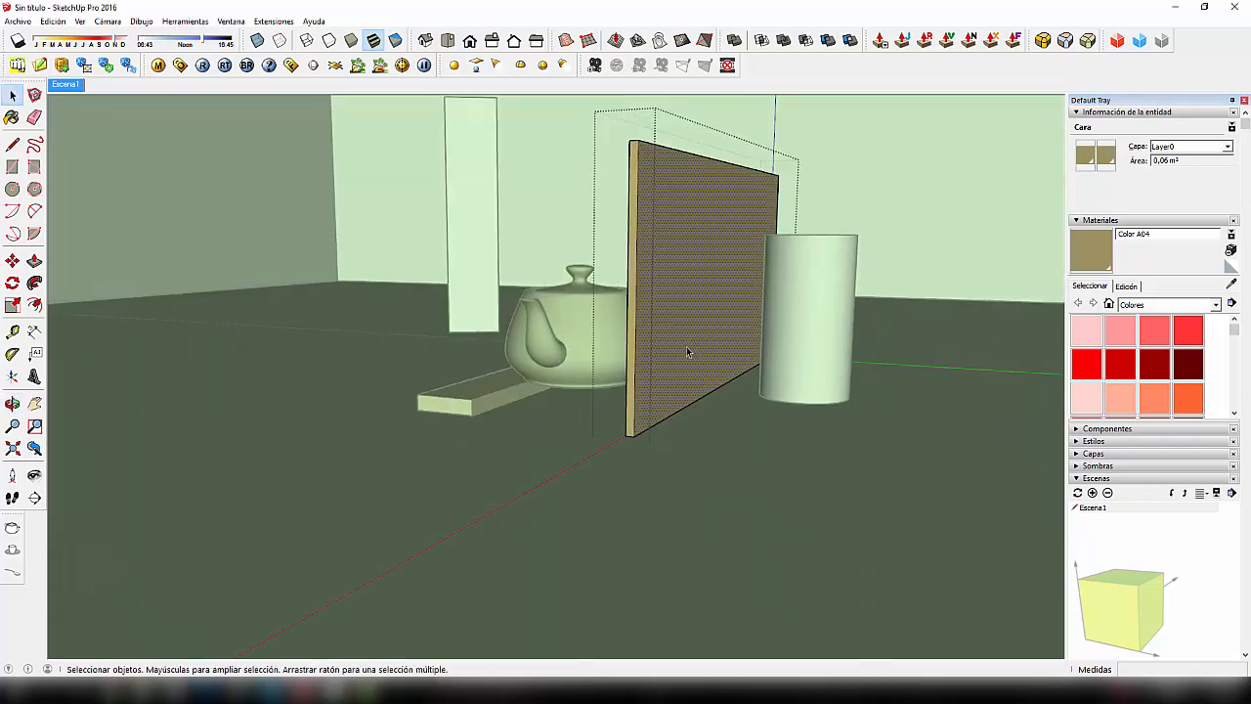
left_click(1106, 155)
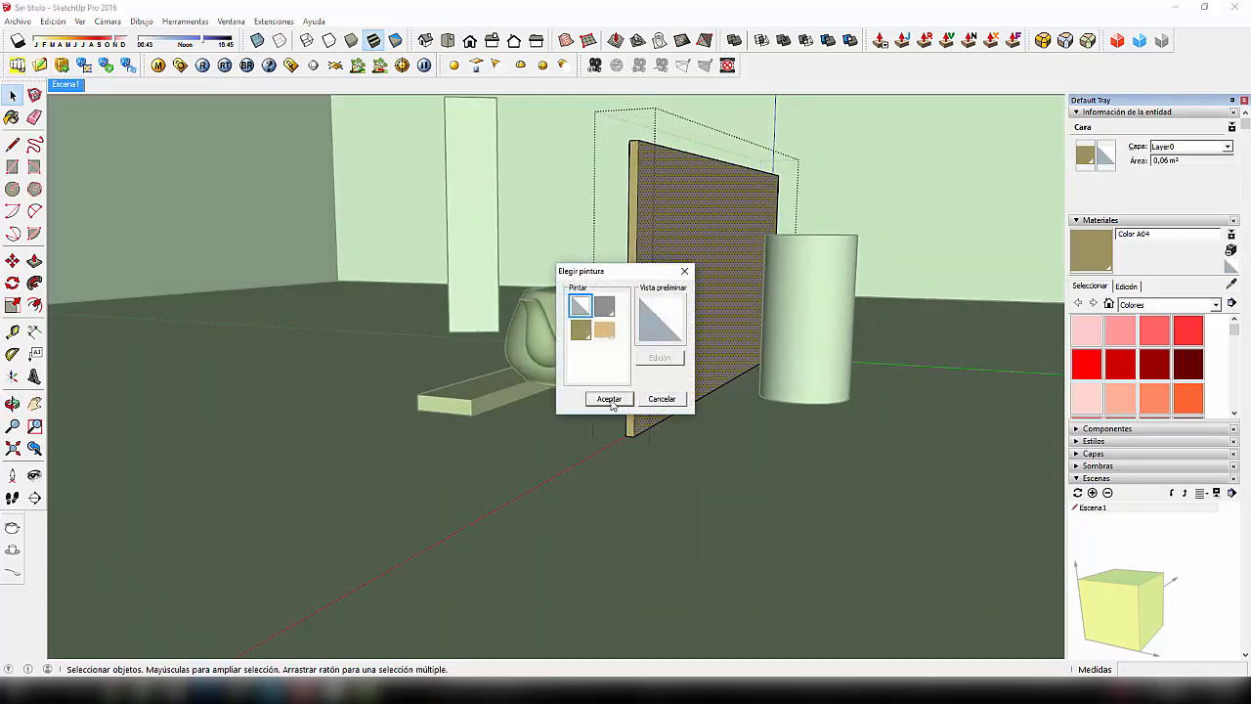
left_click(609, 399)
middle_click_drag(708, 355, 650, 391)
left_click(1105, 159)
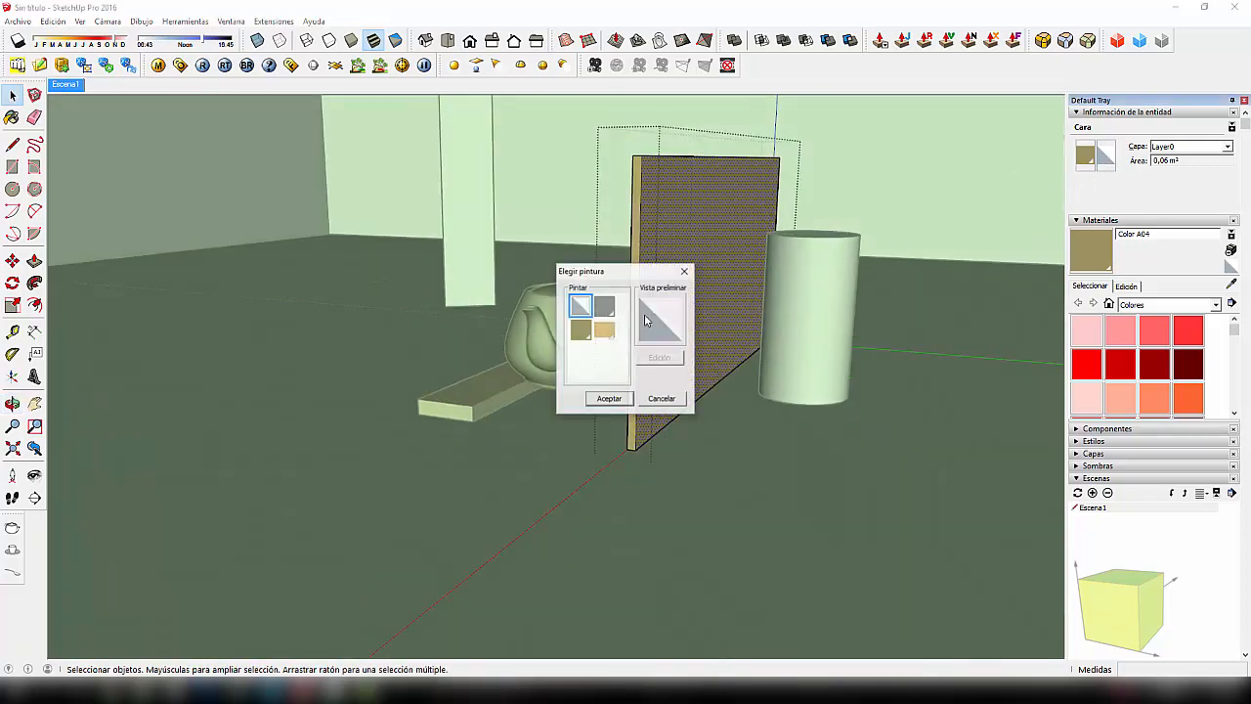
left_click(590, 342)
left_click(622, 402)
left_click(782, 435)
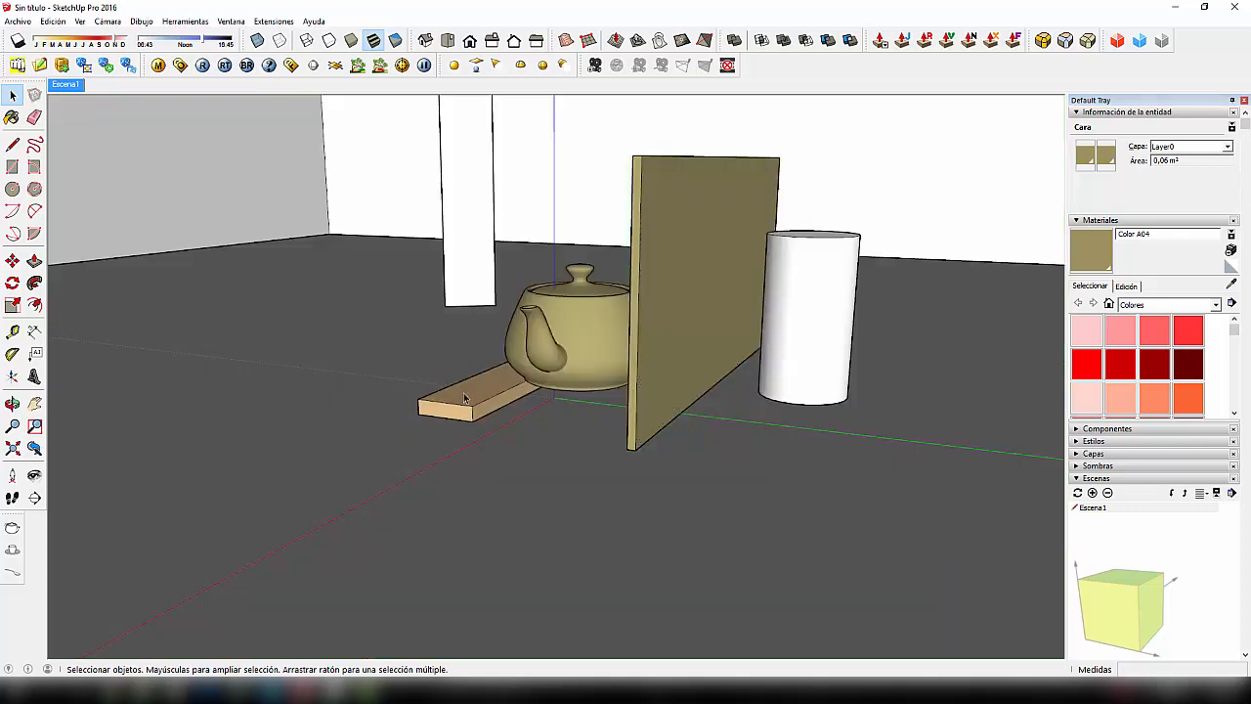
Step: Restore the Escena1 view, run a V-Ray render of it and view the result at 100%
middle_click_drag(465, 395, 751, 431)
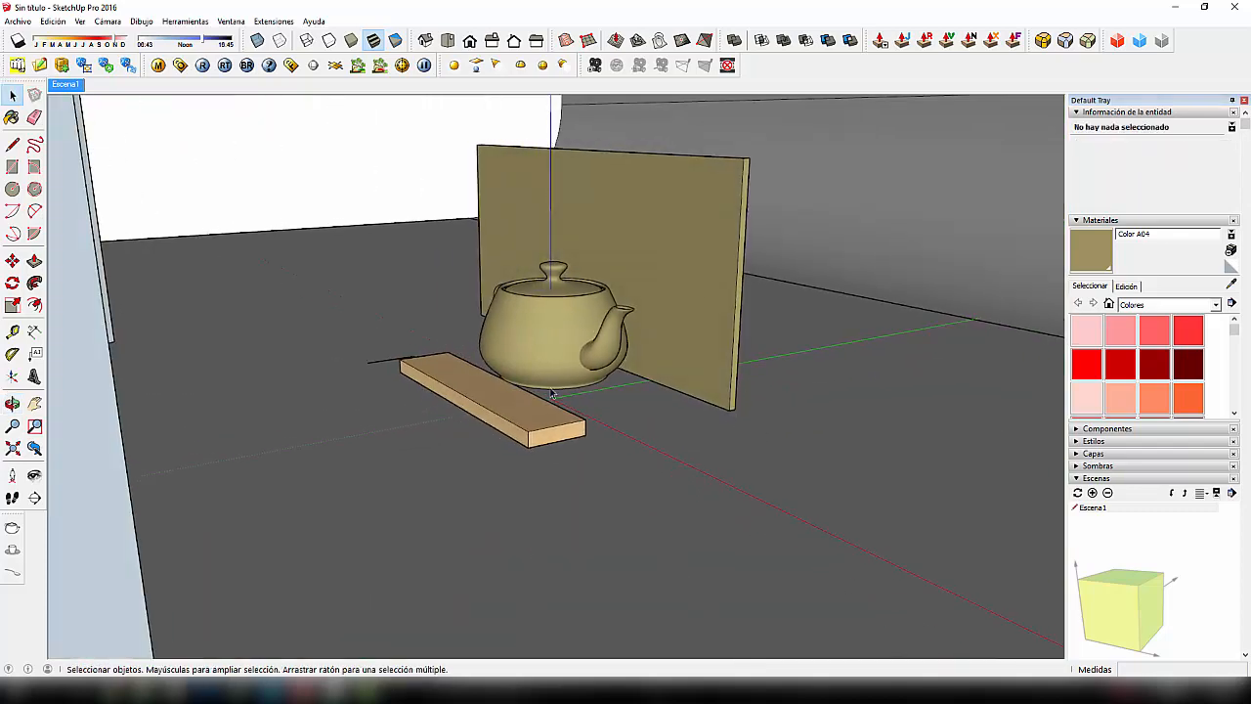
middle_click_drag(552, 393, 780, 298)
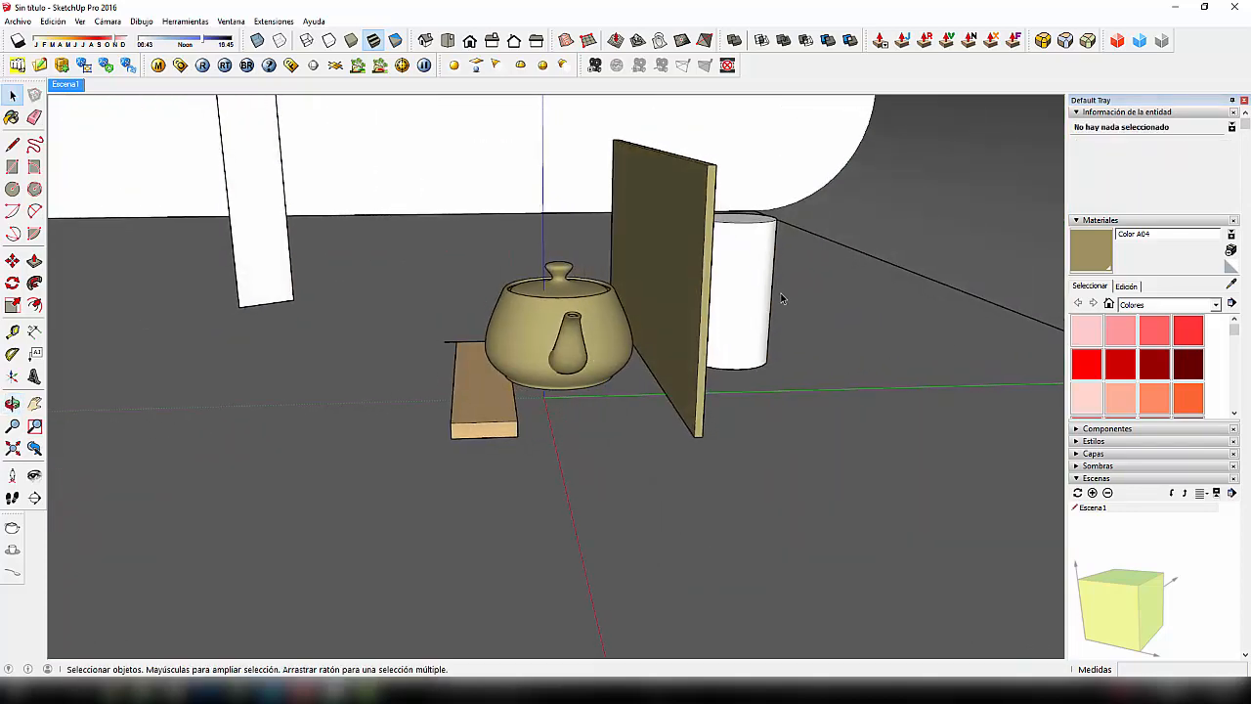
left_click(76, 88)
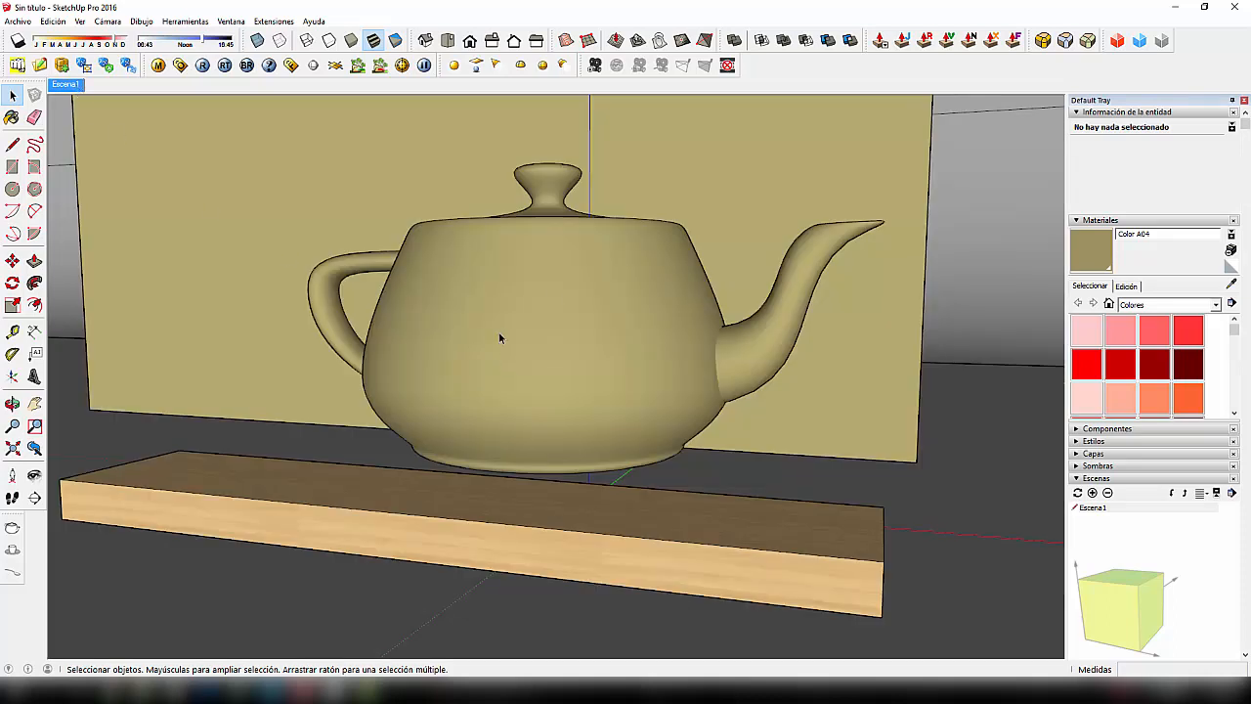
left_click(203, 64)
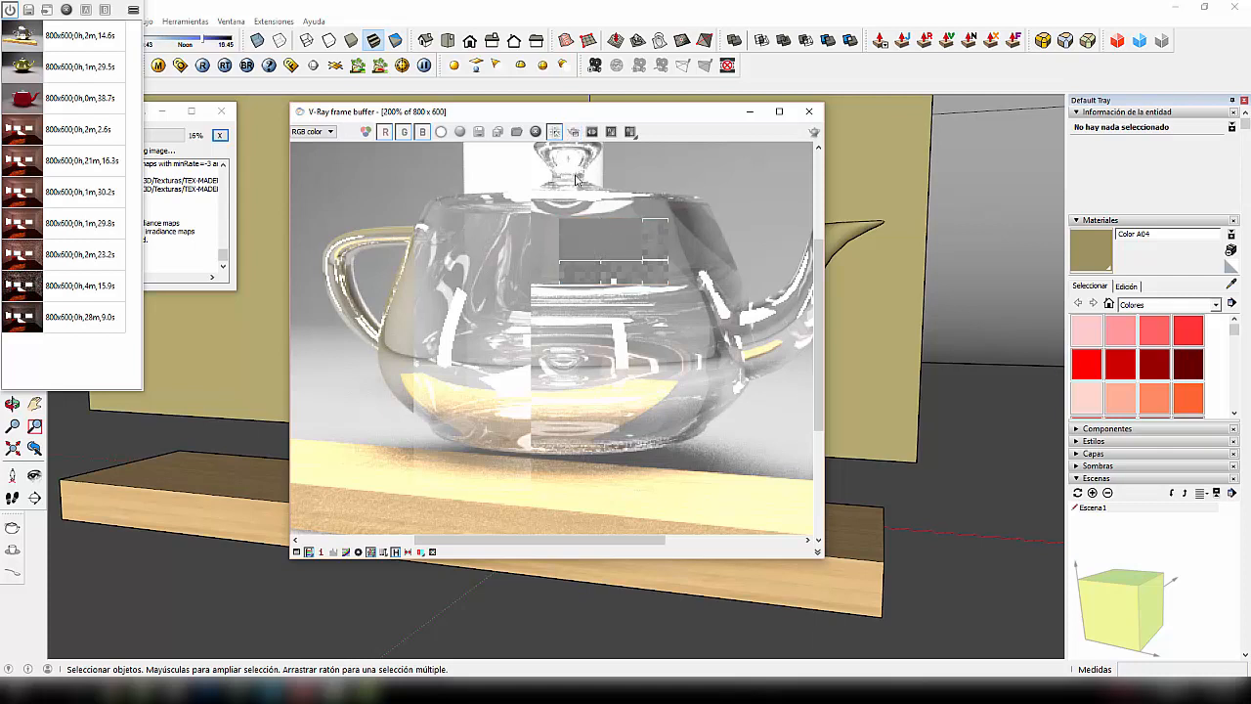
scroll(653, 277, "down", 2)
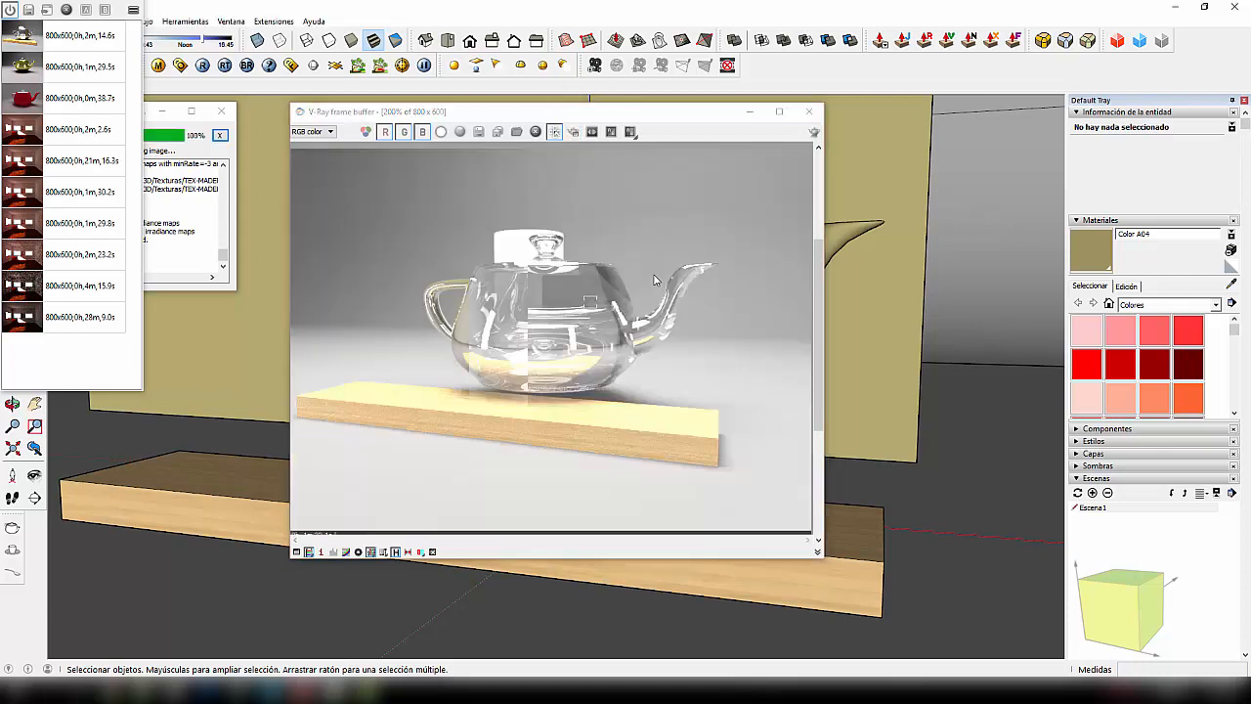
scroll(653, 279, "up", 1)
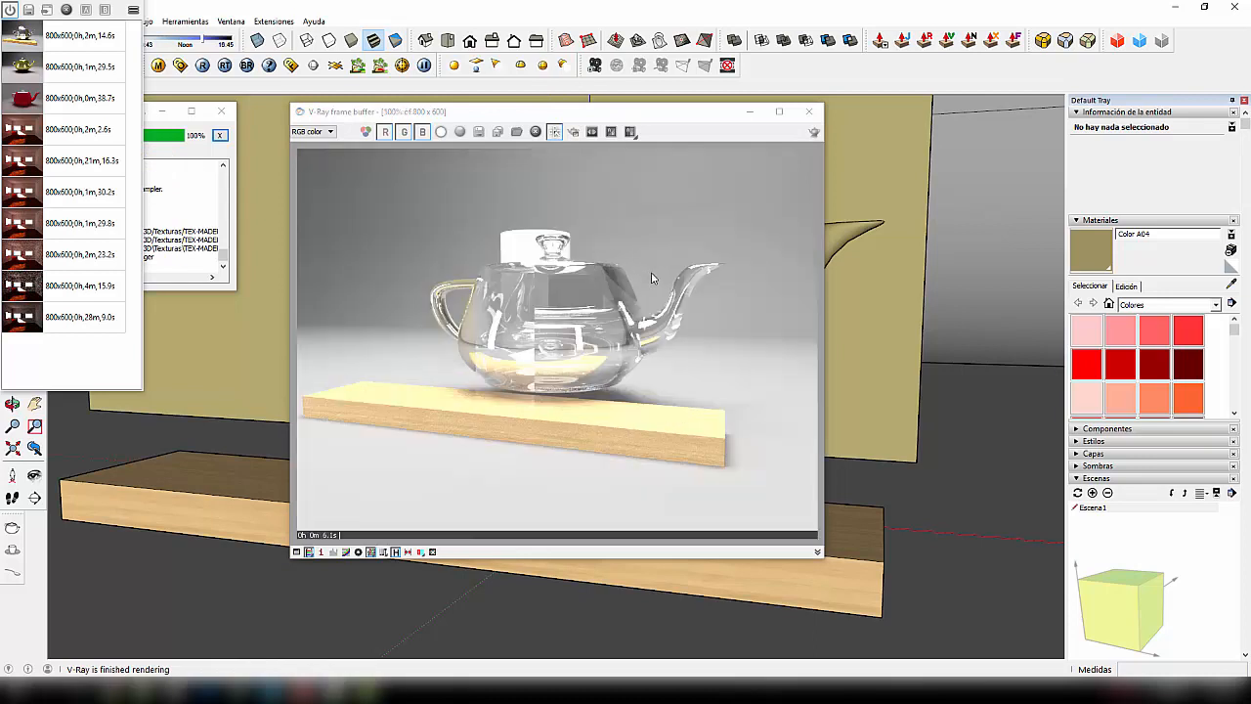
Step: Render the teapot with the glass pane, and check Color A04's refraction IOR and the Fresnel map of its reflection
left_click(813, 134)
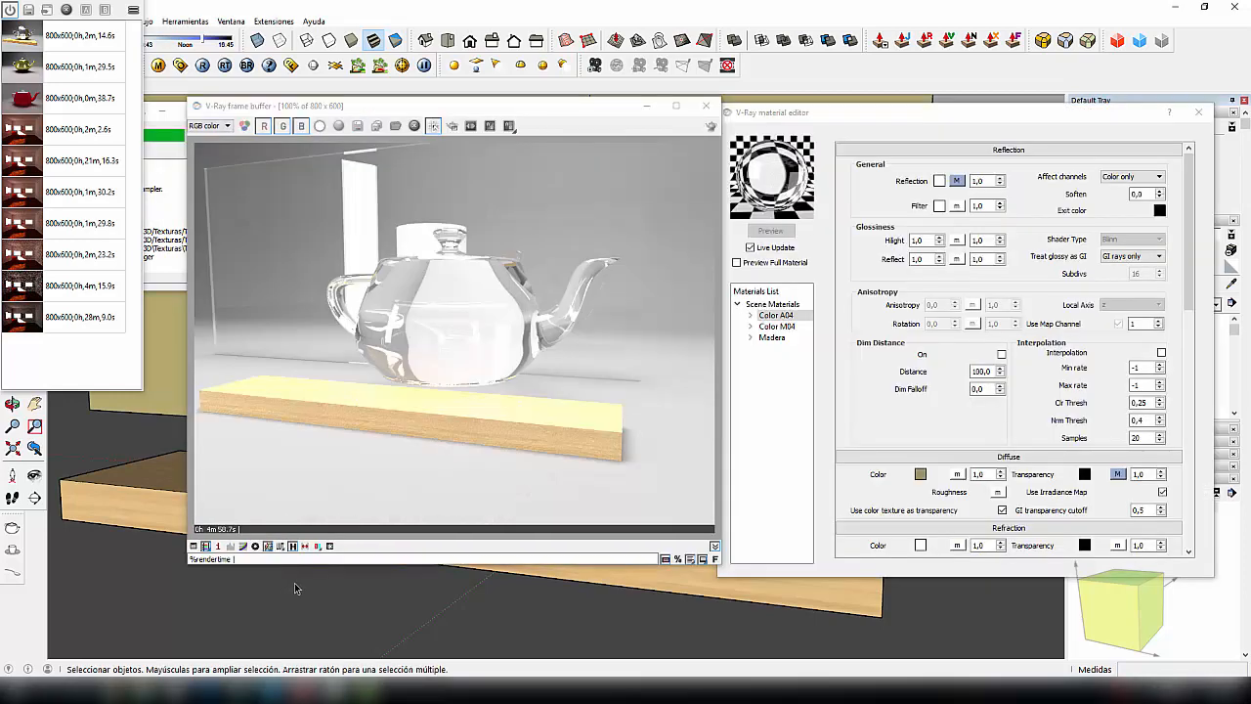
scroll(946, 381, "down", 3)
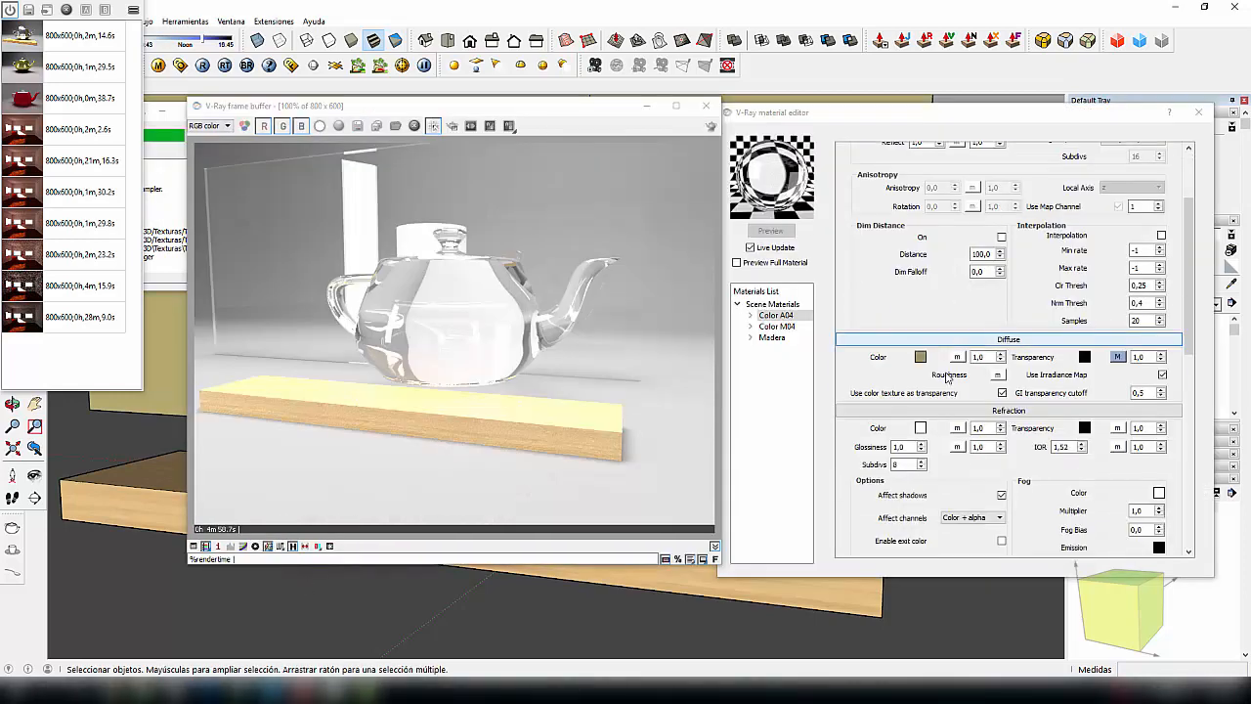
double_click(1063, 329)
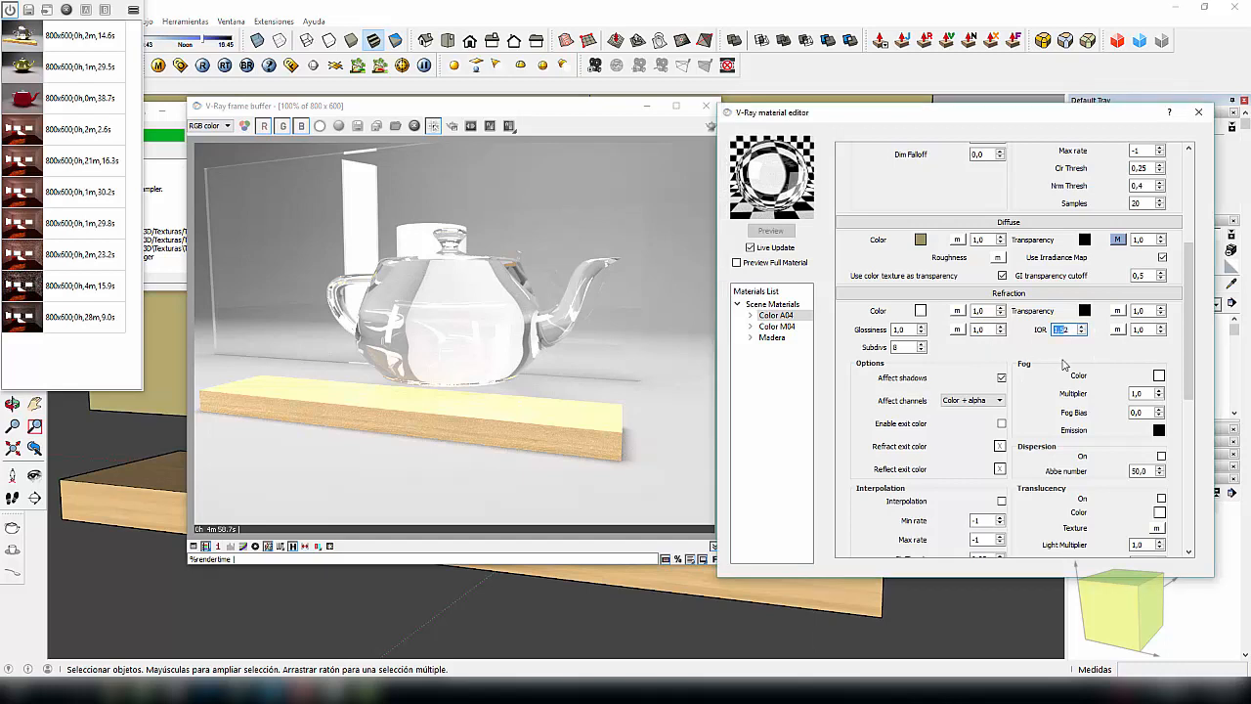
scroll(1063, 363, "up", 1)
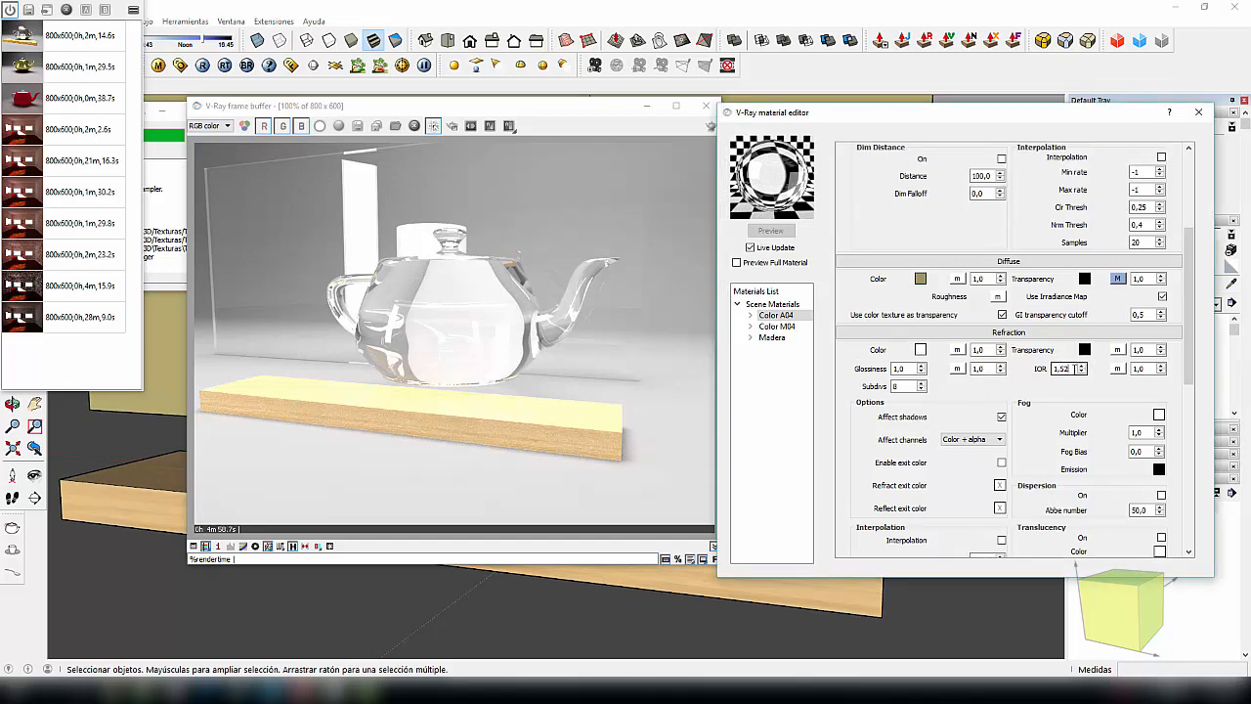
scroll(987, 325, "up", 3)
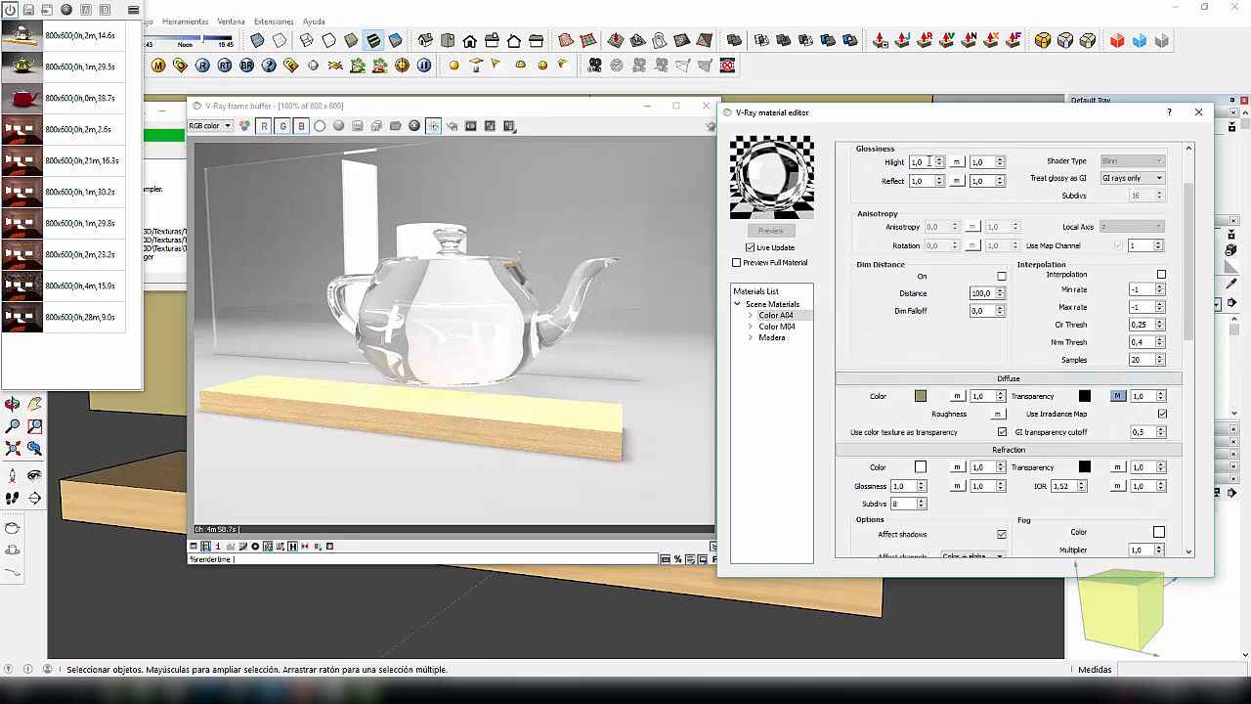
scroll(961, 182, "up", 2)
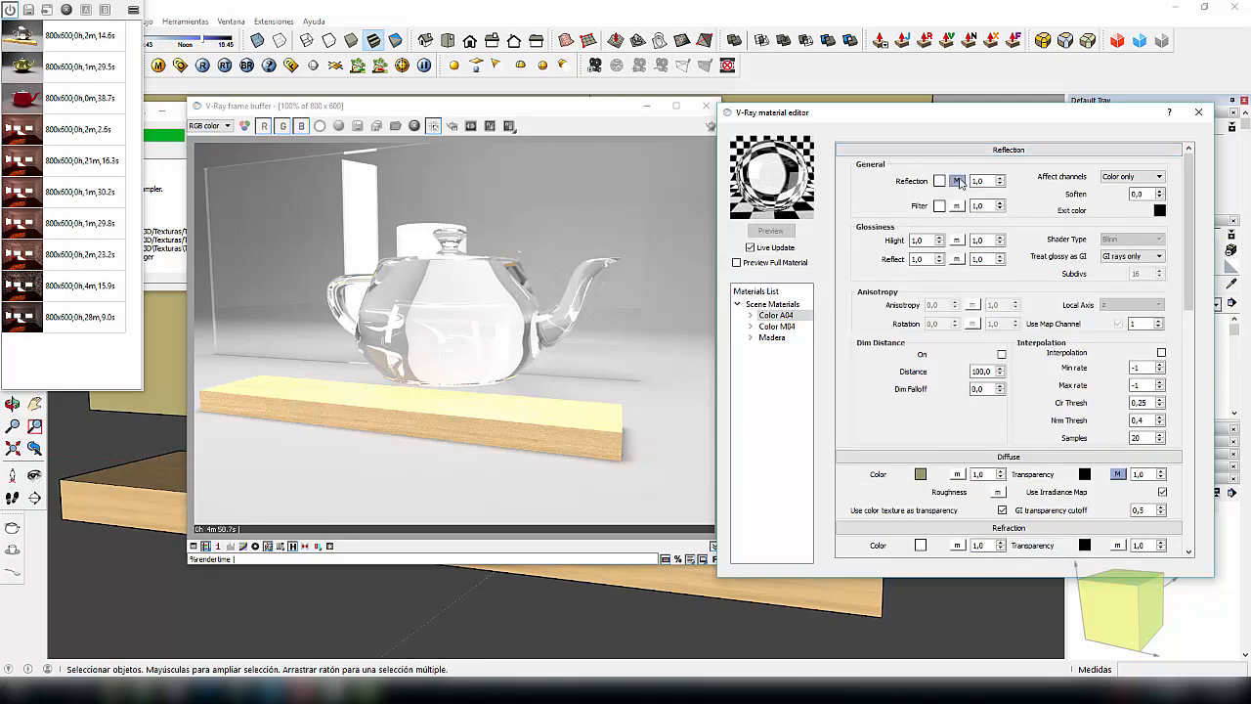
left_click(958, 180)
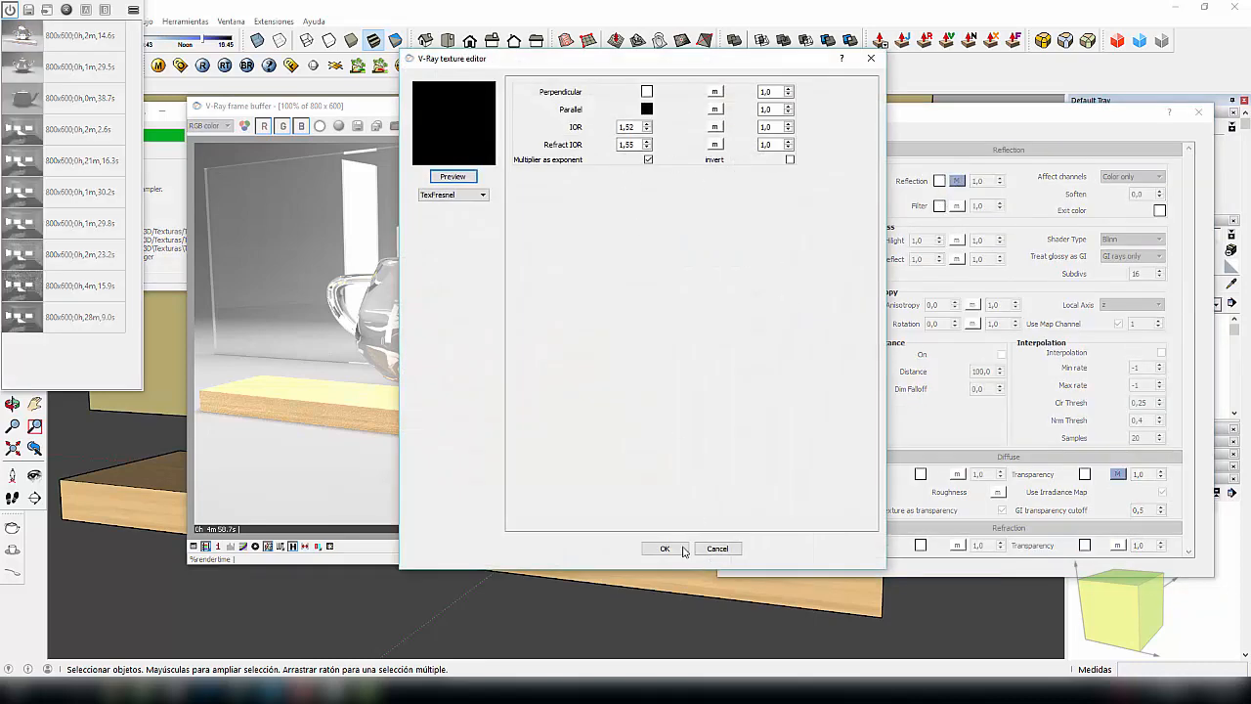
left_click(717, 550)
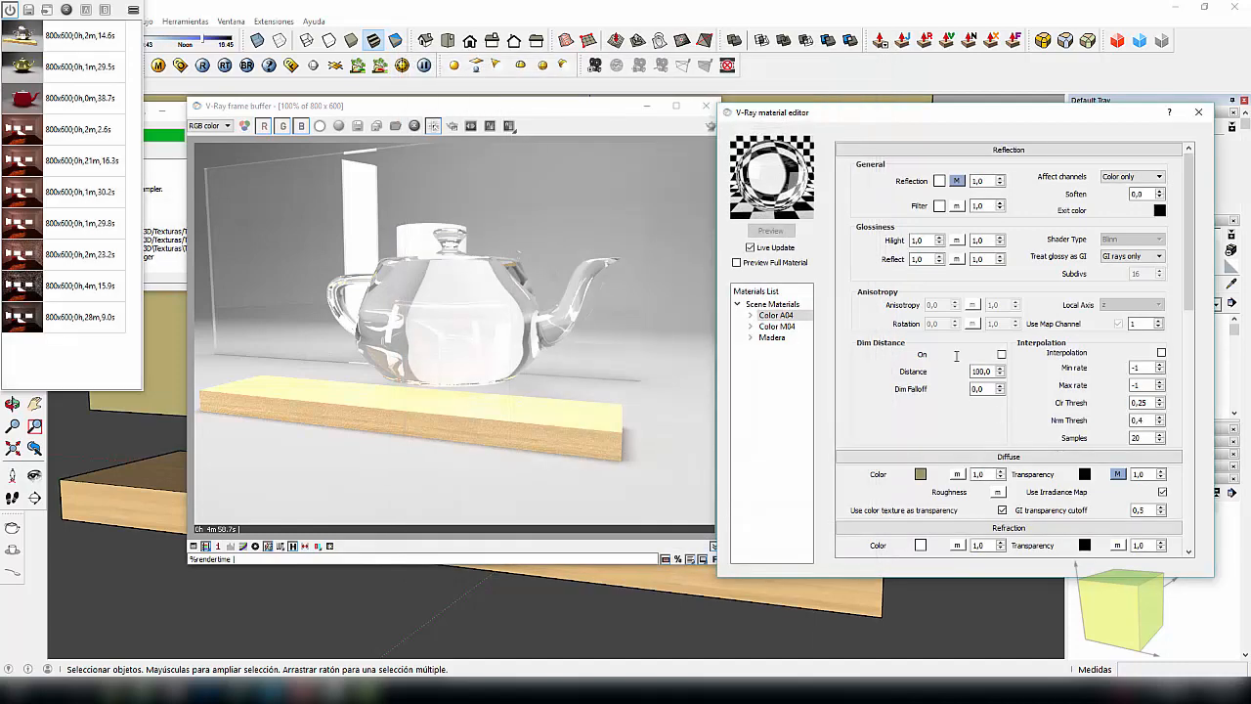
left_click(173, 503)
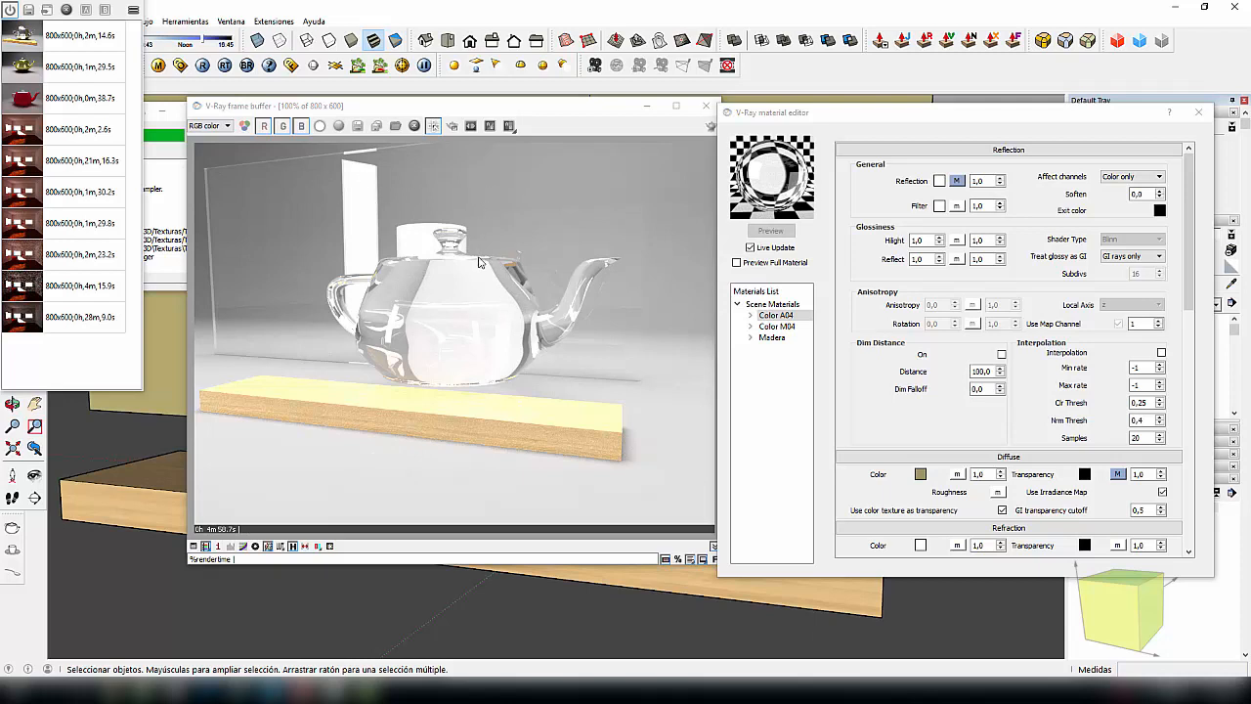
left_click_drag(982, 120, 1007, 111)
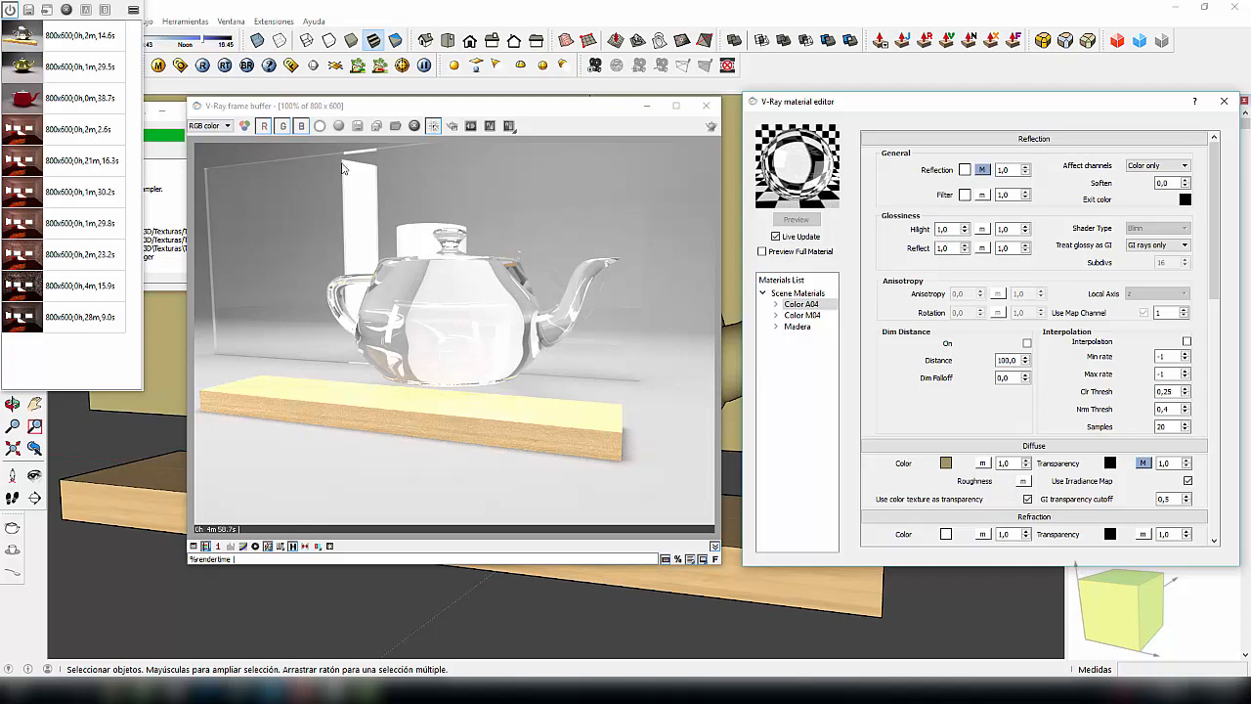
left_click(665, 404)
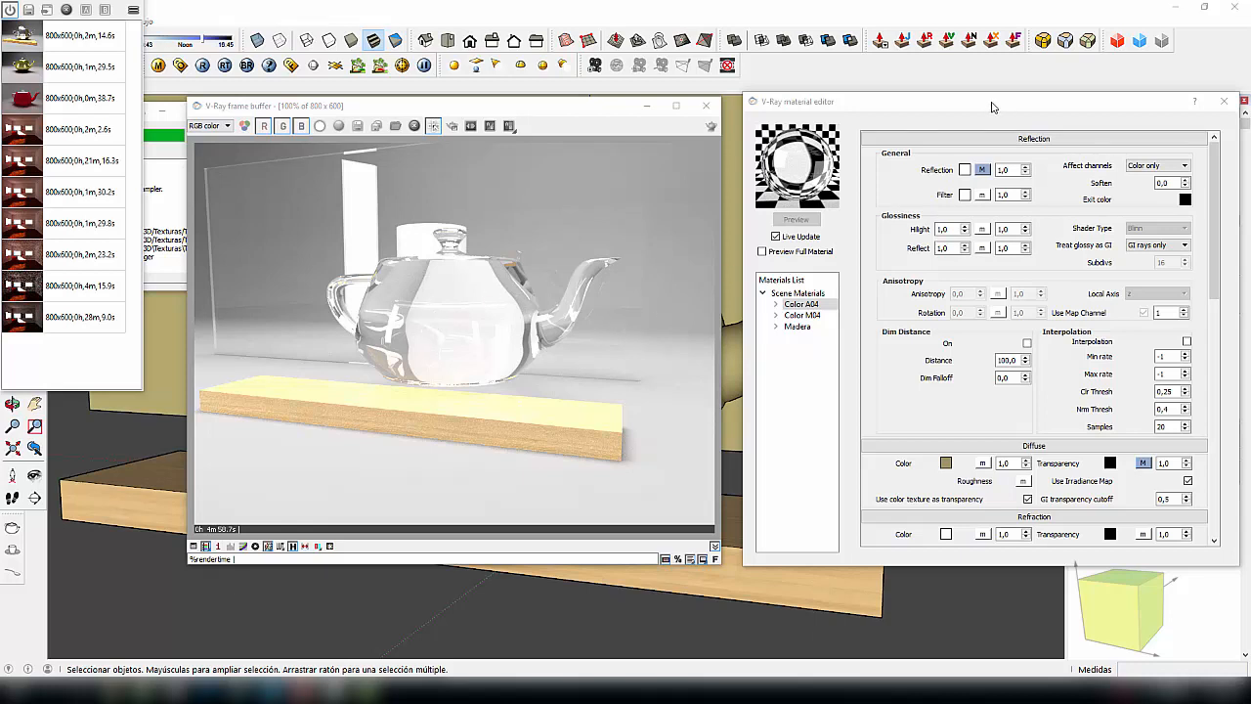
Step: Set Color A04's refraction color to a saturated yellow, RGB 255, 203, 2
left_click_drag(997, 103, 977, 80)
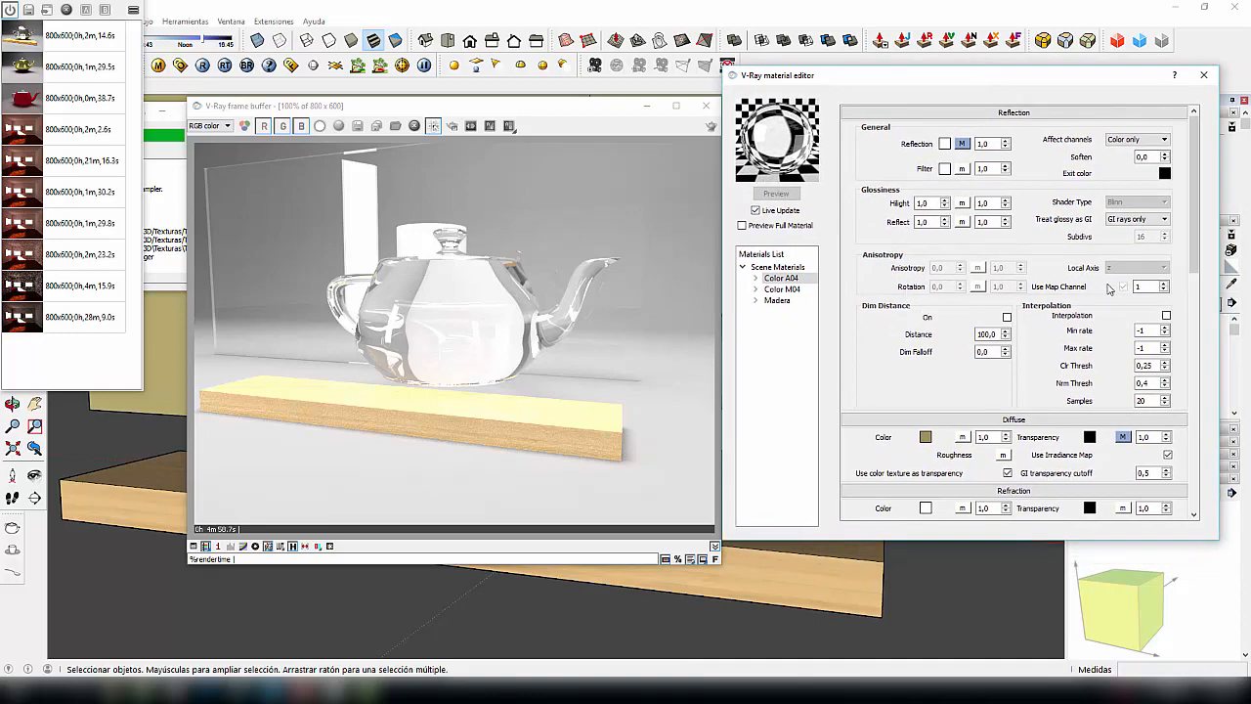
left_click_drag(1200, 213, 1197, 283)
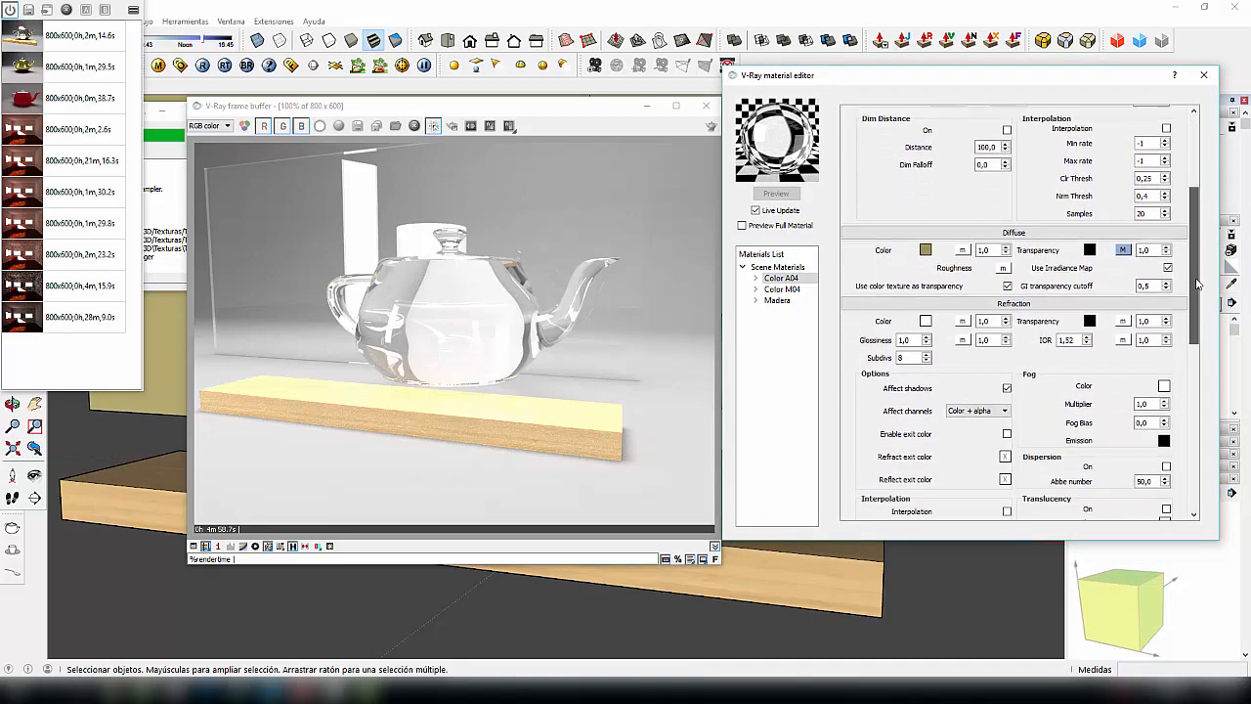
left_click(925, 321)
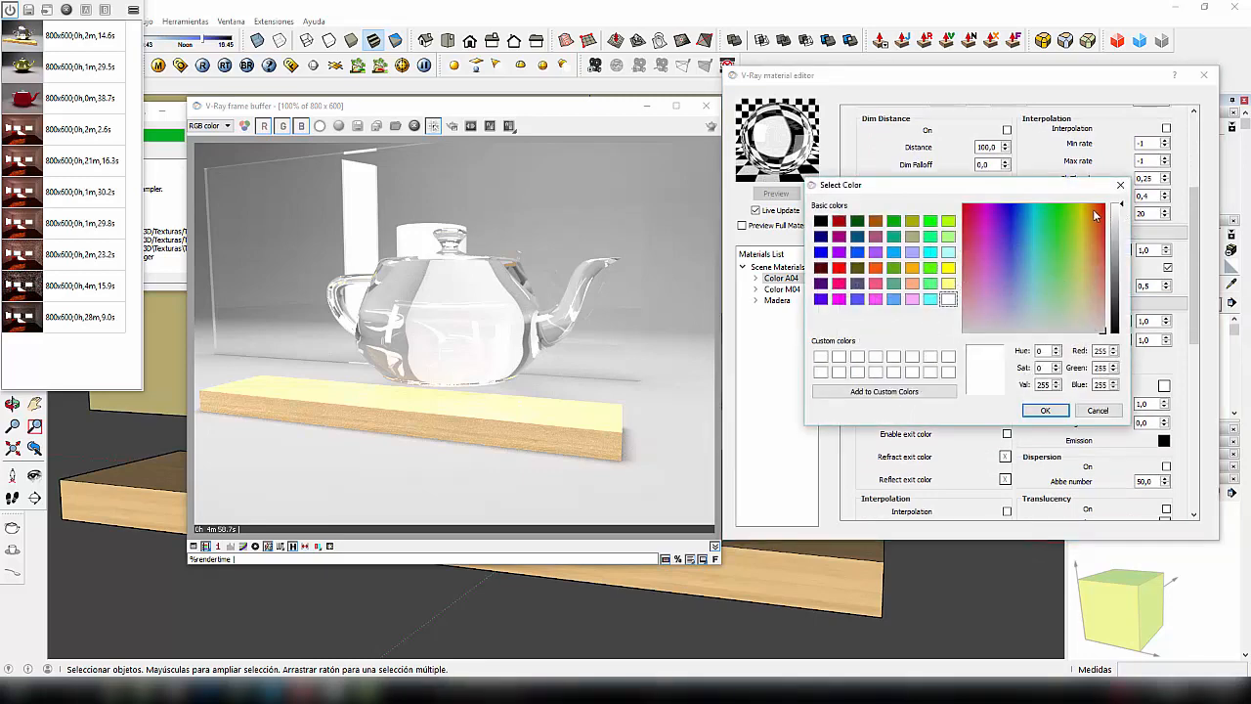
left_click(1089, 211)
left_click_drag(1086, 203, 1086, 203)
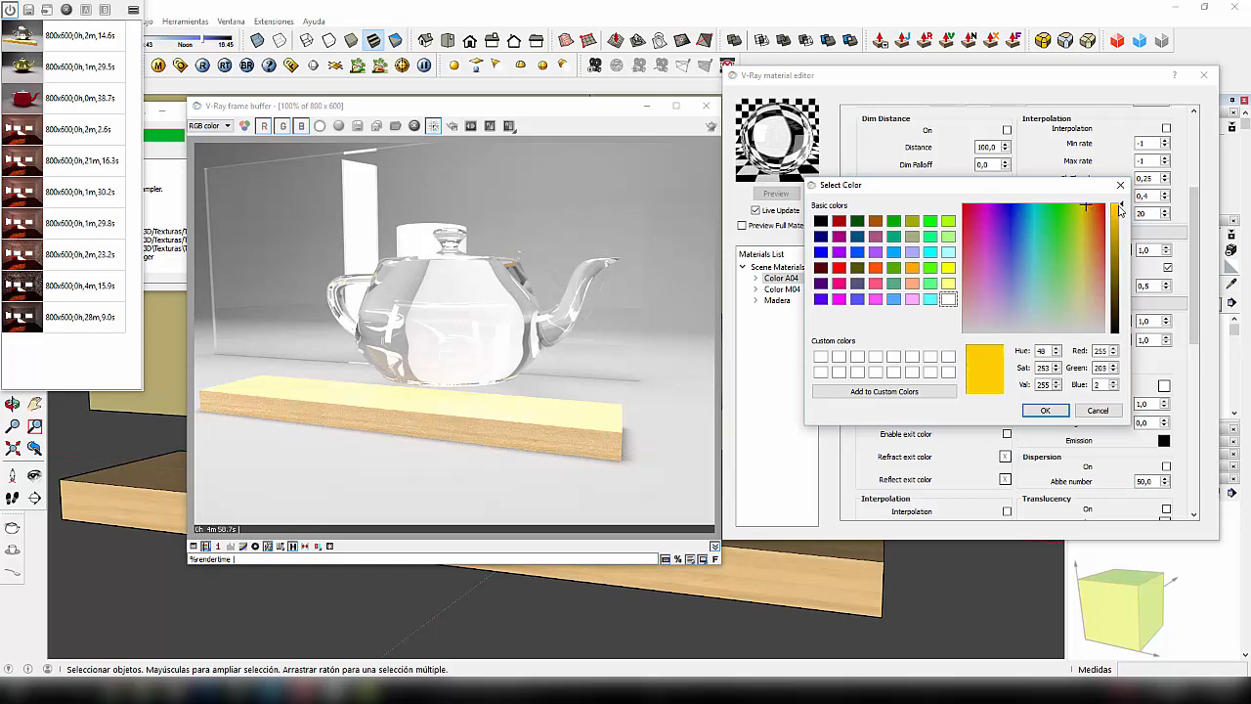
left_click(1045, 409)
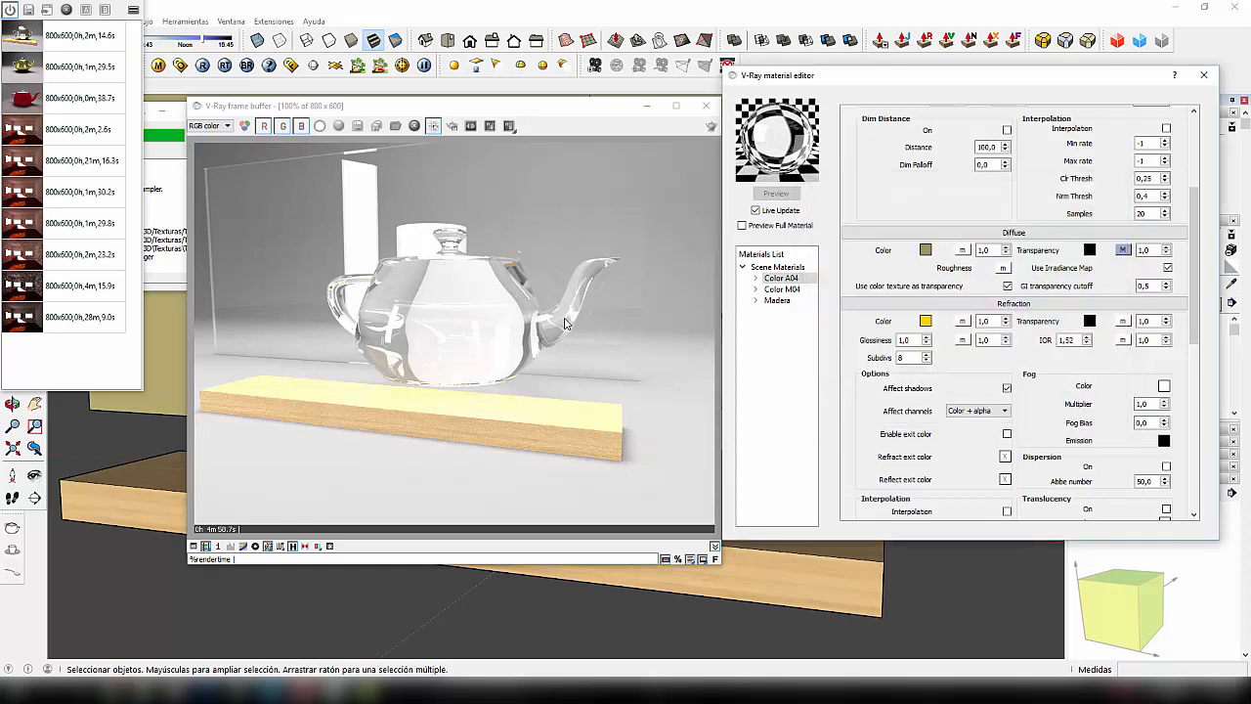
Step: Define a narrow render region over the glass pane, the cylinder's edge and the teapot's shoulder near the handle, and render it
left_click(434, 125)
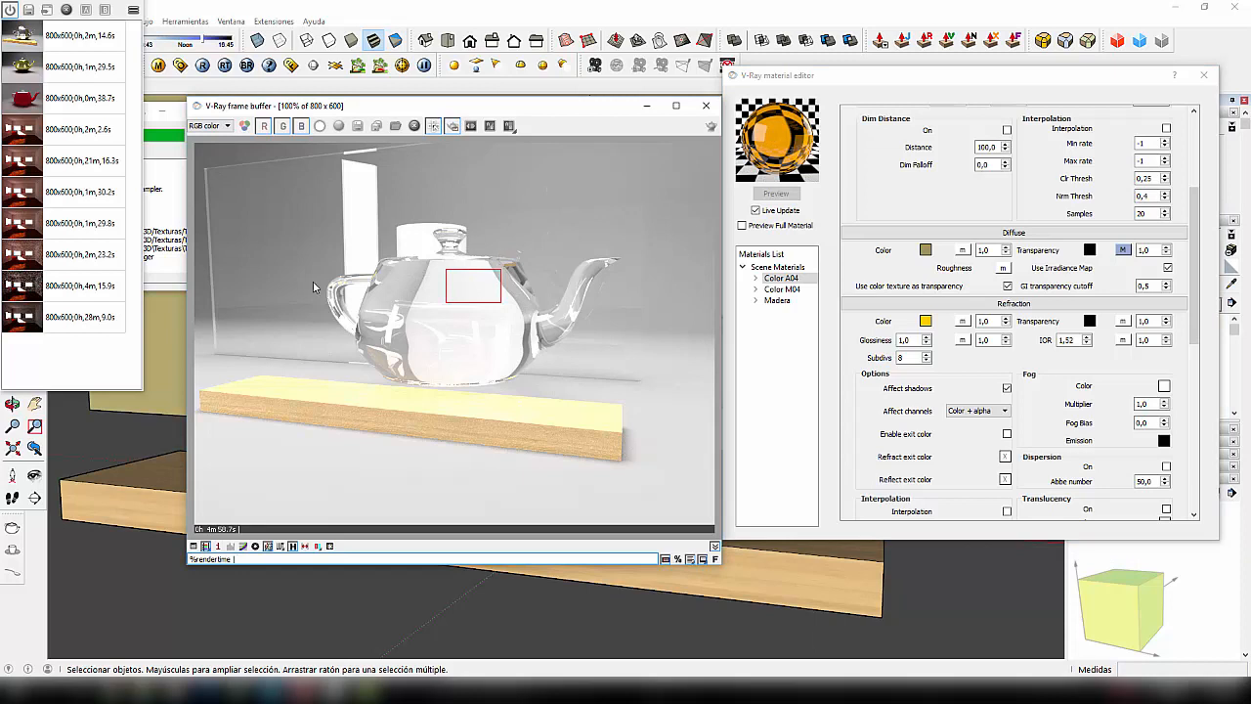
left_click_drag(364, 204, 414, 299)
left_click(702, 129)
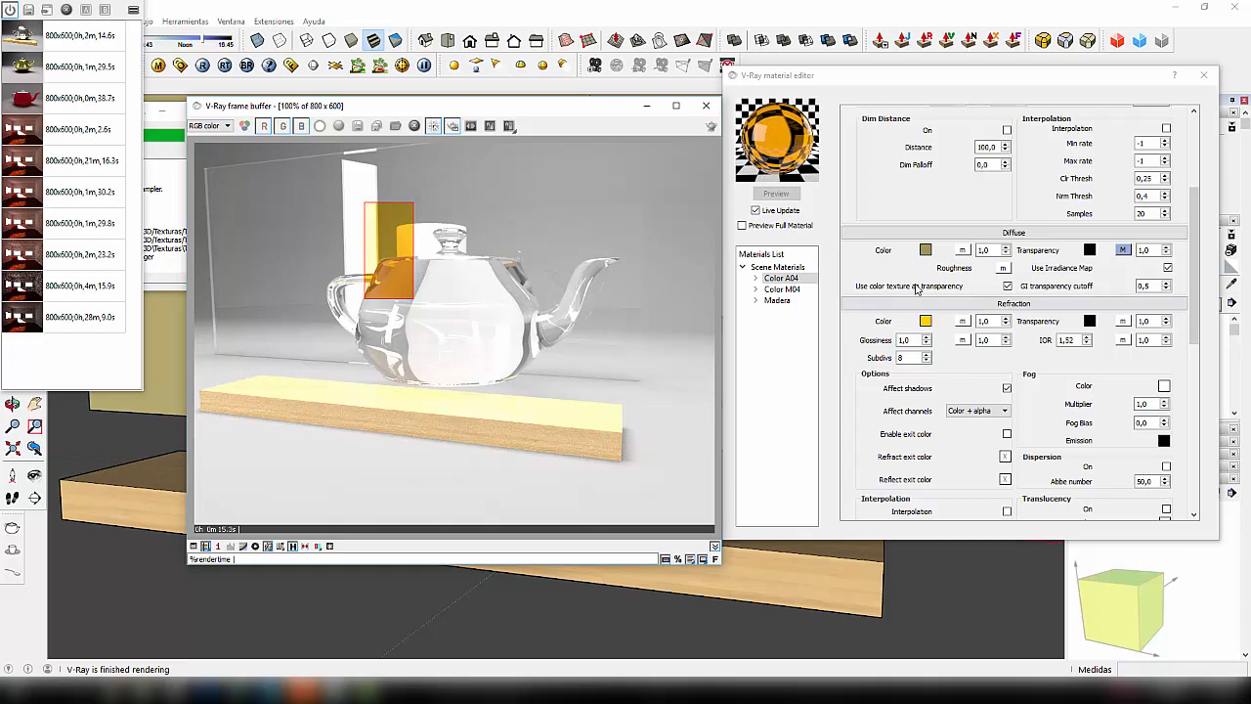
Step: Reset Color A04's refraction color to white, RGB 255, 255, 255
left_click(925, 321)
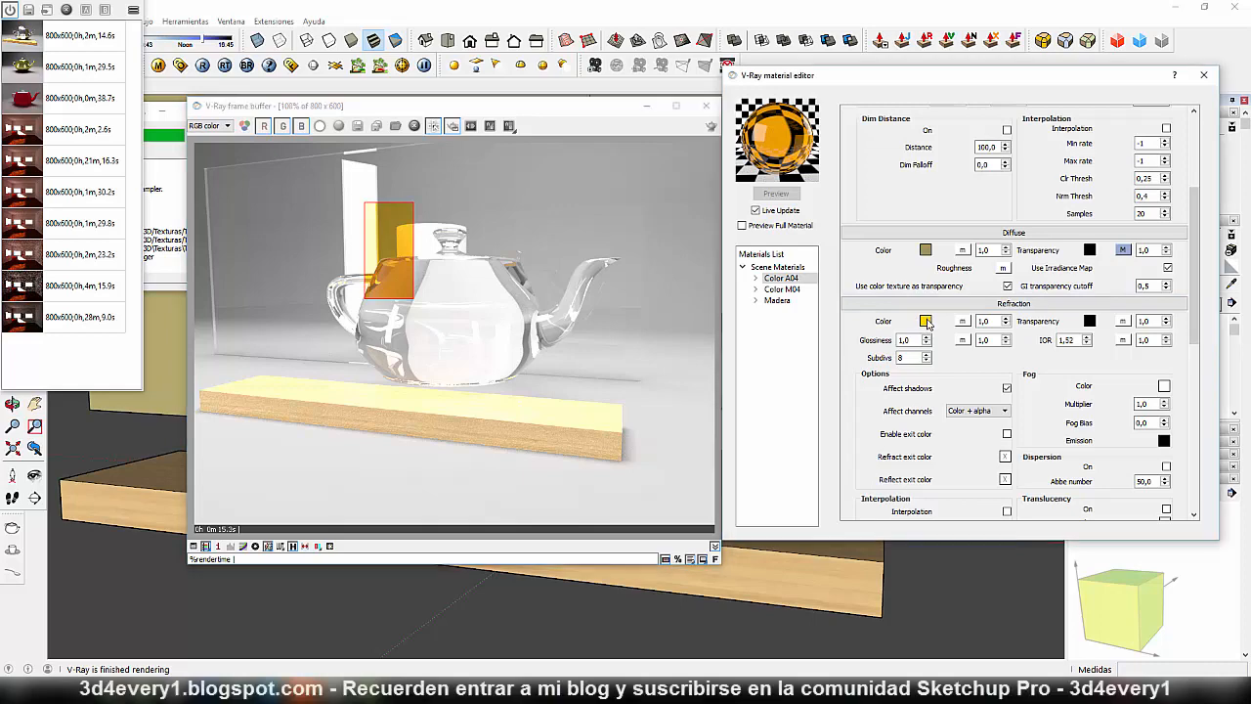
left_click(948, 299)
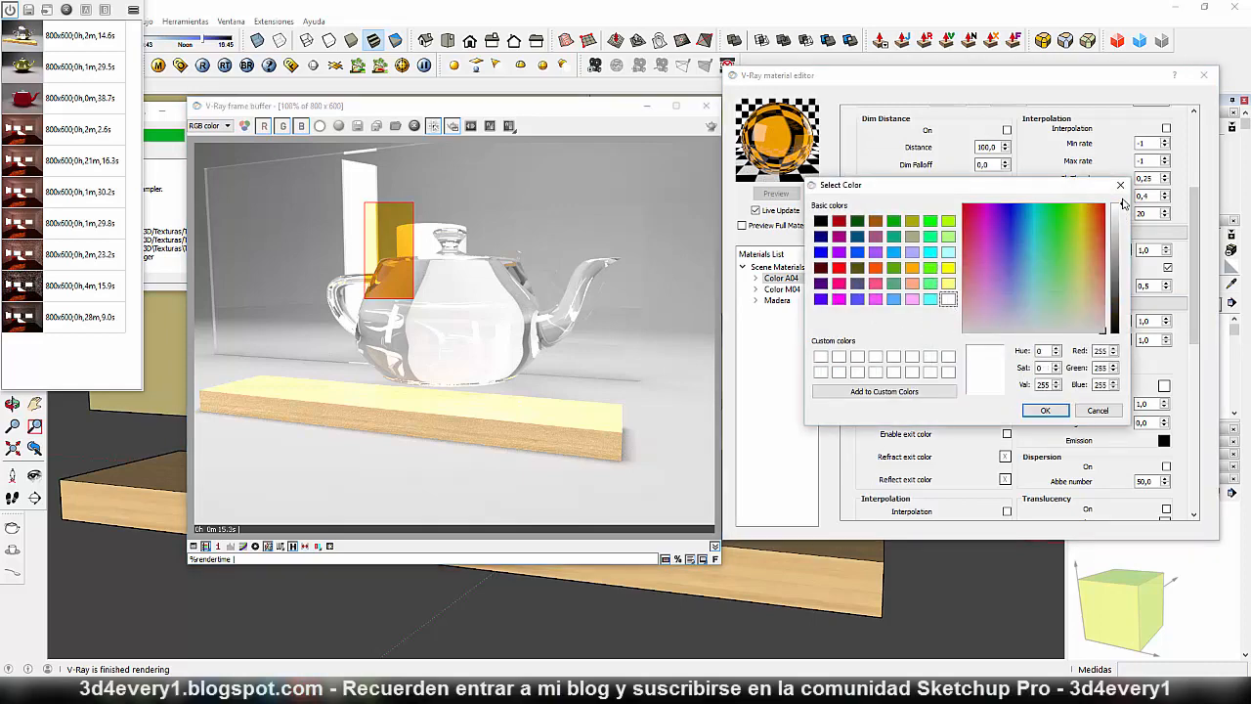
left_click(1043, 411)
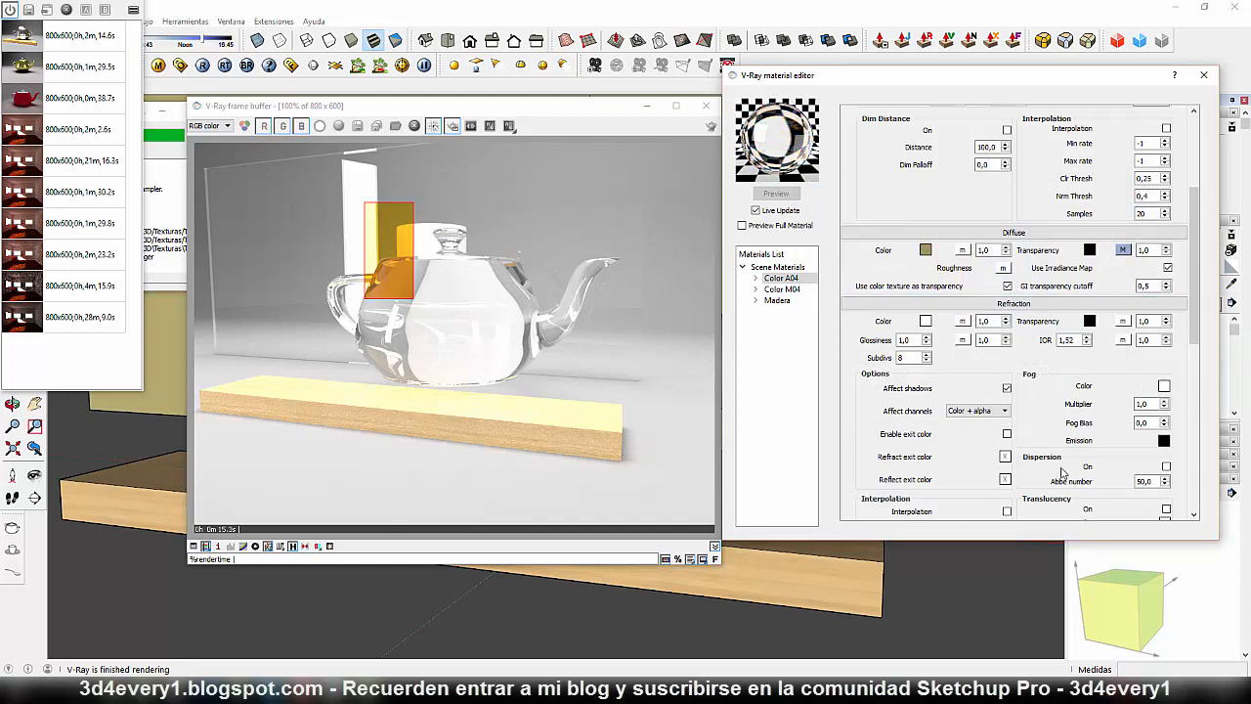
Step: Set the fog color in Color A04's refraction settings to a pale orange, about RGB 255, 242, 217
left_click(1164, 386)
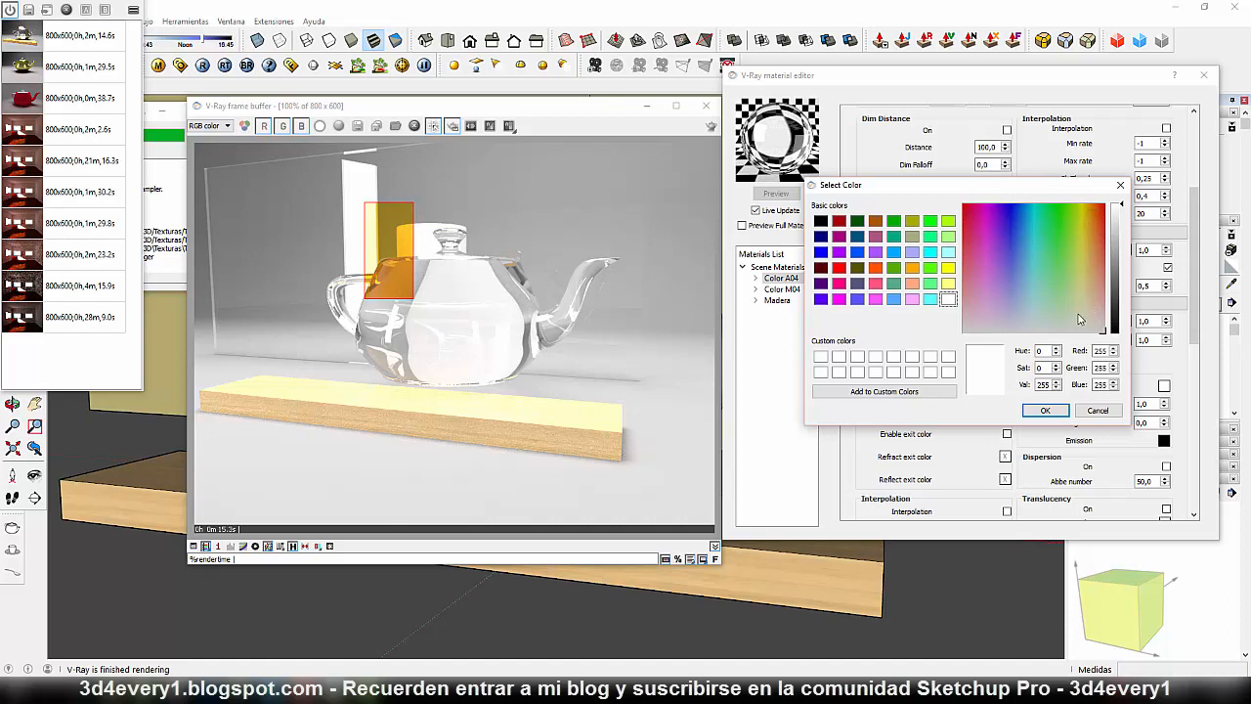
left_click(1092, 208)
left_click(1093, 209)
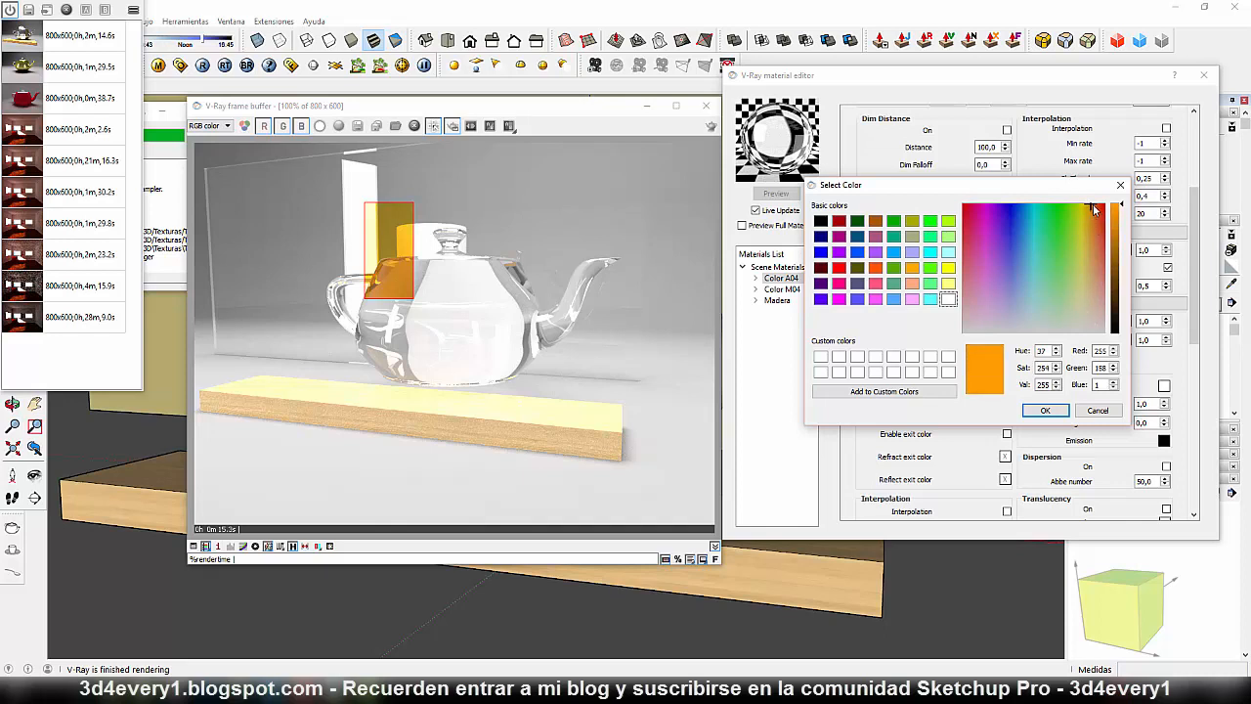
left_click(1091, 317)
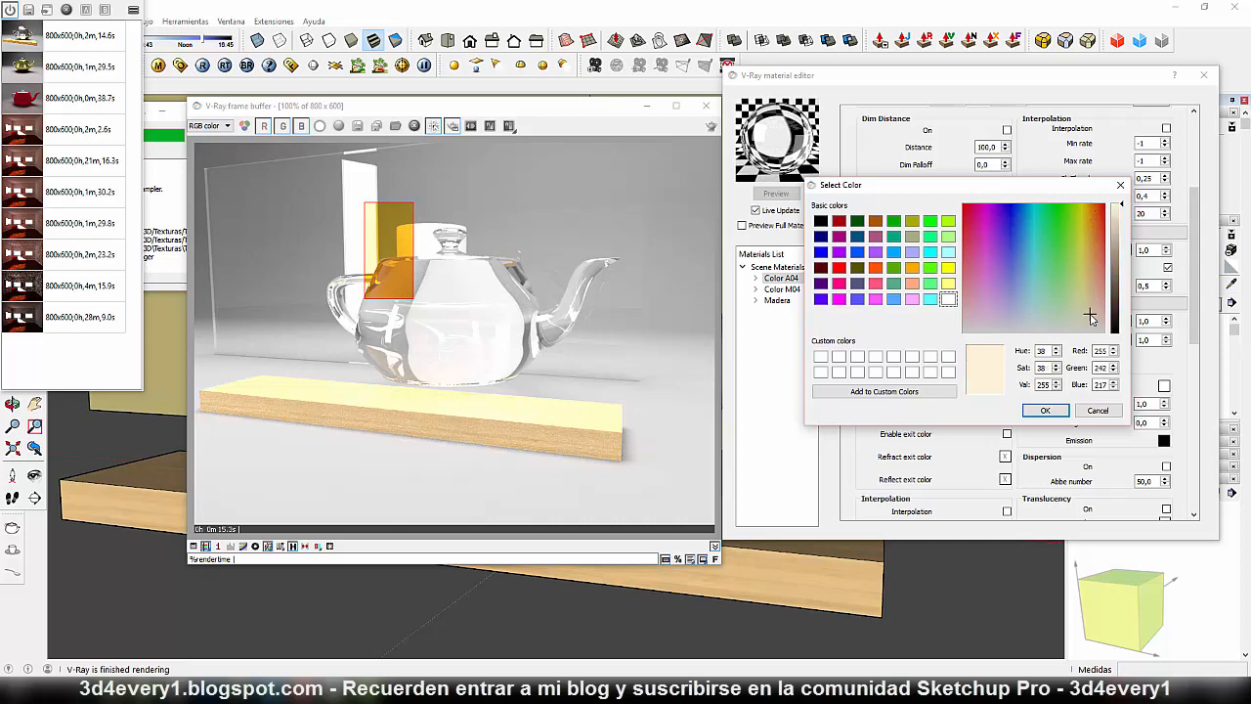
left_click(1091, 313)
left_click(1045, 410)
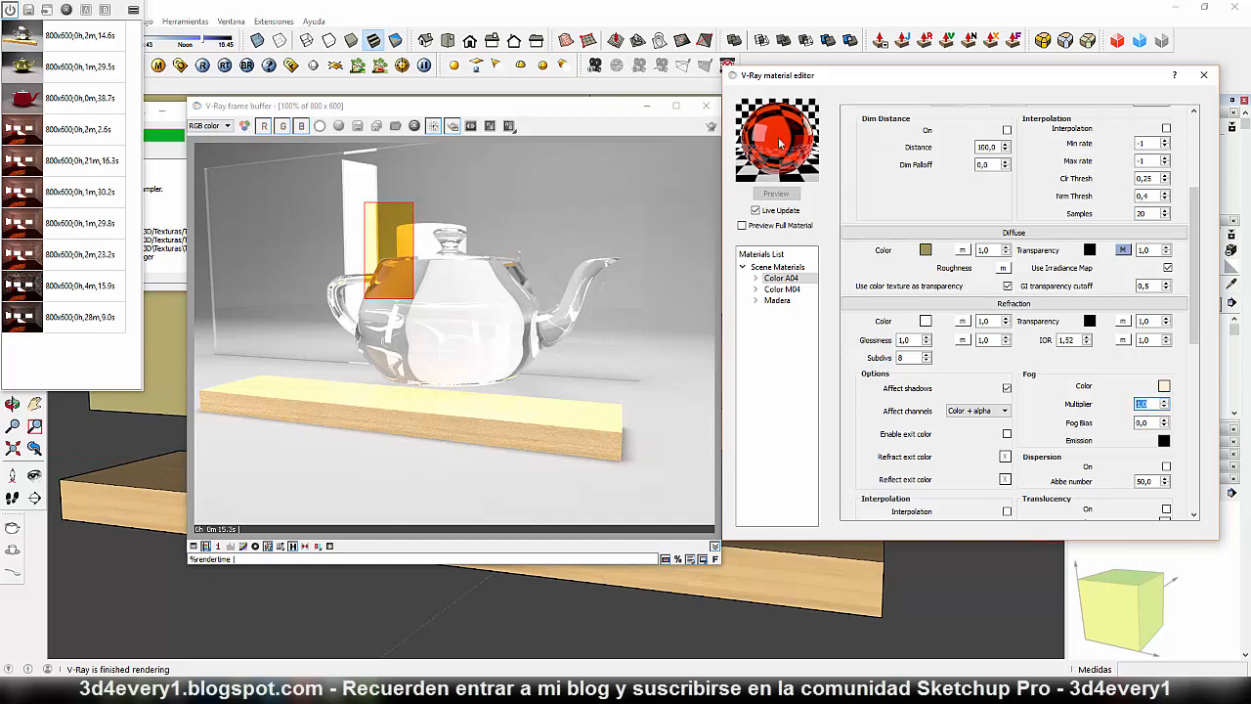
Step: Set Color A04's fog multiplier to 0,01
left_click(1154, 403)
left_click_drag(1153, 403, 1061, 402)
left_click(1150, 422)
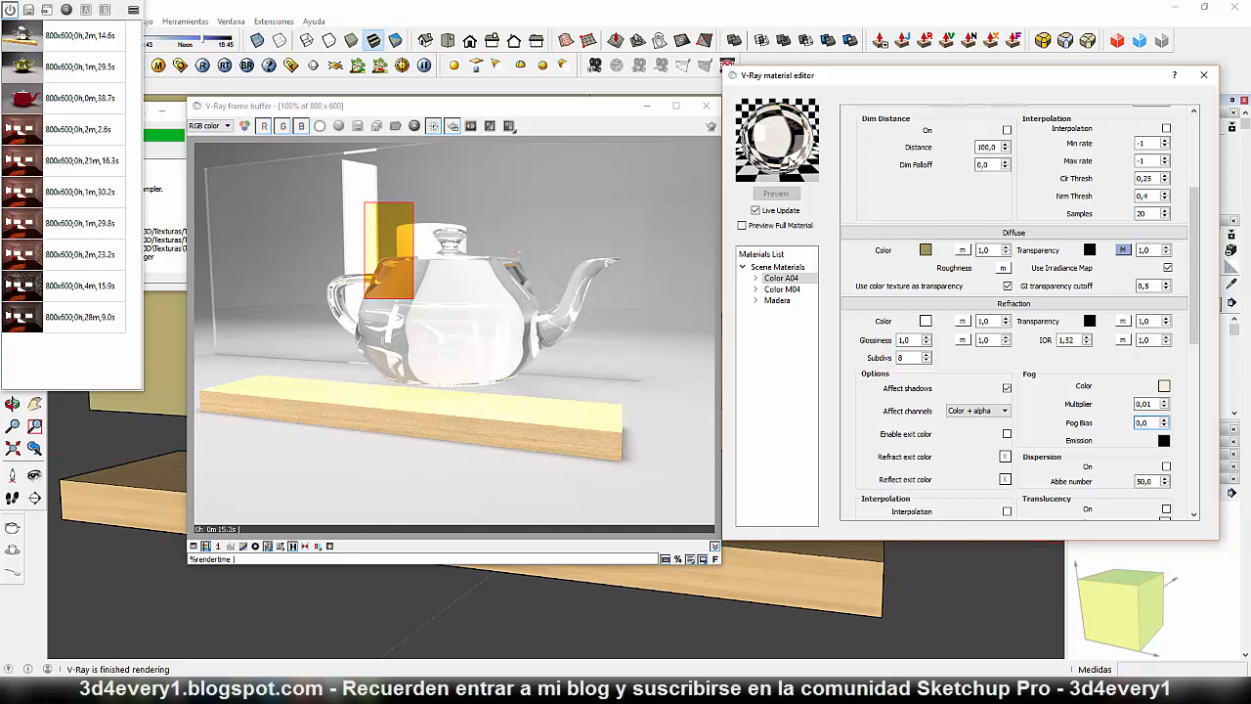
Step: Set Color A04's fog multiplier to 0,1 and render the defined region
double_click(1144, 404)
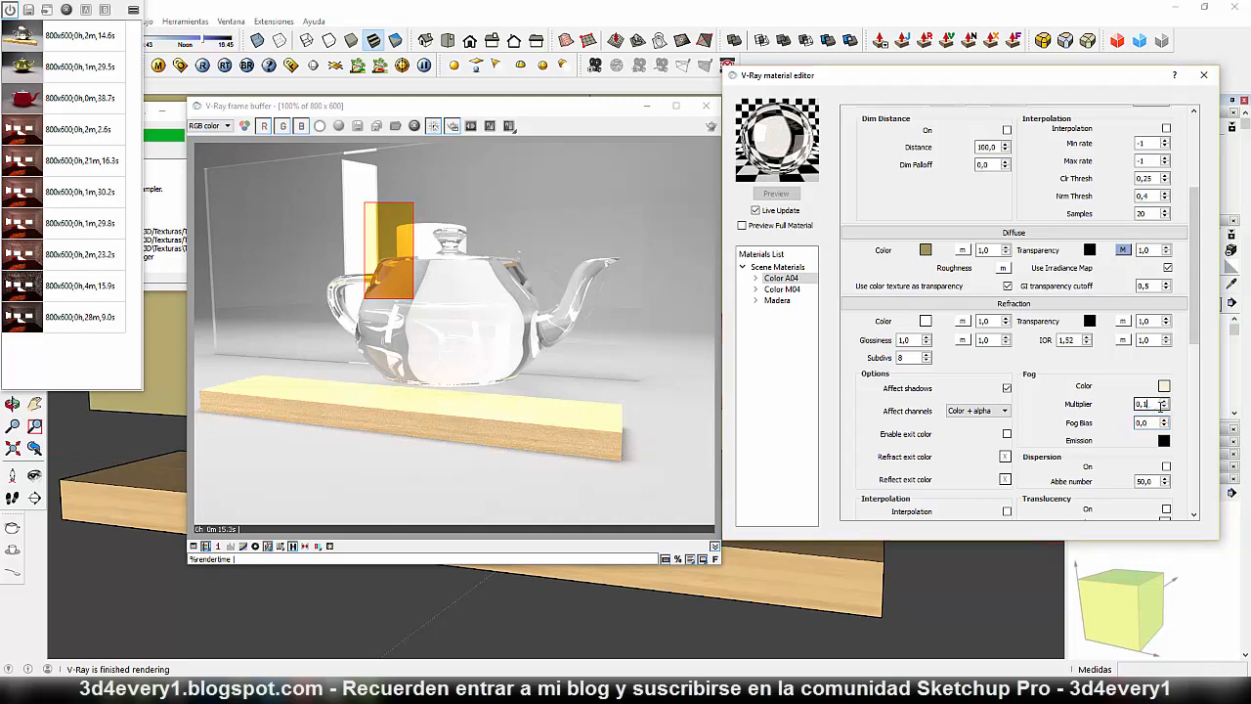
left_click(1158, 423)
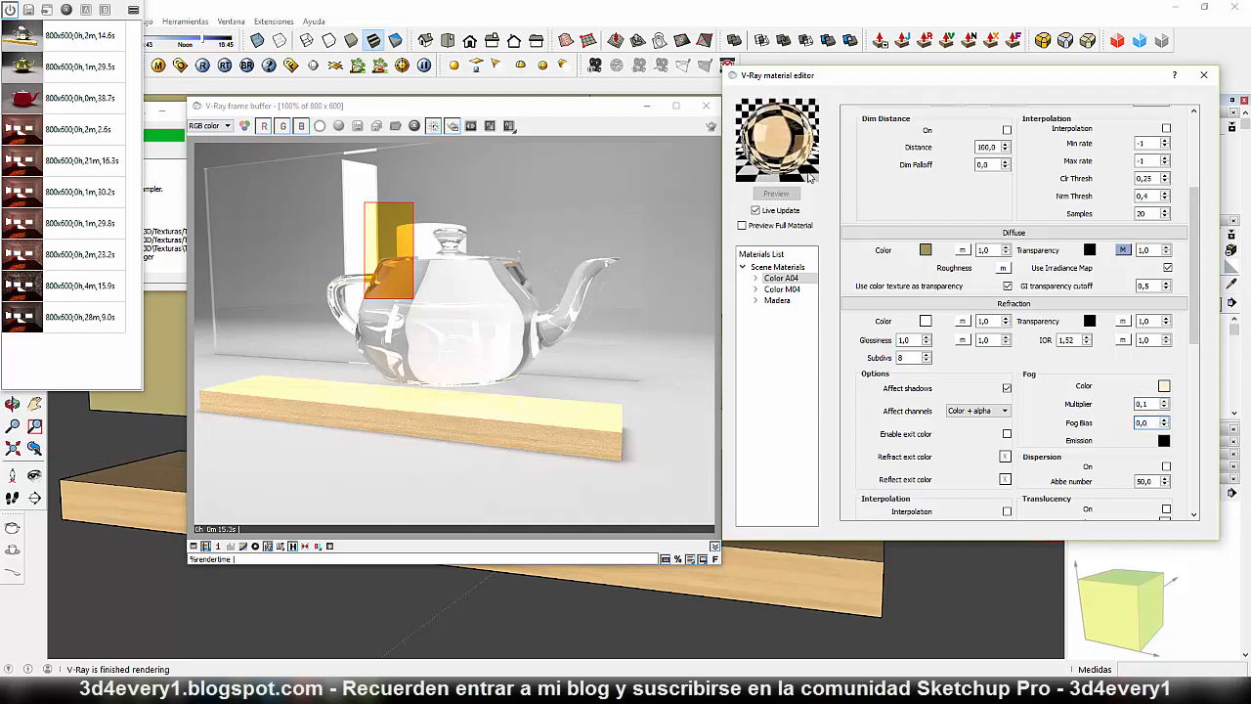
left_click_drag(1157, 404, 1106, 397)
left_click(670, 124)
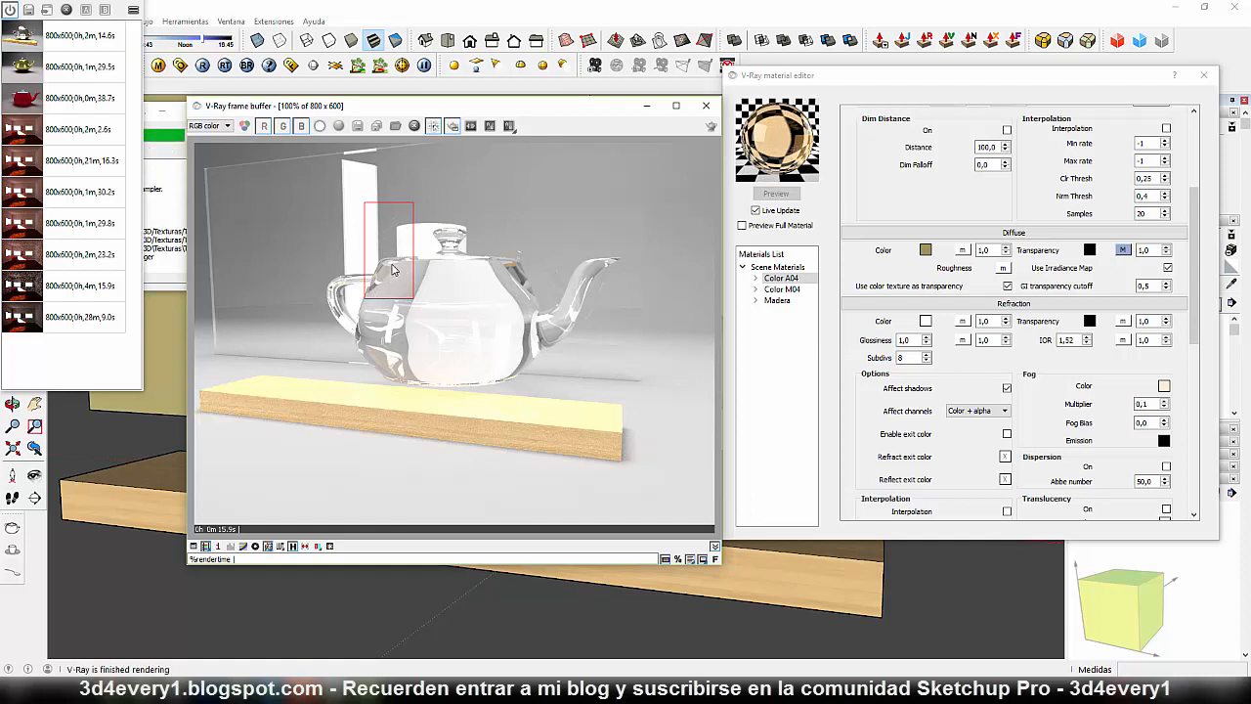
Step: Set Color A04's fog multiplier to 0,5 and render the same region again
double_click(1142, 404)
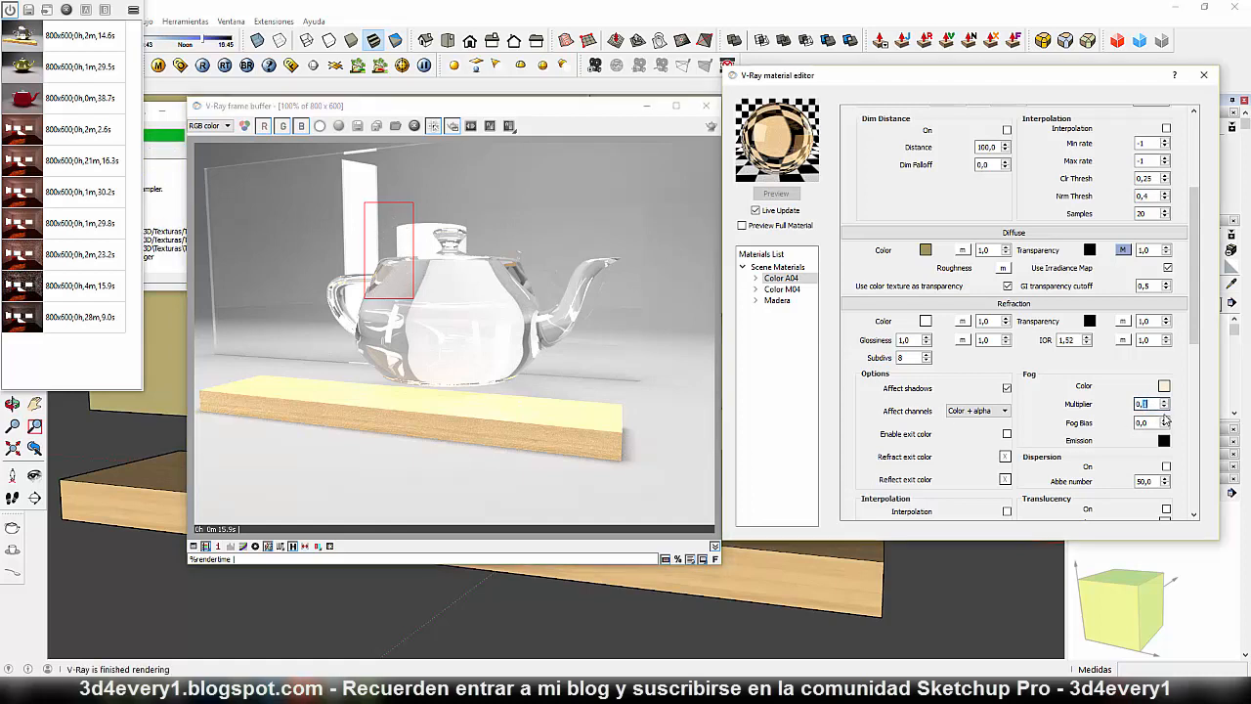
type("0,5")
left_click(711, 129)
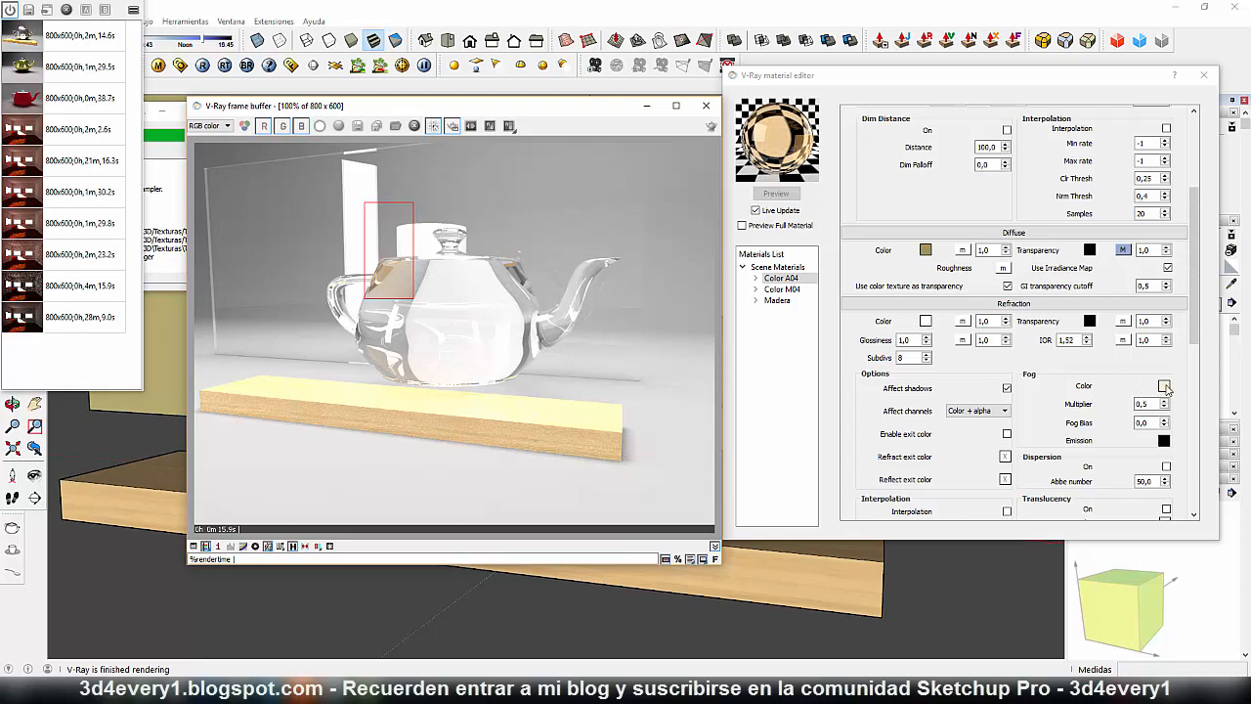
Step: Close the rendered image and make two parallel copies of the glass pane just behind the original, toward the white cylinder
left_click(705, 105)
middle_click_drag(606, 299, 385, 413)
scroll(403, 362, "down", 2)
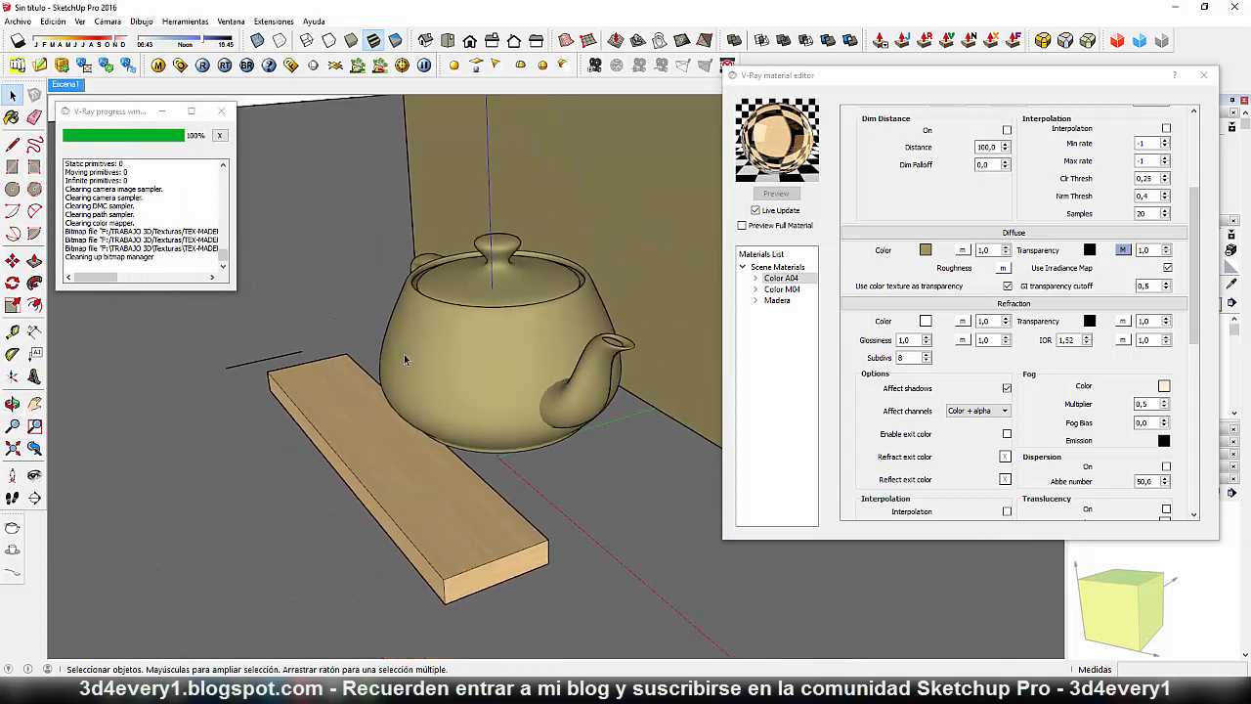
scroll(405, 360, "down", 5)
middle_click_drag(608, 393, 370, 411)
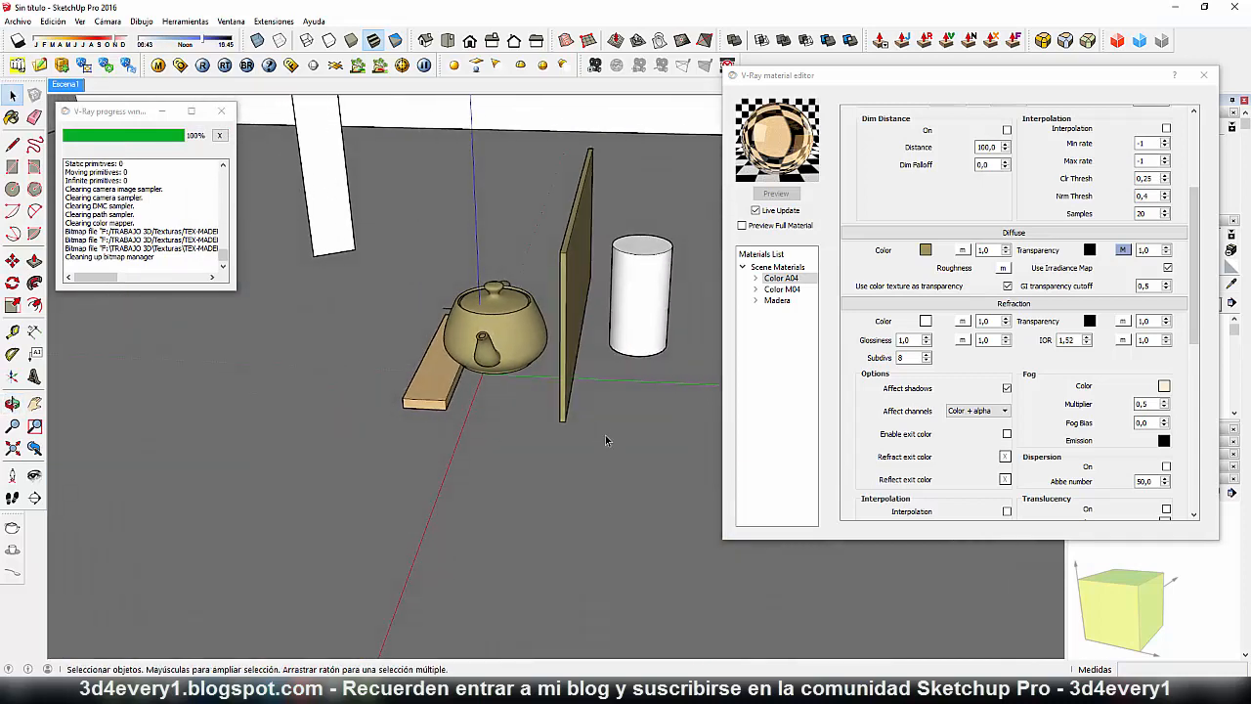
left_click(569, 422)
scroll(581, 463, "up", 2)
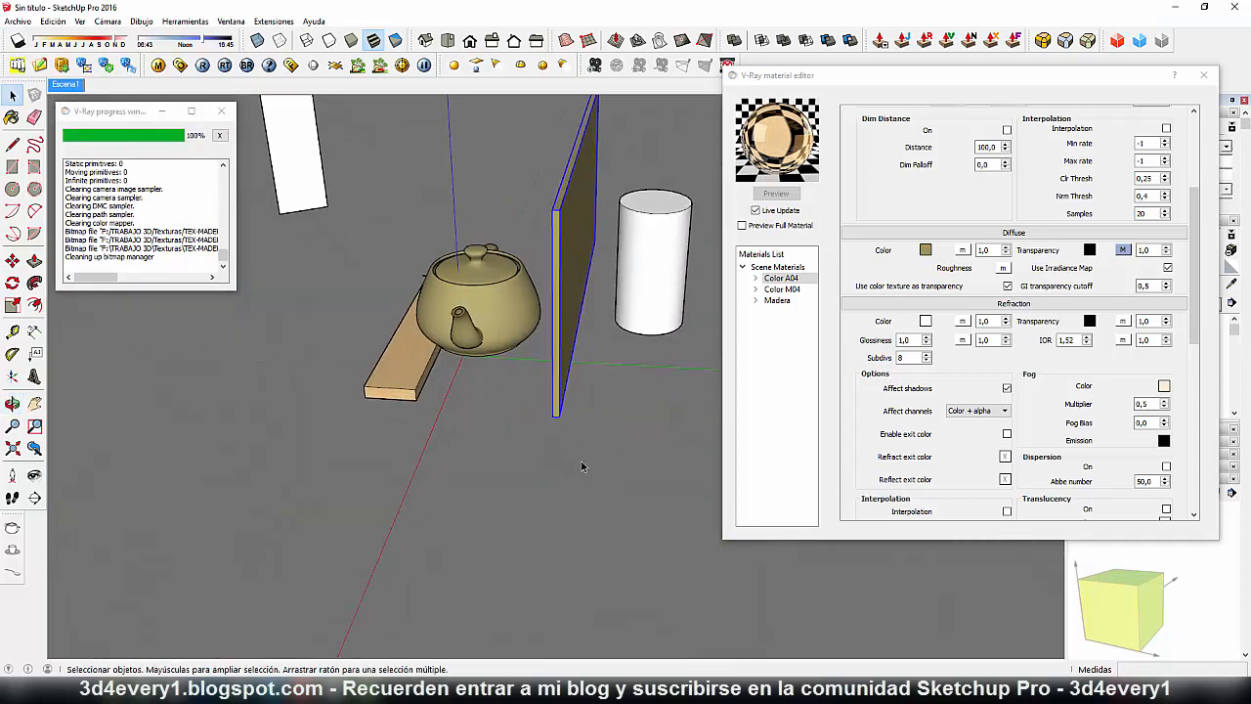
key("q")
key("m")
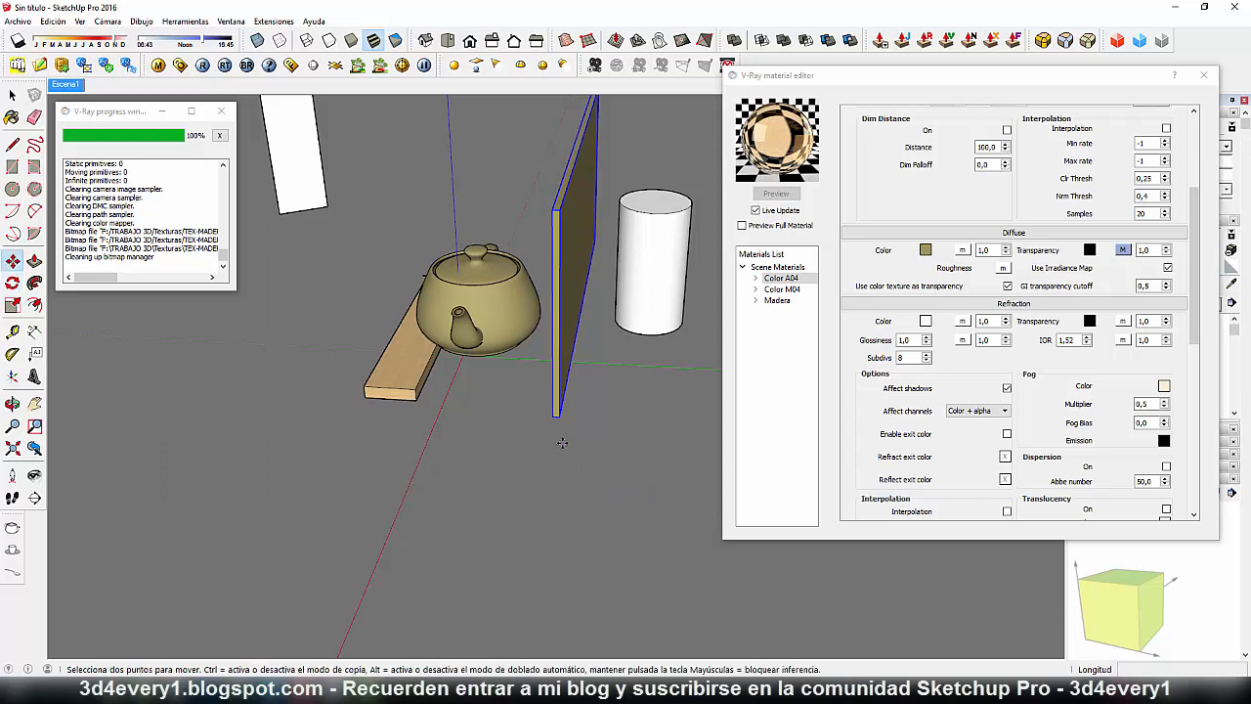
left_click(561, 443)
left_click(529, 441)
middle_click_drag(567, 467, 531, 456)
left_click(520, 441, "ctrl")
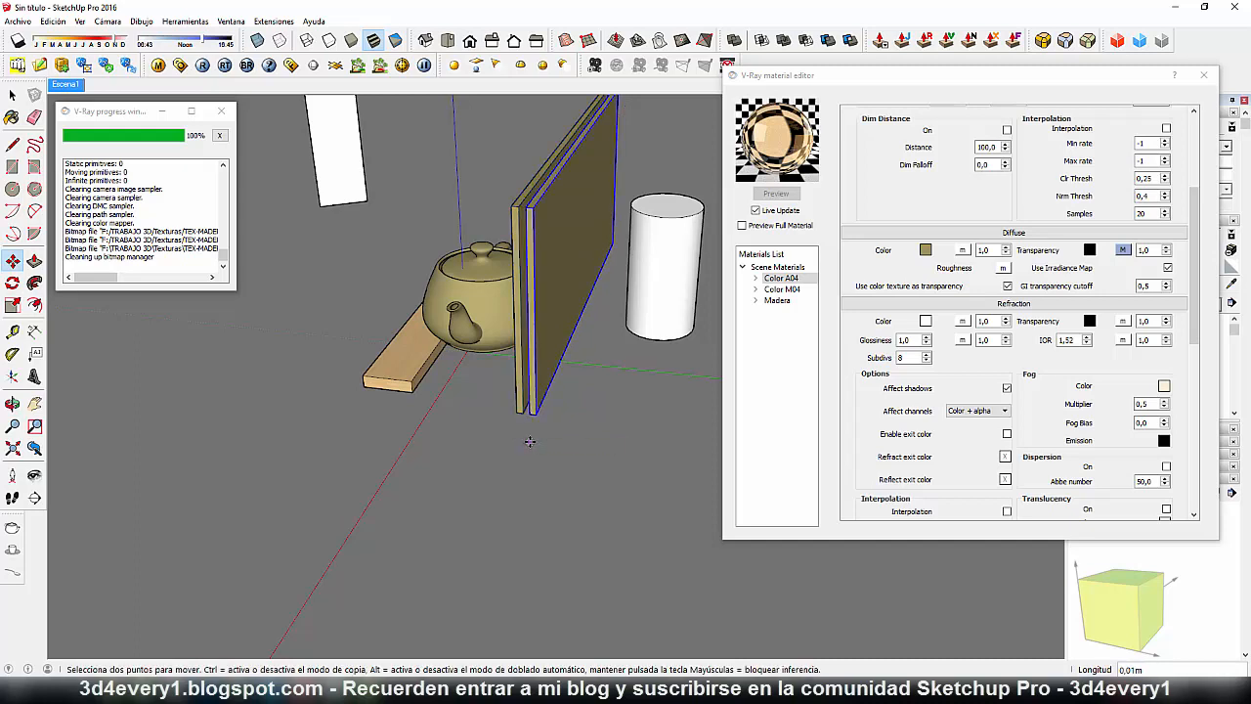
left_click(547, 443)
Step: Slide the rearmost glass pane copy along the red axis so it extends past the other panes
middle_click_drag(538, 442, 515, 425)
left_click(510, 415)
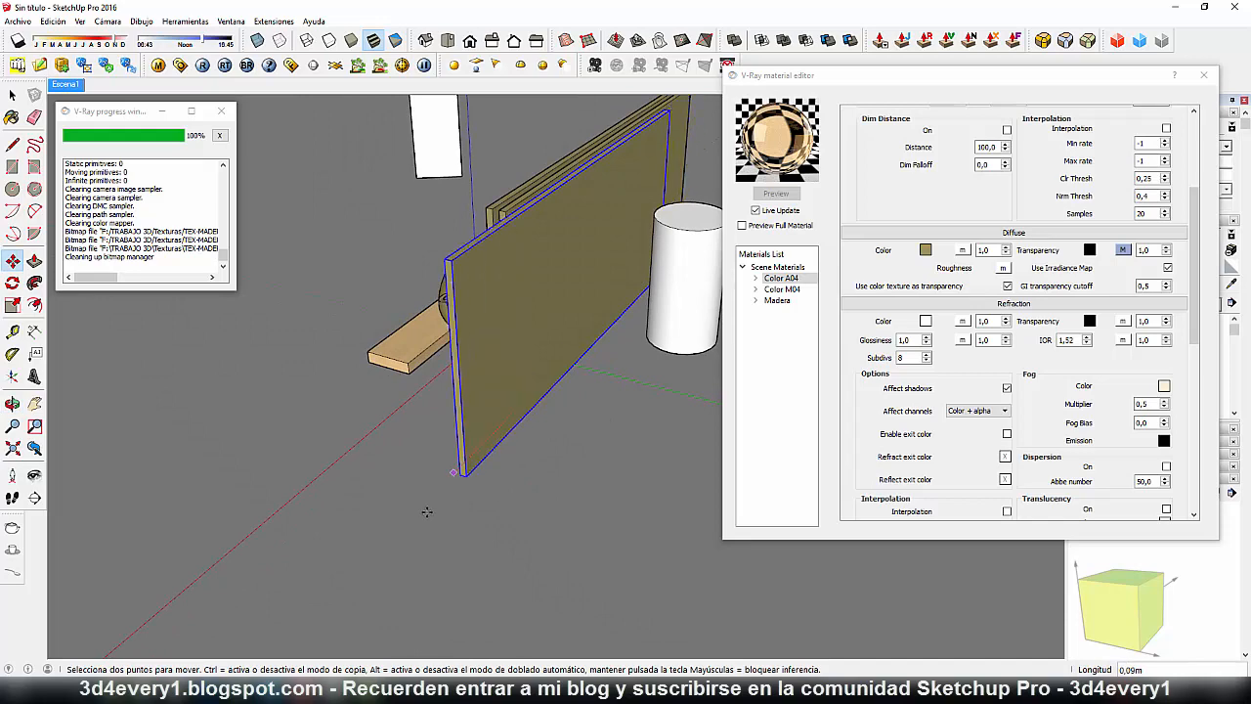
middle_click_drag(489, 498, 782, 469)
key("space")
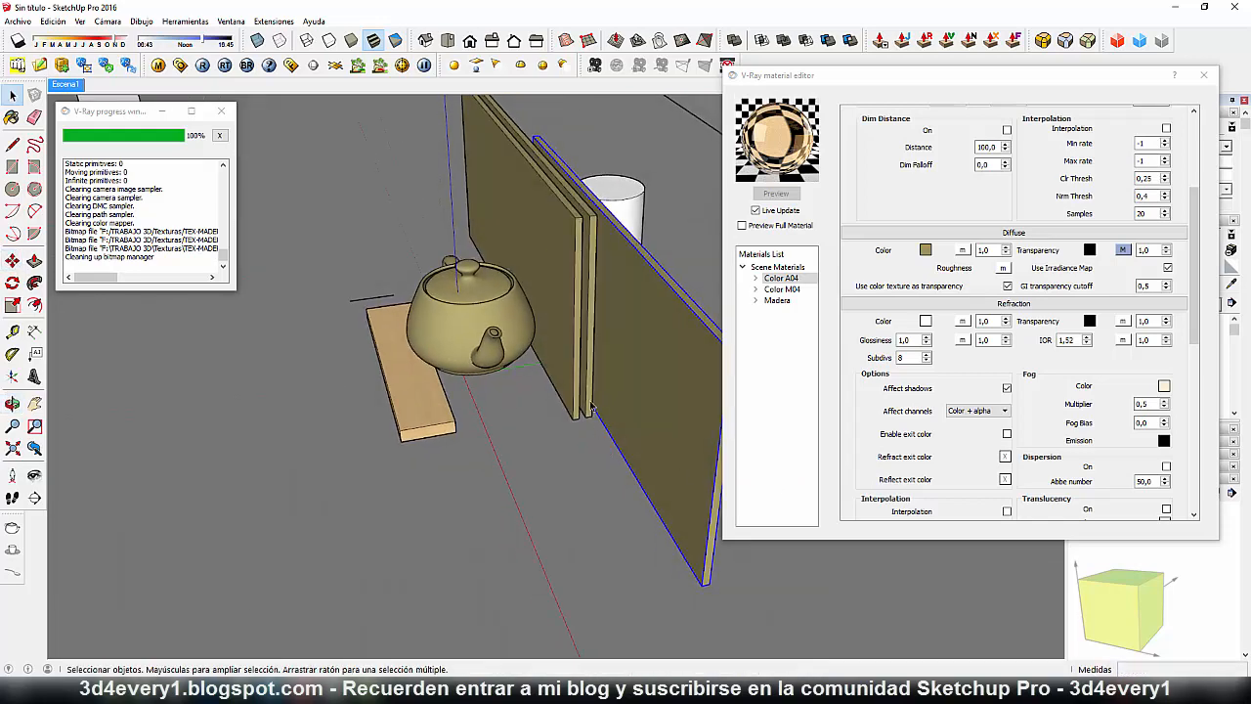
Step: Move the middle glass pane along the red axis to stagger it between the front and rear panes
left_click(589, 411)
key("m")
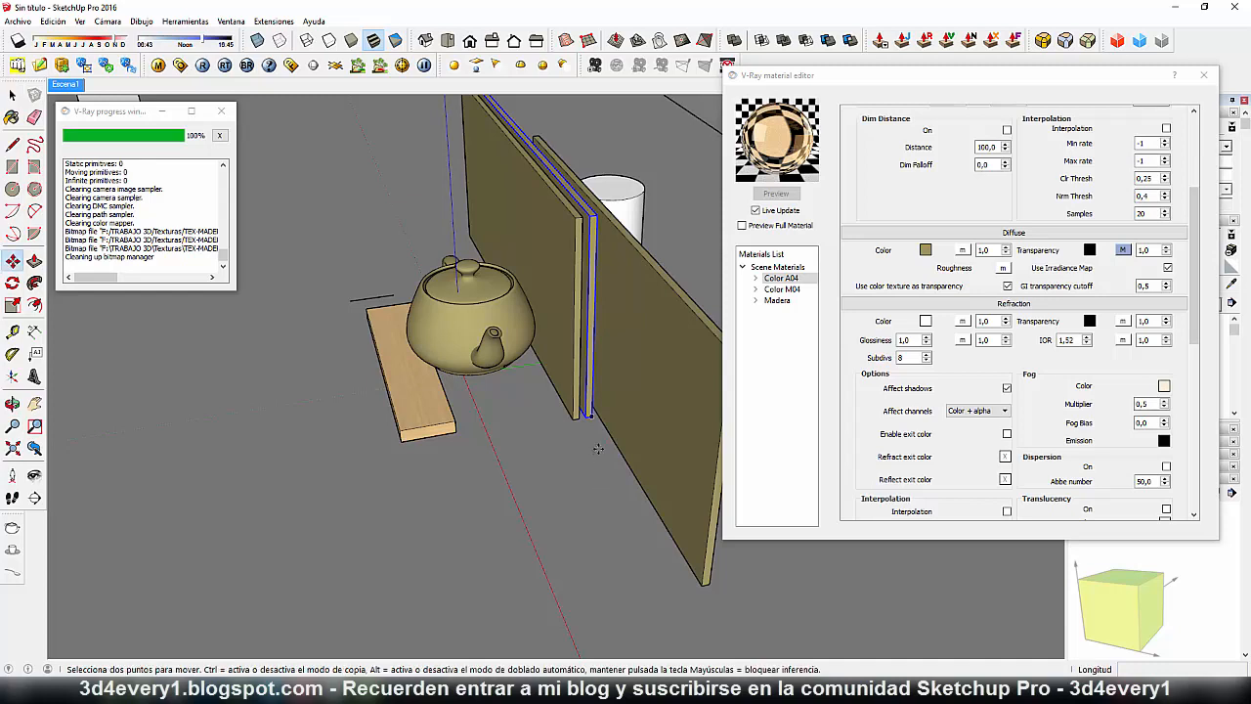
left_click(601, 475)
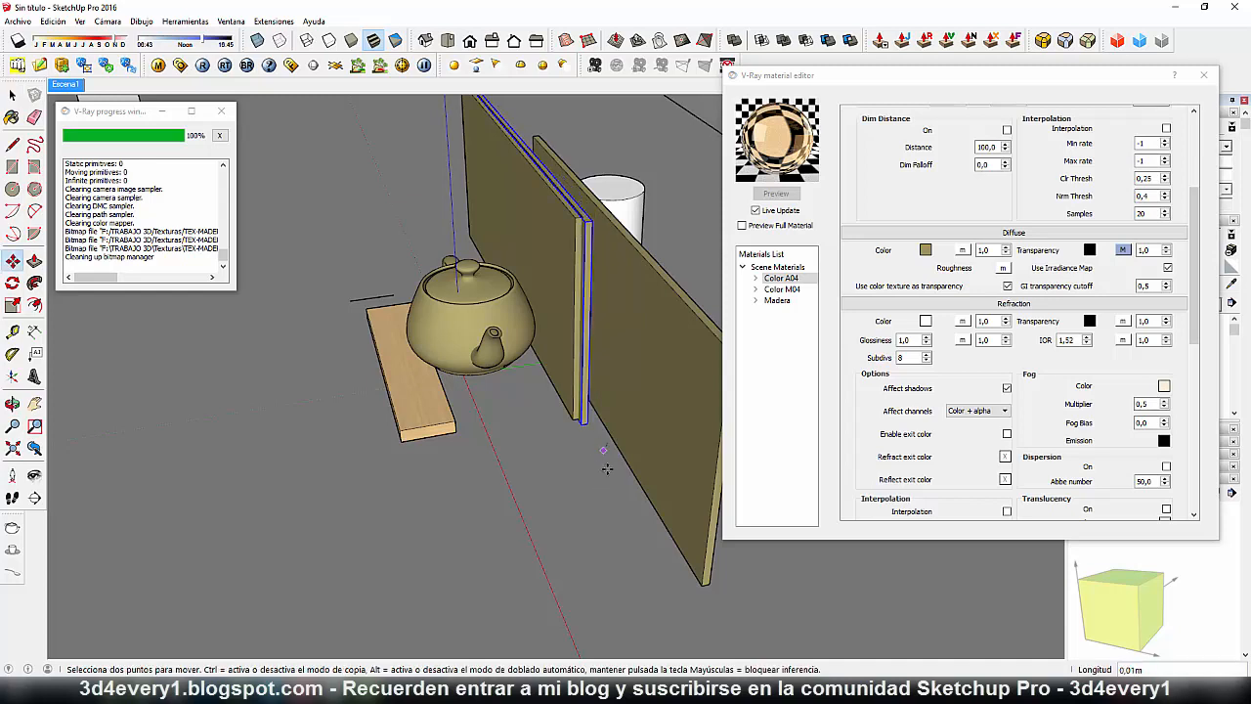
left_click(656, 522)
scroll(509, 446, "down", 2)
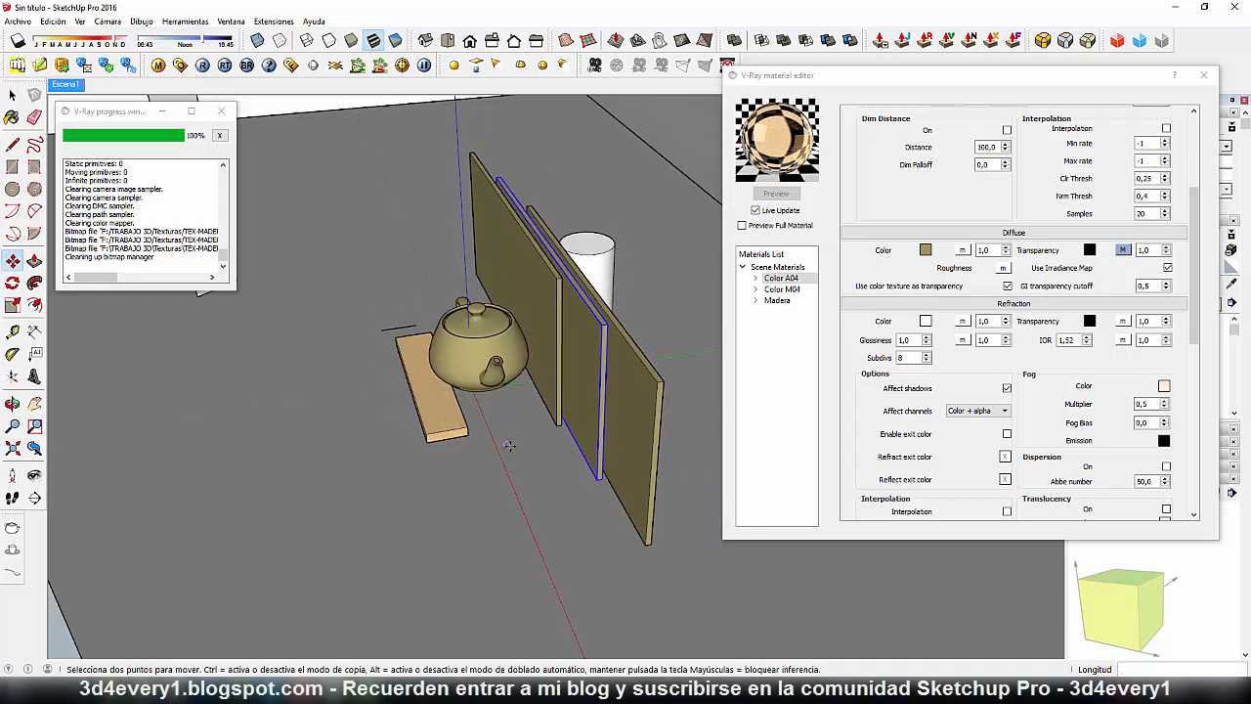
Step: Close the material editor and paint the white cylinder behind the panes with red Color A05
middle_click_drag(501, 468, 661, 491)
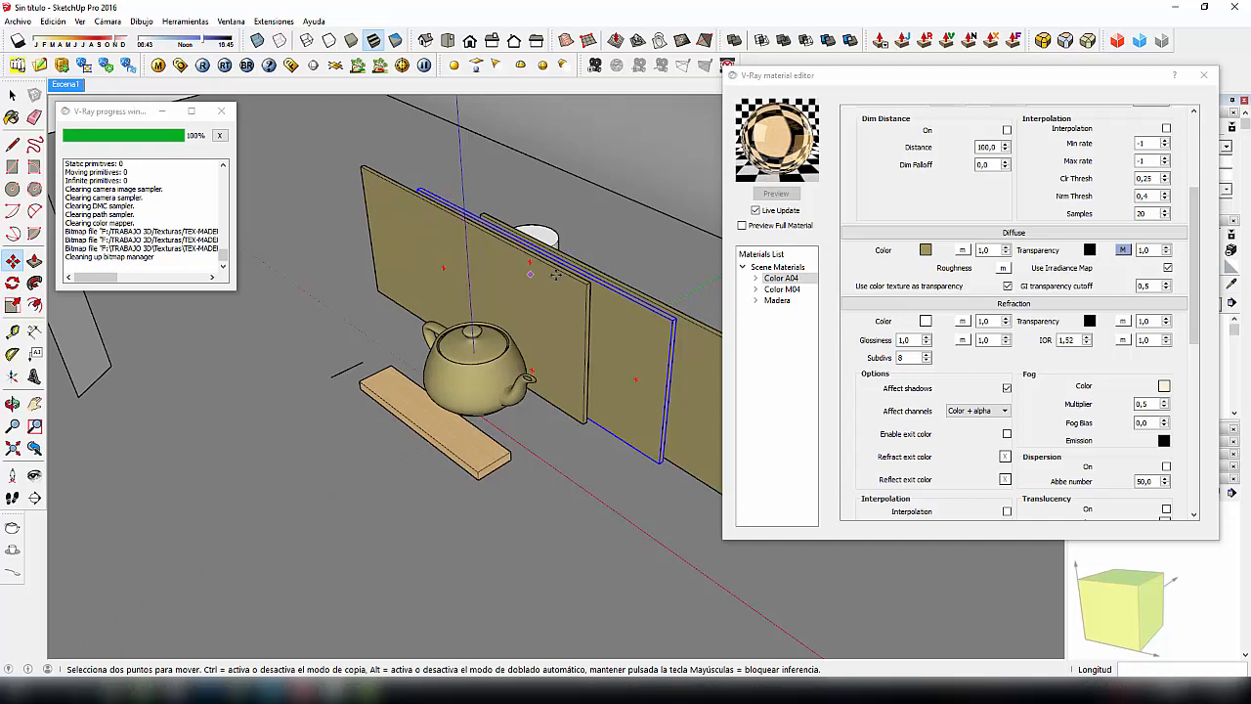
middle_click_drag(528, 242, 370, 299)
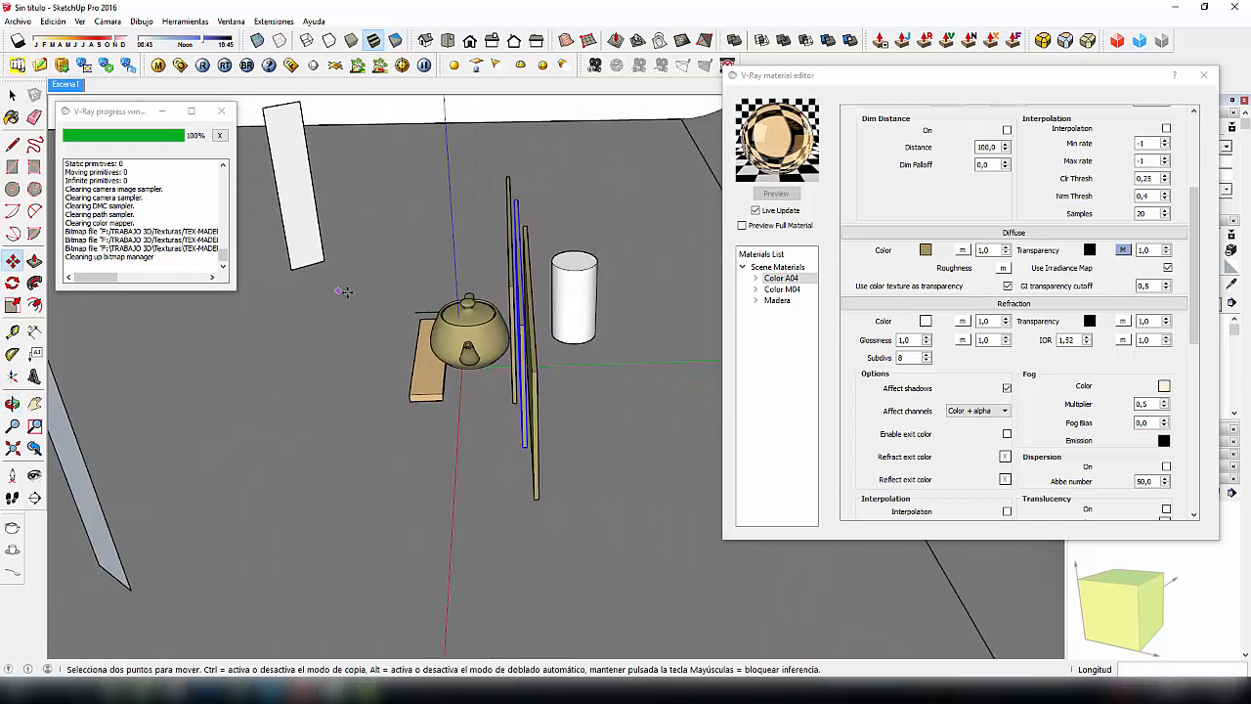
key("space")
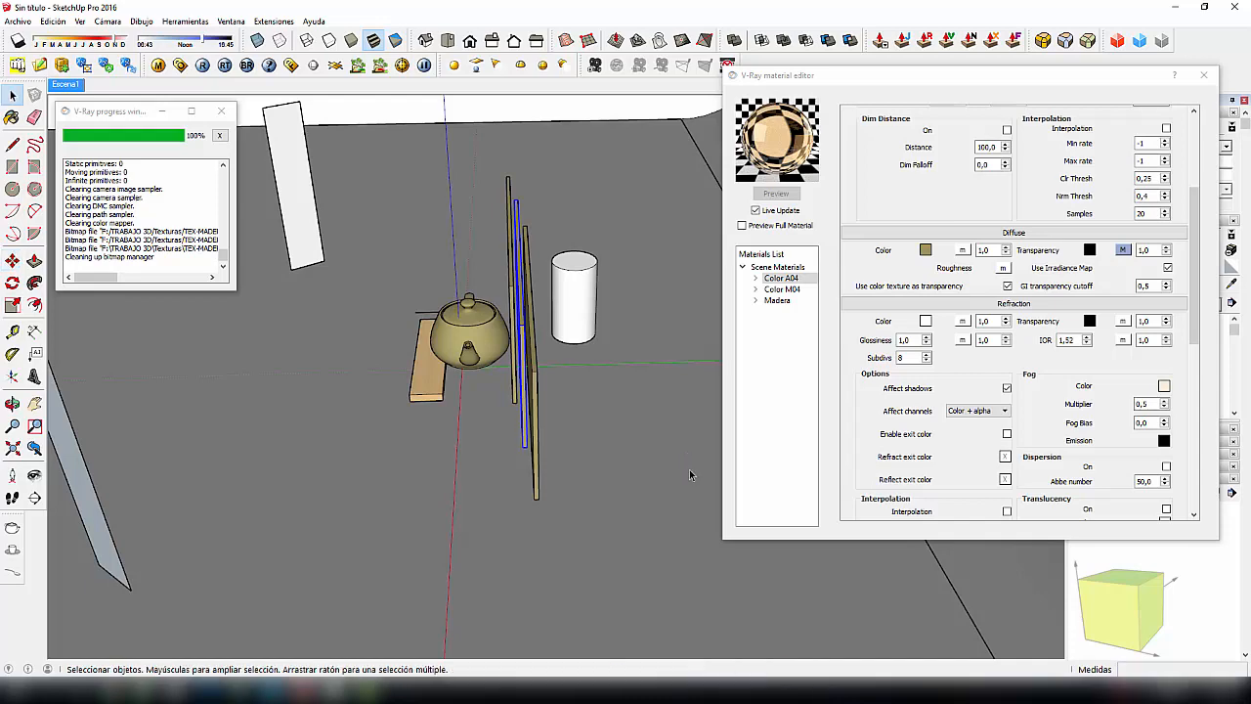
left_click(691, 469)
left_click_drag(1075, 76, 951, 98)
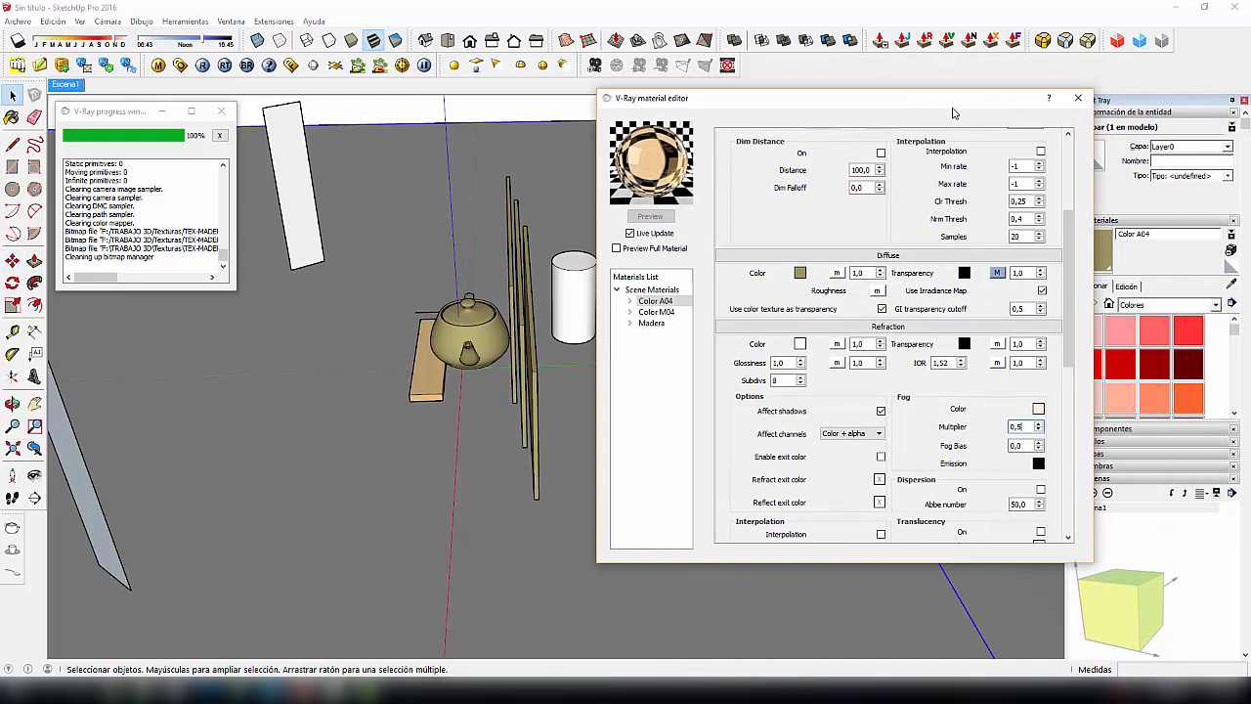
left_click(1078, 99)
left_click(580, 325)
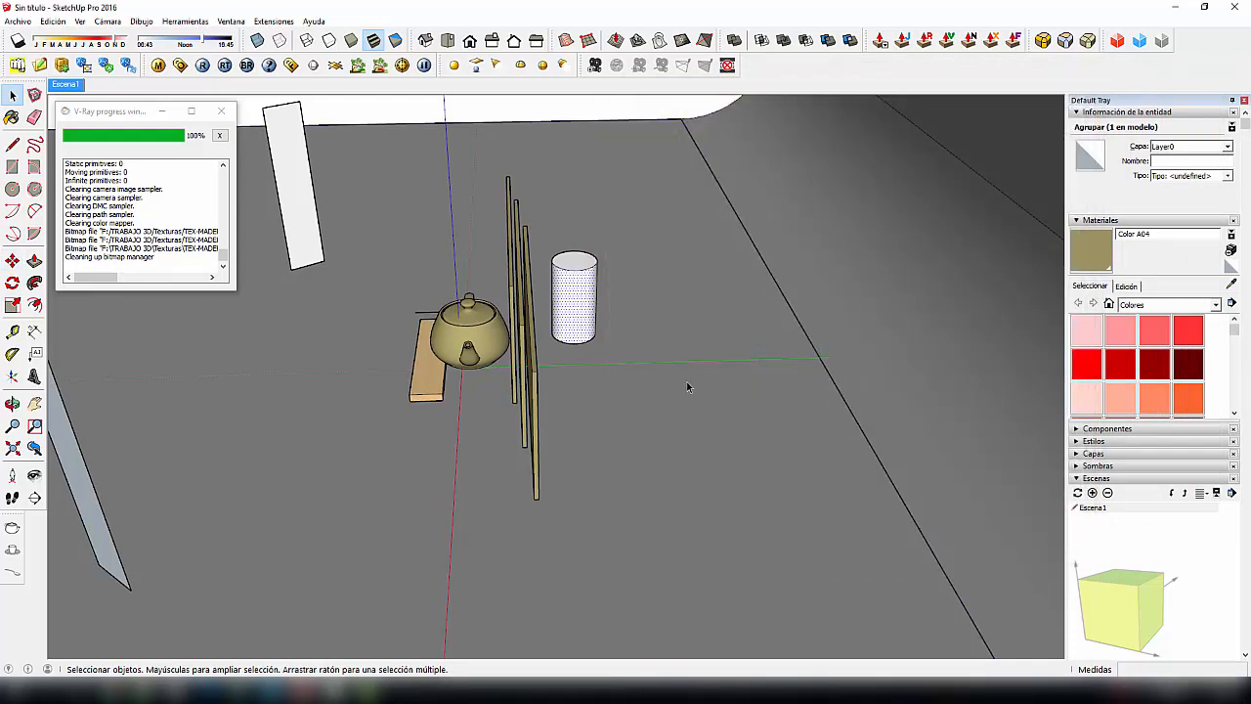
left_click(1087, 366)
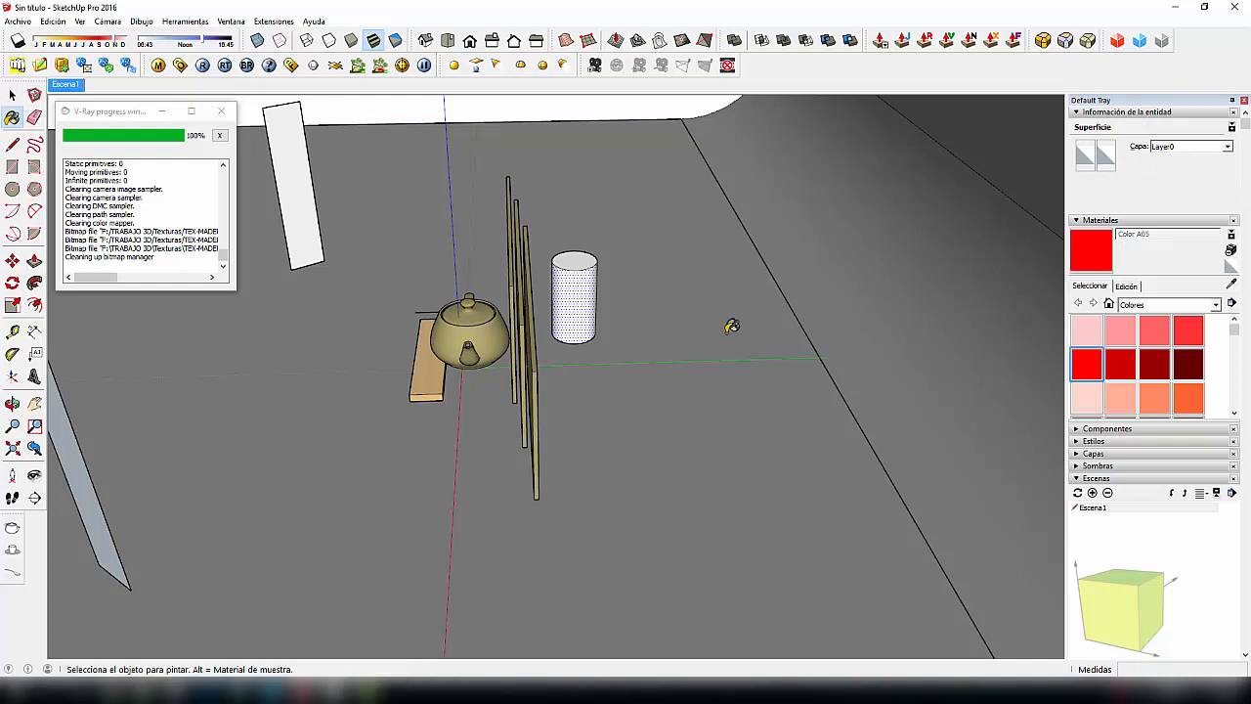
left_click(594, 294)
mouse_move(602, 298)
middle_mouse_down()
mouse_move(601, 315)
mouse_move(767, 271)
middle_mouse_up()
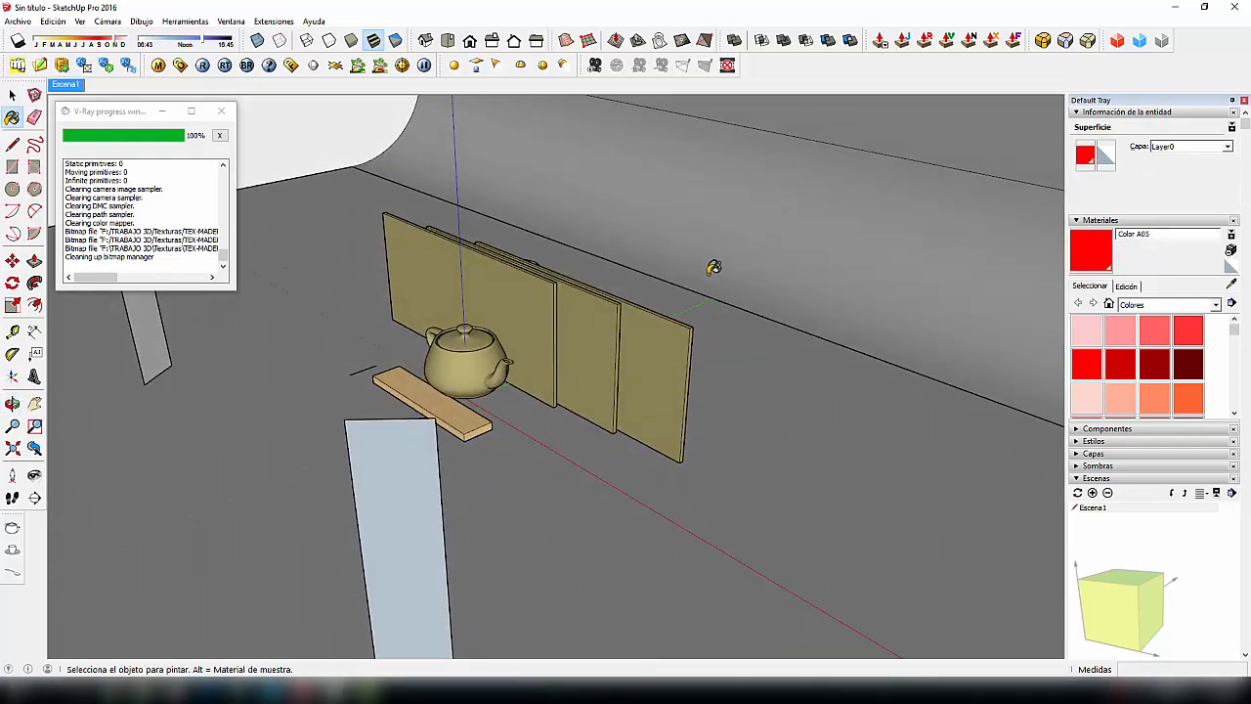
Step: Return to the Escena1 view and render a larger region covering the pane edges, the cylinder and most of the teapot
left_click(70, 86)
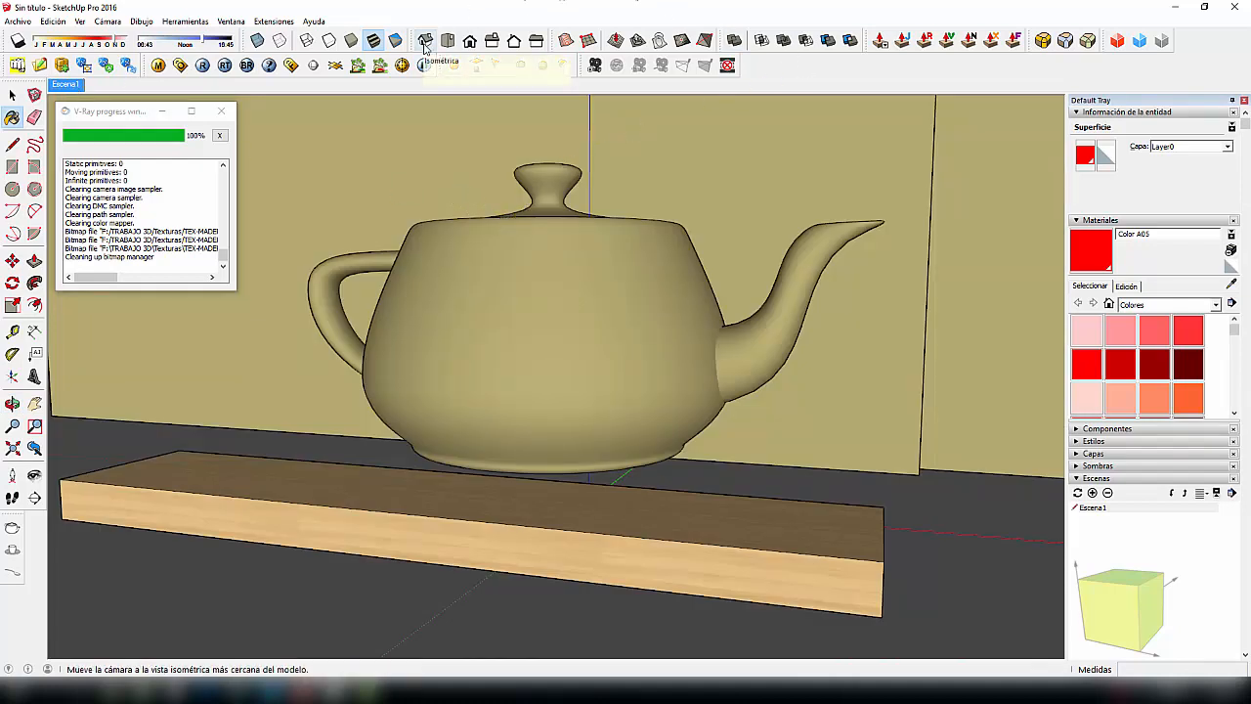
left_click(291, 66)
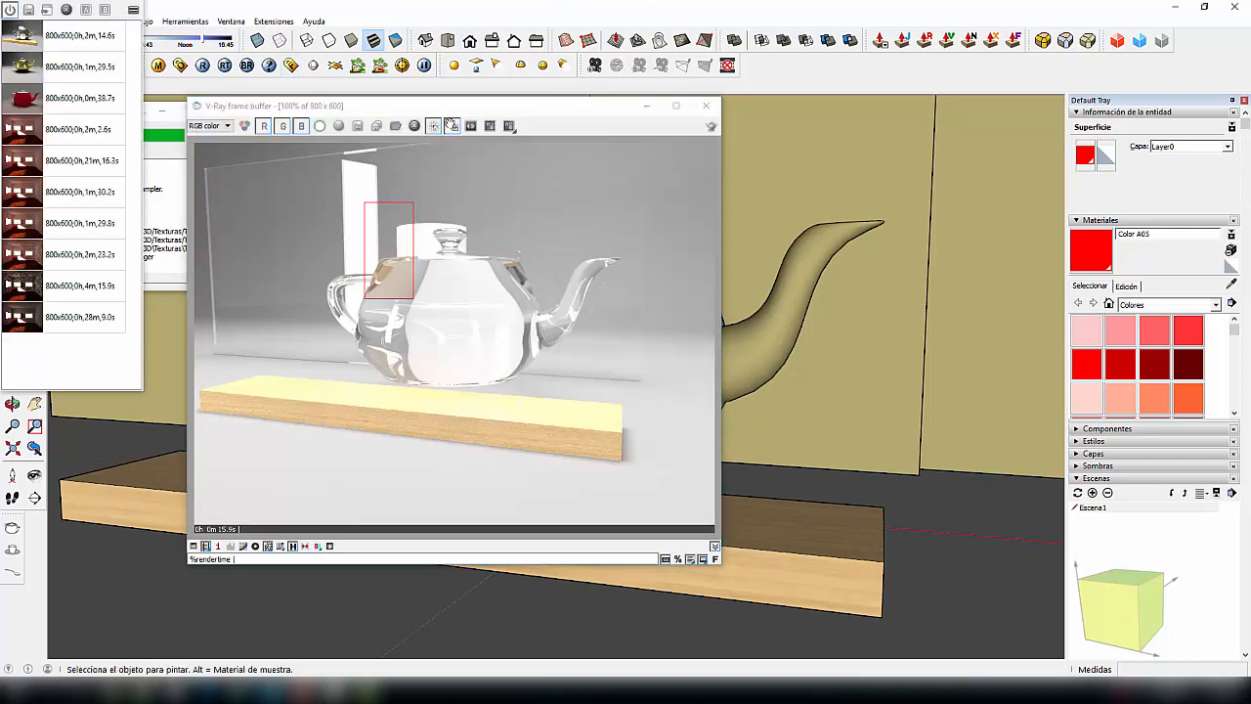
left_click(451, 125)
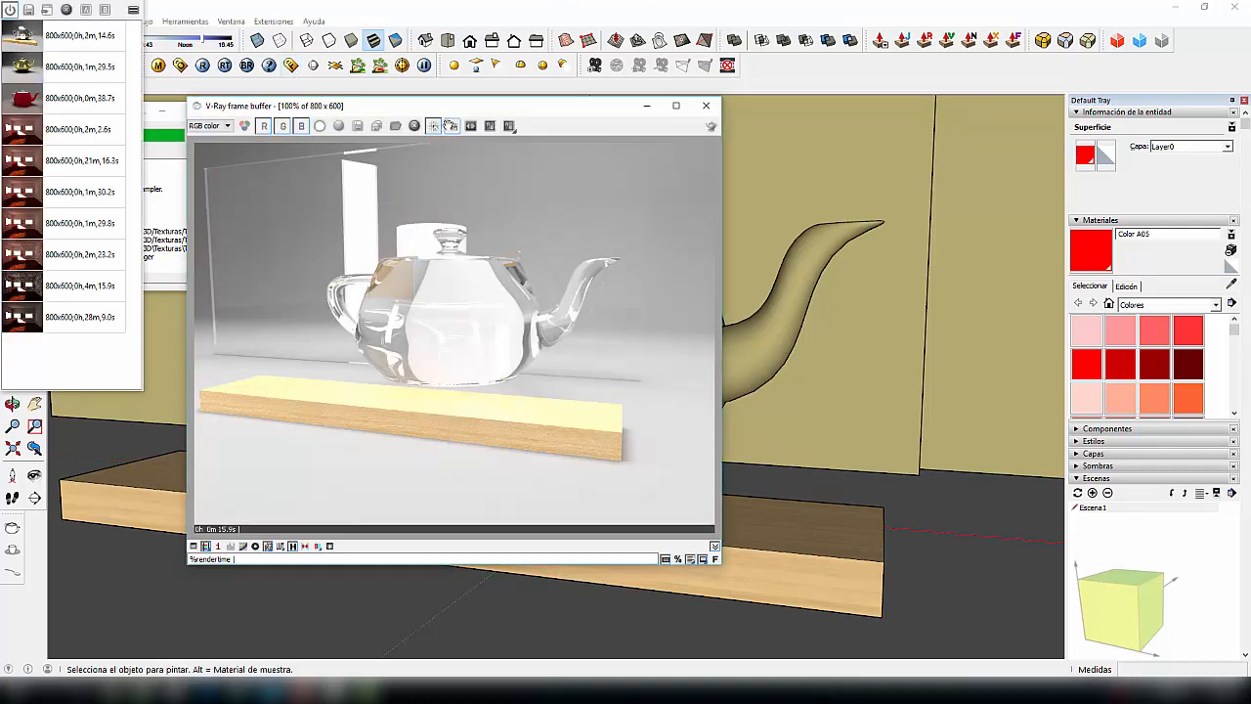
left_click(452, 126)
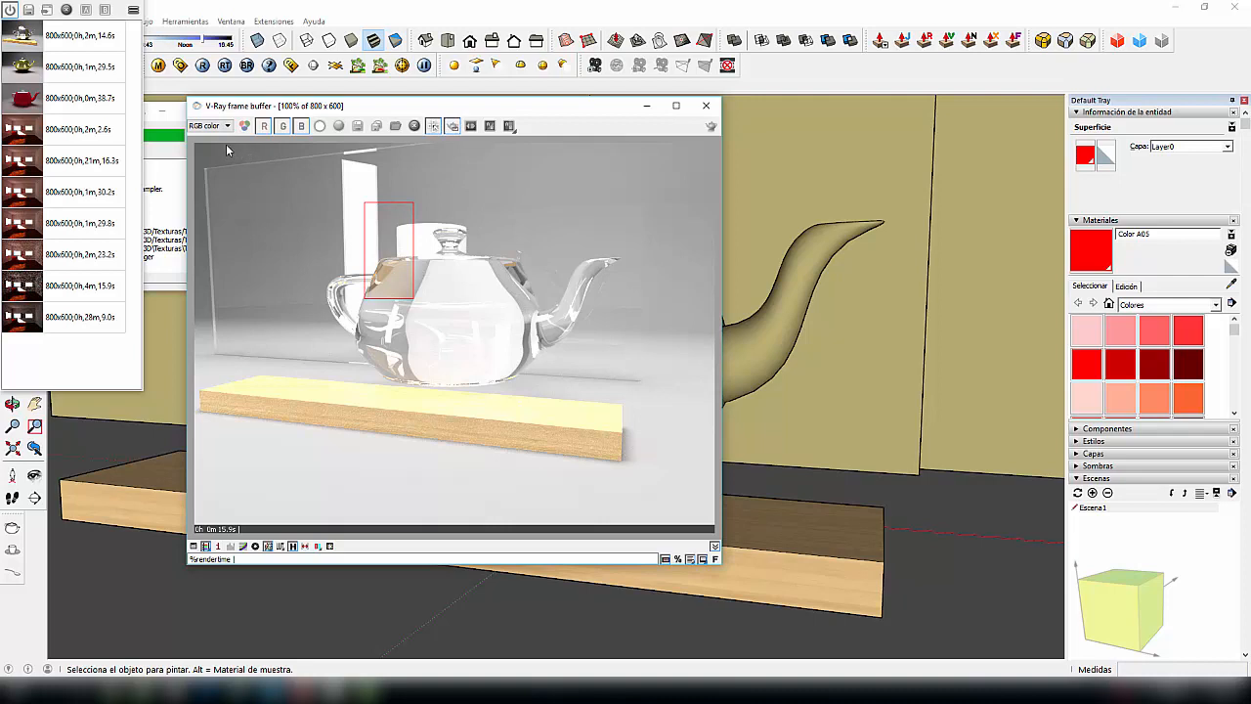
left_click_drag(226, 150, 517, 368)
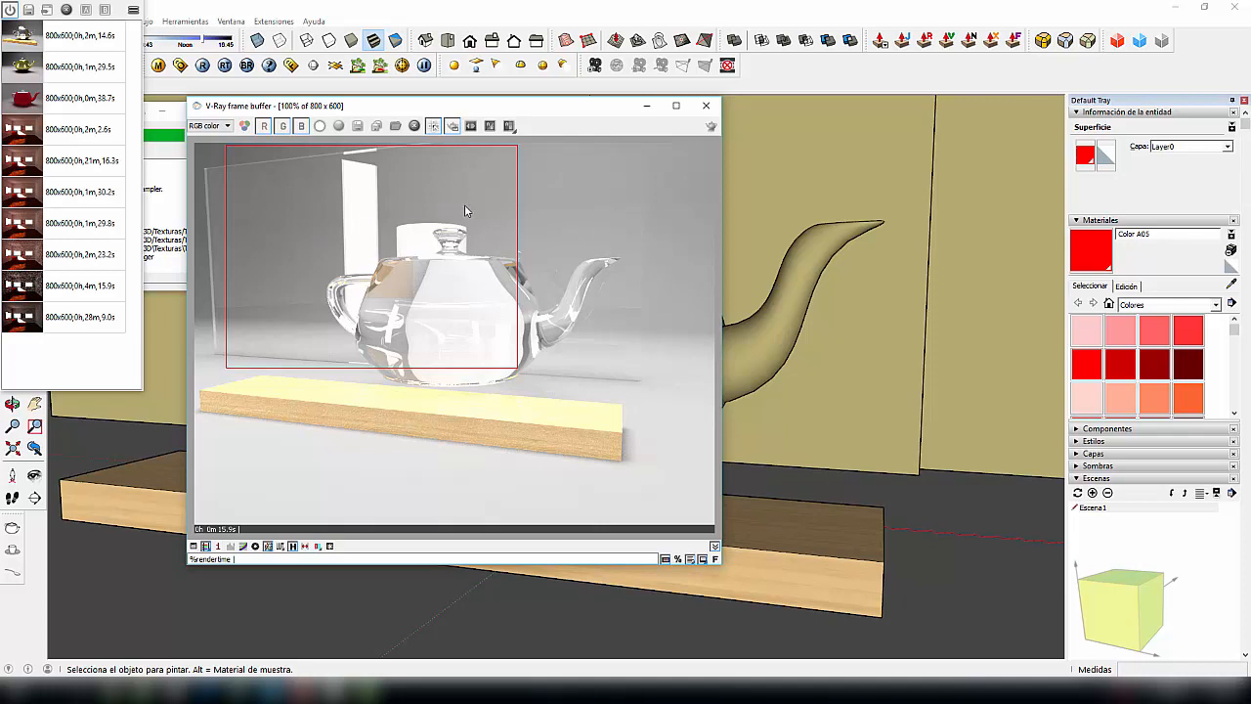
left_click(711, 126)
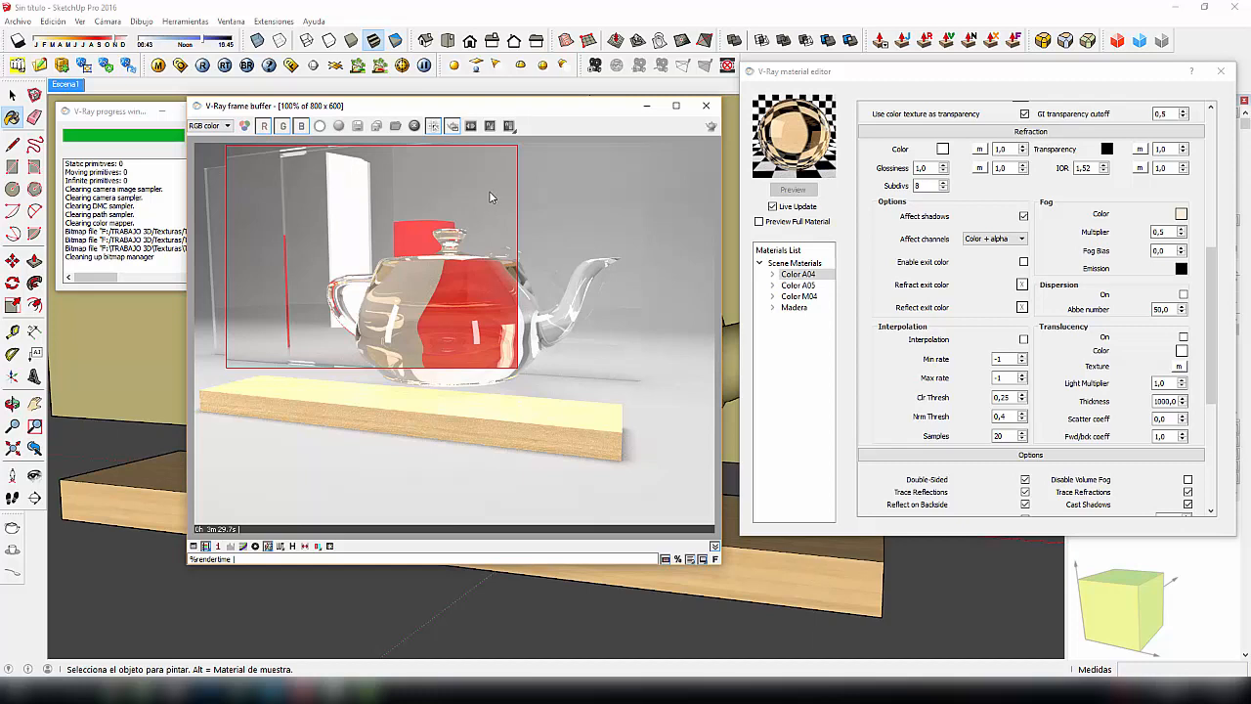
Step: Set Color A04's fog multiplier to 1,0 and render the whole image with region rendering off
left_click(1163, 232)
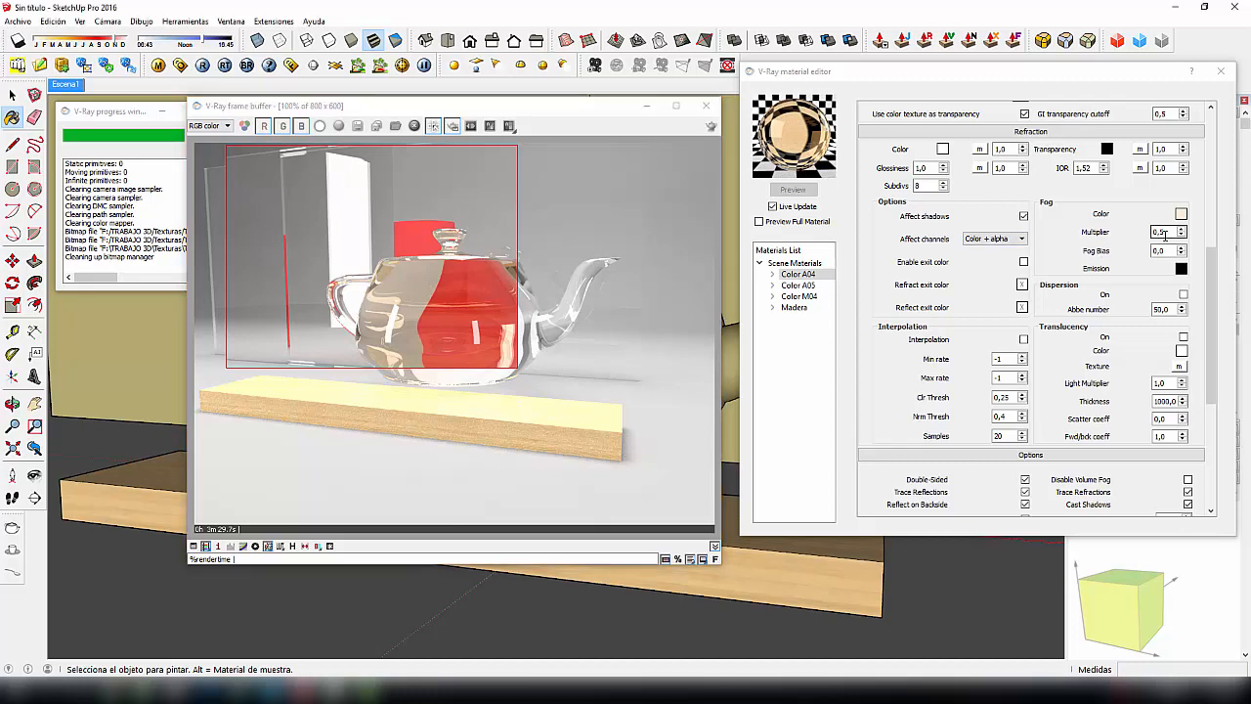
left_click_drag(1168, 232, 1120, 245)
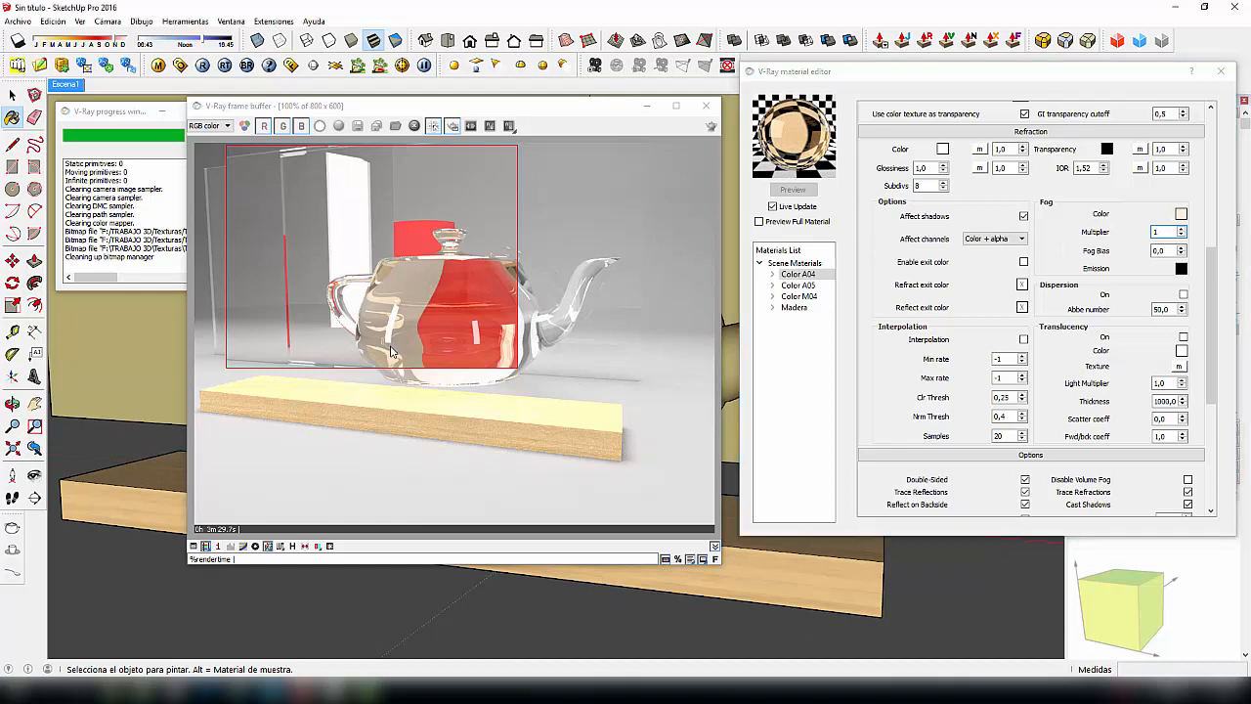
left_click(452, 126)
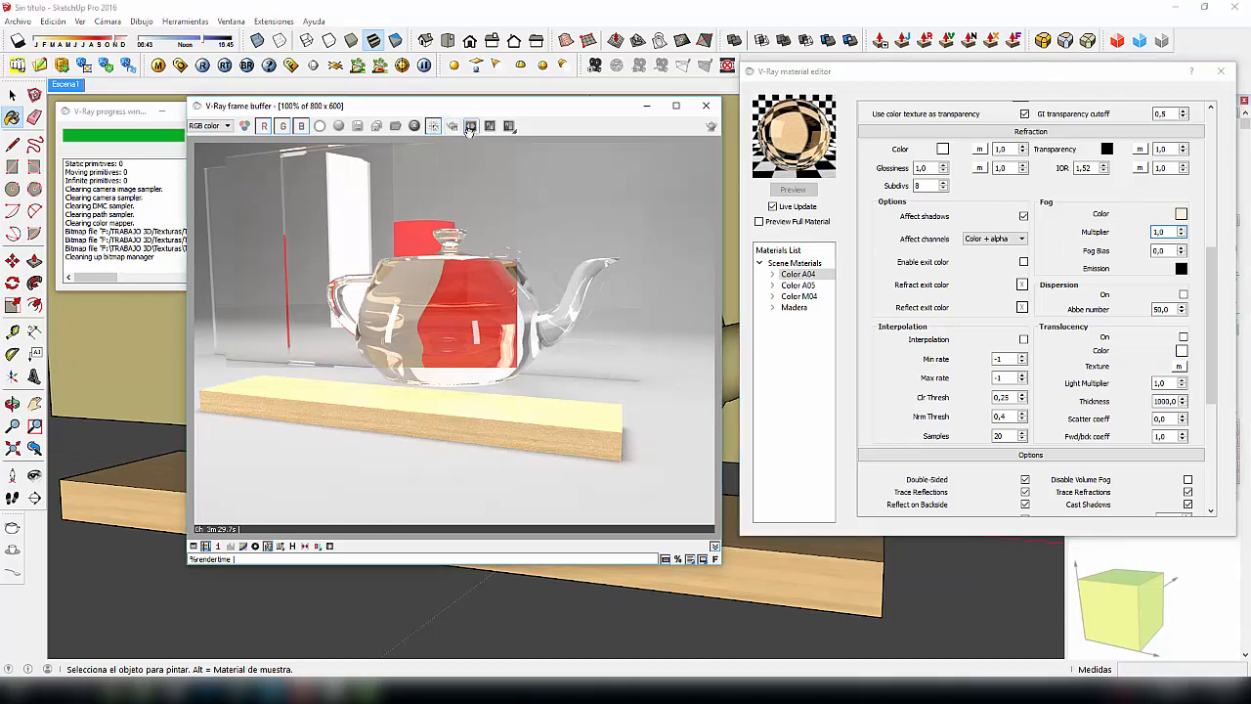
left_click(710, 127)
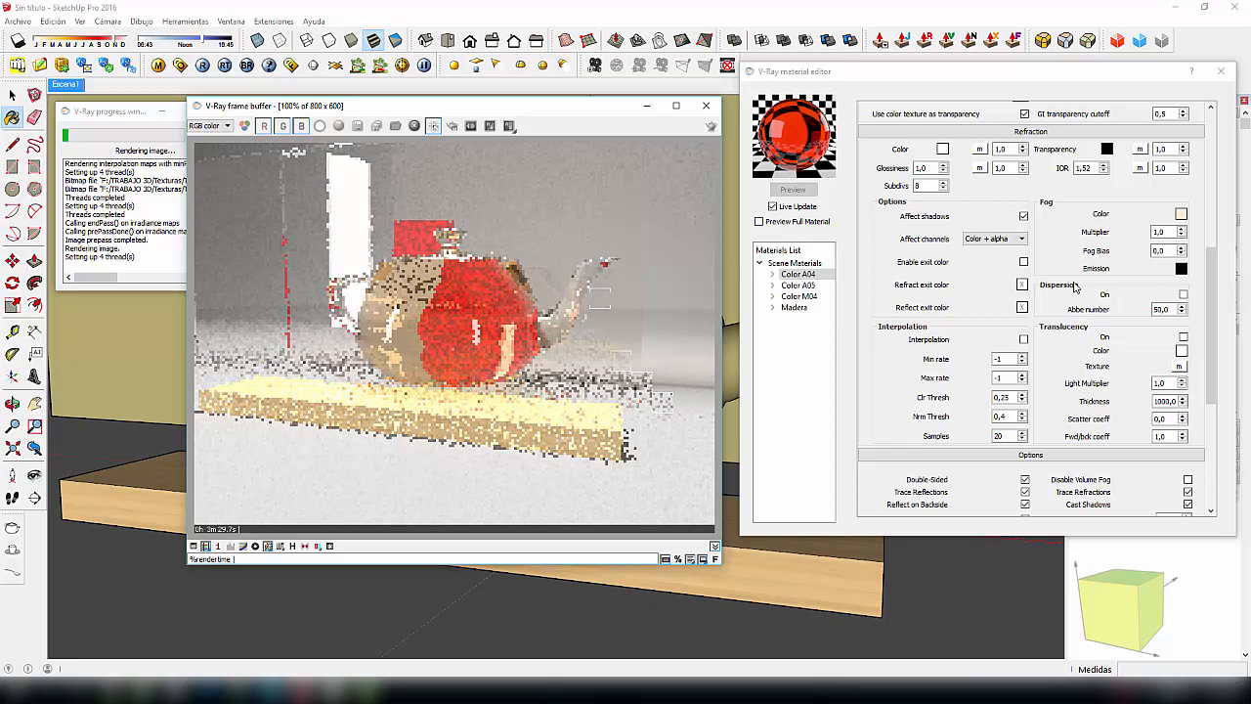
Step: Examine Color A04's Abbe number and IOR in the refraction settings, and its Refraction Max Depth option
double_click(1160, 309)
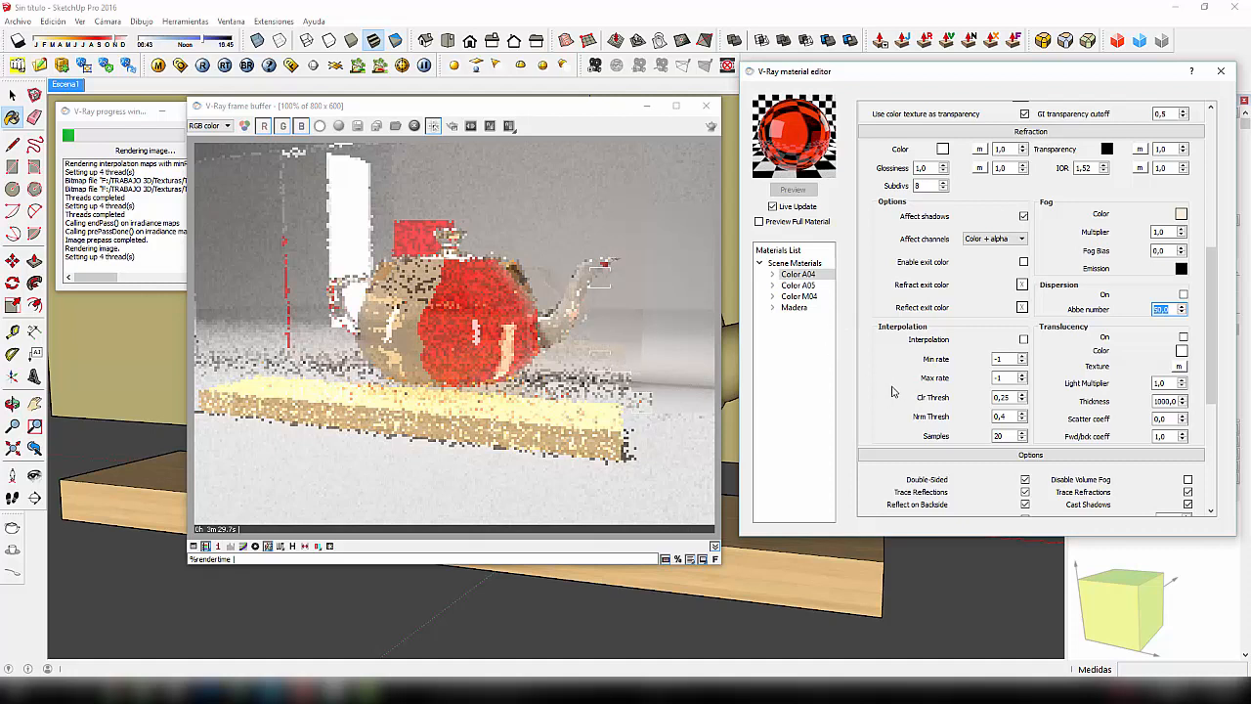
double_click(1085, 168)
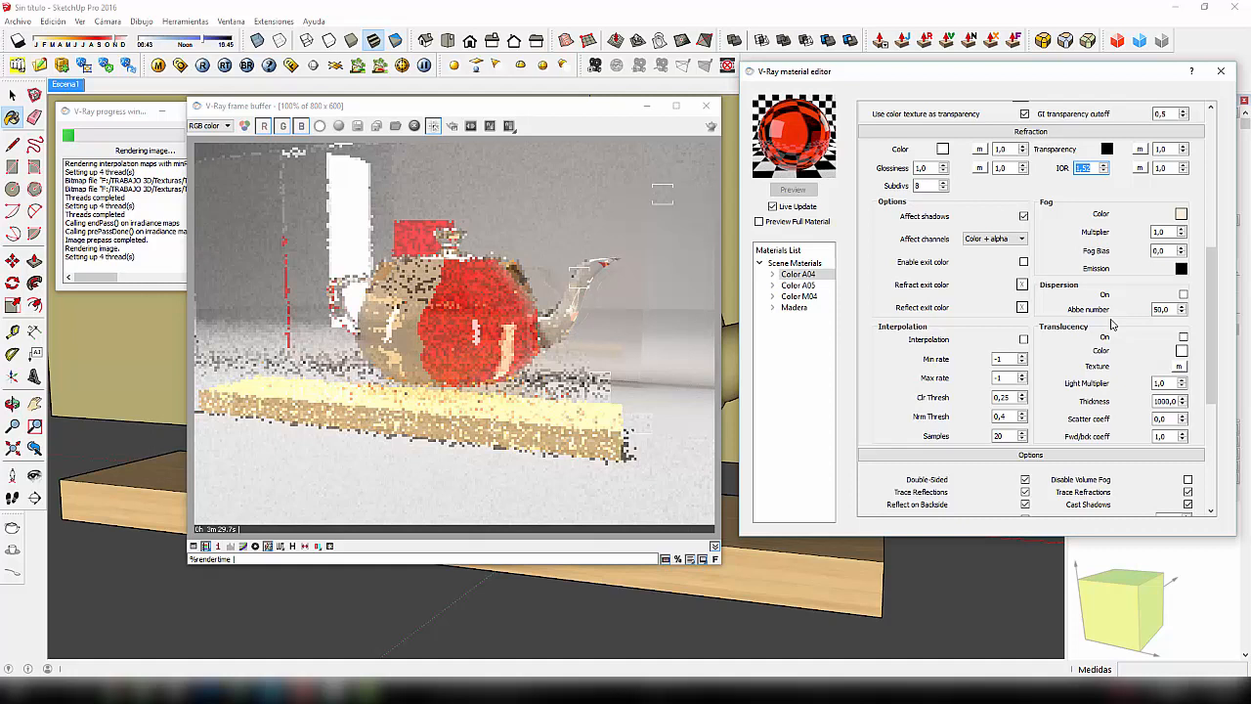
double_click(1161, 309)
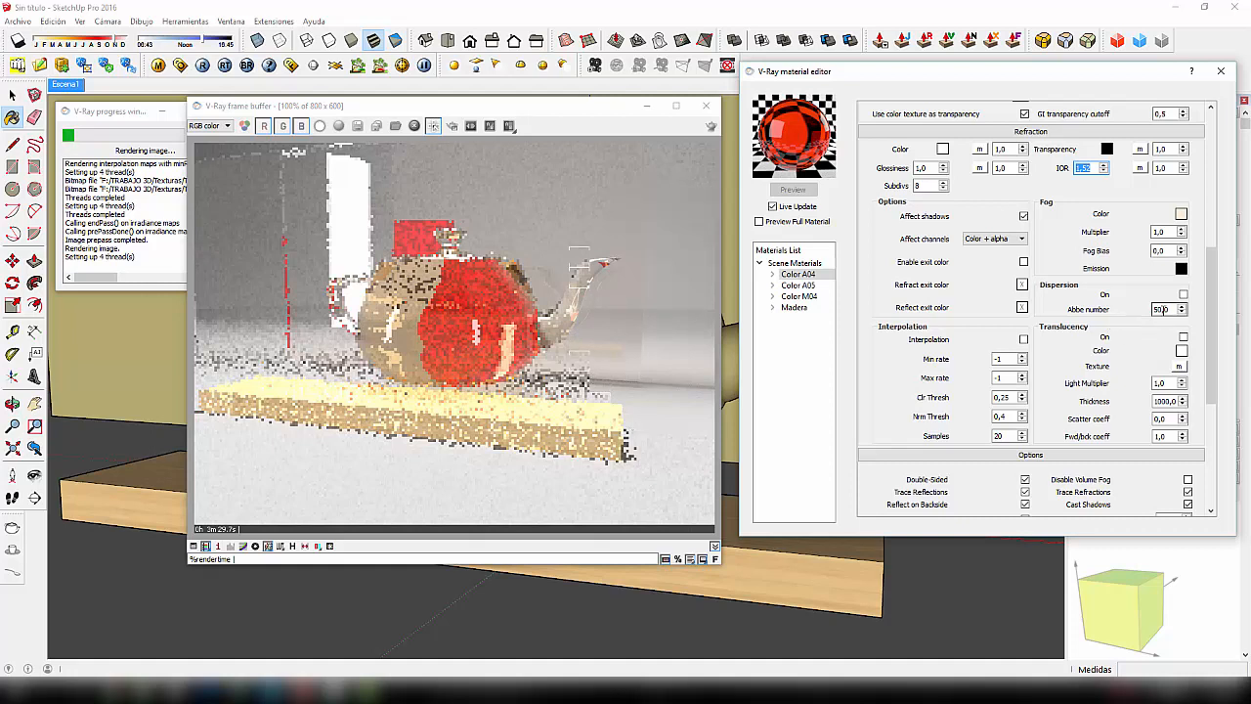
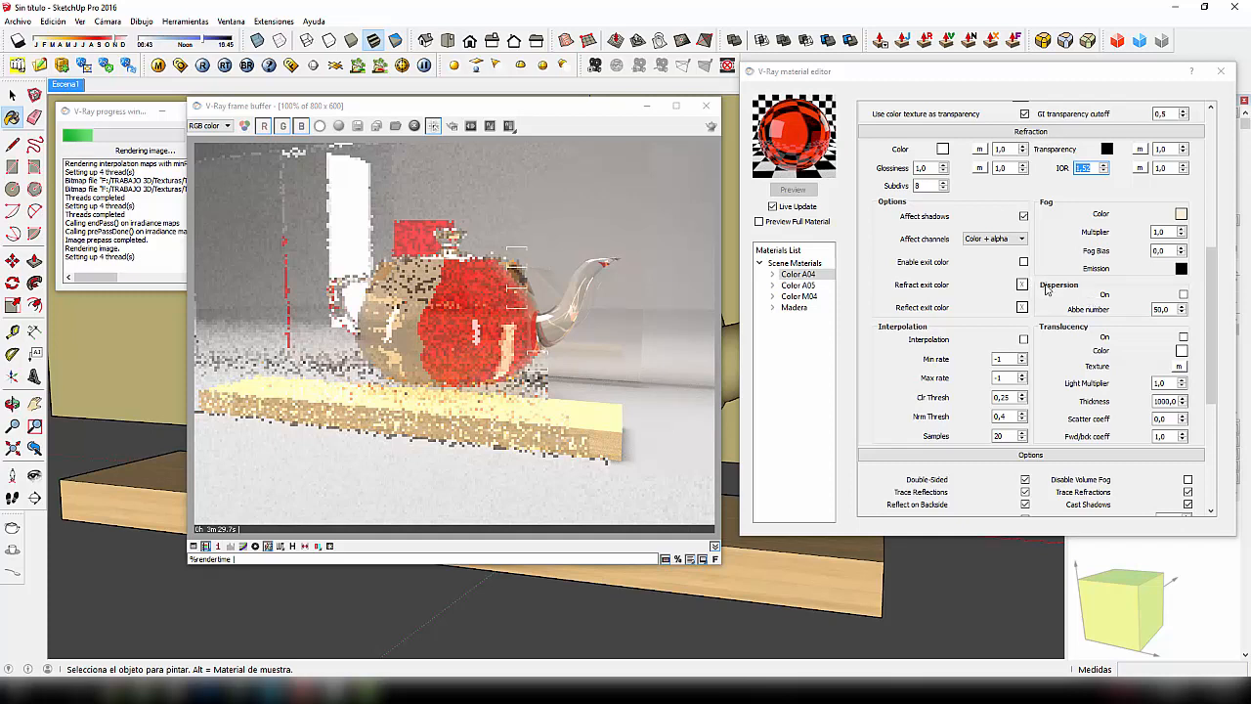
scroll(1046, 287, "up", 1)
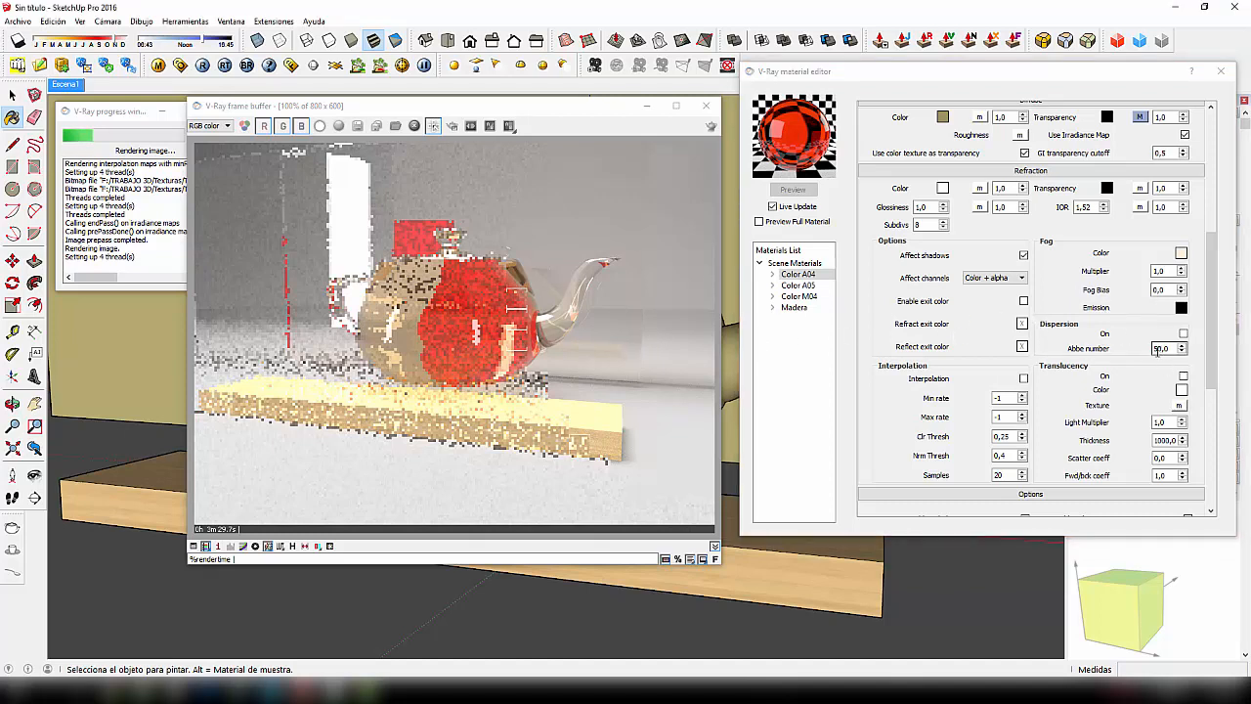
left_click_drag(1216, 295, 1216, 290)
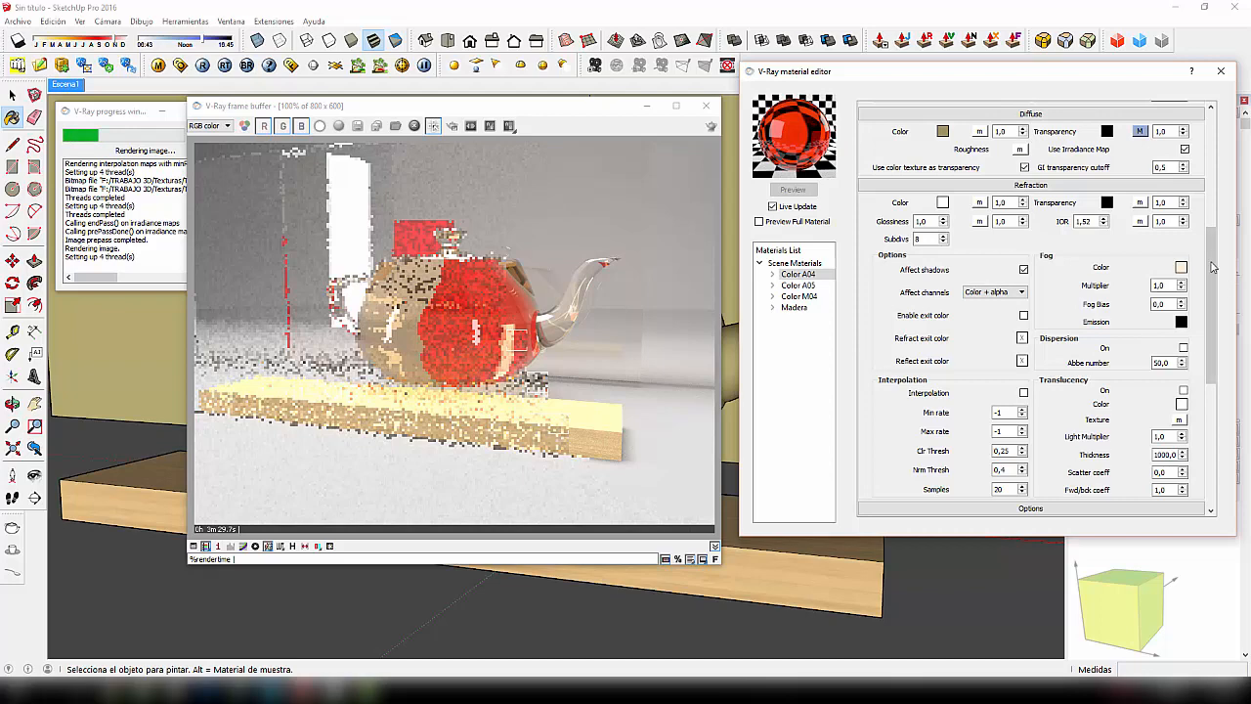
left_click_drag(1213, 269, 1220, 347)
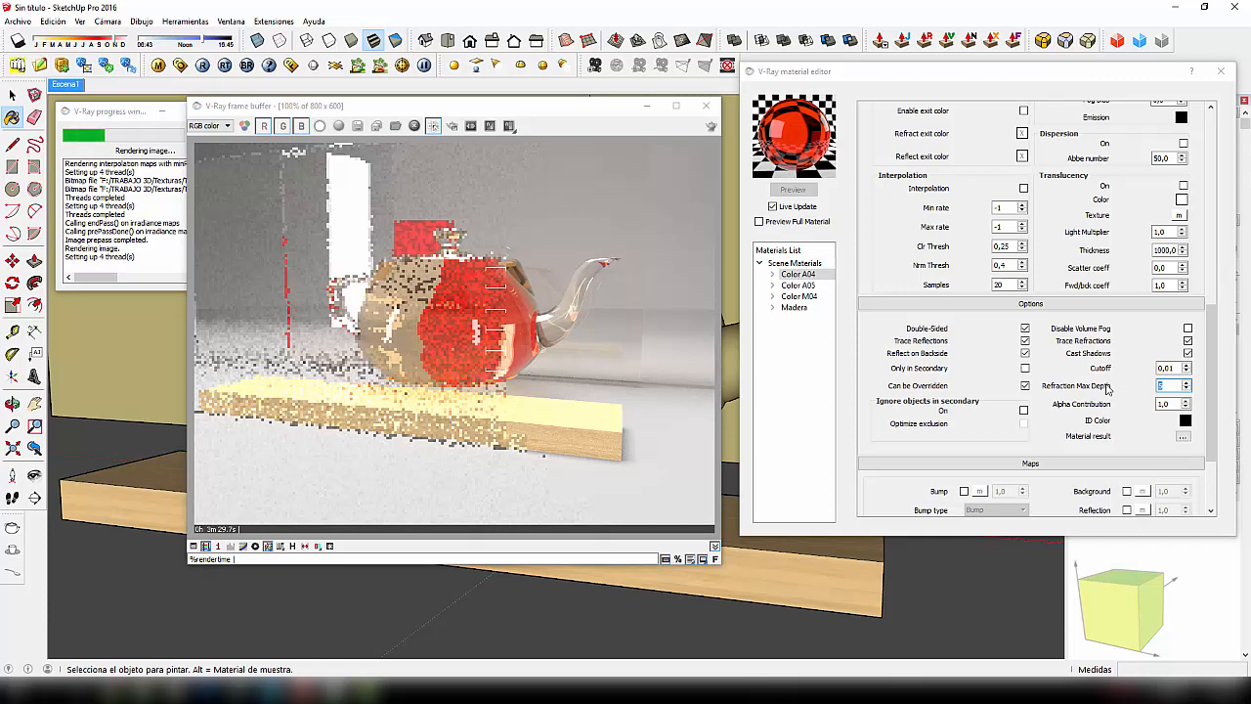
left_click(1173, 385)
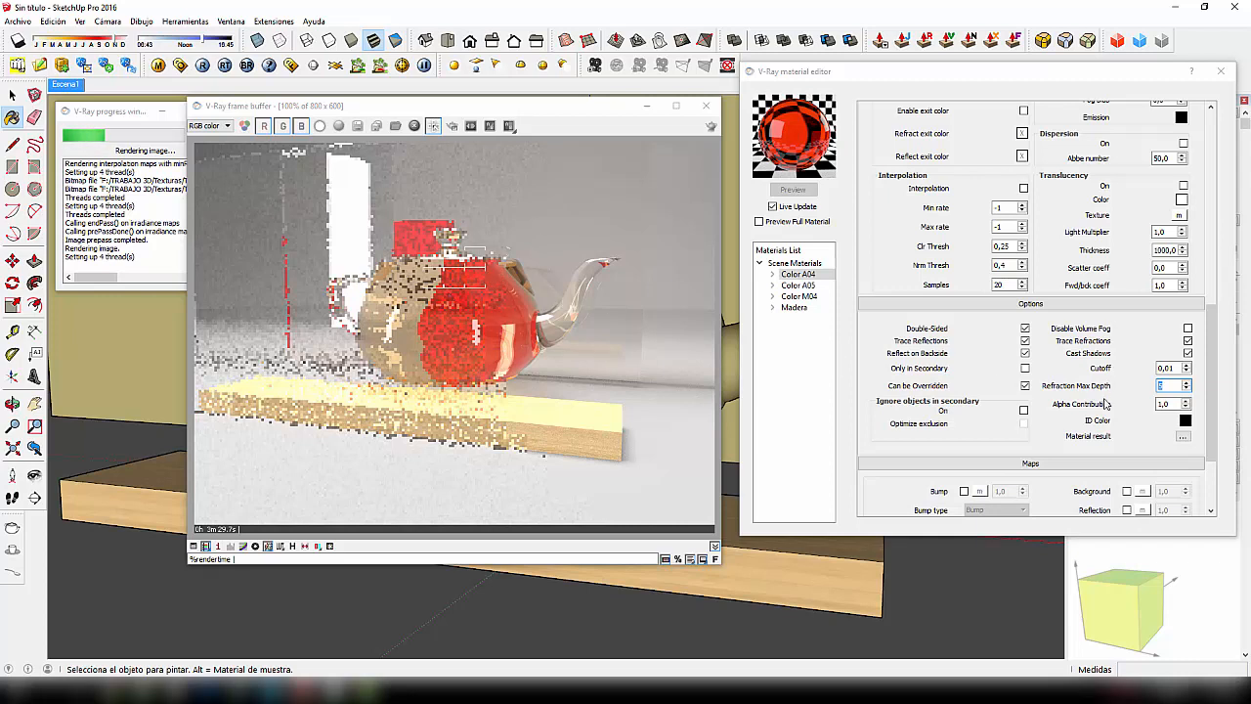
Step: Review Color A04's Refraction Max Depth together with its translucency, dispersion, fog and IOR settings
left_click_drag(1169, 386, 1144, 384)
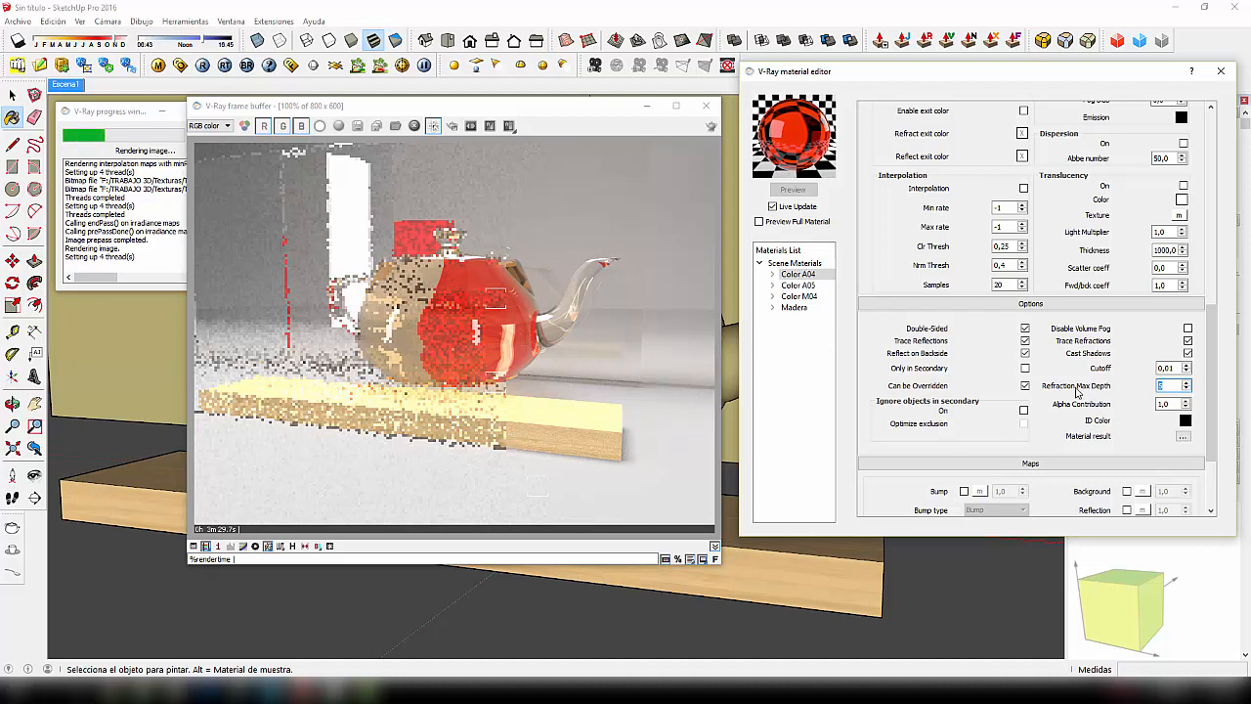
scroll(1100, 373, "up", 2)
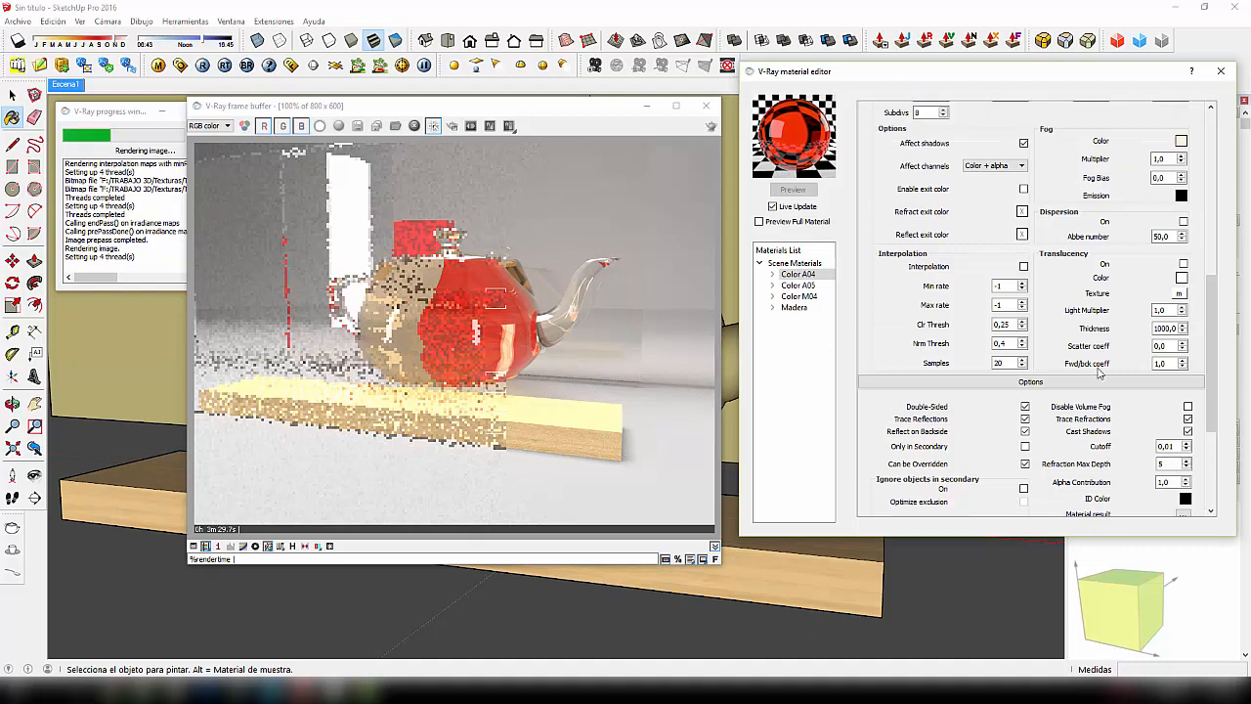
scroll(1099, 372, "up", 1)
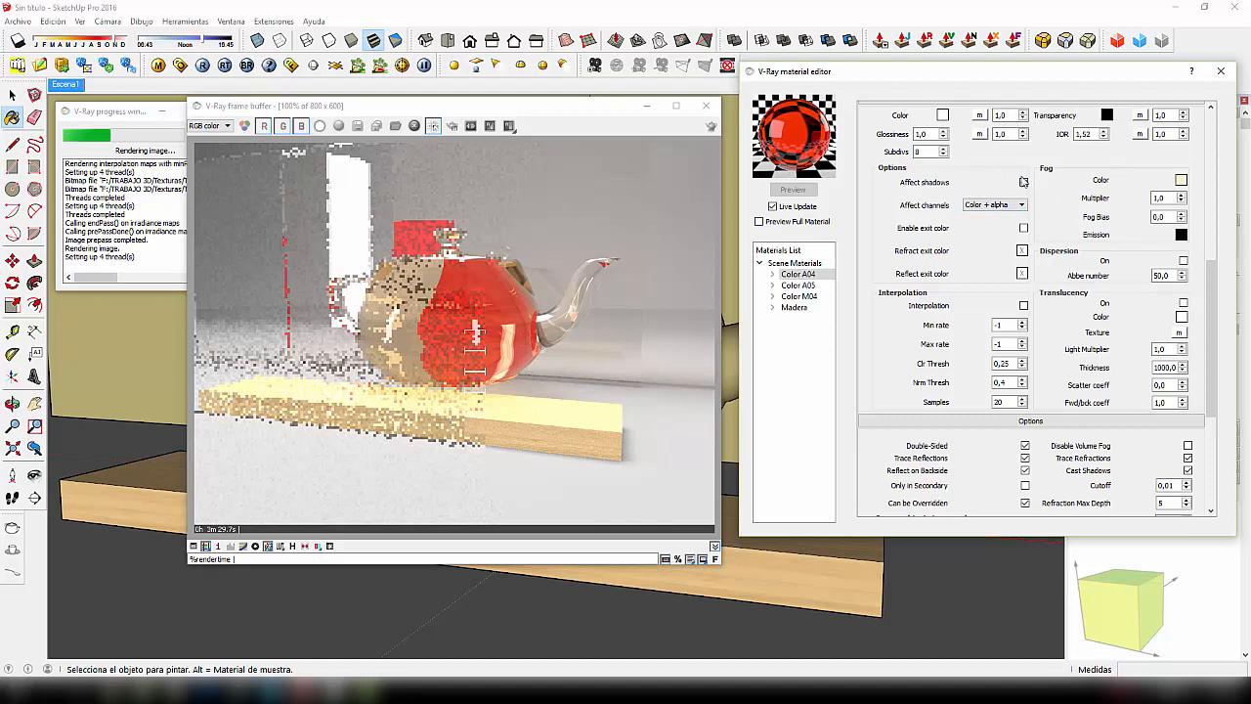
scroll(1007, 191, "up", 1)
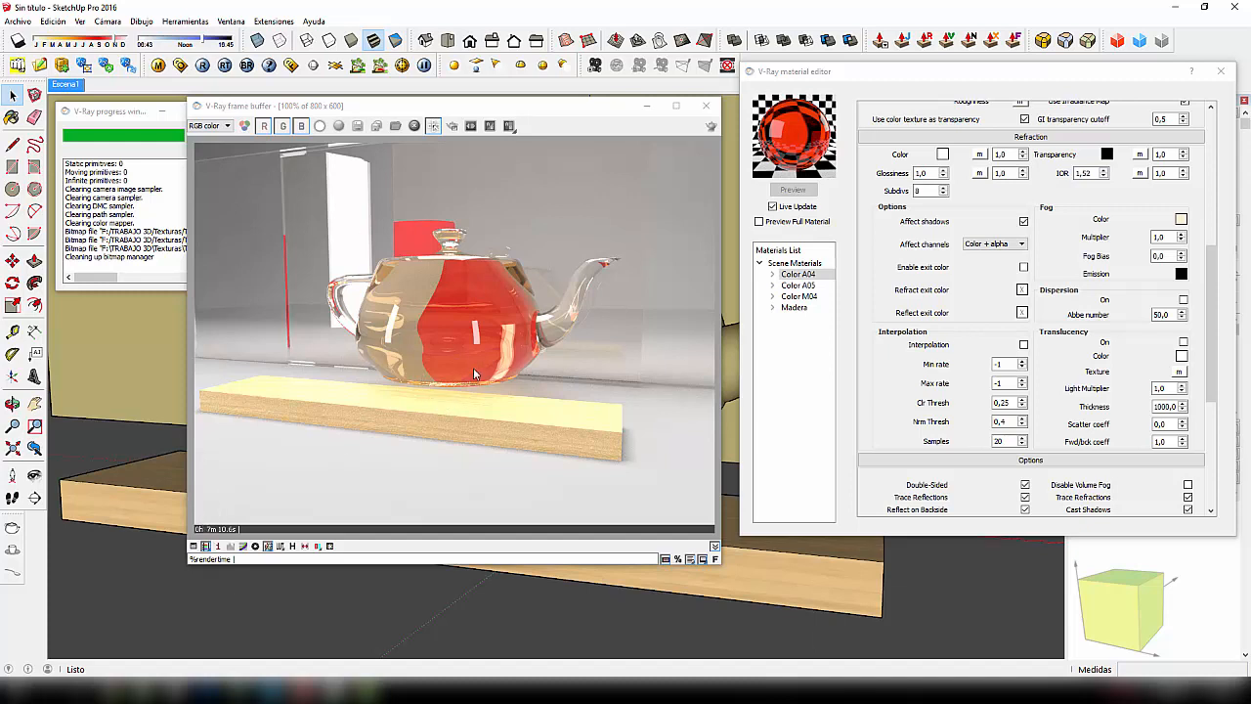
Step: Save the finished render to the frame buffer's render history and close the history
left_click(292, 546)
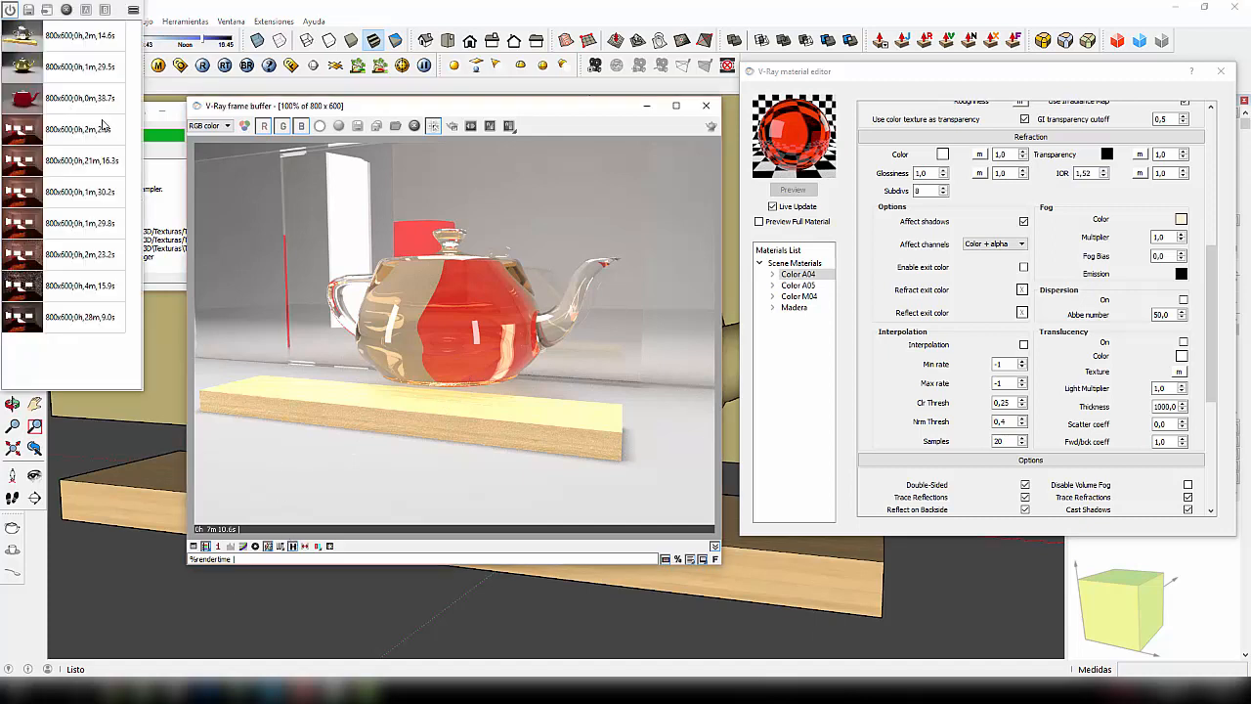
left_click(28, 10)
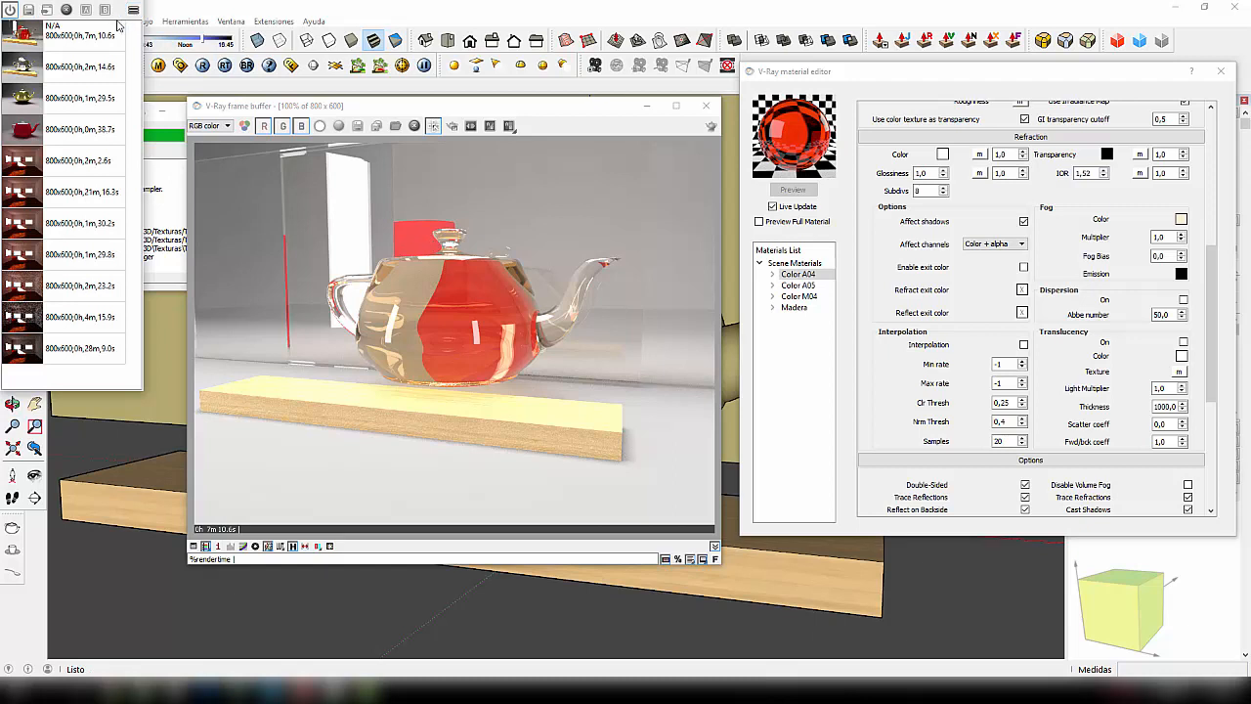
left_click(291, 545)
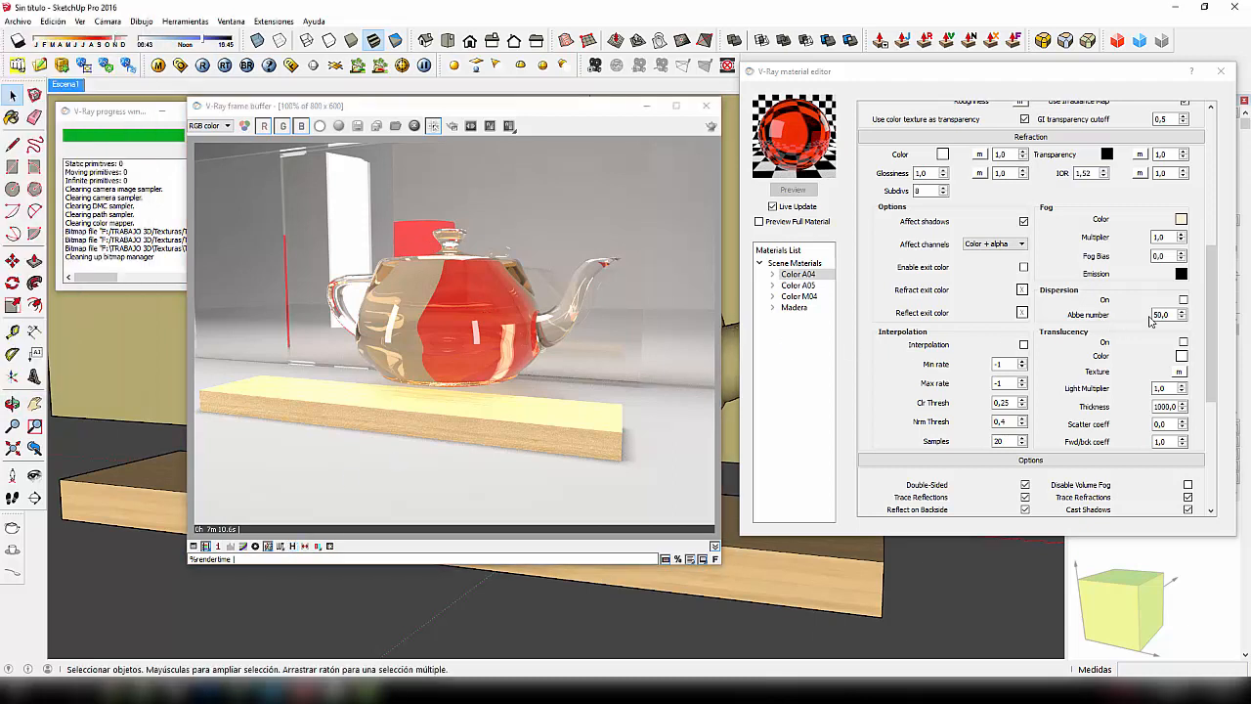
Step: Set Color A04's Refraction Max Depth to 10 and render the whole image again
left_click_drag(1212, 293, 1212, 338)
double_click(1168, 428)
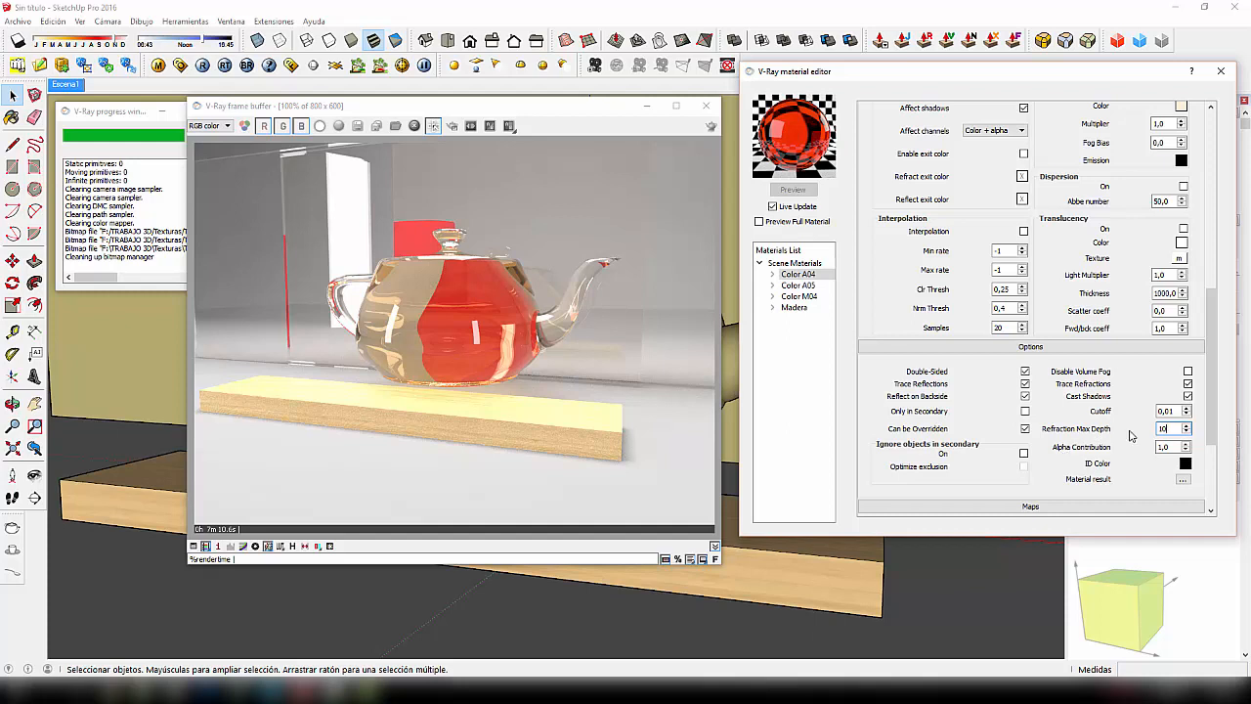
left_click_drag(1170, 429, 1111, 432)
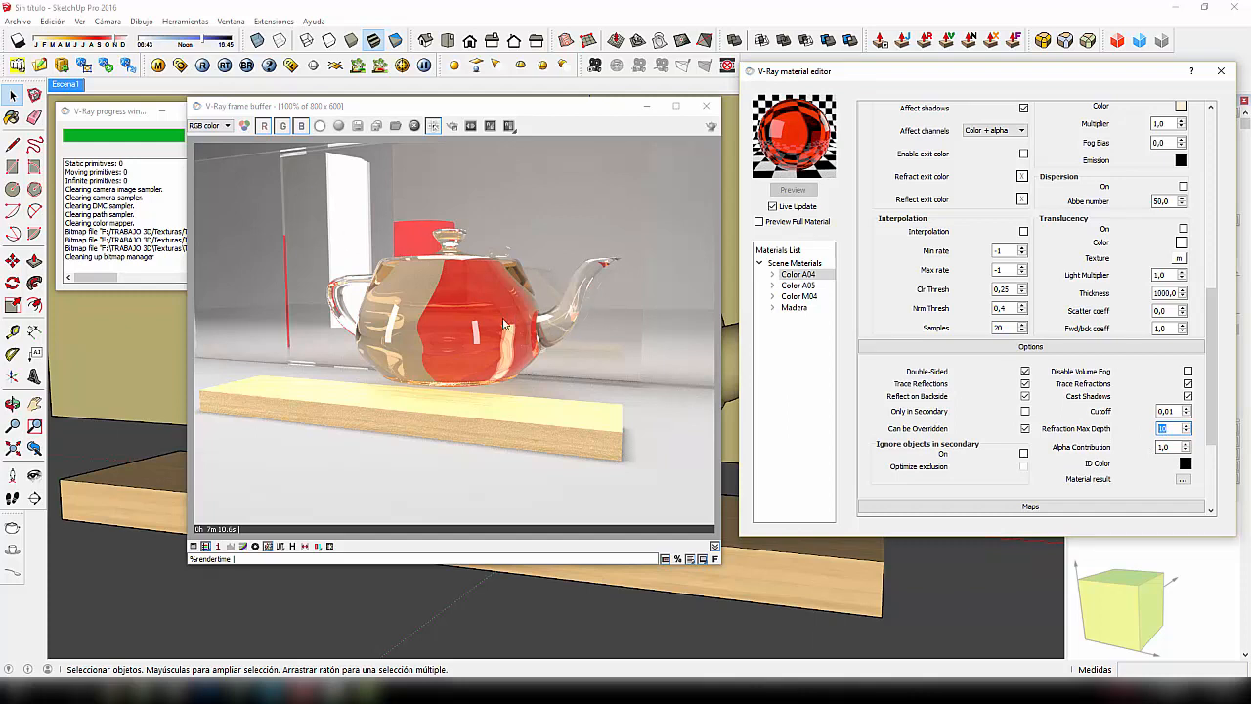
left_click(12, 691)
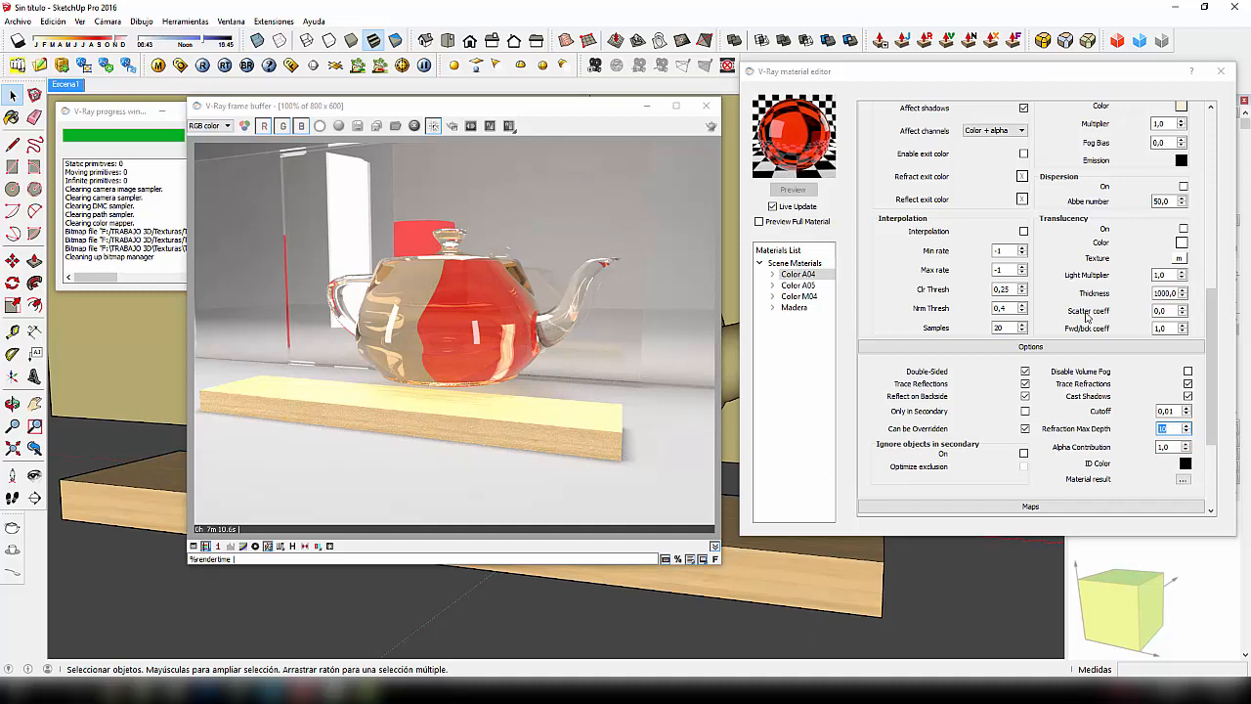
scroll(1087, 316, "up", 5)
left_click_drag(568, 112, 581, 111)
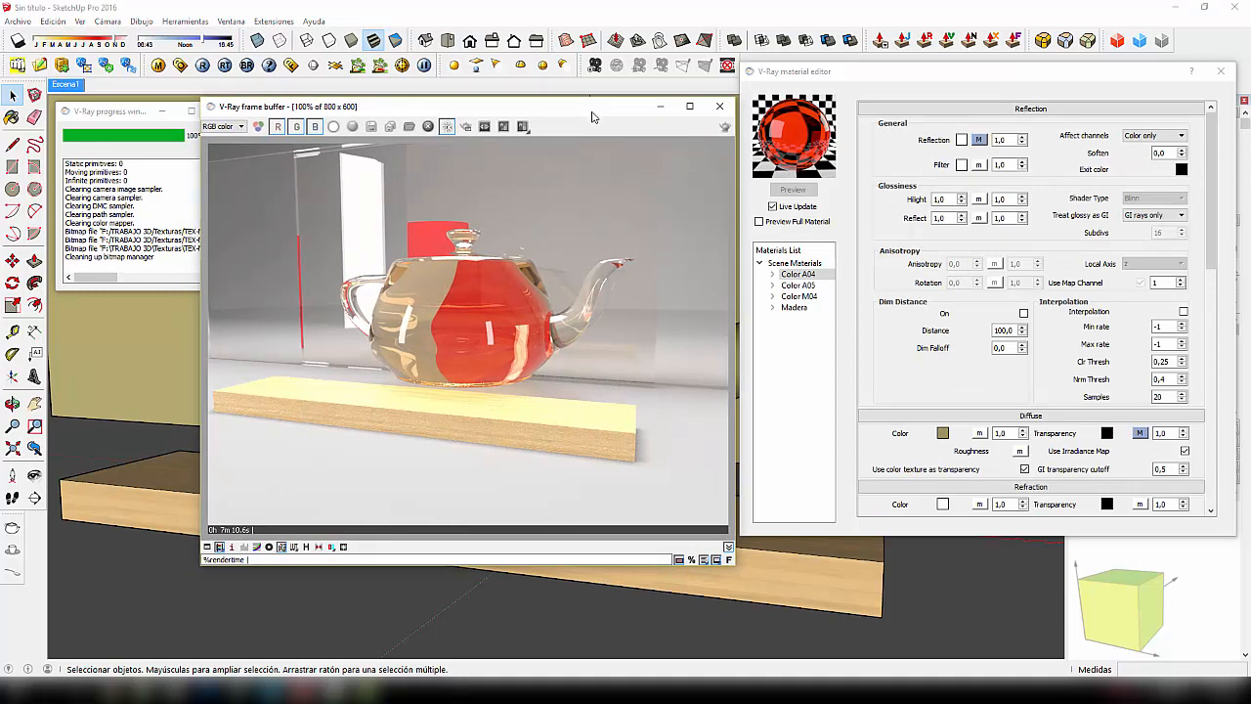
left_click(725, 128)
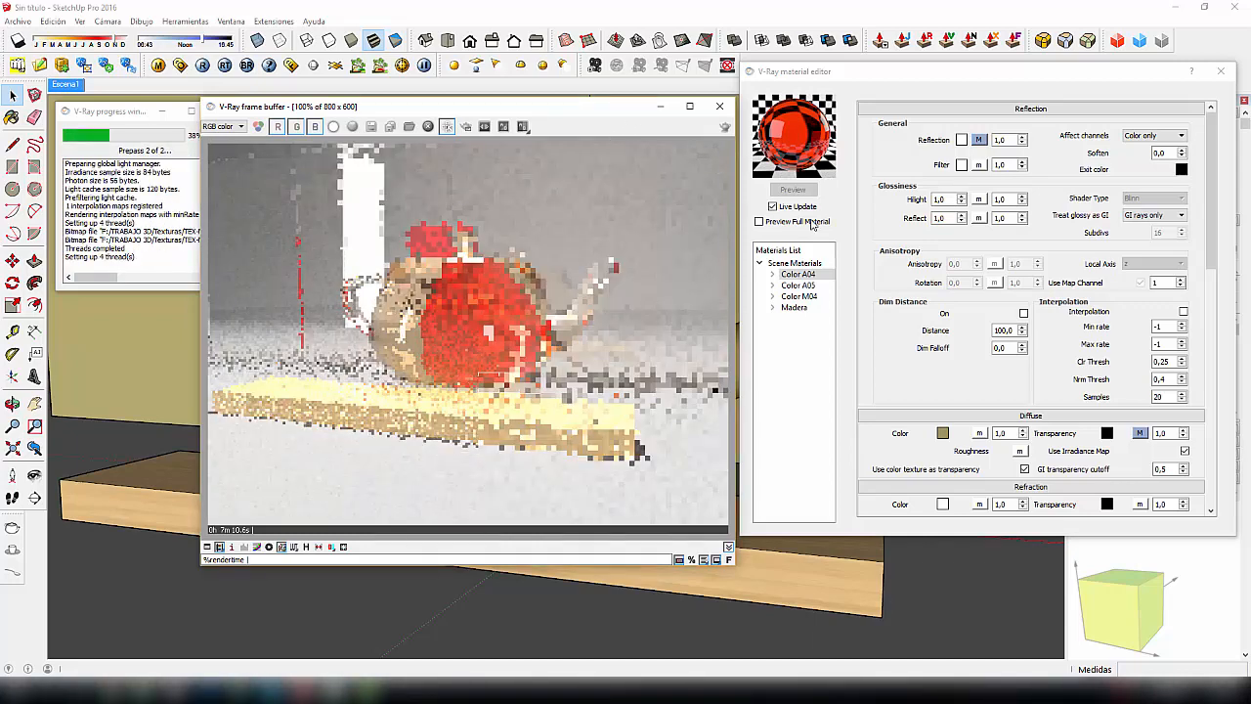
left_click(442, 592)
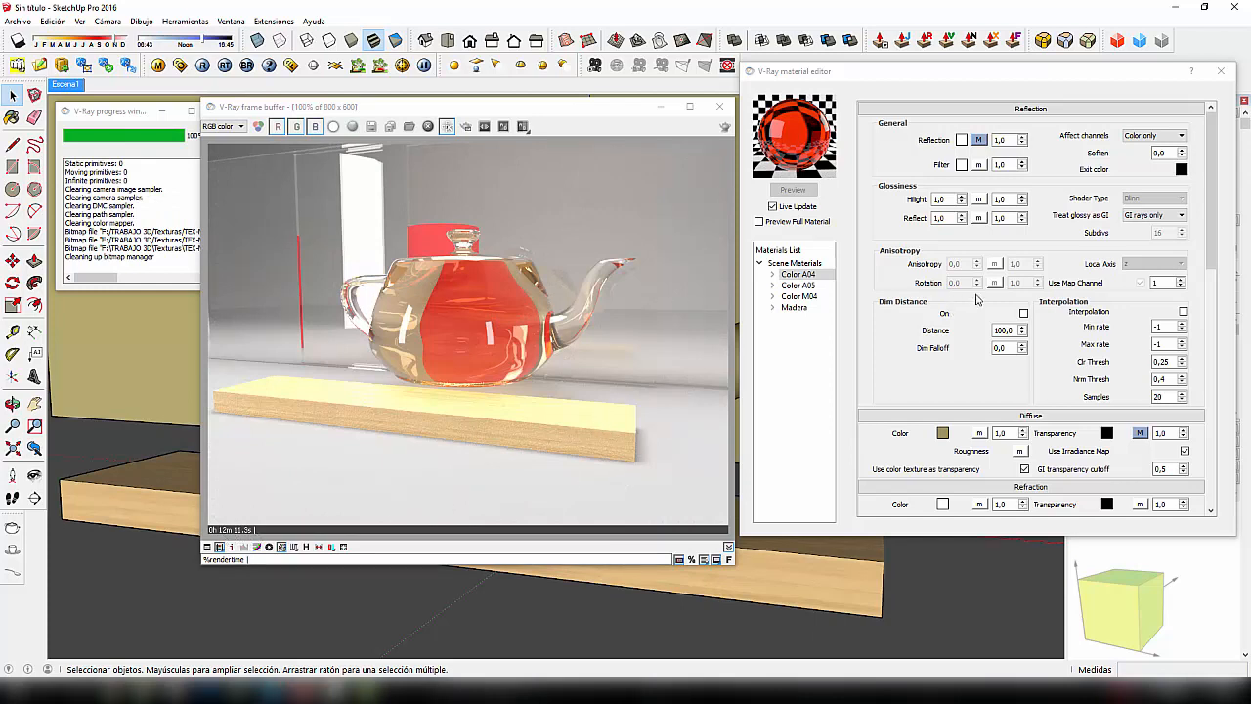
Step: Check Color A04's Refraction Max Depth and load the saved render from the history as comparison image A against the new render
left_click_drag(1210, 195, 1218, 383)
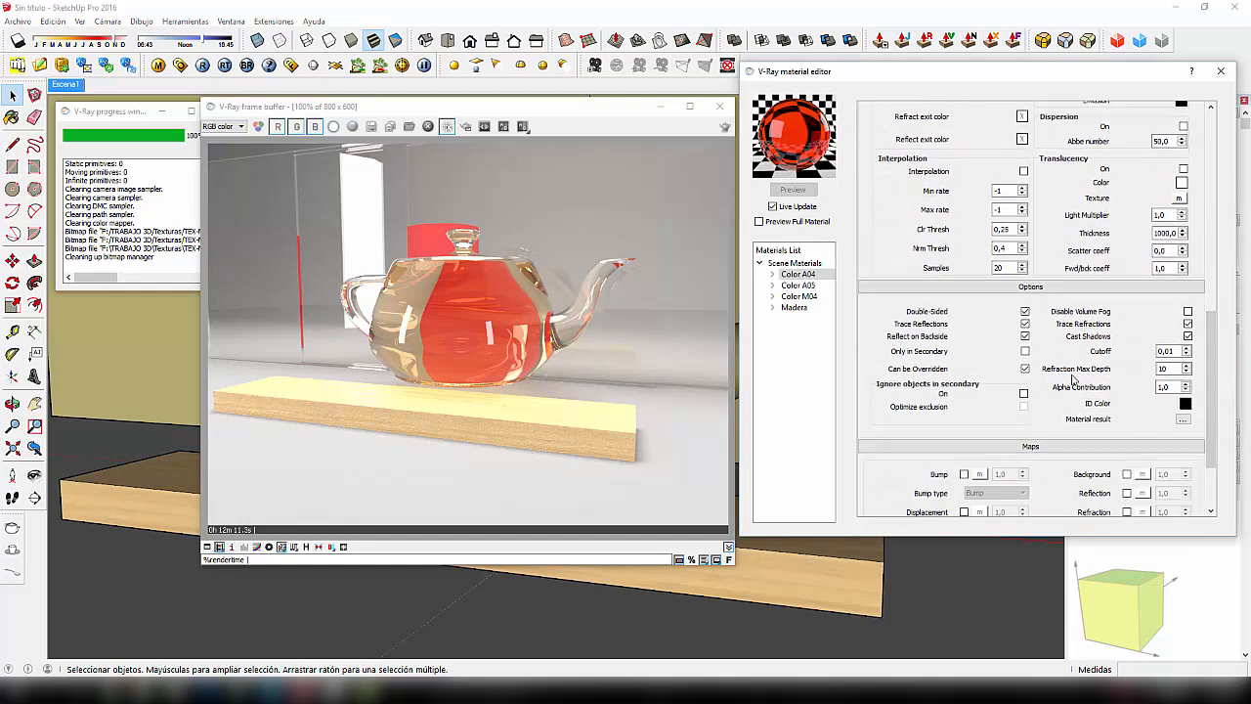
double_click(1167, 370)
left_click(306, 546)
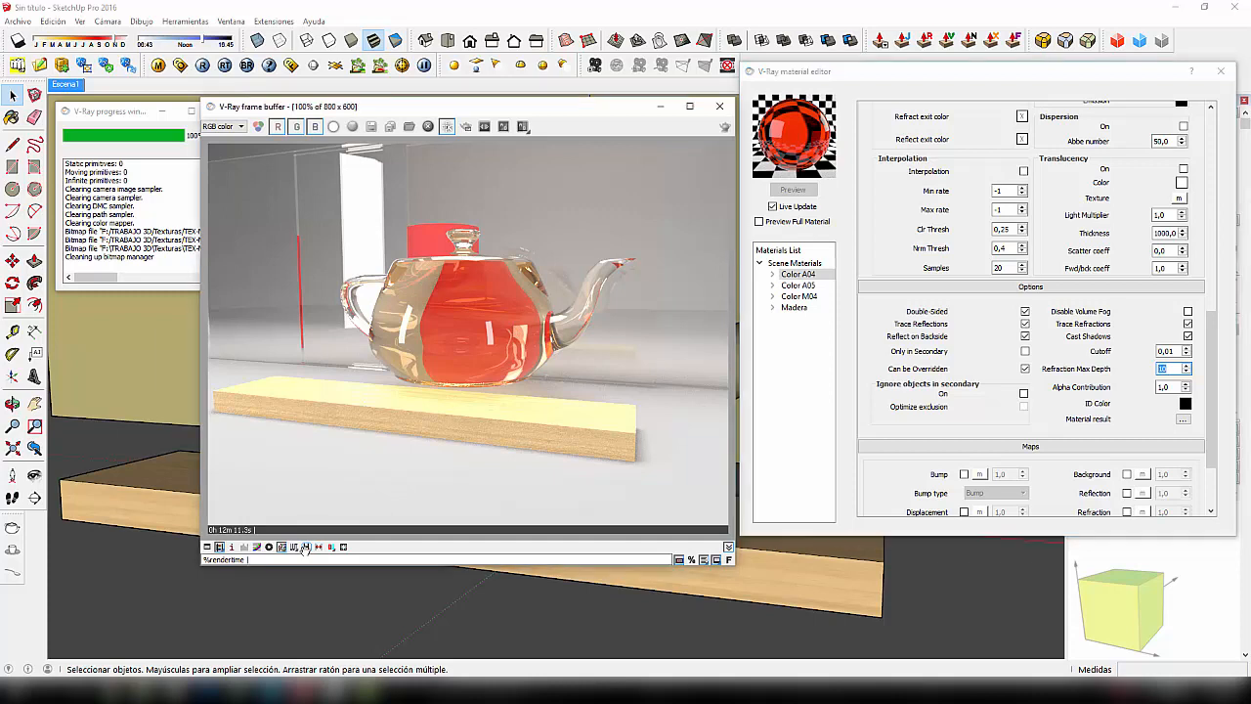
left_click(91, 45)
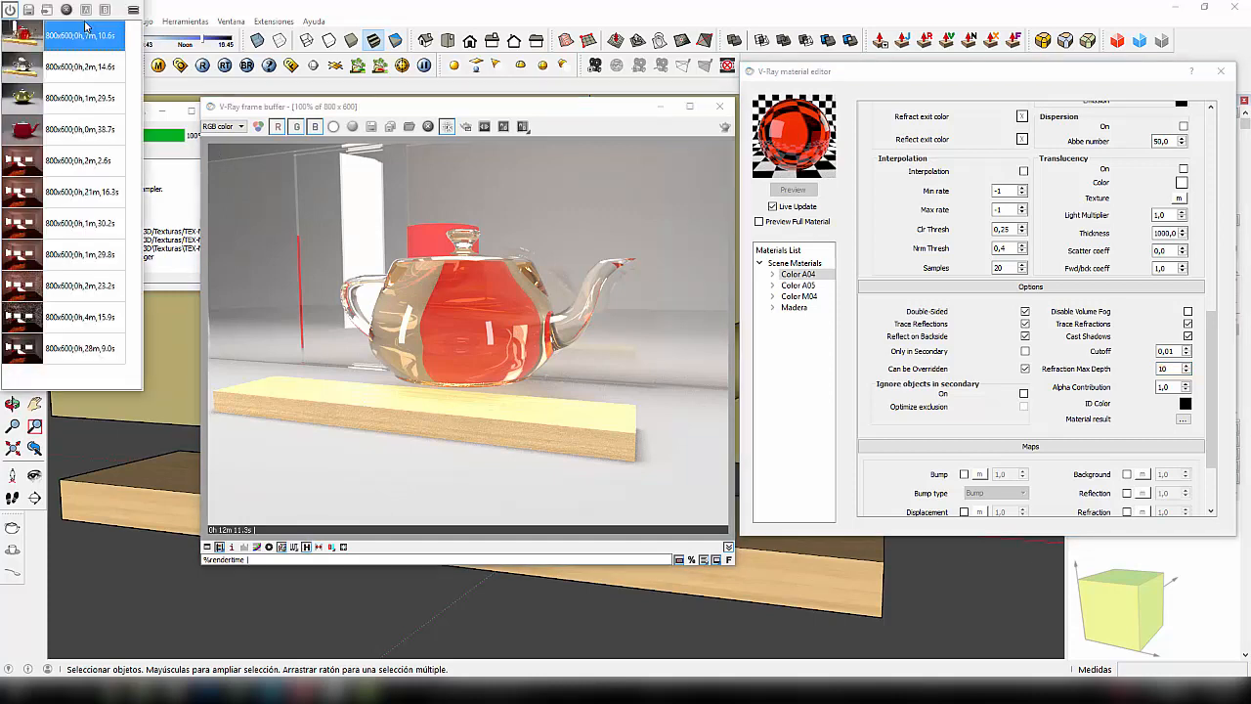
left_click(86, 11)
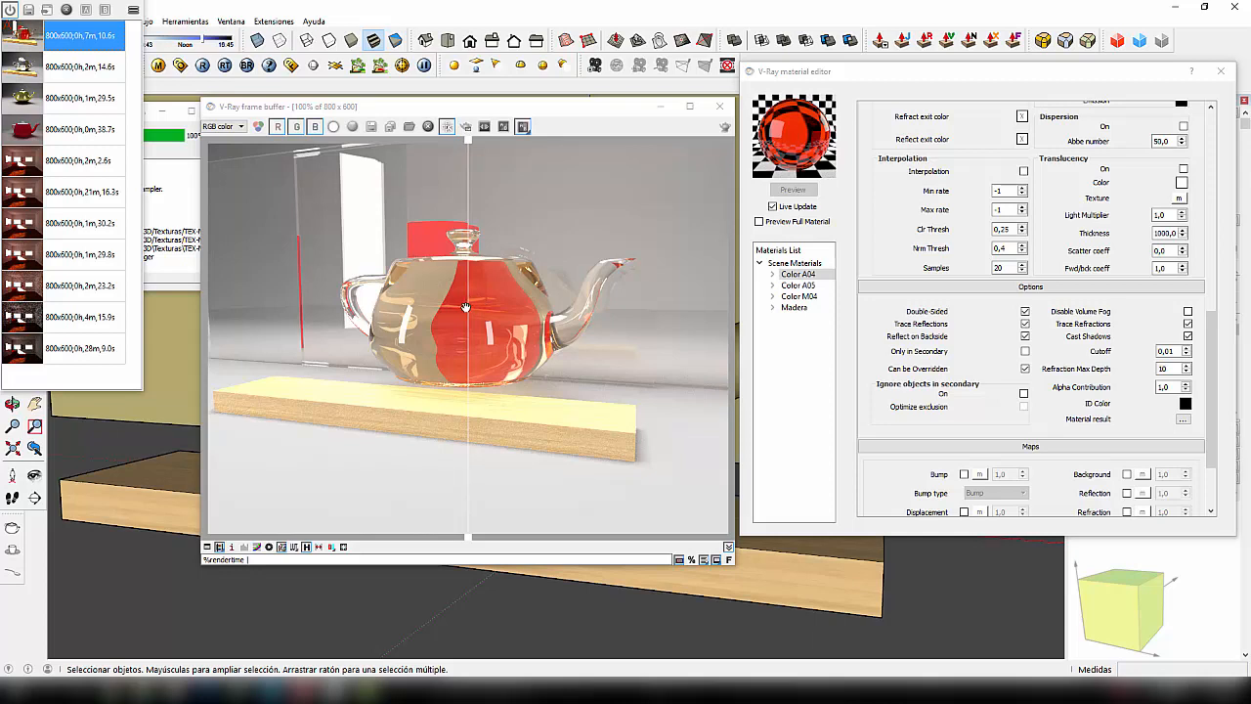
Step: Compare both renders at 200% around the glass pane edges and the white panel by moving the A/B divider across them
left_click_drag(466, 307, 428, 318)
scroll(347, 156, "up", 2)
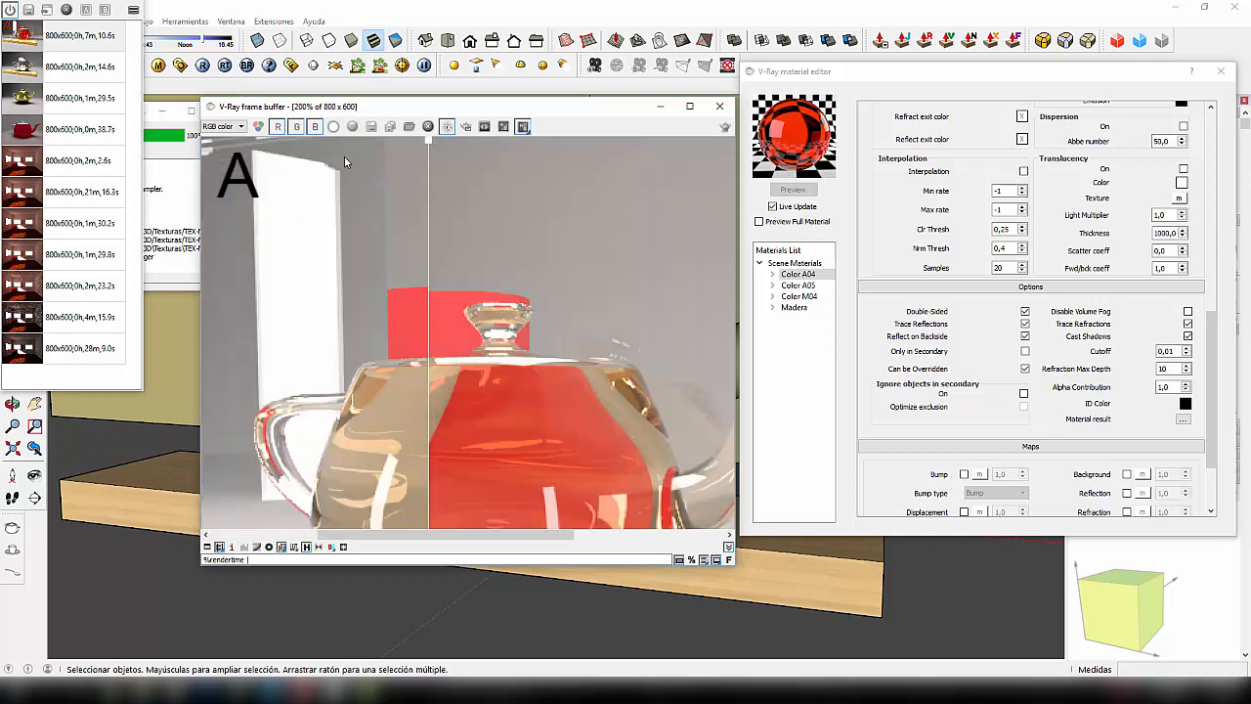
scroll(447, 237, "down", 1)
middle_click_drag(337, 176, 494, 304)
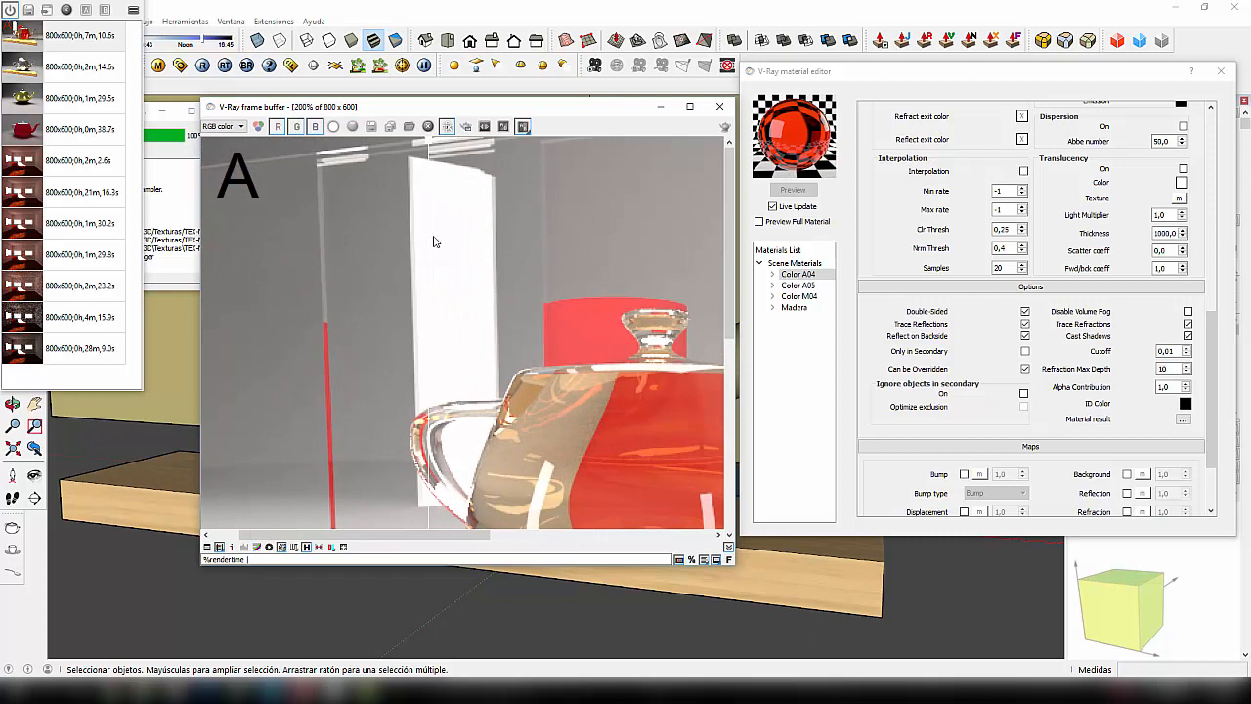
left_click_drag(426, 217, 474, 225)
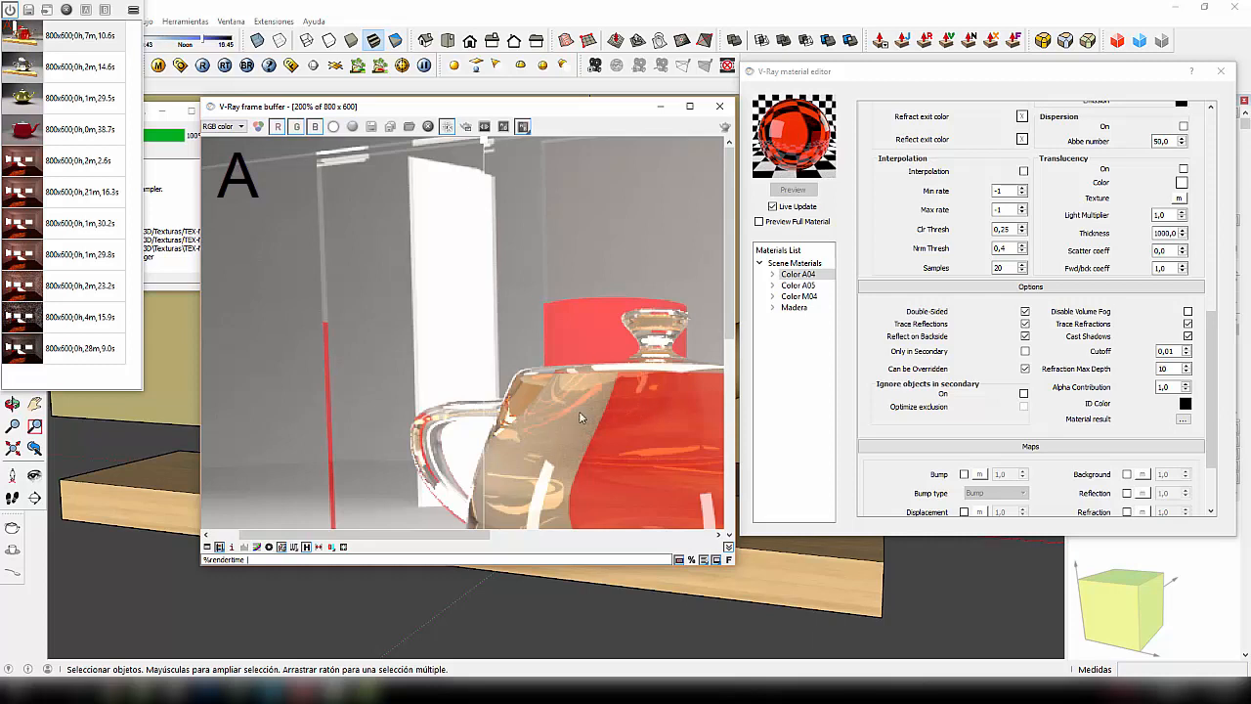
left_click_drag(413, 380, 520, 375)
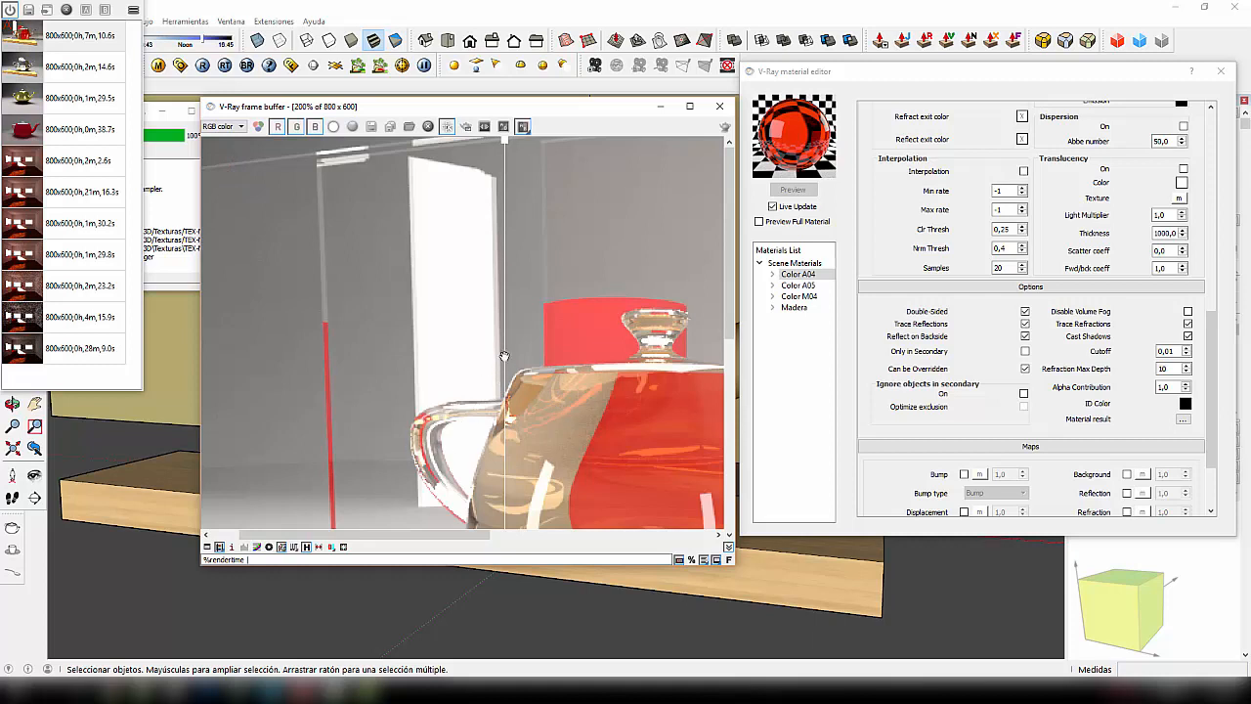
left_click_drag(506, 356, 411, 331)
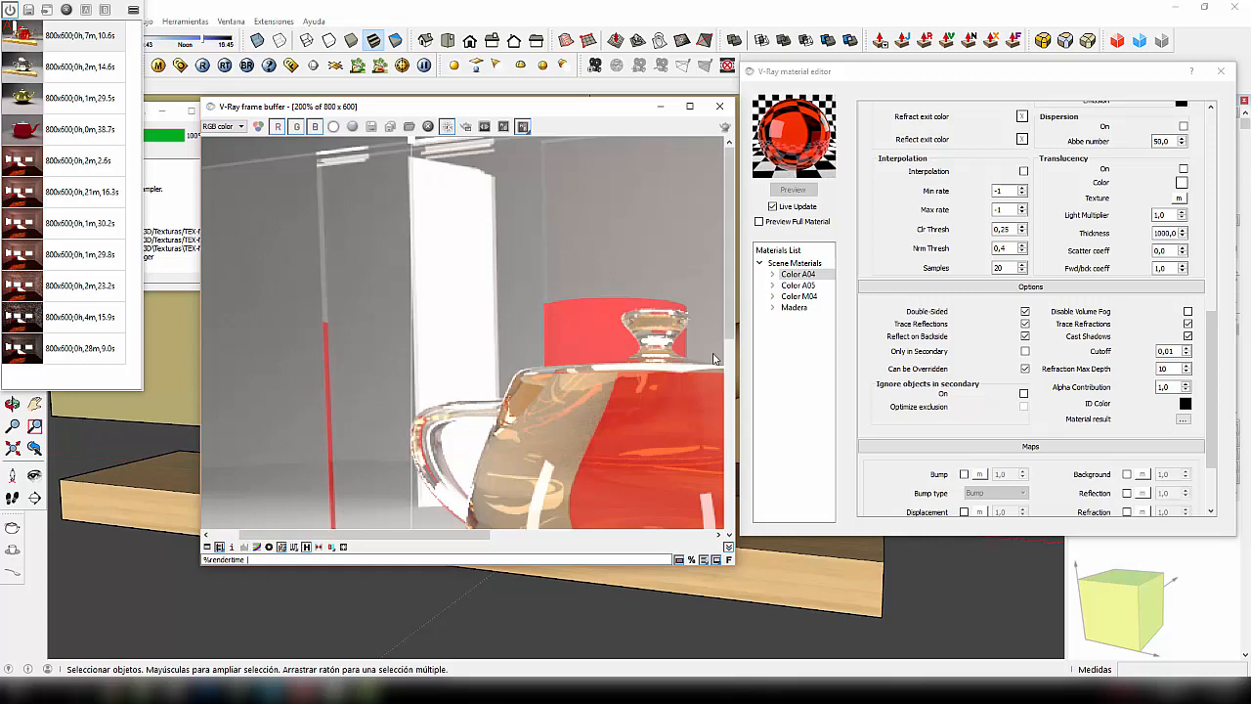
Step: Compare both renders across the teapot's handle, body and spout by moving the A/B divider over them at 200%
left_click_drag(732, 317, 728, 409)
left_click_drag(411, 402, 590, 400)
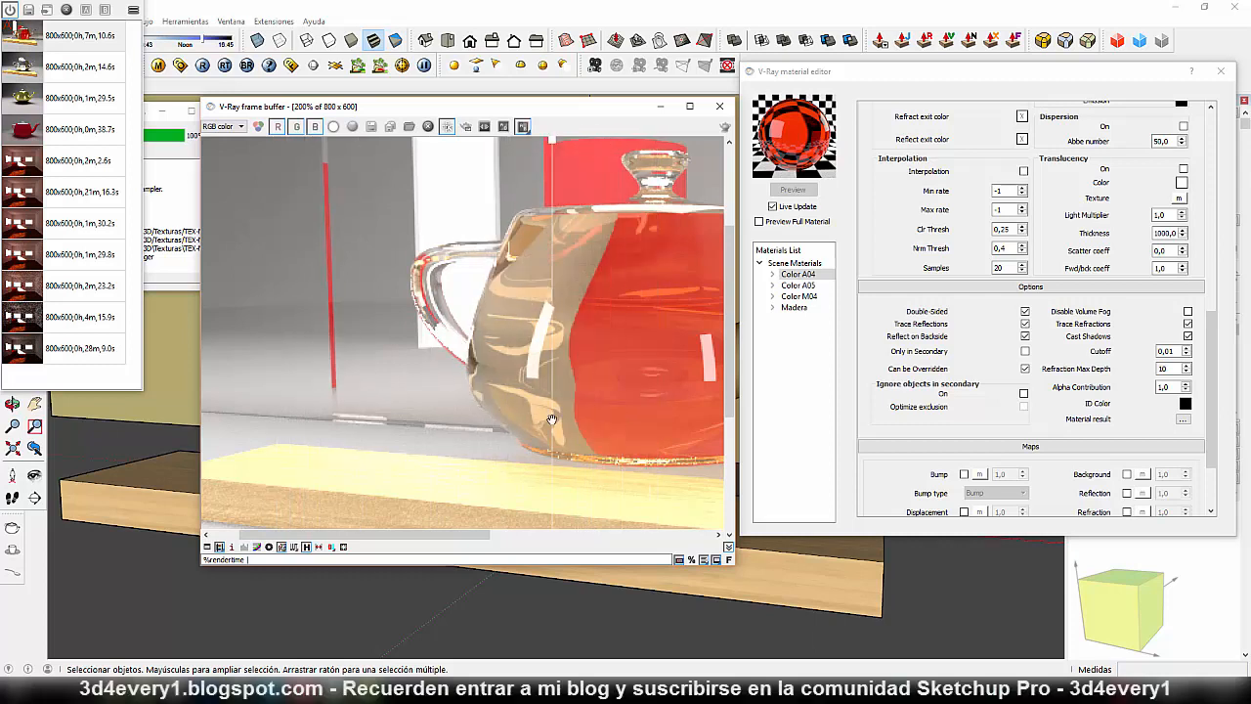
left_click_drag(466, 537, 705, 544)
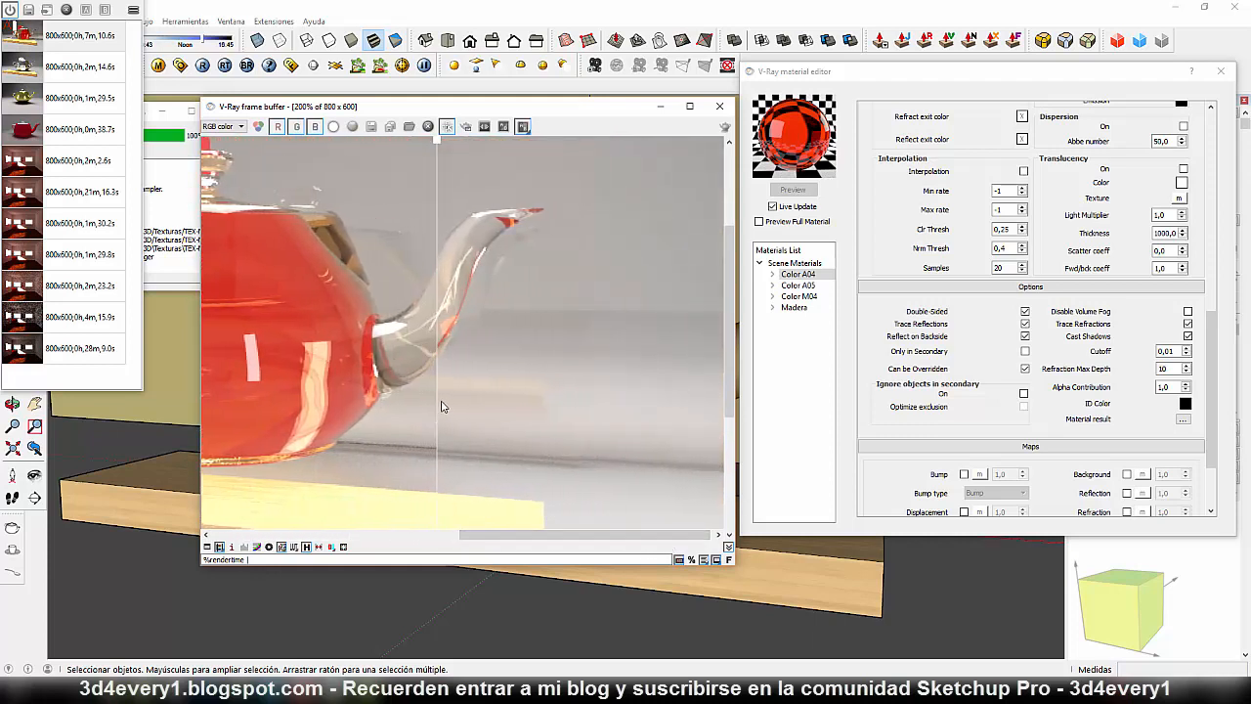
left_click_drag(437, 401, 257, 400)
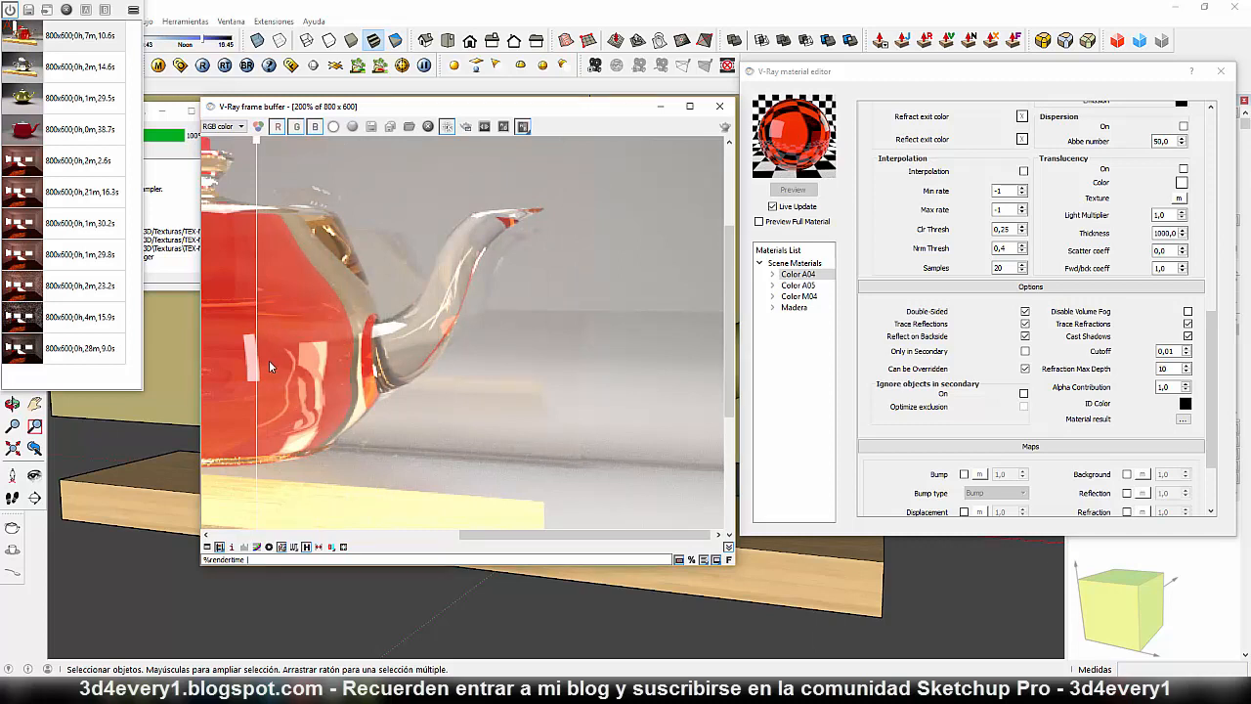
left_click_drag(258, 369, 318, 370)
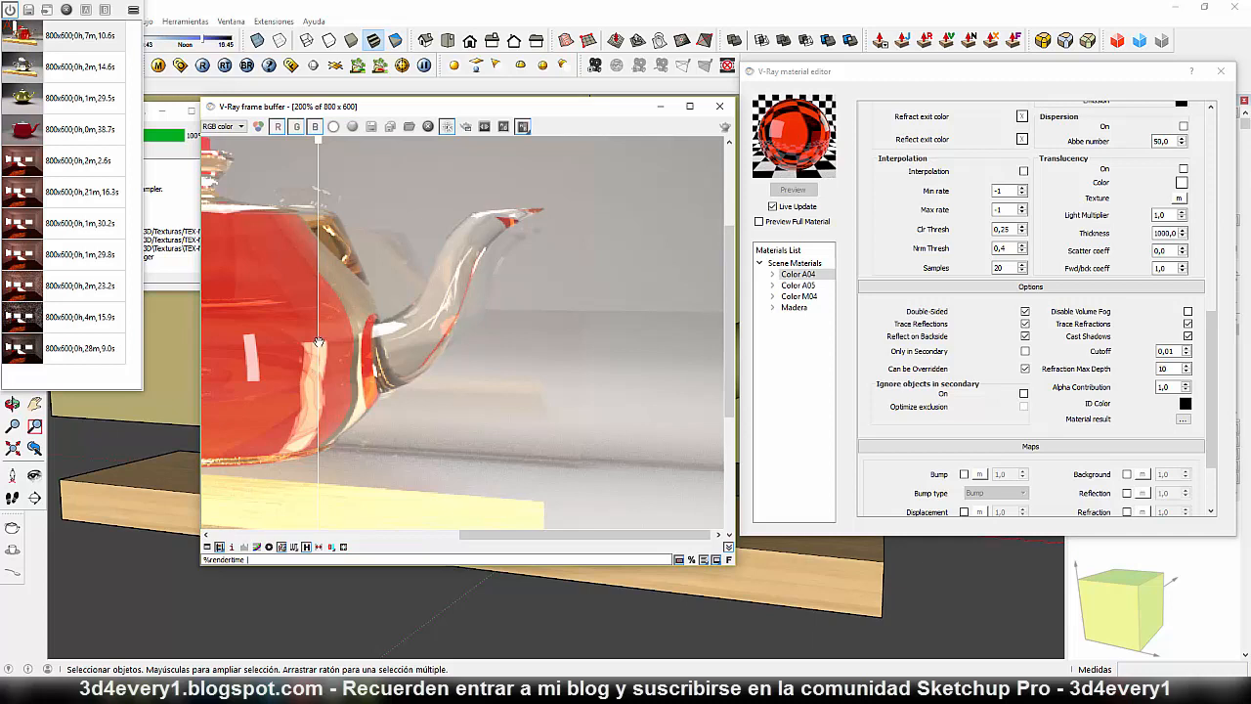
mouse_move(318, 331)
left_mouse_down()
mouse_move(252, 333)
mouse_move(609, 349)
mouse_move(276, 334)
mouse_move(565, 334)
mouse_move(232, 335)
mouse_move(573, 349)
mouse_move(681, 368)
mouse_move(486, 373)
left_mouse_up()
left_click_drag(528, 536, 440, 537)
left_click_drag(480, 390, 435, 391)
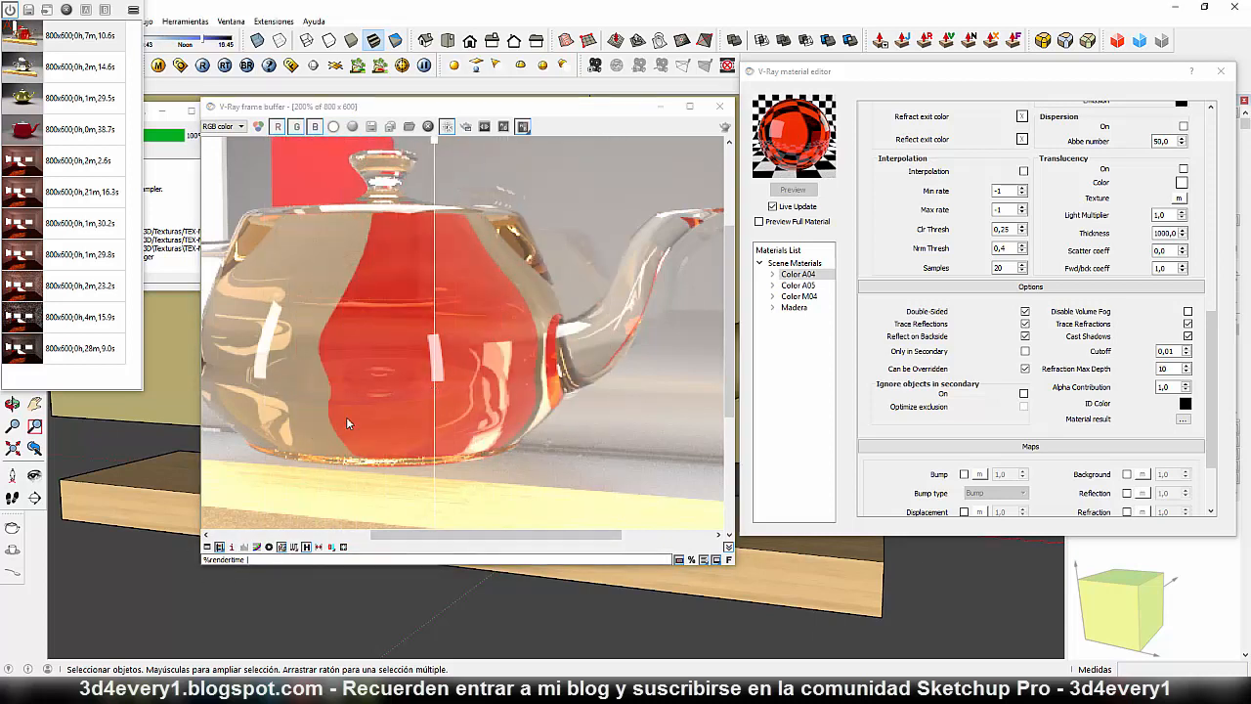
Step: Return the frame buffer to 100% and compare both renders over the teapot and the panes
scroll(414, 403, "down", 4)
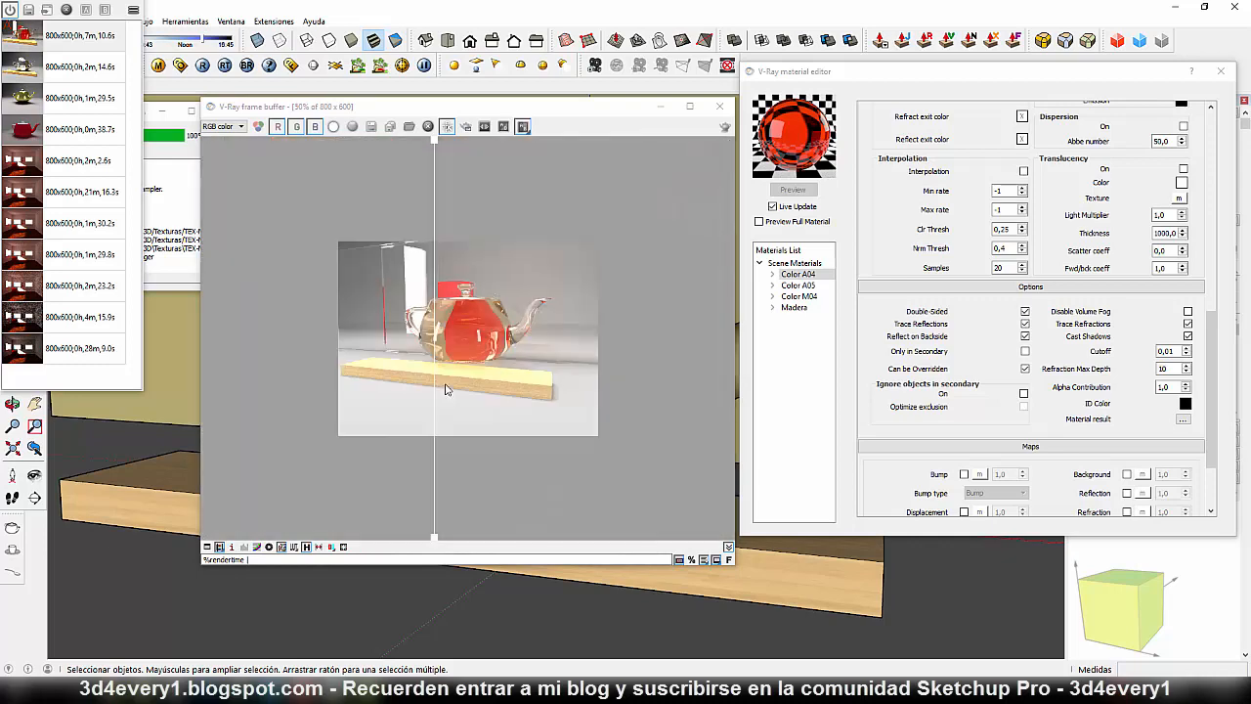
scroll(446, 389, "up", 2)
scroll(446, 389, "down", 1)
double_click(468, 321)
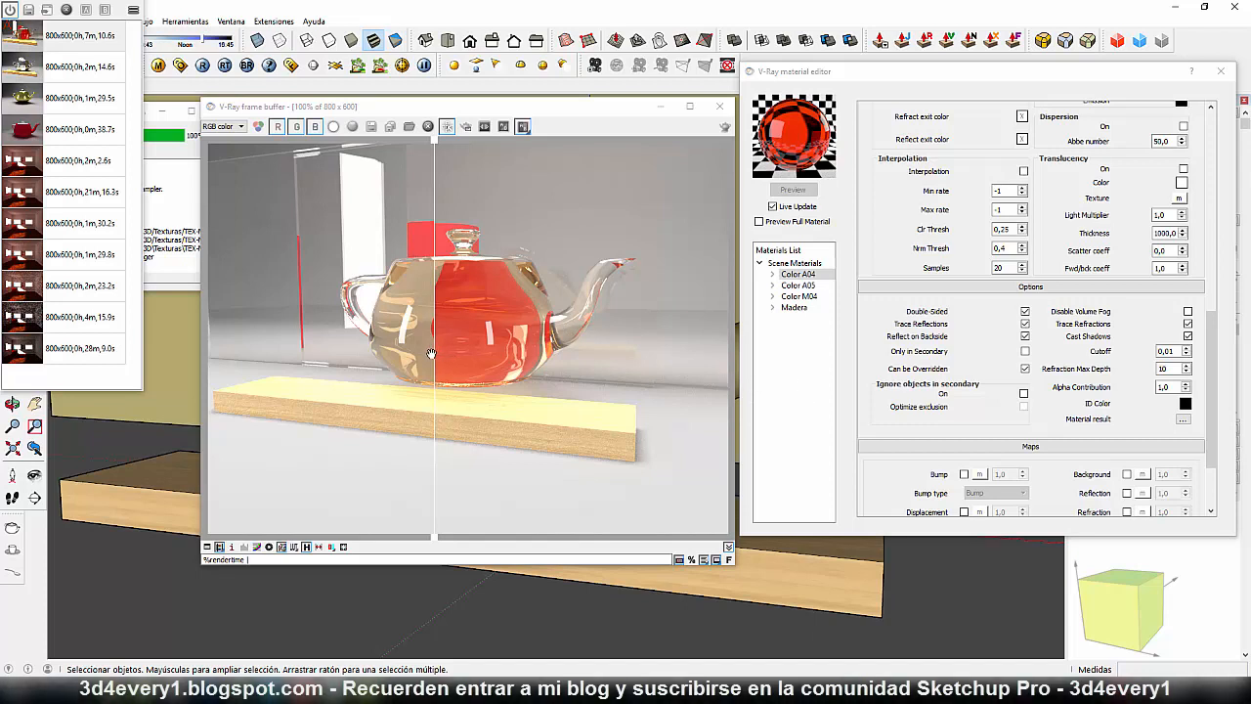
left_click_drag(433, 352, 360, 349)
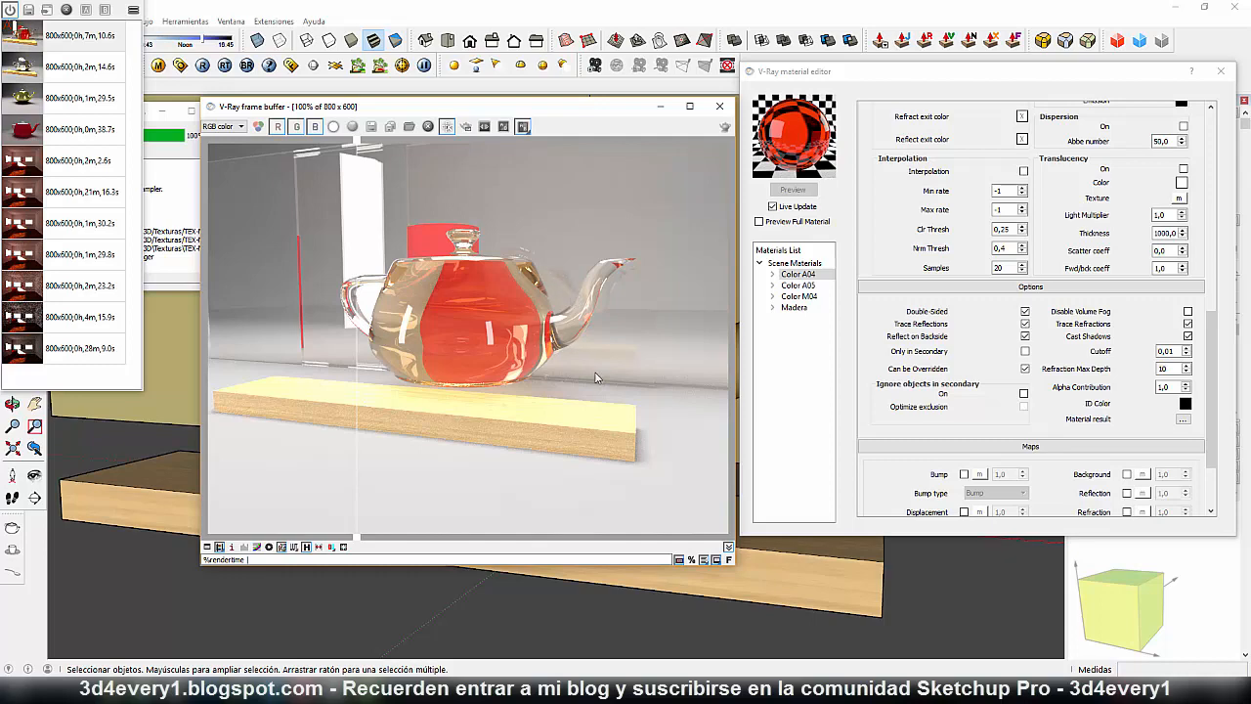
left_click(928, 617)
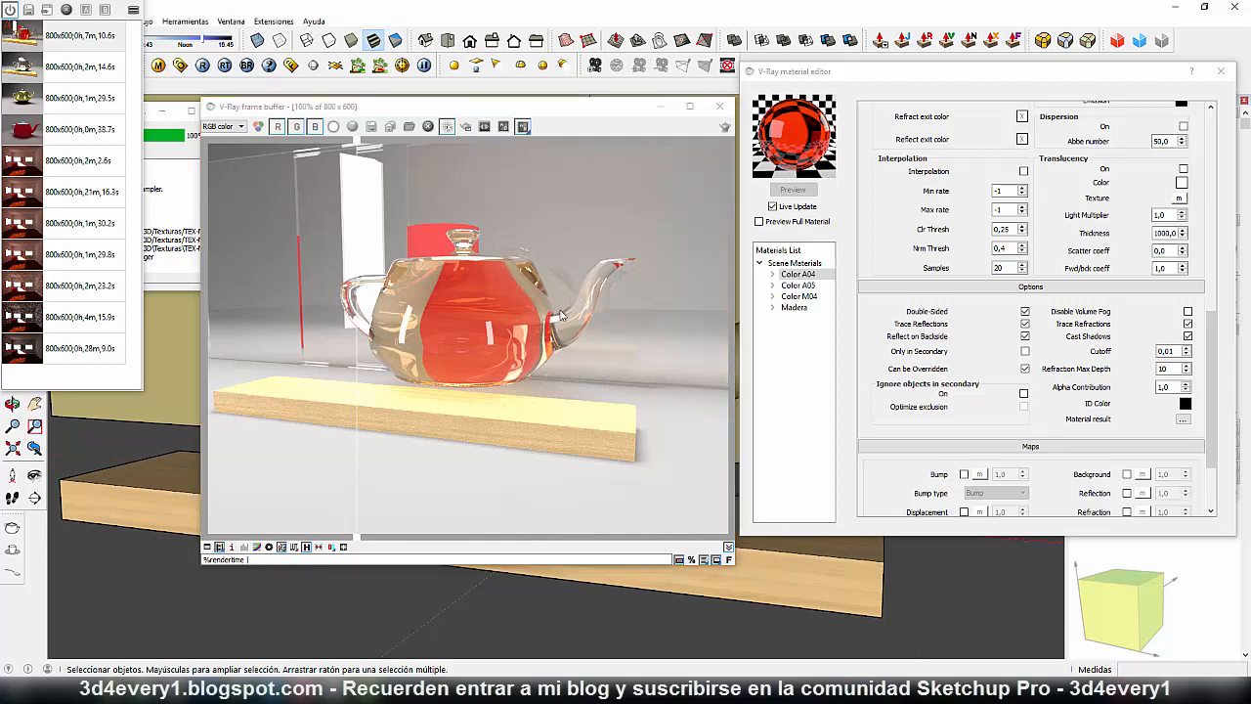
Step: Close the frame buffer and examine the three staggered panes between the teapot and the red cylinder from several angles, highlighting one pane
left_click(719, 106)
mouse_move(570, 335)
middle_mouse_down()
mouse_move(388, 339)
mouse_move(404, 322)
mouse_move(502, 385)
mouse_move(466, 386)
middle_mouse_up()
scroll(404, 322, "down", 5)
scroll(431, 342, "up", 2)
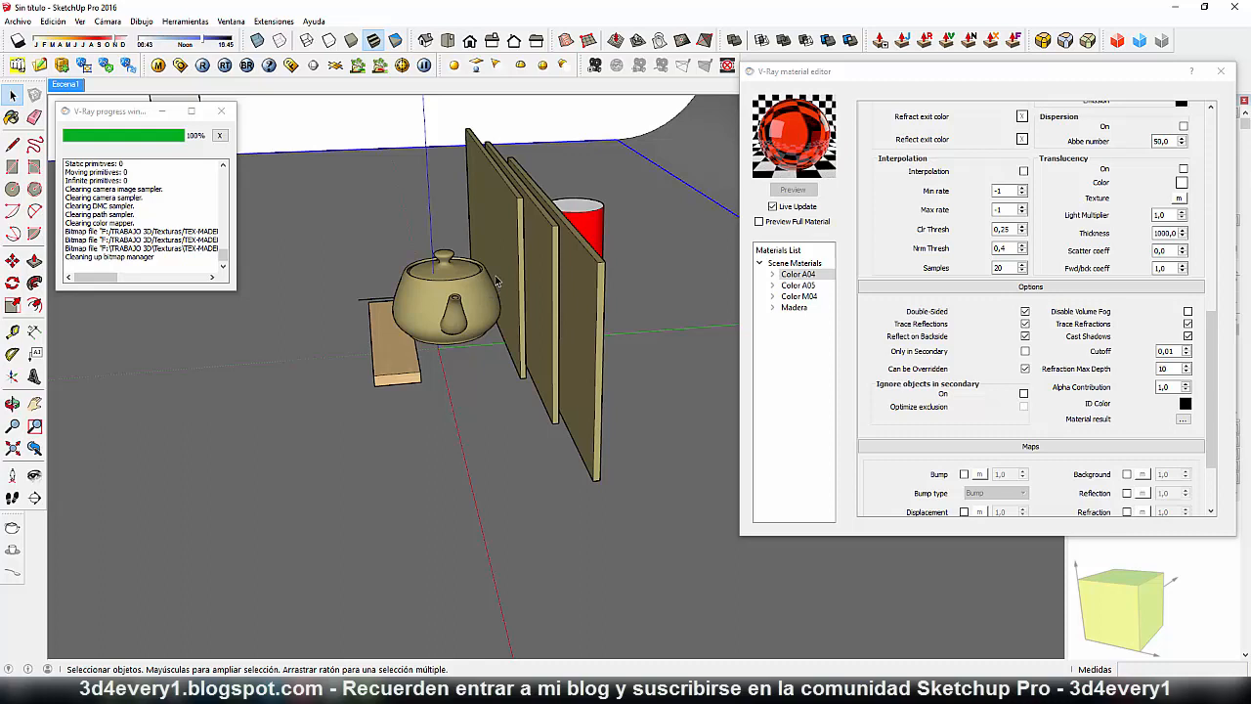
left_click(510, 245)
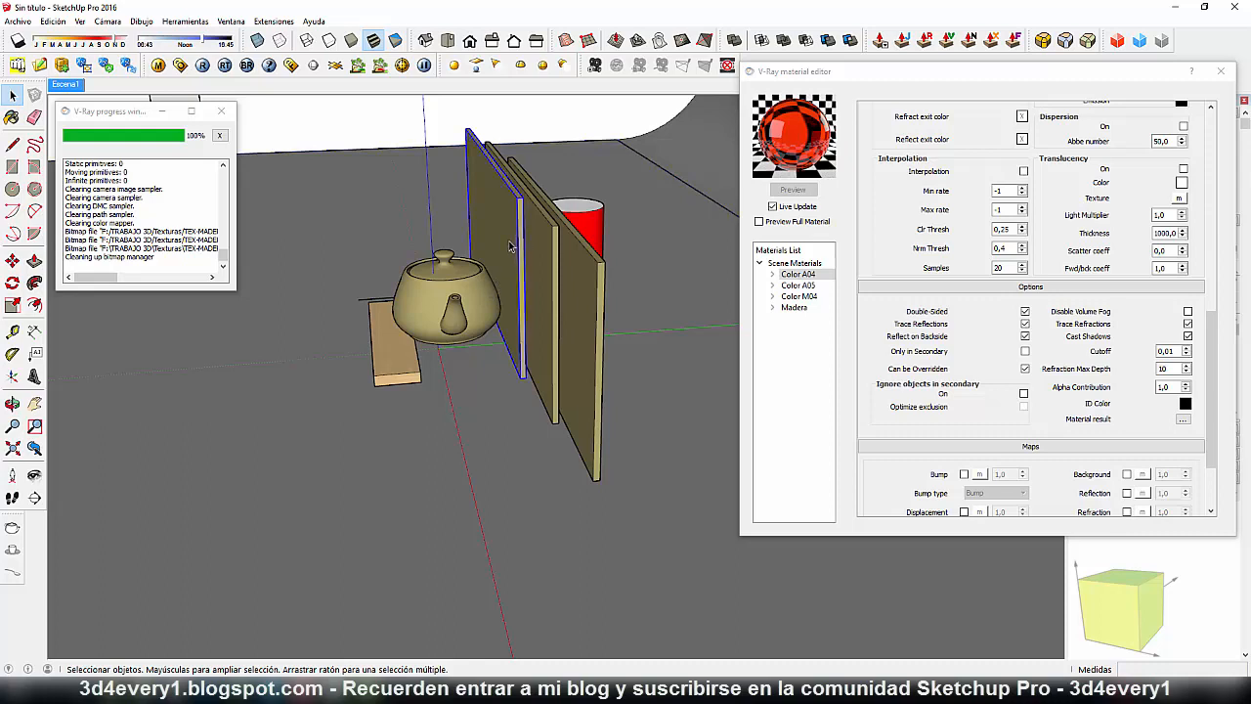
middle_click_drag(557, 233, 536, 329)
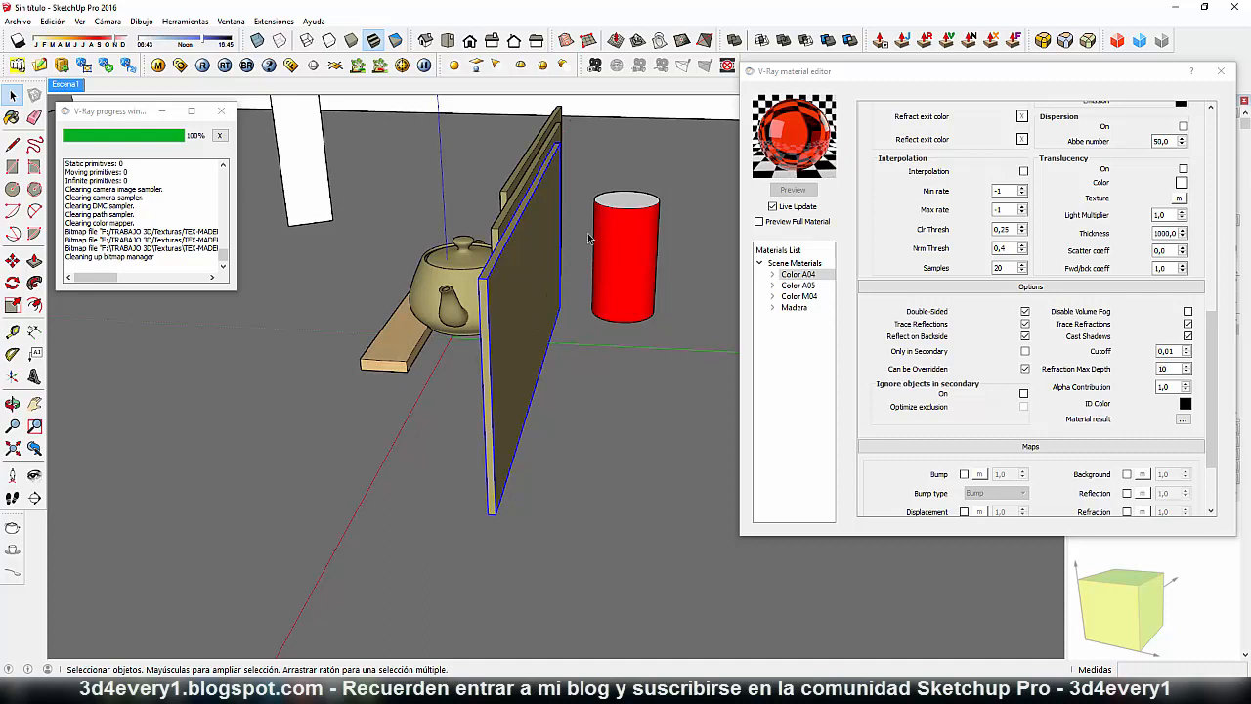
middle_click_drag(593, 268, 616, 267)
middle_click_drag(464, 358, 491, 352)
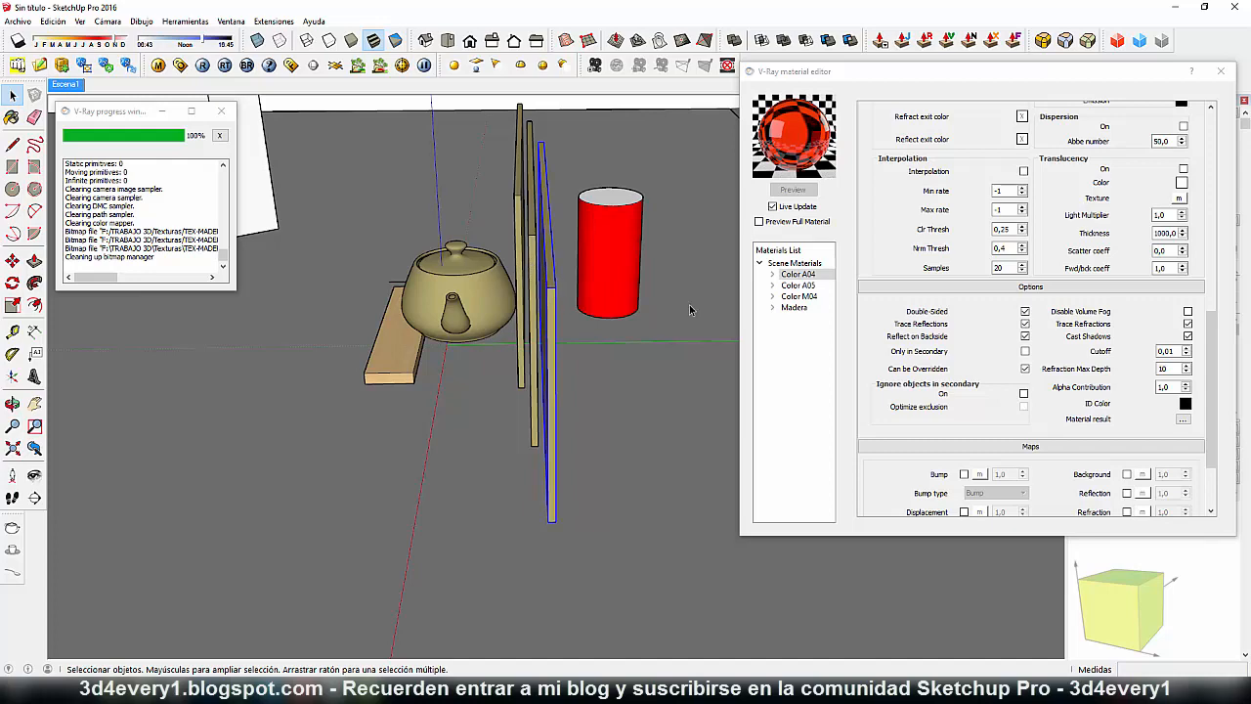
Step: View the teapot and the three staggered panes from the front side and check Color A04's Refraction Max Depth setting
middle_click_drag(357, 344, 319, 342)
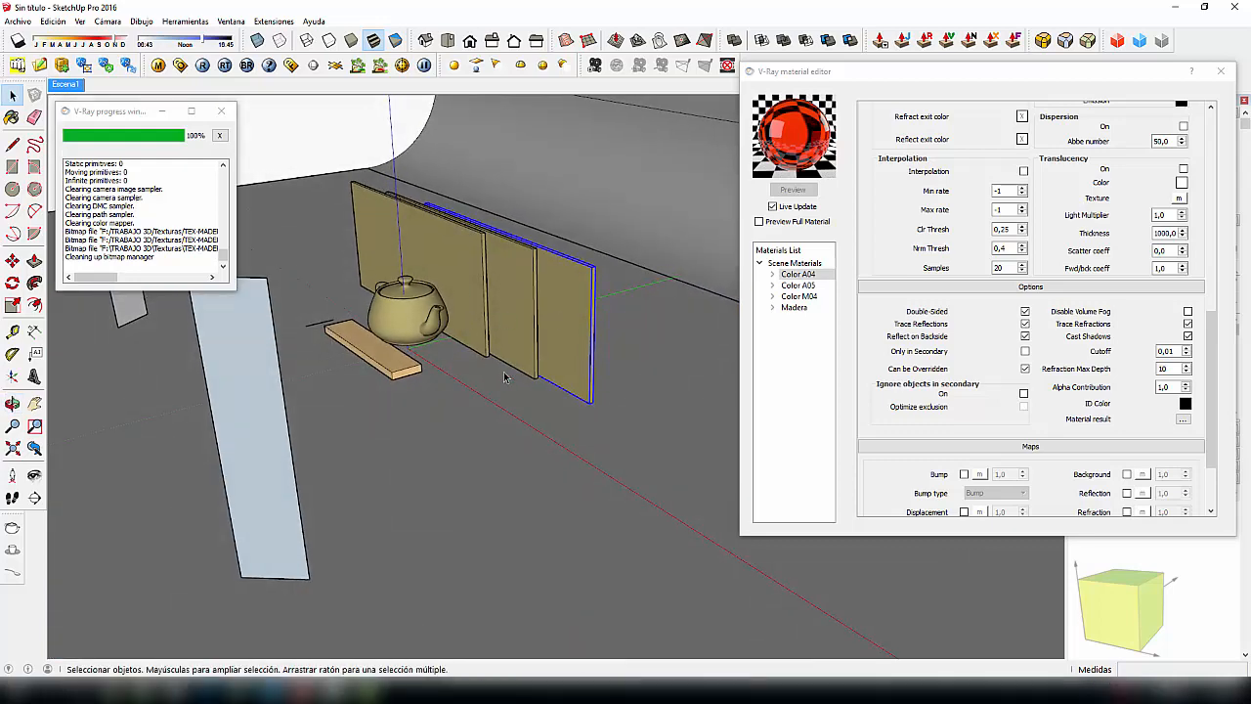
middle_click_drag(415, 384, 488, 377)
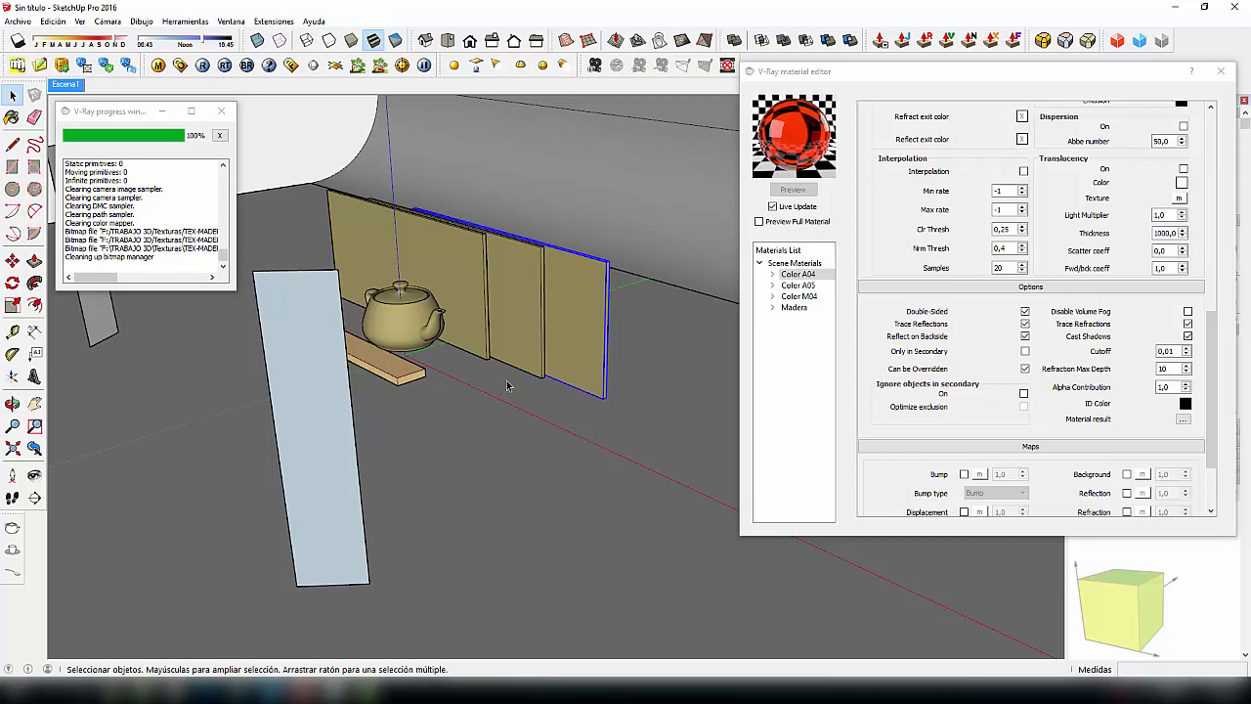
middle_click_drag(507, 374, 497, 268)
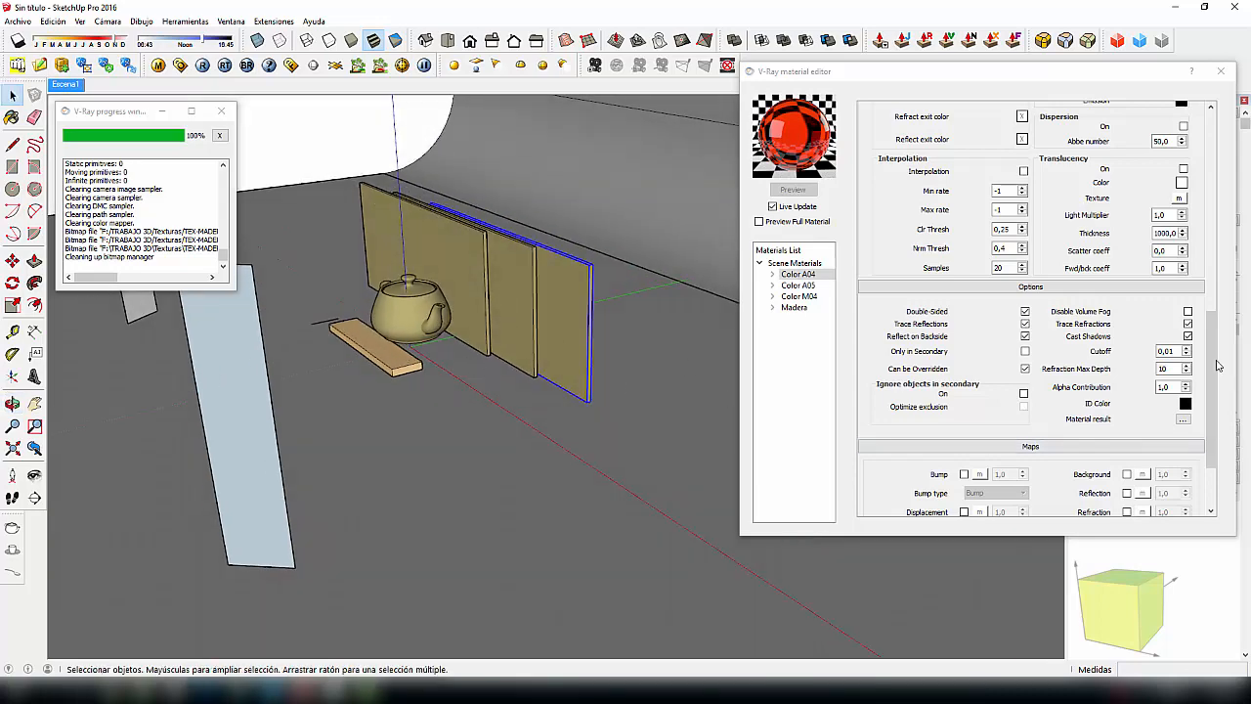
scroll(1220, 392, "down", 3)
scroll(1219, 392, "up", 1)
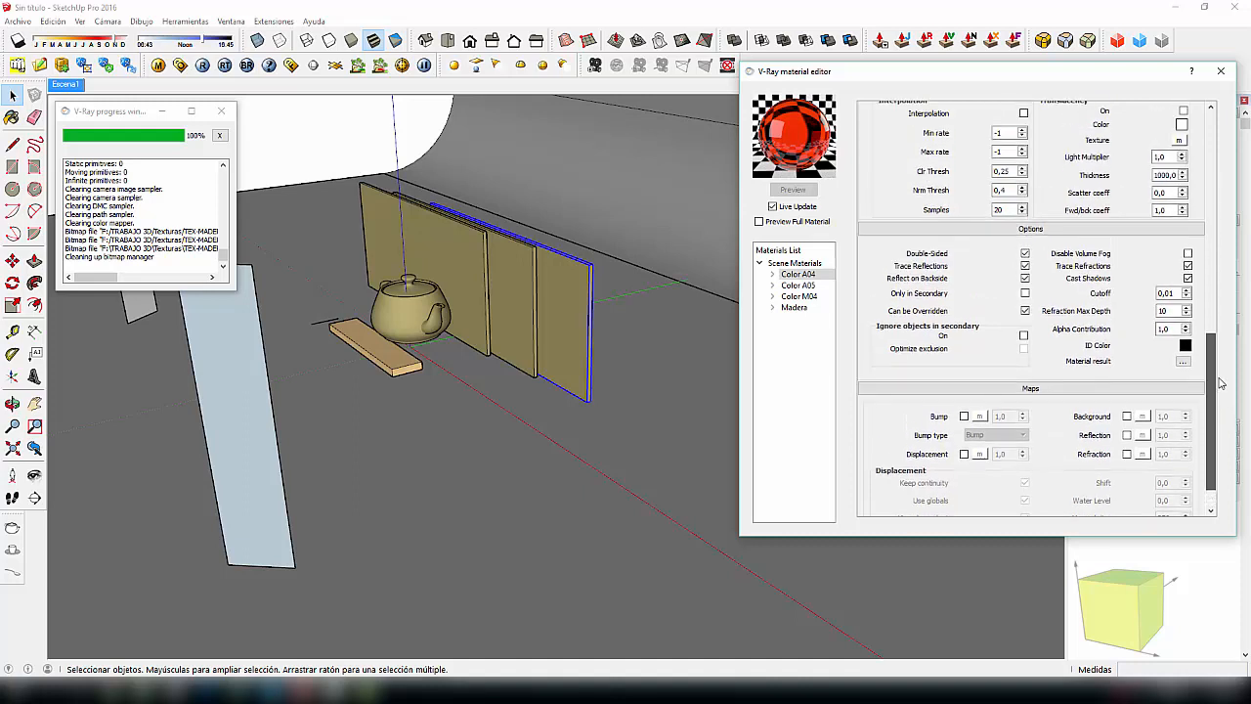
double_click(1162, 310)
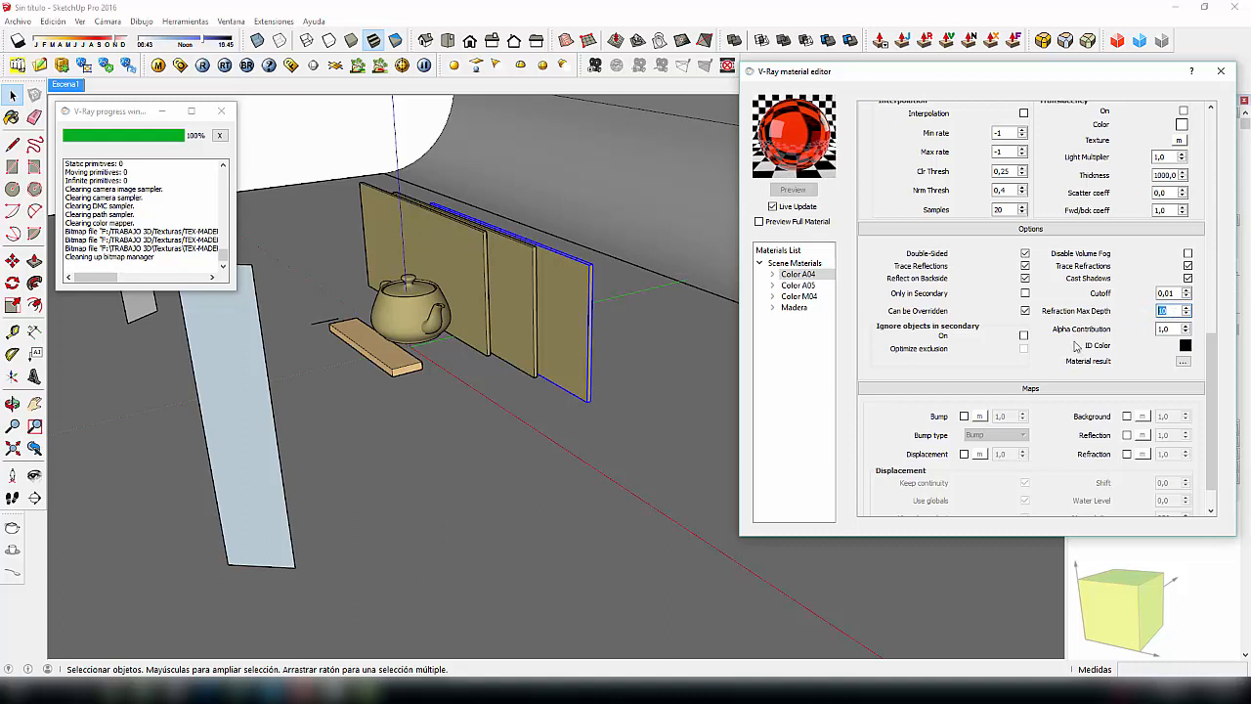
Step: Open the V-Ray global switches, try a global Max depth limit of 3 for materials, and turn the limit off again
left_click(181, 65)
left_click_drag(830, 76, 575, 78)
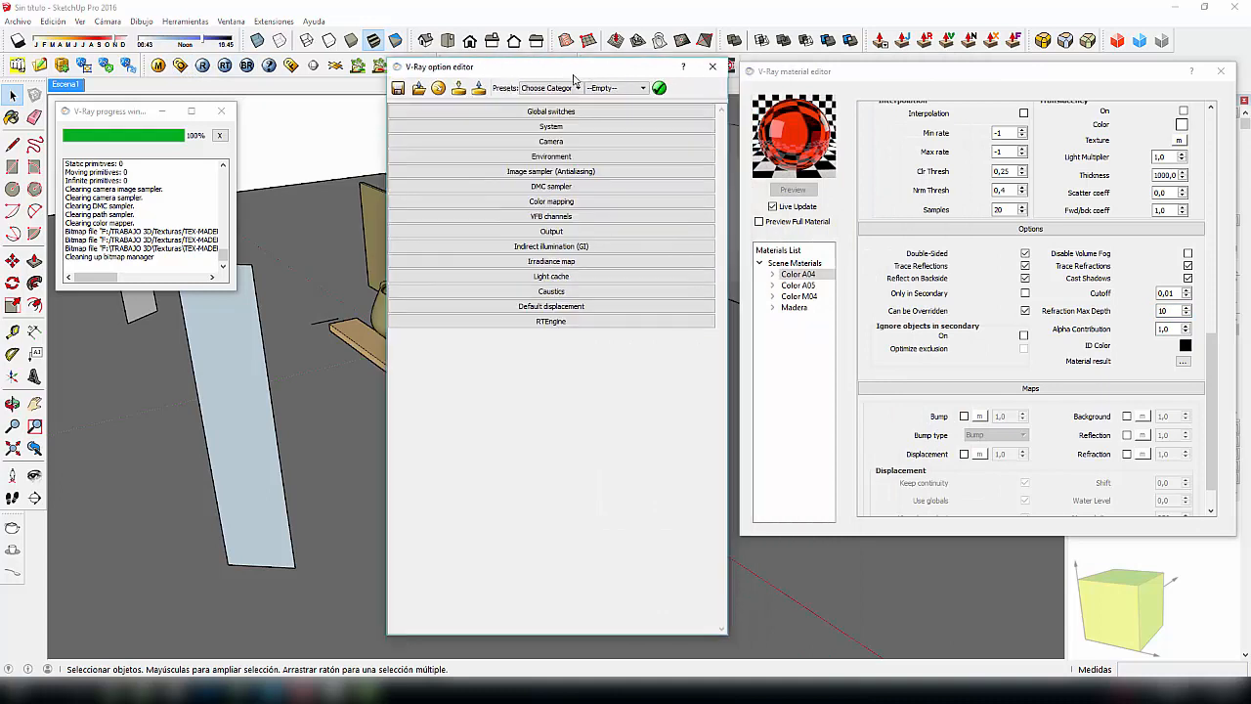
left_click(571, 111)
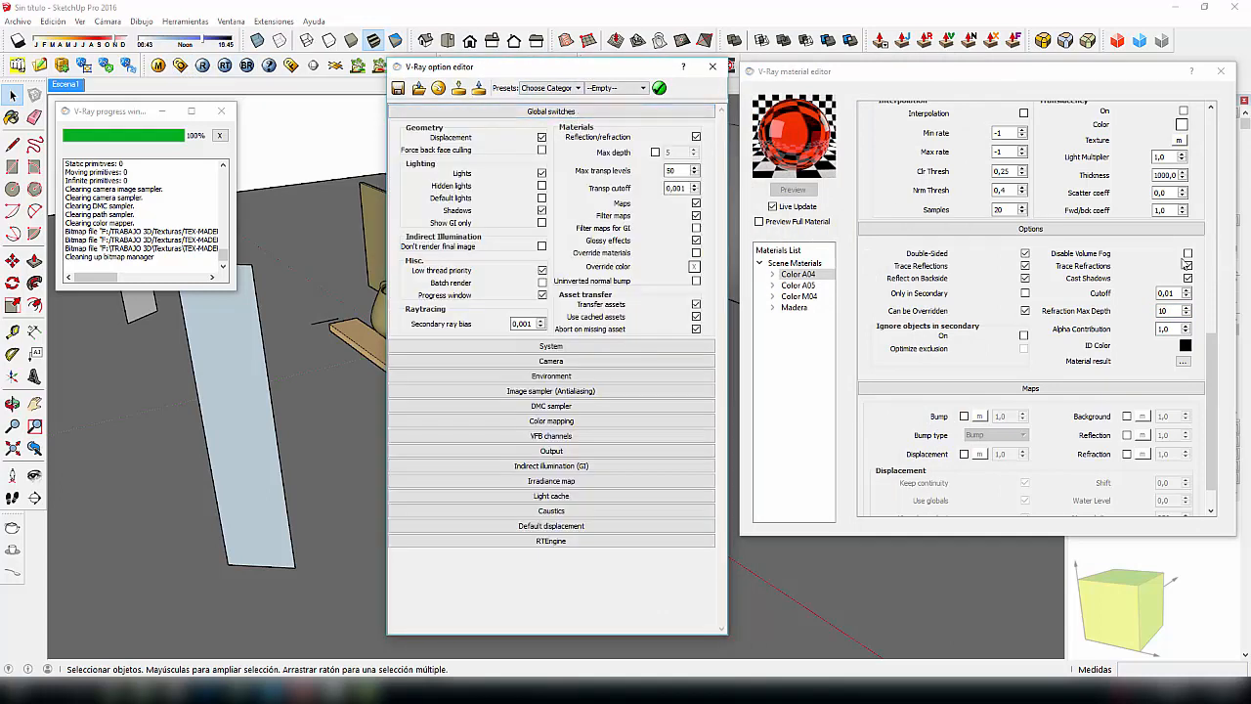
double_click(1169, 309)
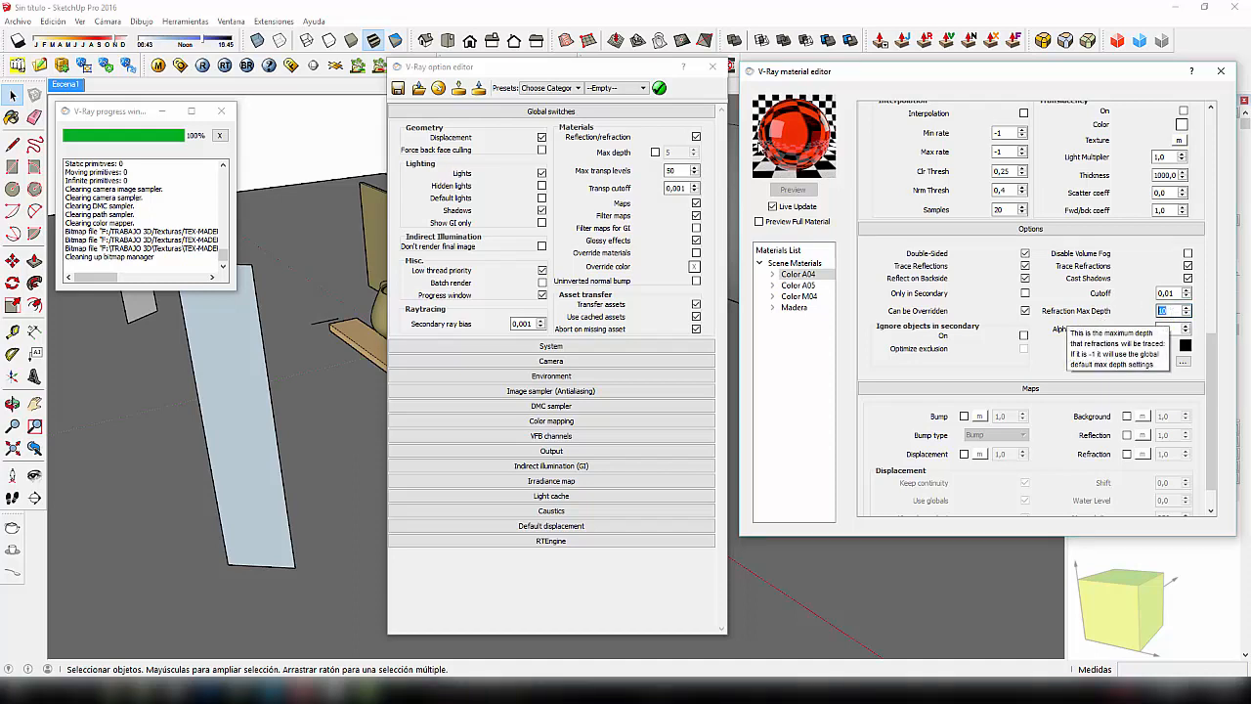
left_click(655, 151)
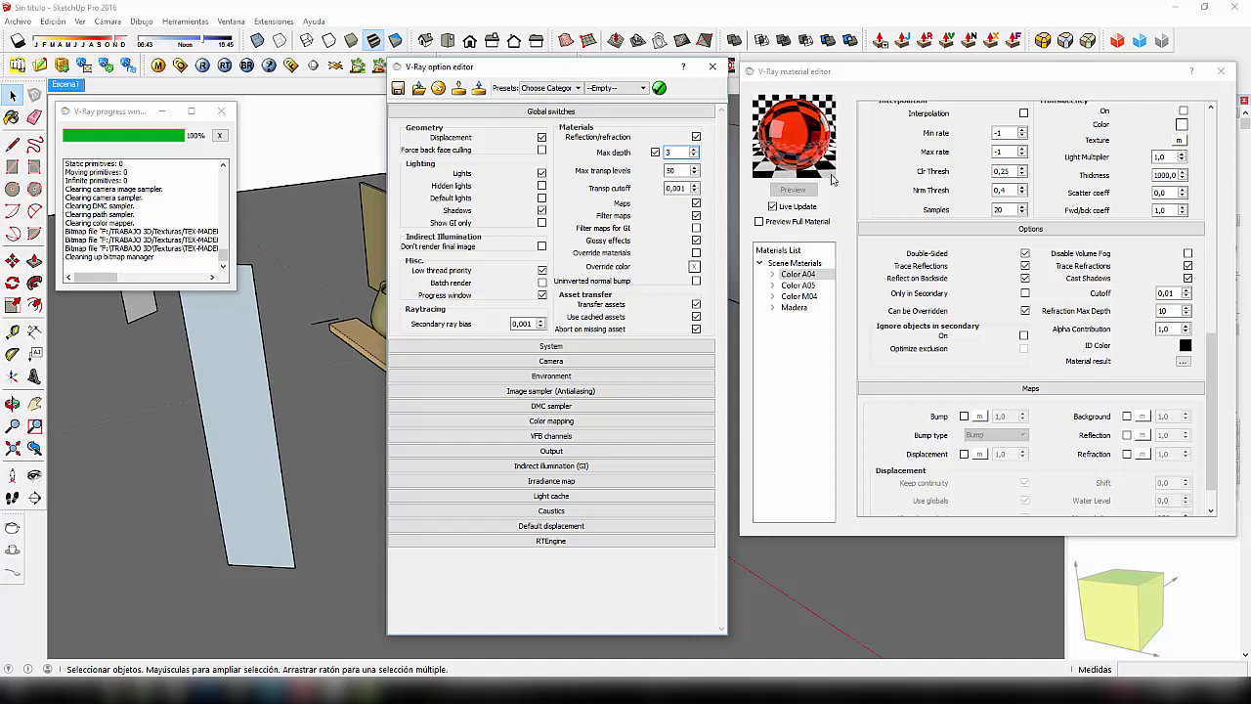
left_click(655, 152)
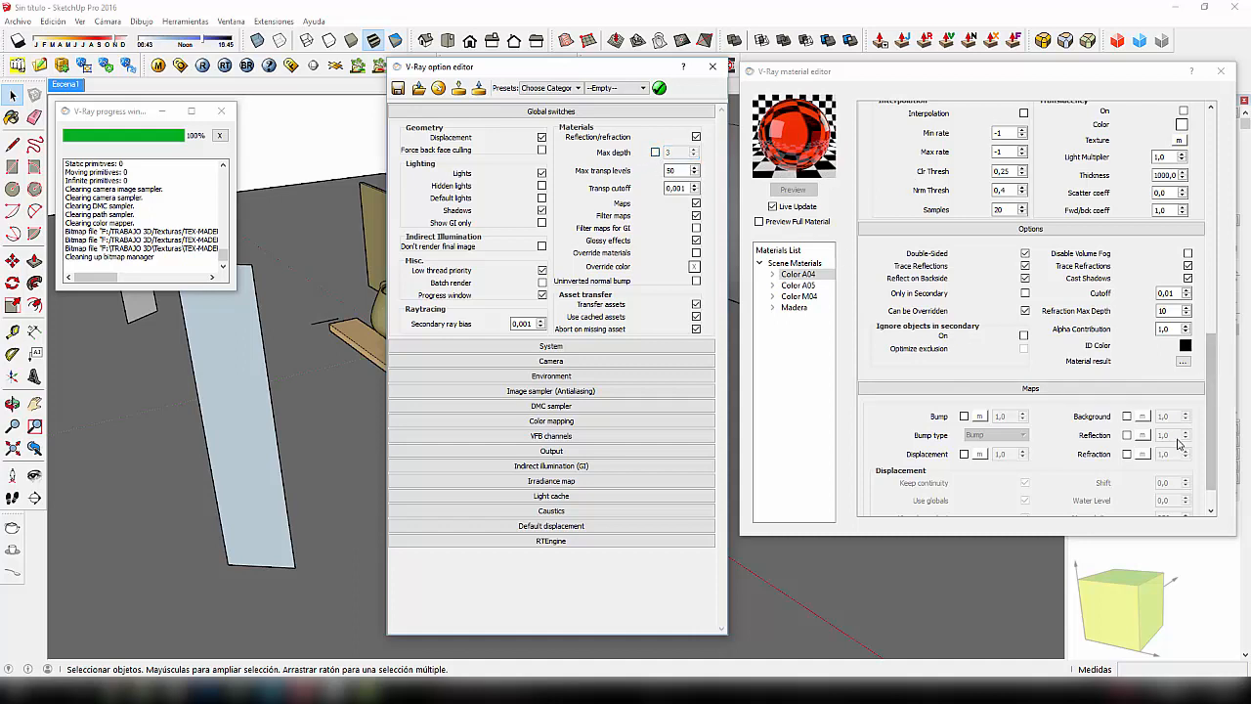
Step: Compare the global Max depth option with Color A04's Refraction Max Depth, close the render options and return to the Escena1 view
double_click(1164, 310)
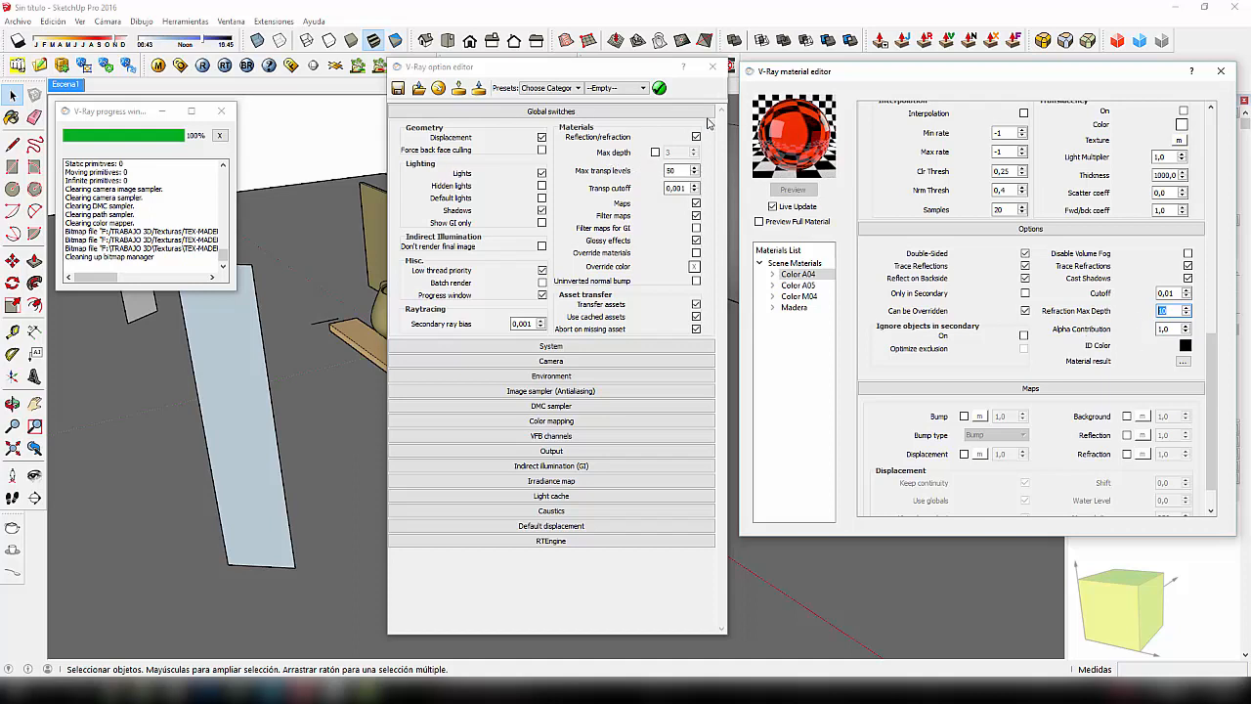
left_click_drag(623, 70, 607, 73)
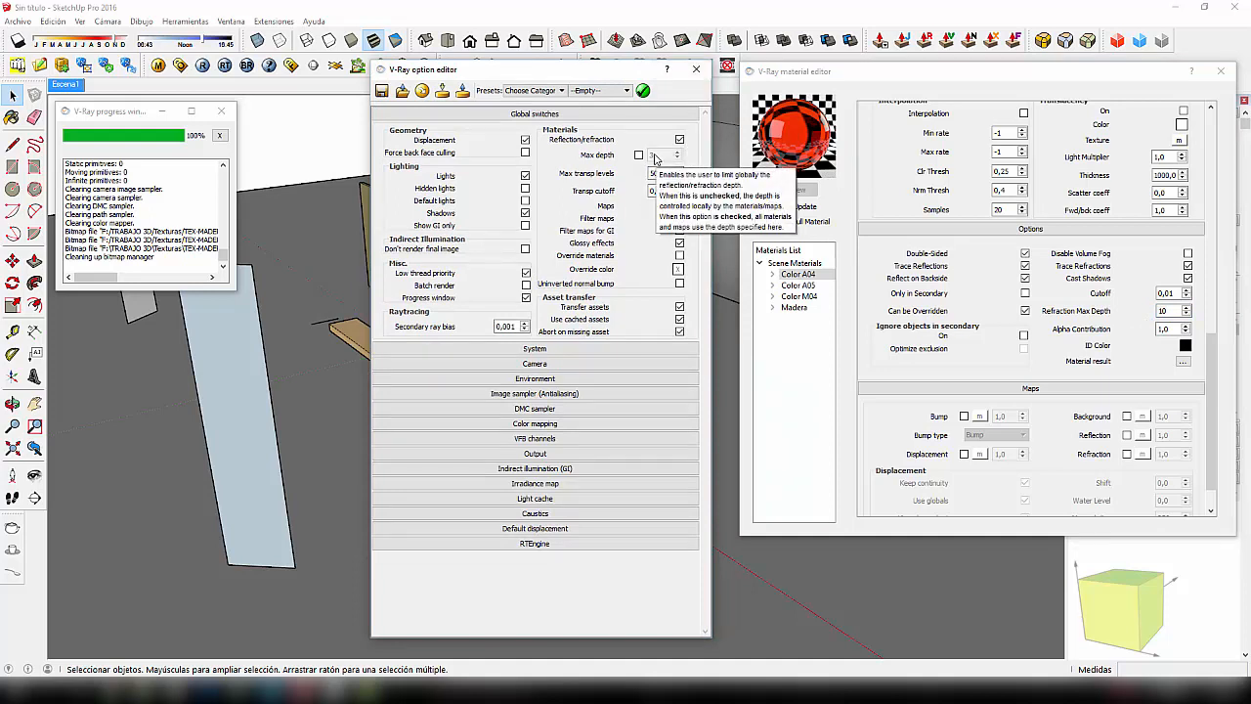
left_click(1141, 310)
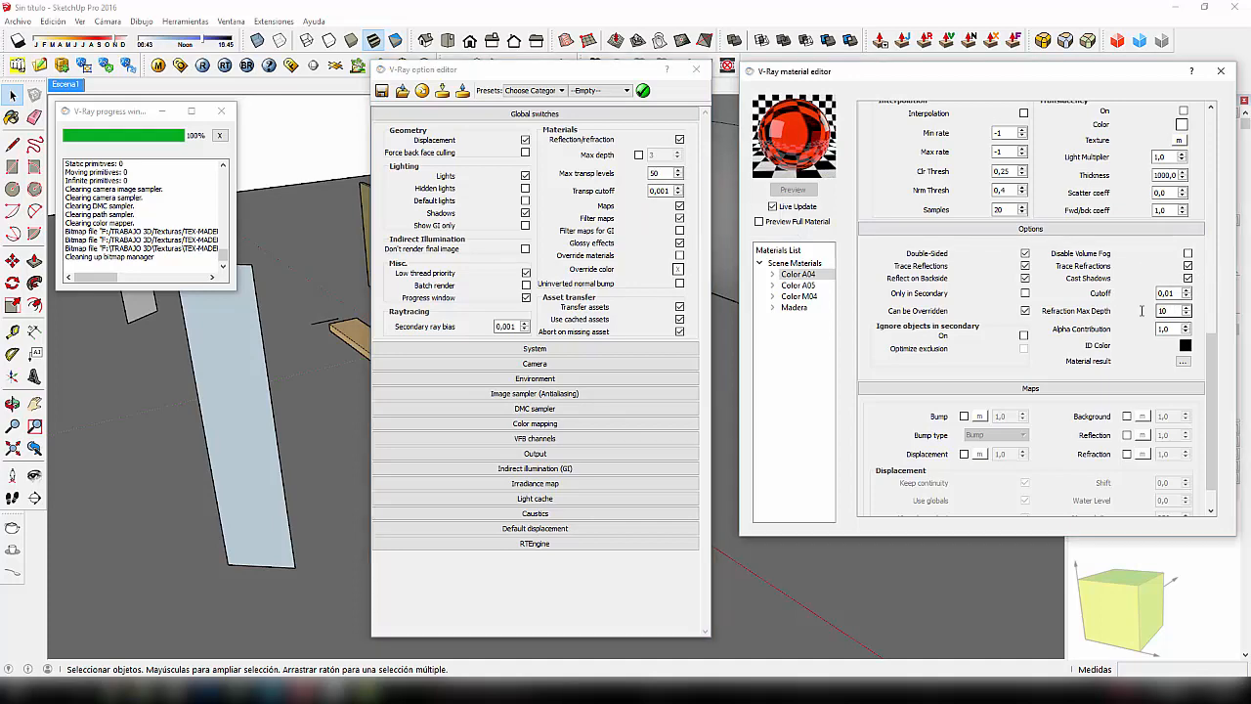
left_click_drag(1141, 310, 1072, 328)
left_click(696, 69)
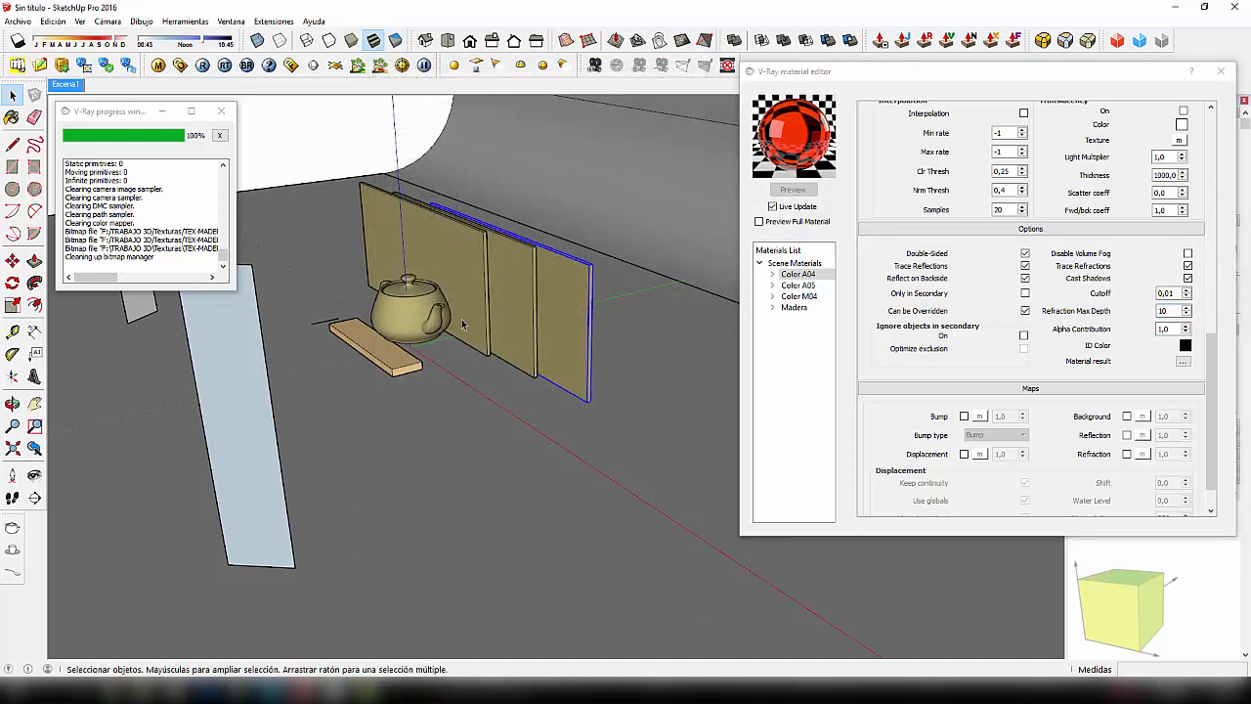
left_click(67, 85)
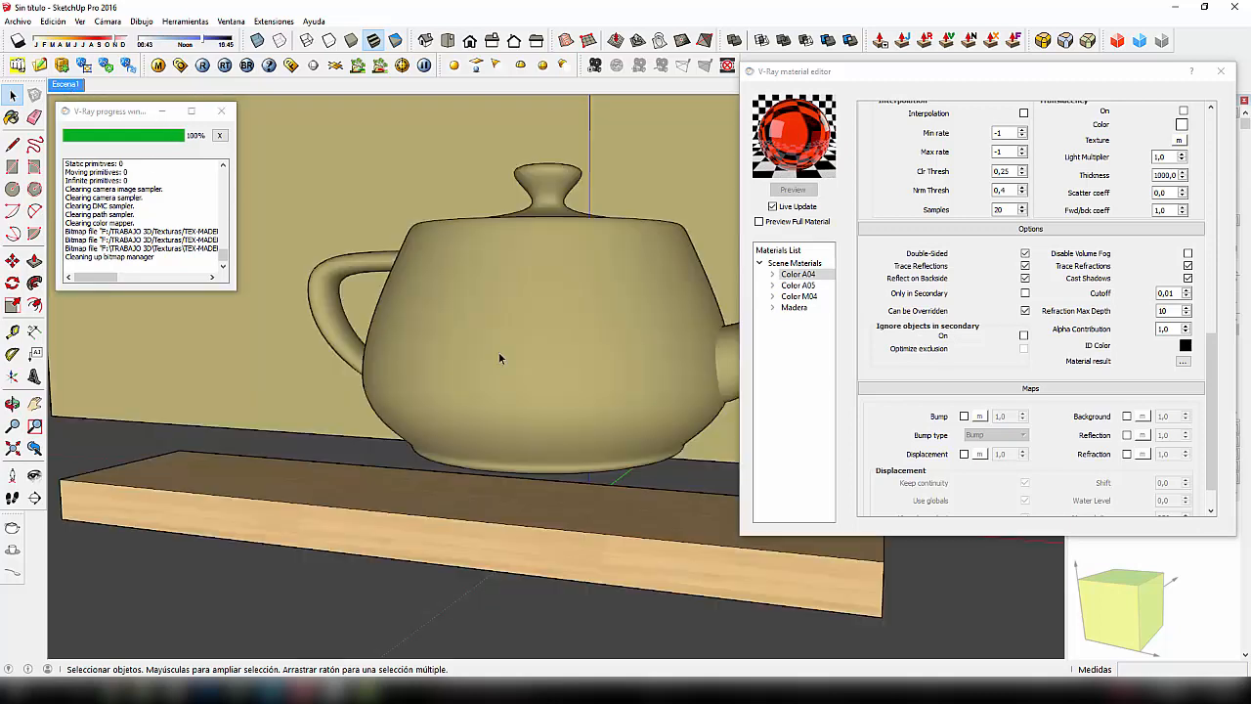